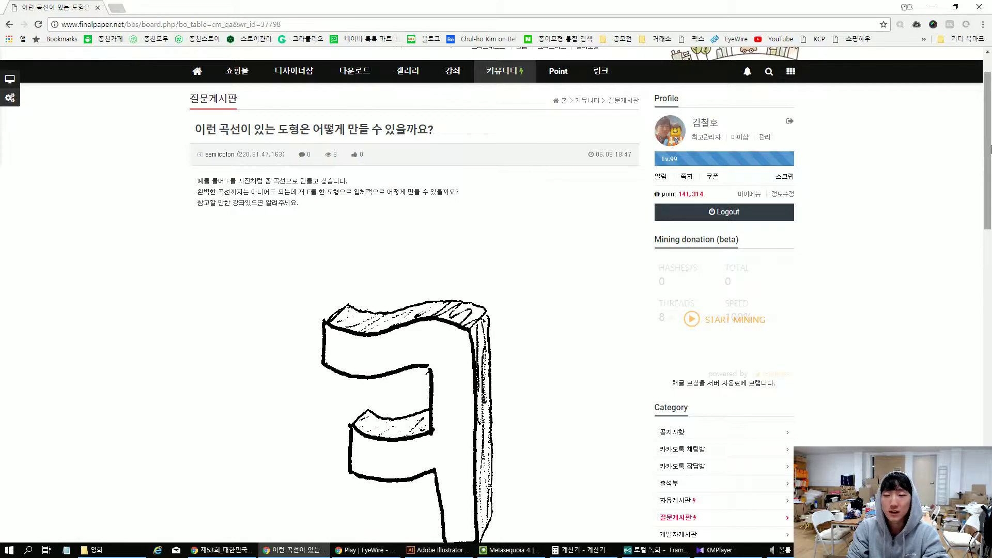
# Arrange the forum page showing the curved F sketch beside the Metasequoia 4 modelling window
pyautogui.moveTo(990, 149); pyautogui.dragTo(989, 159)
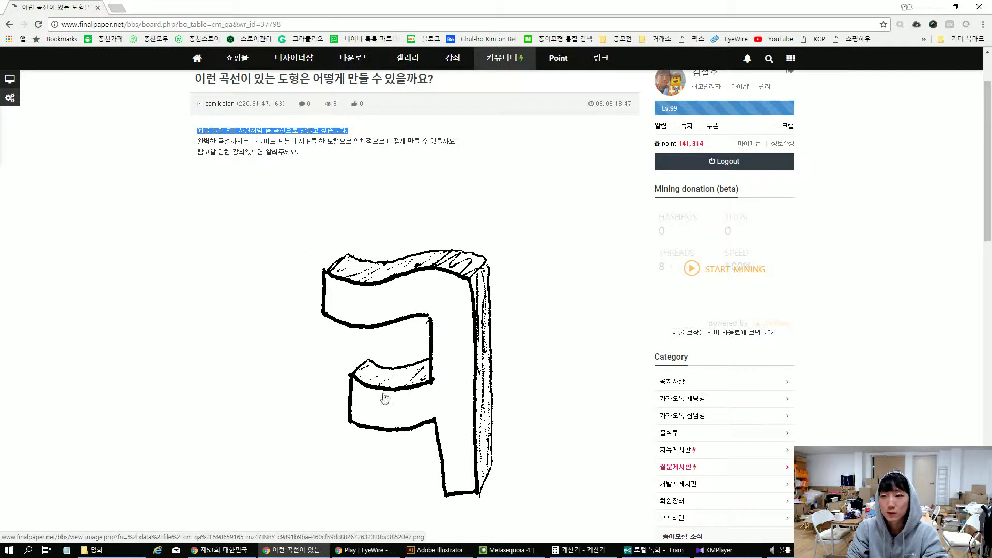
pyautogui.click(132, 306)
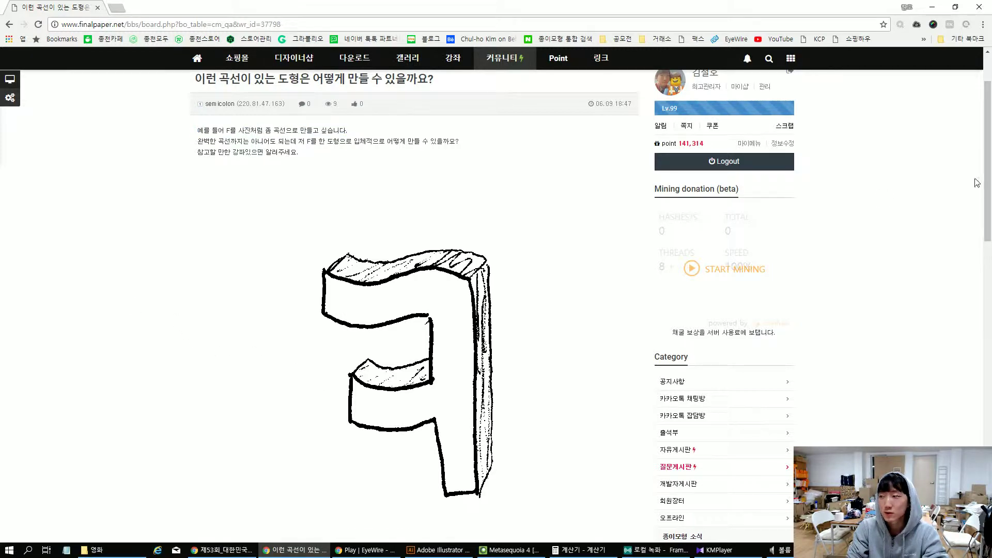
pyautogui.moveTo(988, 183)
pyautogui.mouseDown()
pyautogui.moveTo(991, 241)
pyautogui.moveTo(991, 185)
pyautogui.mouseUp()
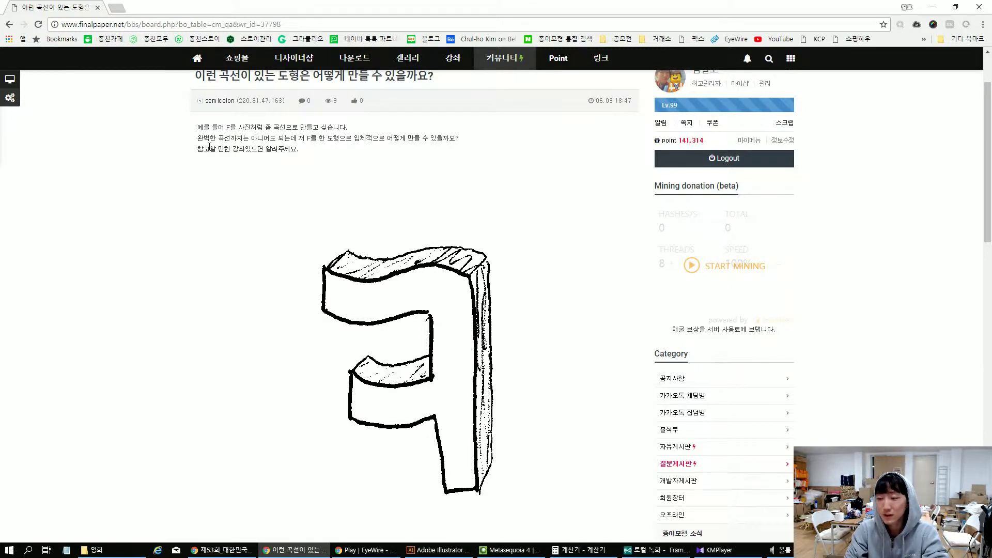
pyautogui.click(536, 552)
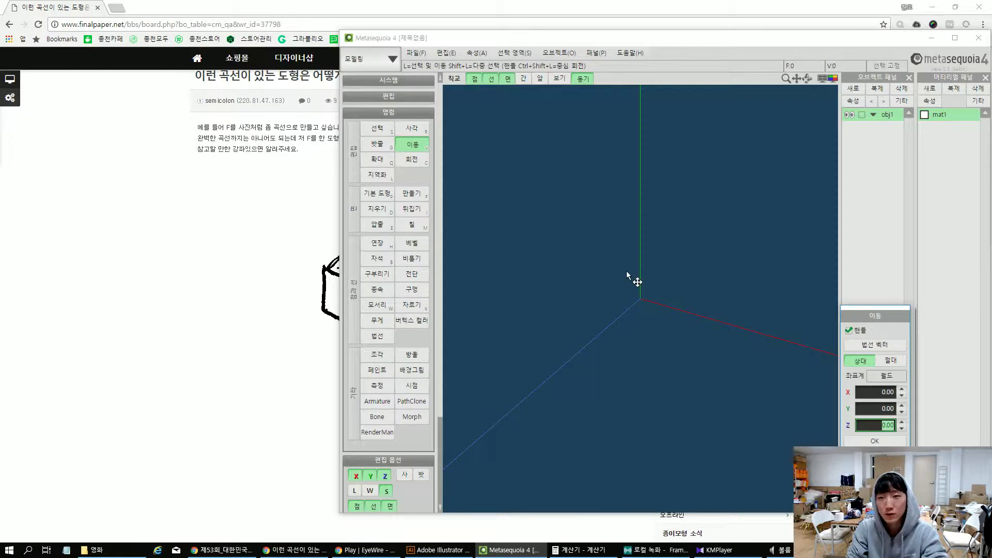
pyautogui.doubleClick(424, 9)
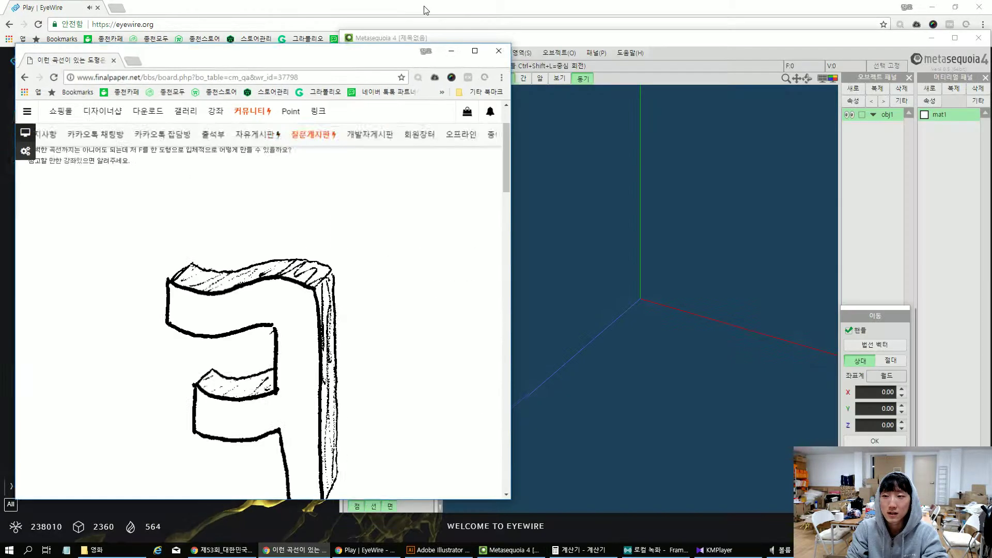
pyautogui.scroll(-2, 508, 176)
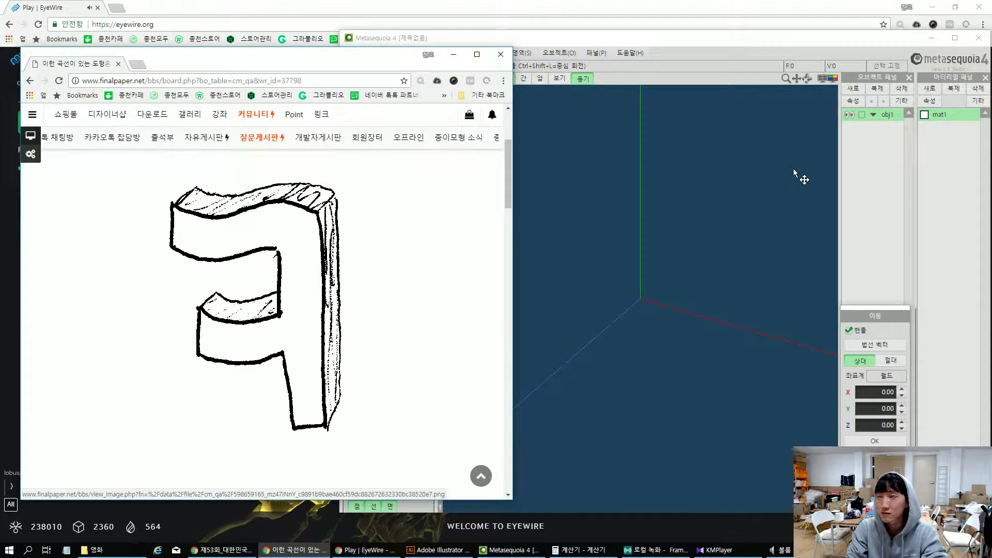
pyautogui.click(751, 213)
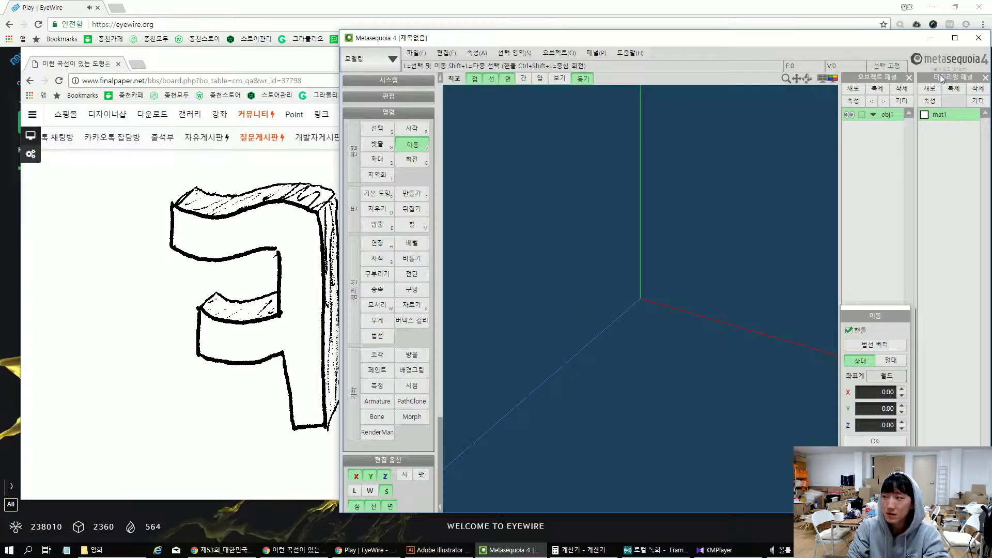
pyautogui.moveTo(867, 36); pyautogui.dragTo(858, 37)
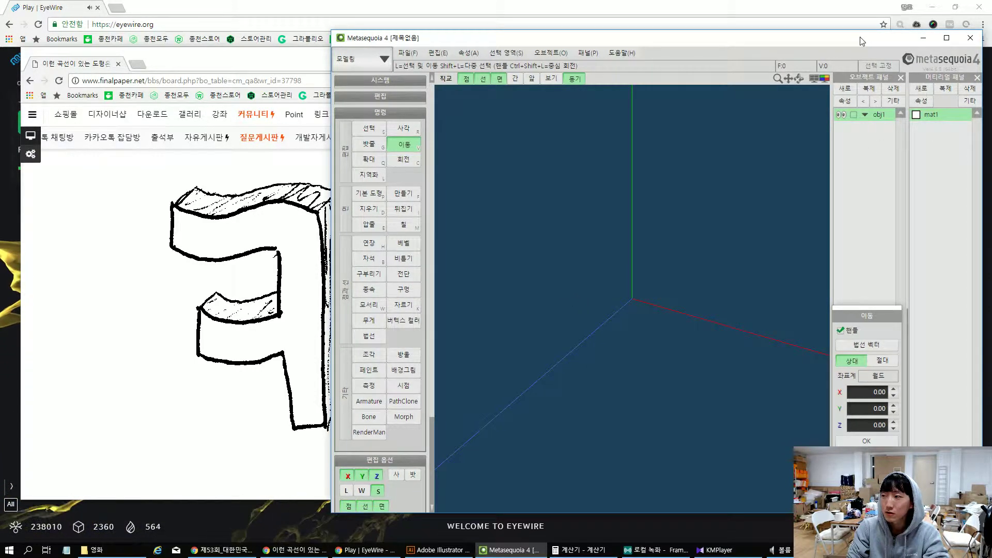
# Load the curved F sketch from the forum page as the texture image of material mat1
pyautogui.doubleClick(945, 116)
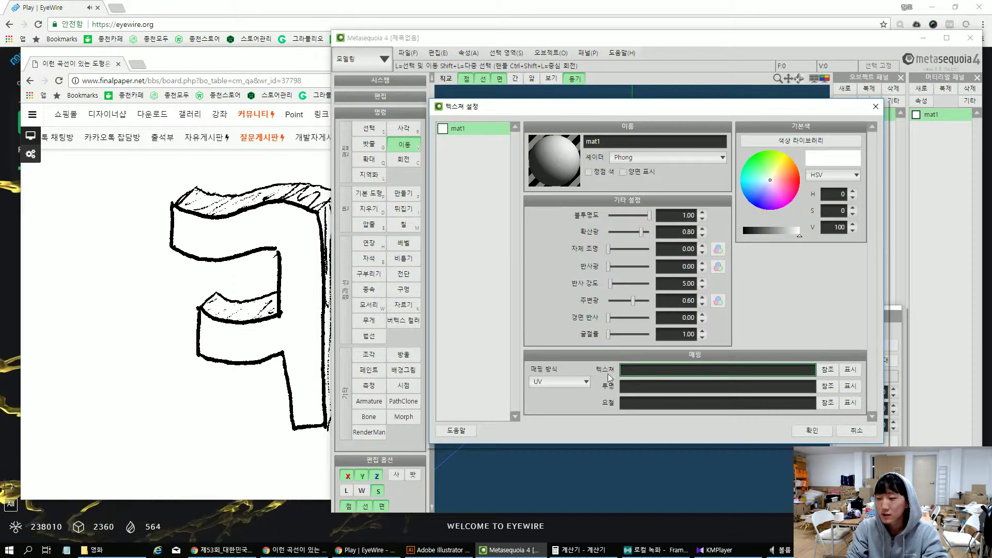
pyautogui.click(785, 401)
pyautogui.click(828, 369)
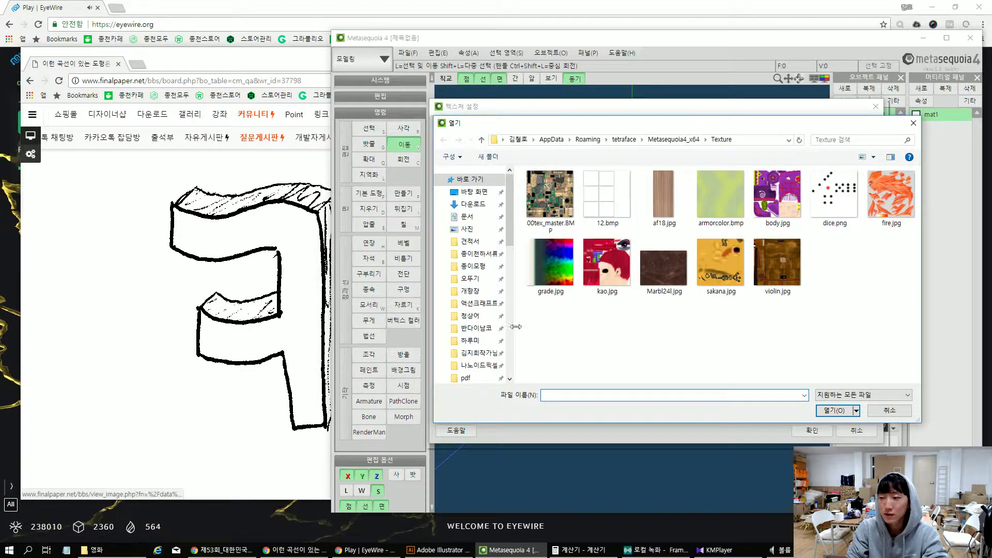
pyautogui.moveTo(262, 339); pyautogui.dragTo(776, 341)
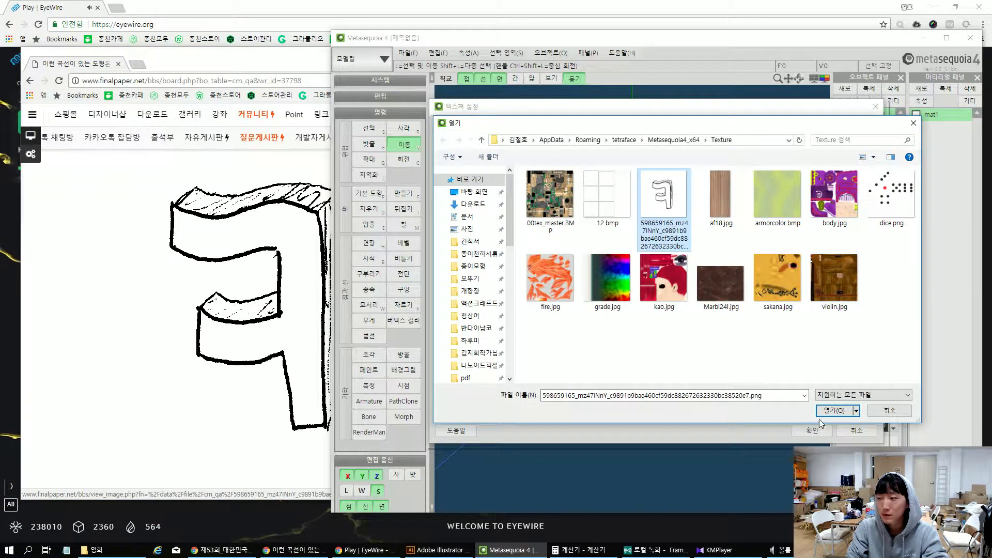
pyautogui.click(836, 412)
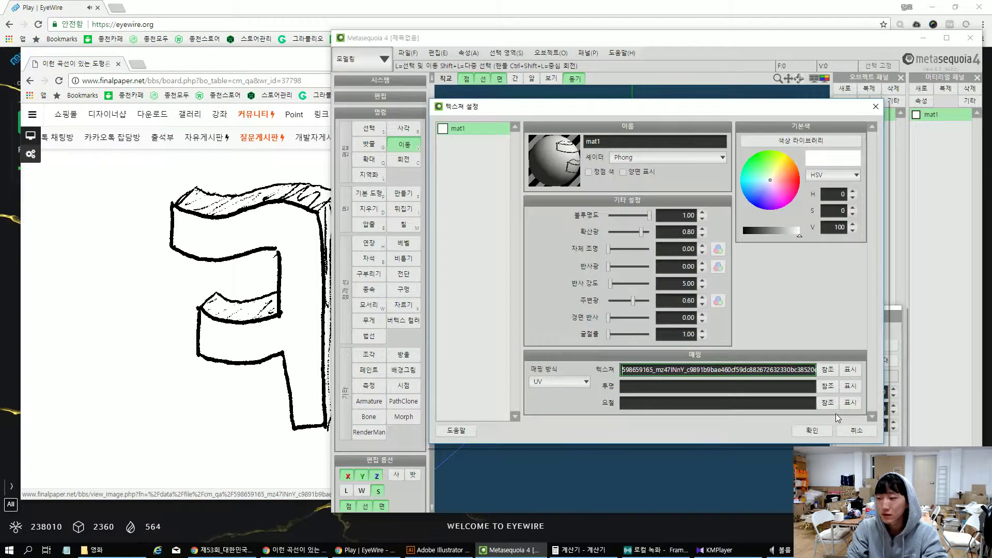
# Preview the texture image to check its width and height, and accept the mat1 settings
pyautogui.click(850, 369)
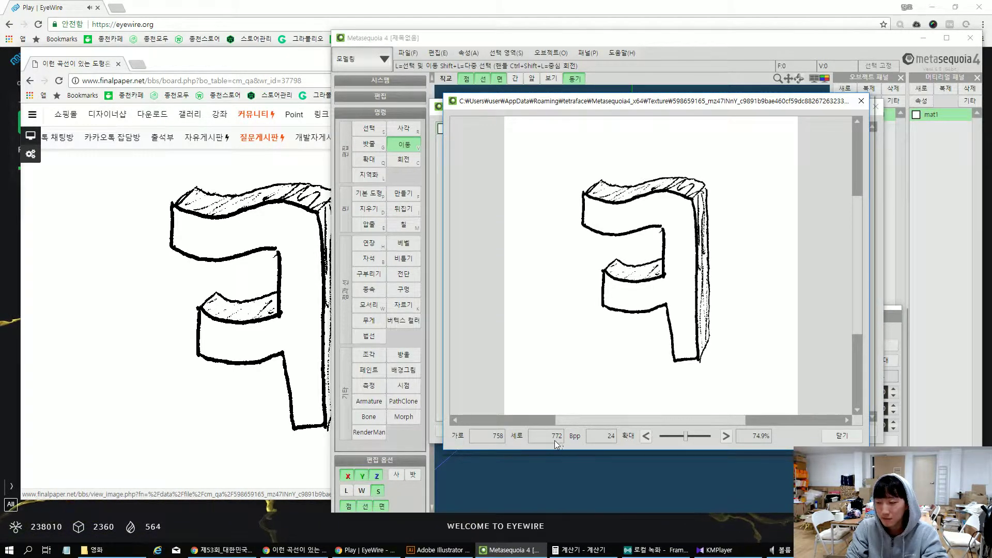
pyautogui.click(833, 436)
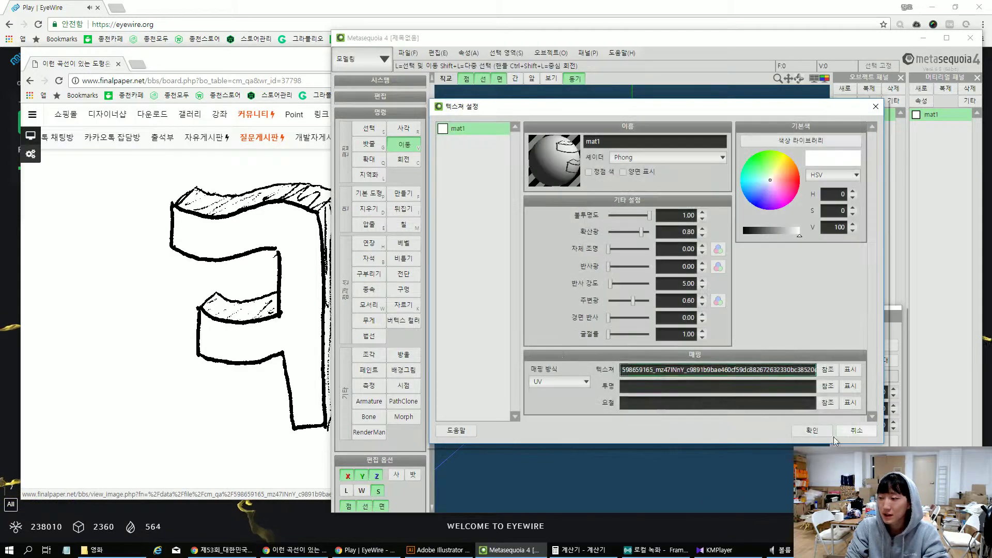
pyautogui.click(812, 431)
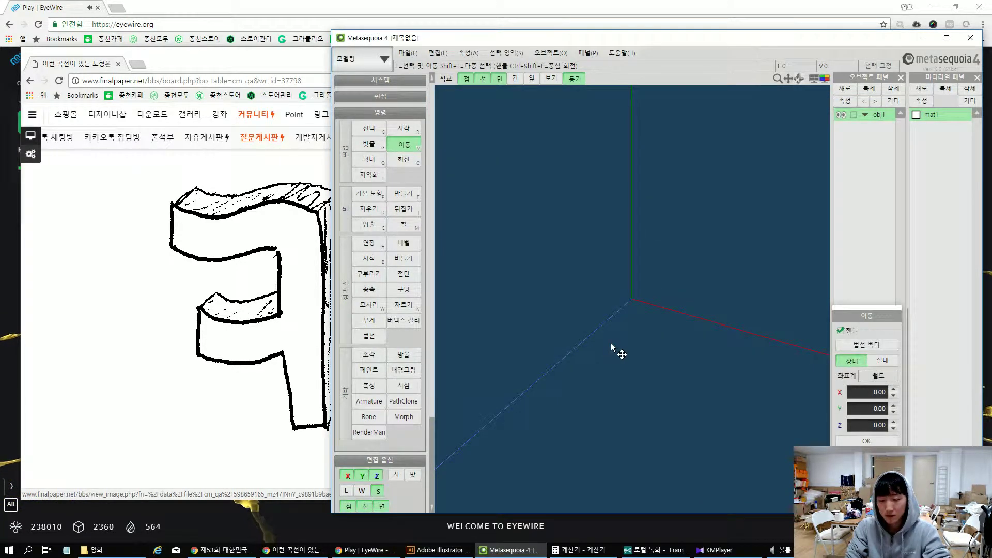
# Create a UV-mapped flat plane primitive on XZ with one division in each direction, sized 758 by 772
pyautogui.click(369, 194)
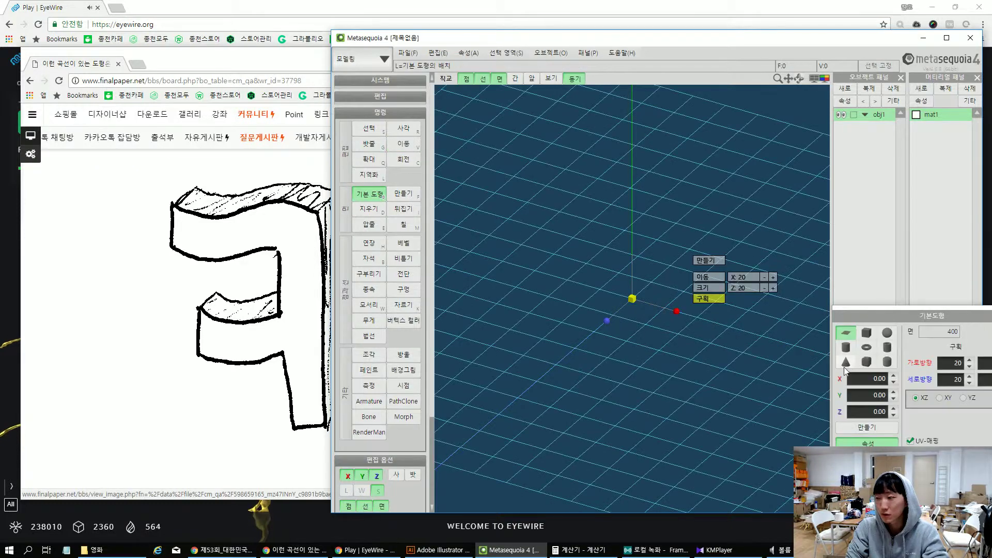
pyautogui.moveTo(931, 319); pyautogui.dragTo(829, 292)
pyautogui.doubleClick(848, 327)
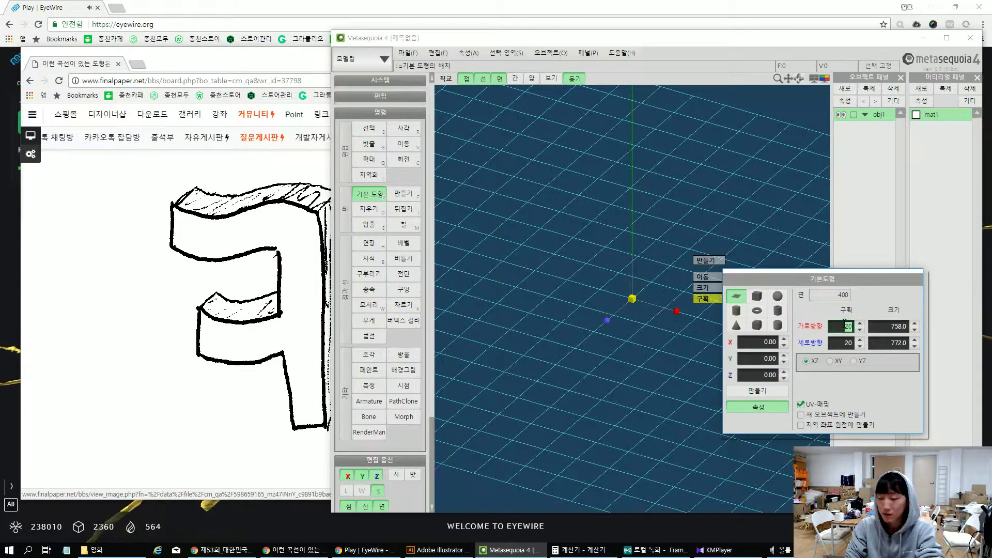
pyautogui.write('1')
pyautogui.press('Tab')
pyautogui.write('1')
pyautogui.press('Tab')
pyautogui.doubleClick(898, 342)
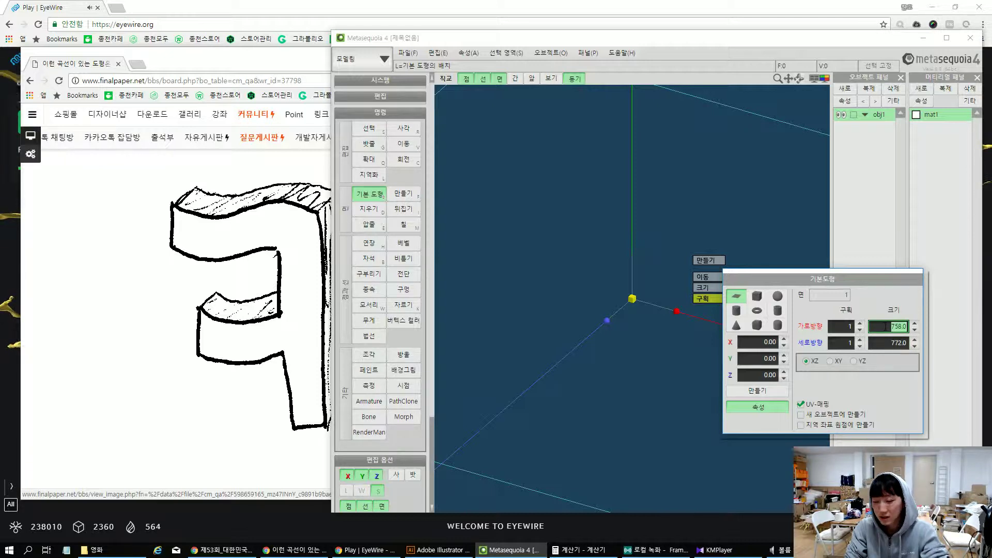
pyautogui.click(885, 343)
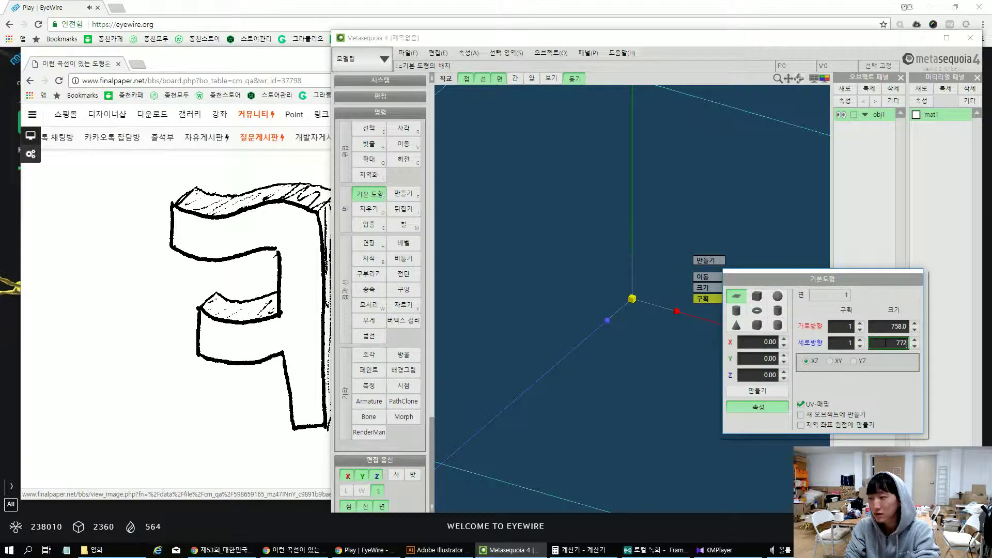
pyautogui.press('Tab')
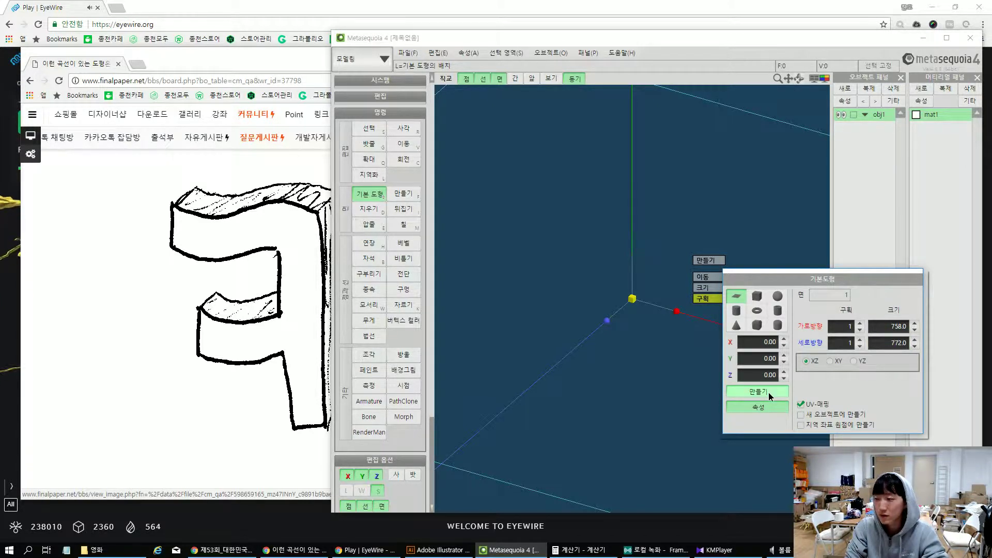
pyautogui.click(768, 393)
pyautogui.click(657, 144)
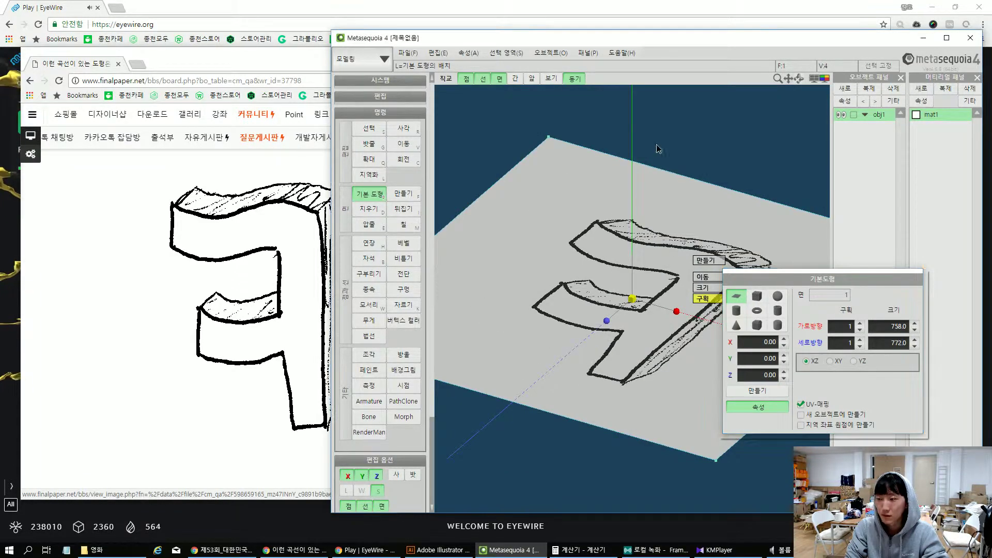
# Rotate the textured plane about the X axis until it stands upright
pyautogui.moveTo(570, 328); pyautogui.dragTo(683, 260, button='right')
pyautogui.press('c')
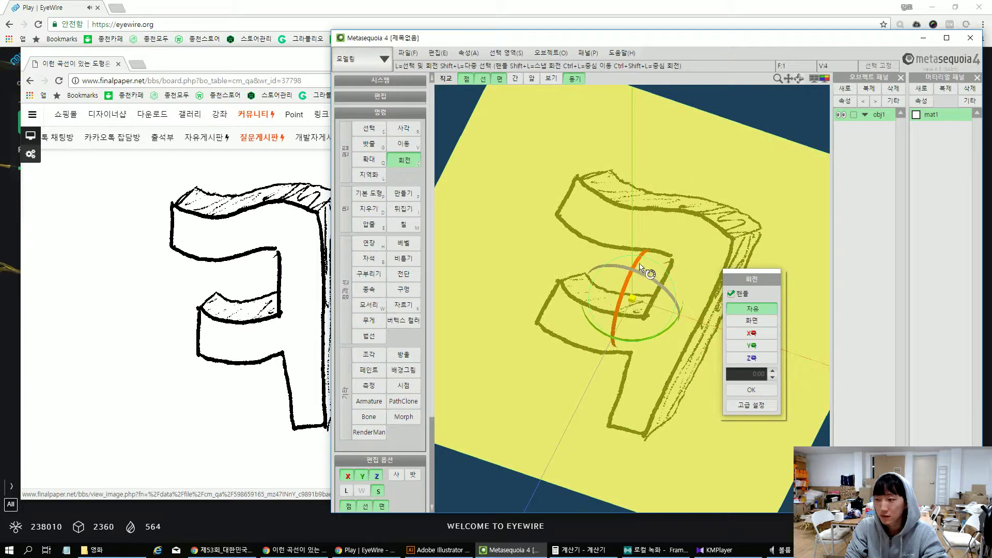
pyautogui.moveTo(637, 262)
pyautogui.mouseDown()
pyautogui.moveTo(581, 294)
pyautogui.moveTo(611, 309)
pyautogui.mouseUp()
# Move the upright plane back along the Z axis by about -114.34 and deselect it
pyautogui.moveTo(611, 308)
pyautogui.mouseDown(button='right')
pyautogui.moveTo(634, 371)
pyautogui.moveTo(577, 382)
pyautogui.mouseUp(button='right')
pyautogui.scroll(-4, 634, 371)
pyautogui.press('v')
pyautogui.moveTo(590, 300); pyautogui.dragTo(621, 301)
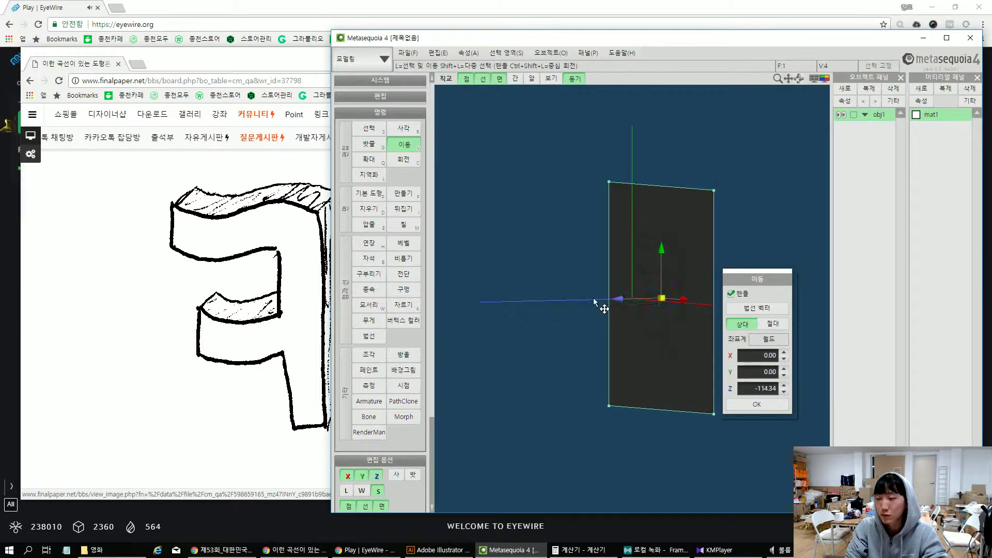
pyautogui.moveTo(562, 304); pyautogui.dragTo(599, 317, button='right')
pyautogui.moveTo(598, 248); pyautogui.dragTo(559, 247, button='right')
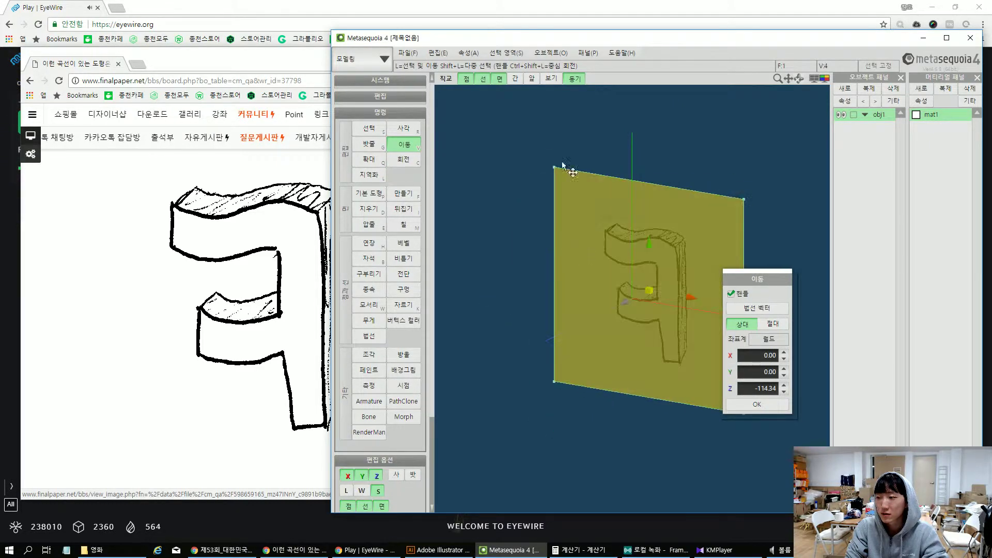
pyautogui.click(545, 137)
pyautogui.moveTo(694, 142)
pyautogui.mouseDown(button='right')
pyautogui.moveTo(677, 144)
pyautogui.moveTo(722, 147)
pyautogui.moveTo(678, 151)
pyautogui.moveTo(742, 153)
pyautogui.mouseUp(button='right')
# Set mat1's self-illumination to 1.00, keeping the Phong shader, so the sketch displays brightly
pyautogui.doubleClick(939, 115)
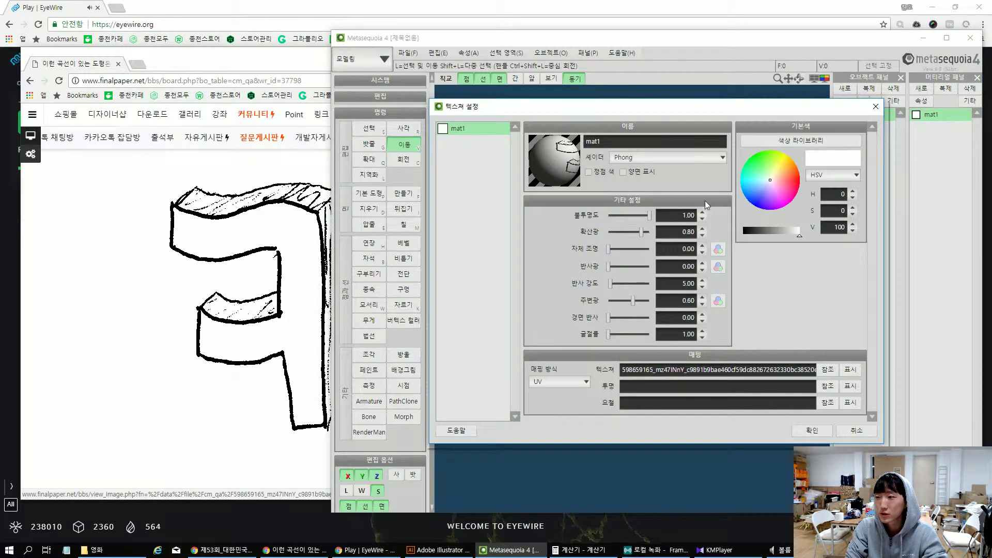
pyautogui.moveTo(633, 242); pyautogui.dragTo(656, 248)
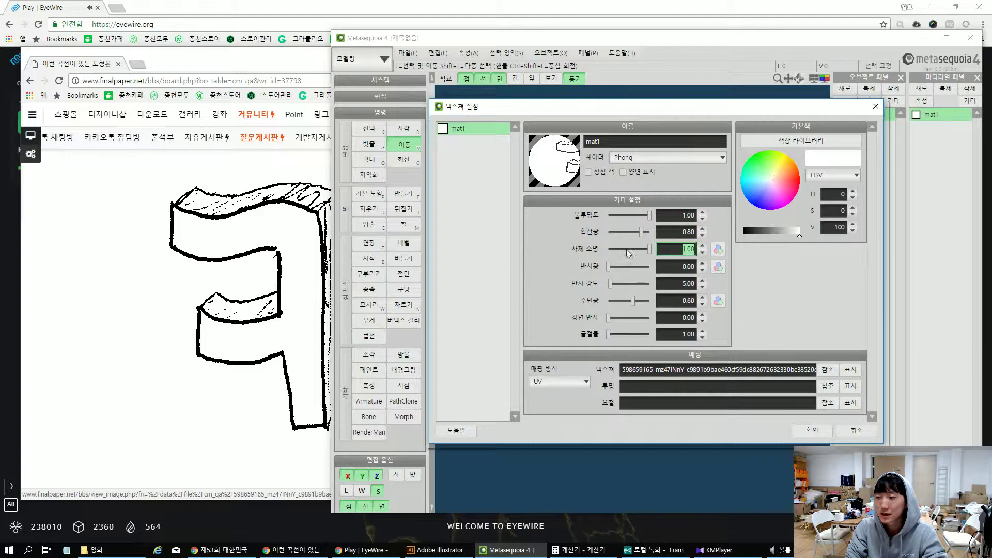
pyautogui.click(644, 156)
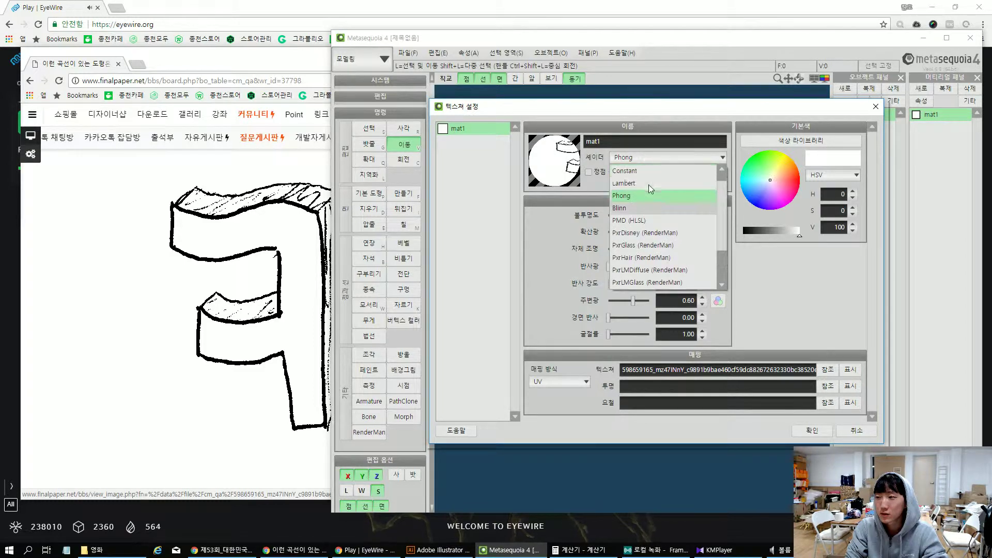
pyautogui.click(633, 210)
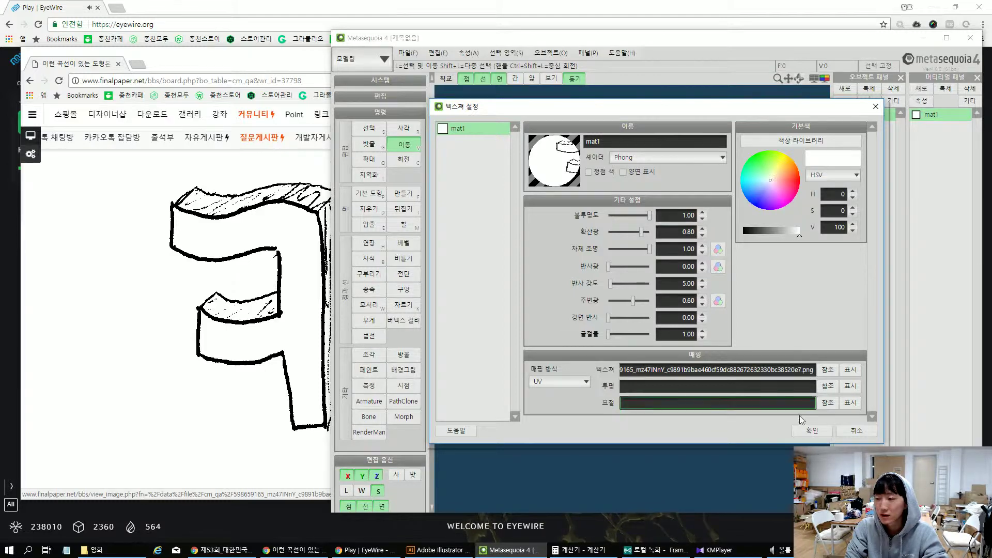
pyautogui.click(802, 435)
pyautogui.moveTo(591, 327); pyautogui.dragTo(704, 204, button='right')
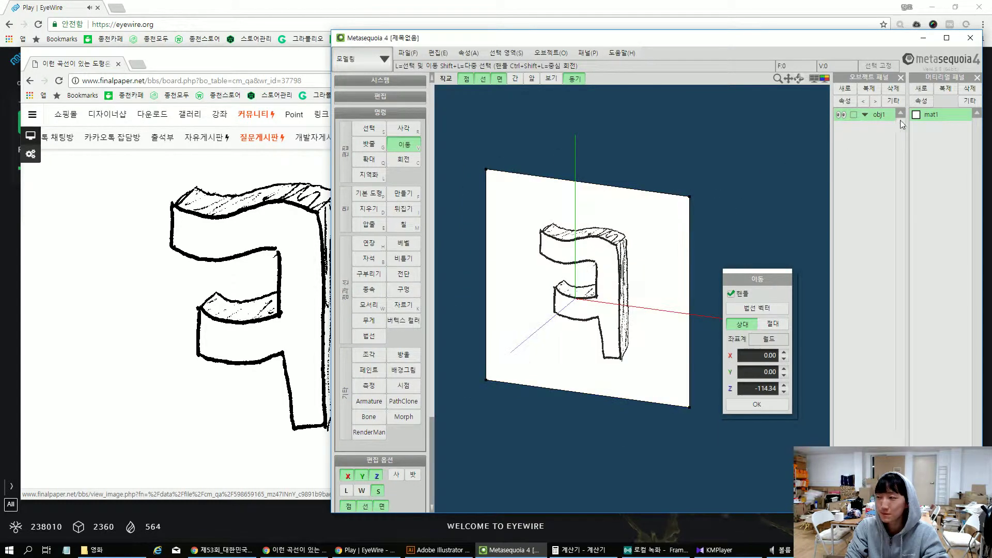
# Add a new object, lock obj1 with the reference plane, and maximize the modelling window with the Move settings out of the way
pyautogui.click(845, 88)
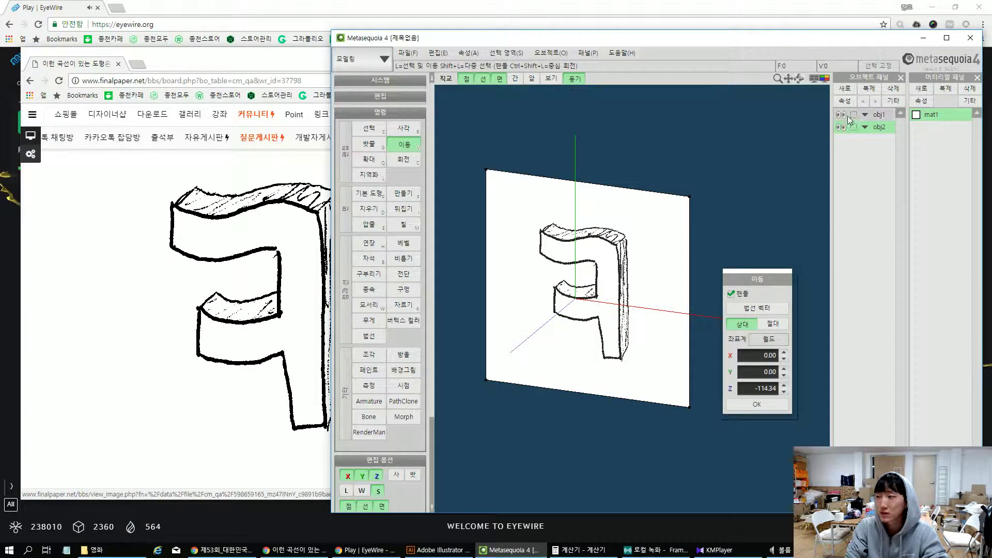
pyautogui.doubleClick(876, 42)
pyautogui.moveTo(438, 248); pyautogui.dragTo(136, 330)
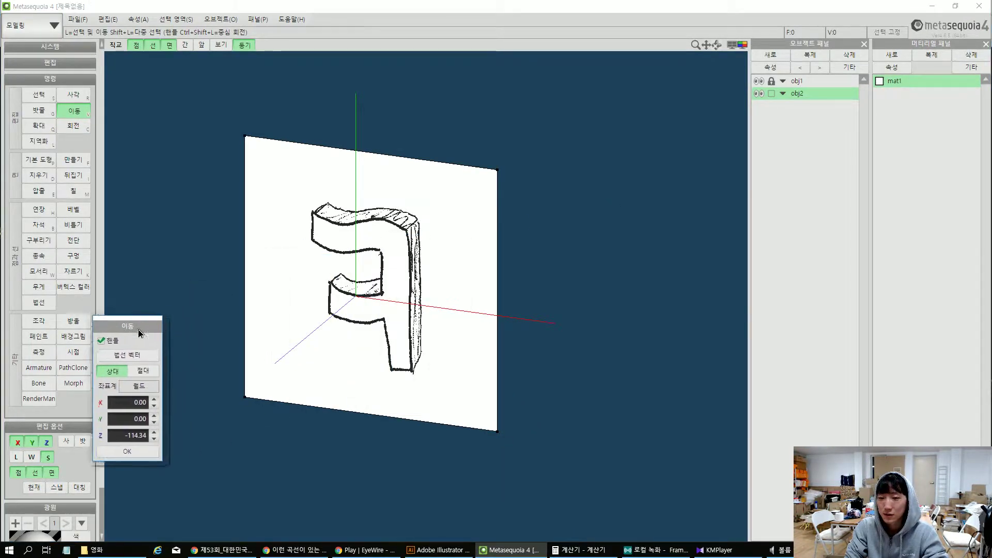
# Try to select the locked reference plane with rectangular selections
pyautogui.moveTo(301, 198); pyautogui.dragTo(412, 252, button='middle')
pyautogui.press('r')
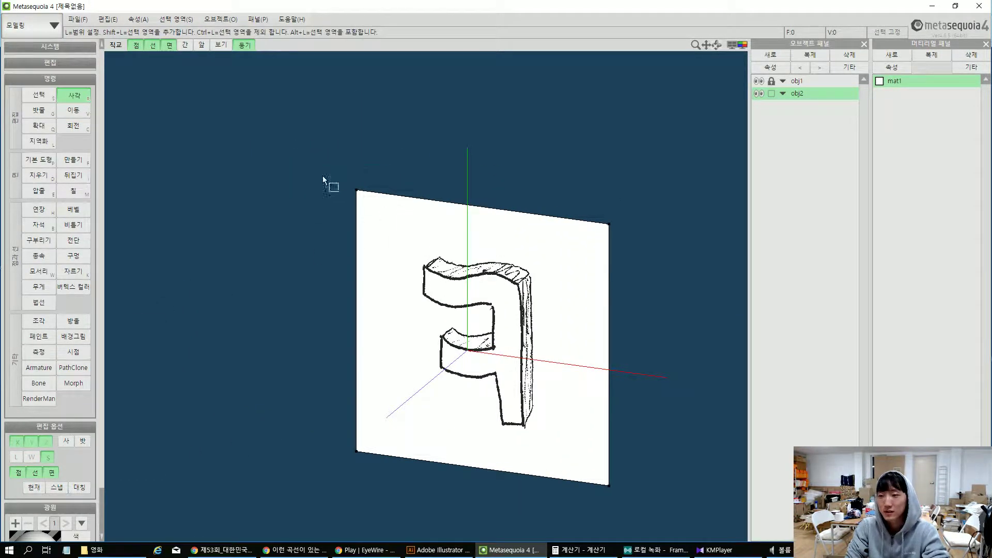
pyautogui.moveTo(321, 174); pyautogui.dragTo(691, 362)
pyautogui.moveTo(683, 204); pyautogui.dragTo(402, 422)
# Show the reference plane with the F sketch straight on in the front view
pyautogui.moveTo(403, 423)
pyautogui.mouseDown(button='right')
pyautogui.moveTo(505, 365)
pyautogui.moveTo(441, 370)
pyautogui.moveTo(522, 416)
pyautogui.moveTo(555, 417)
pyautogui.moveTo(553, 401)
pyautogui.moveTo(571, 383)
pyautogui.moveTo(556, 428)
pyautogui.moveTo(514, 390)
pyautogui.mouseUp(button='right')
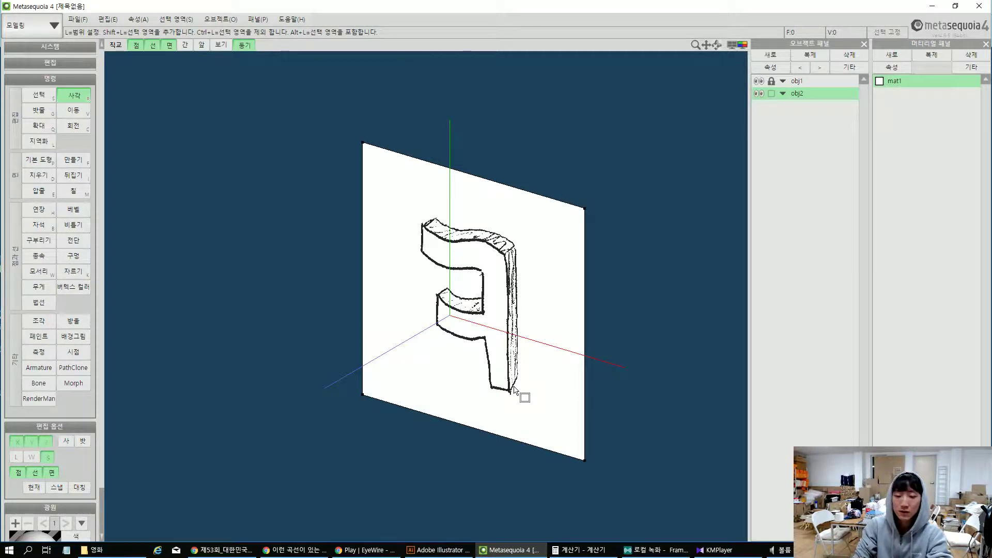
pyautogui.press('F1')
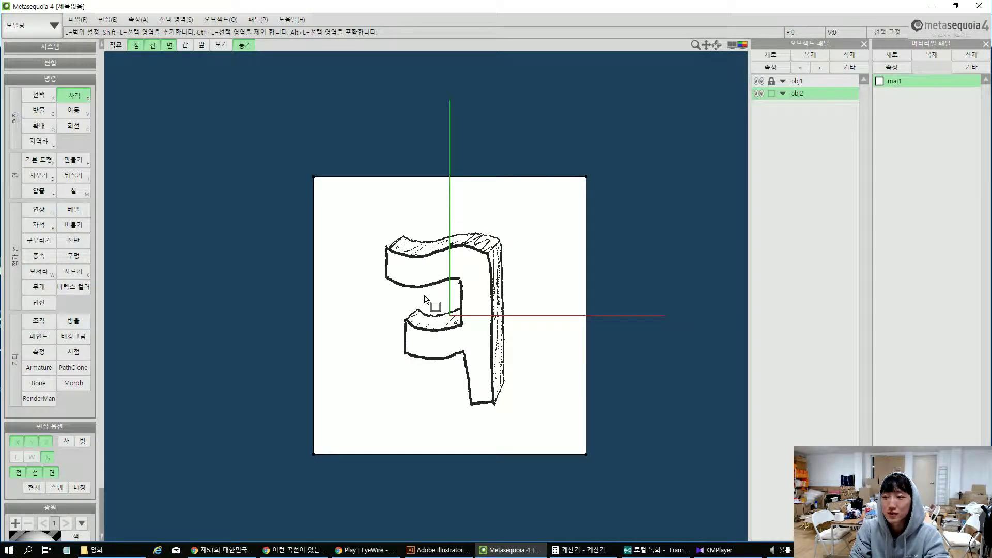
pyautogui.moveTo(490, 372); pyautogui.dragTo(468, 358, button='middle')
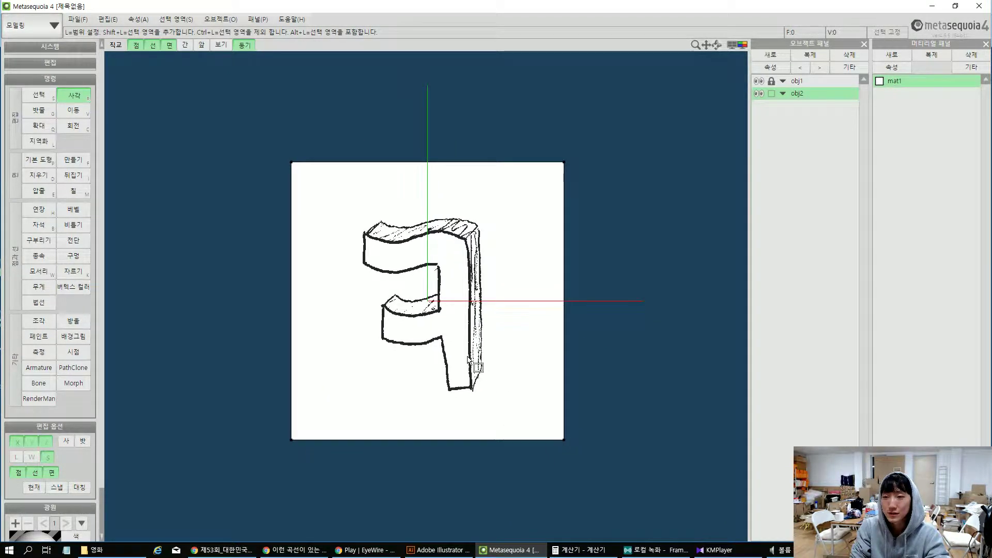
# Try the perspective projection and return the viewport to orthographic
pyautogui.click(117, 46)
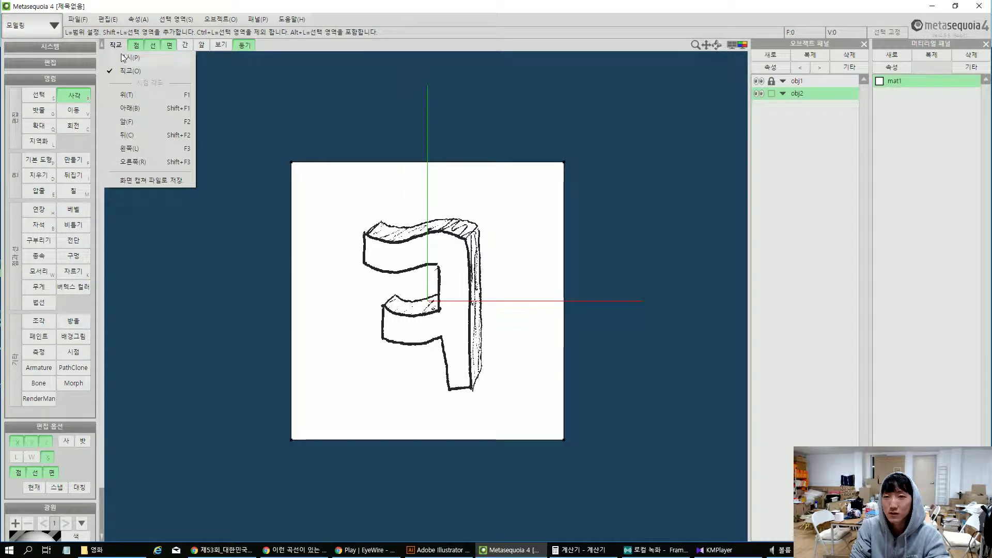
pyautogui.click(124, 57)
pyautogui.click(117, 45)
pyautogui.click(123, 55)
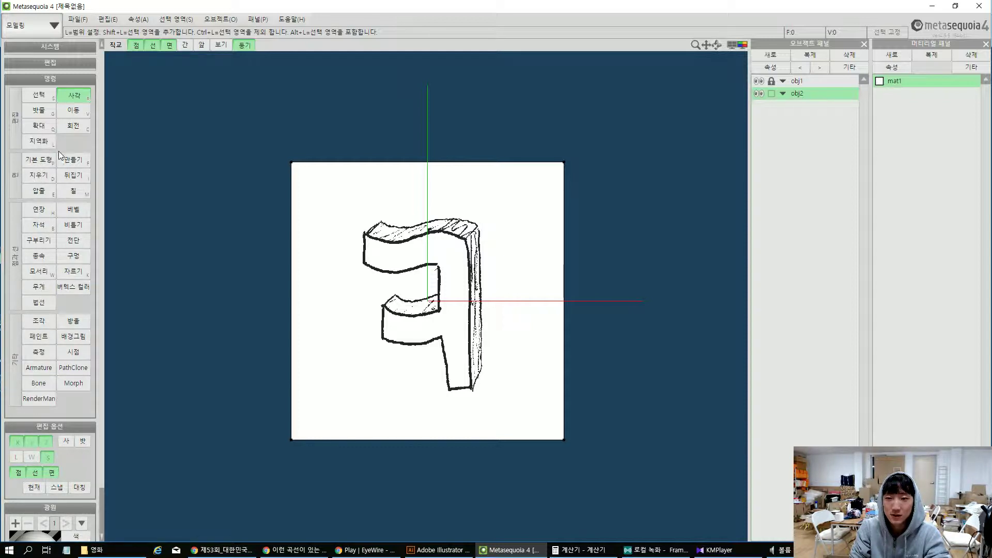
# Set up face creation in line mode at the F's upper arm, keeping the tool settings clear of the sketch
pyautogui.click(76, 163)
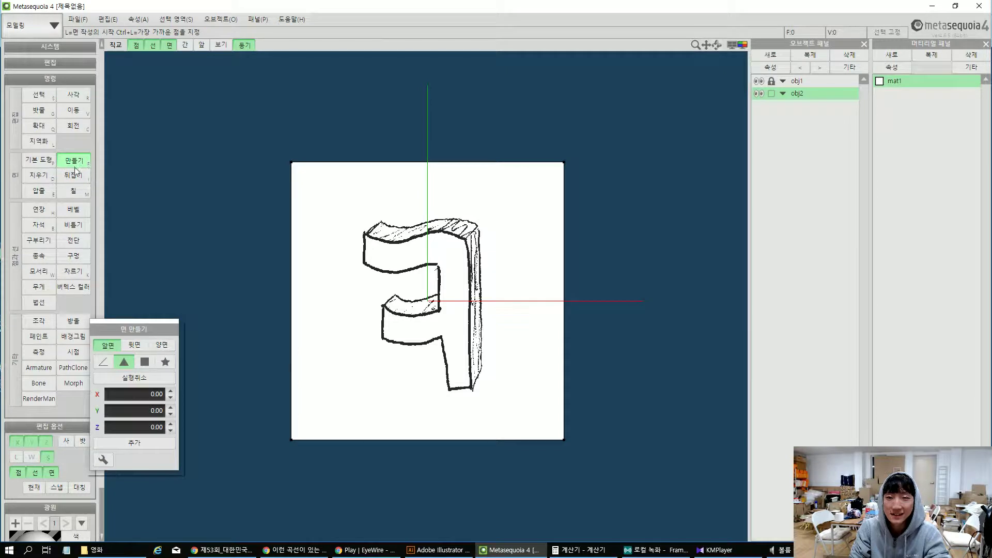
pyautogui.moveTo(165, 330); pyautogui.dragTo(185, 163)
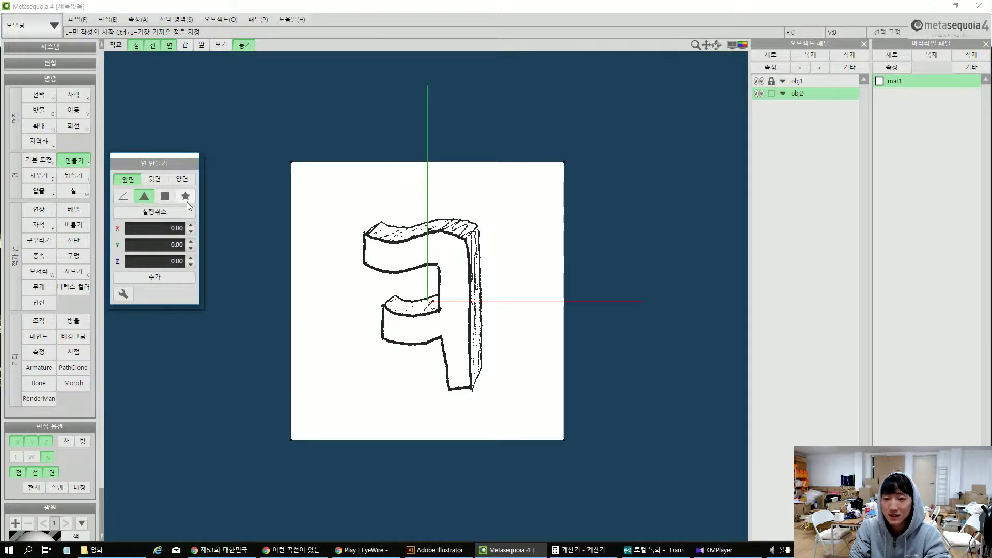
pyautogui.click(123, 196)
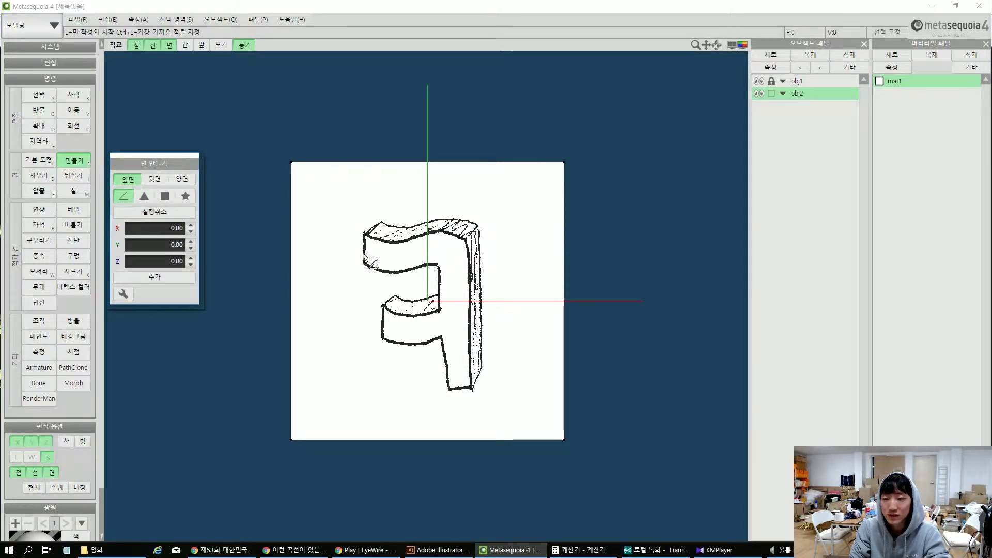
pyautogui.scroll(5, 375, 243)
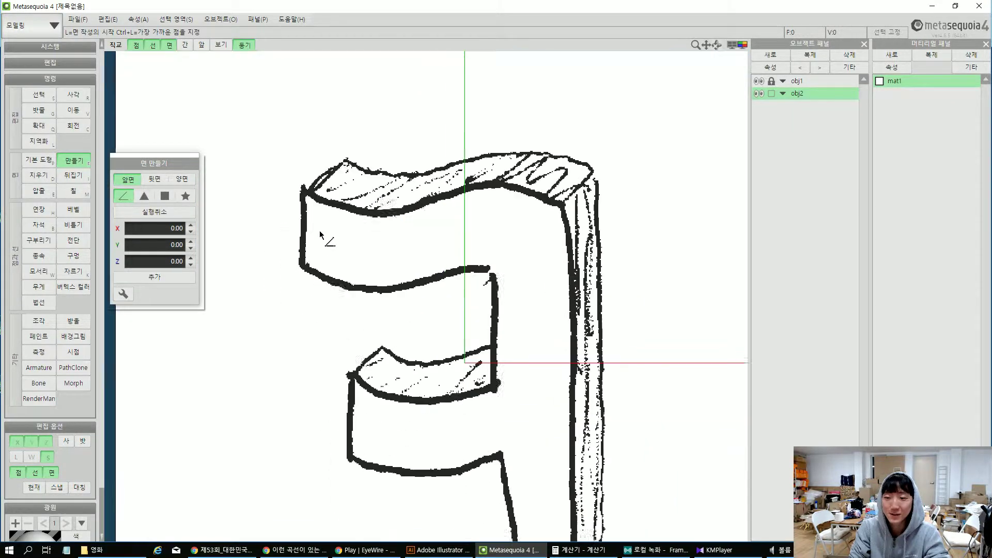
pyautogui.scroll(2, 354, 210)
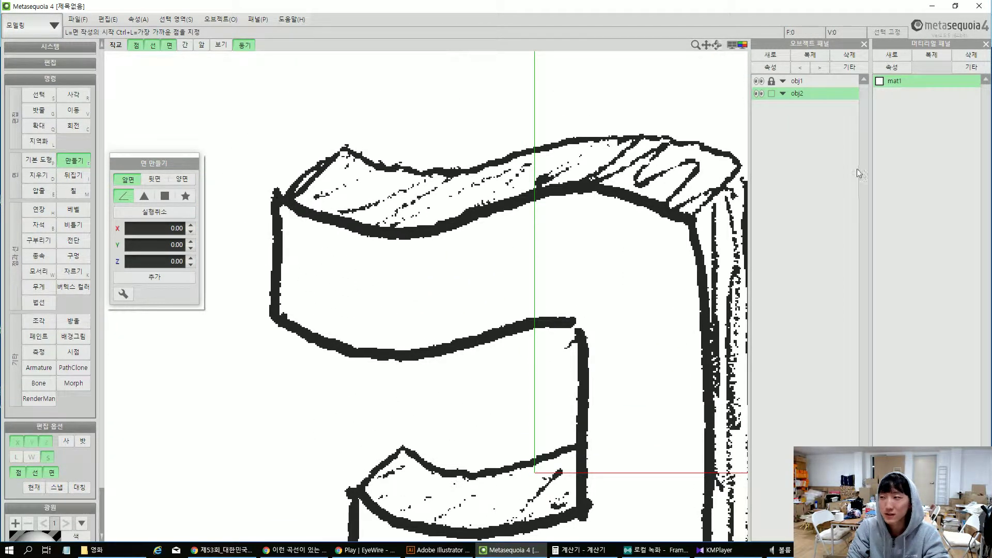
# Set obj2's display colour to pink with H 330, S 67 and V 100
pyautogui.doubleClick(815, 91)
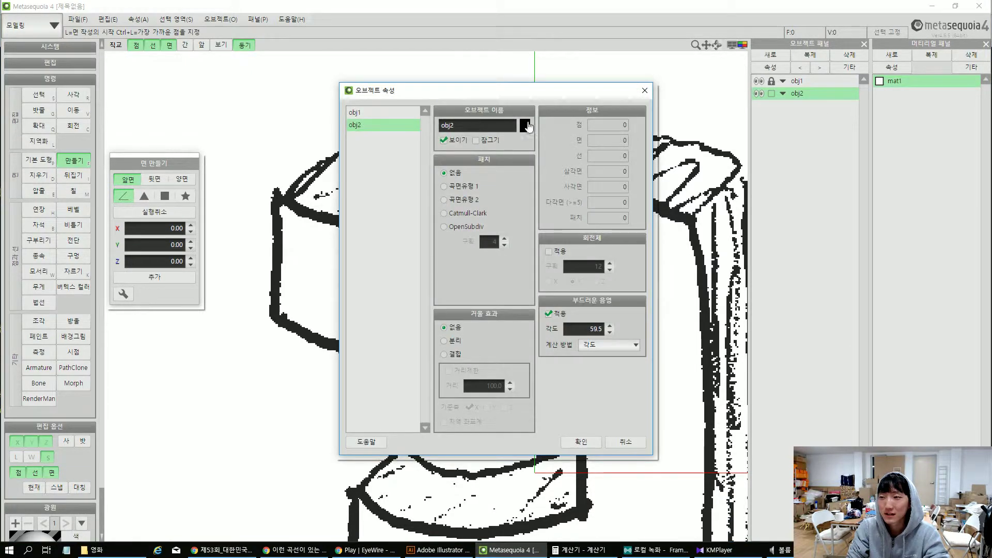
pyautogui.click(525, 125)
pyautogui.moveTo(483, 318); pyautogui.dragTo(500, 329)
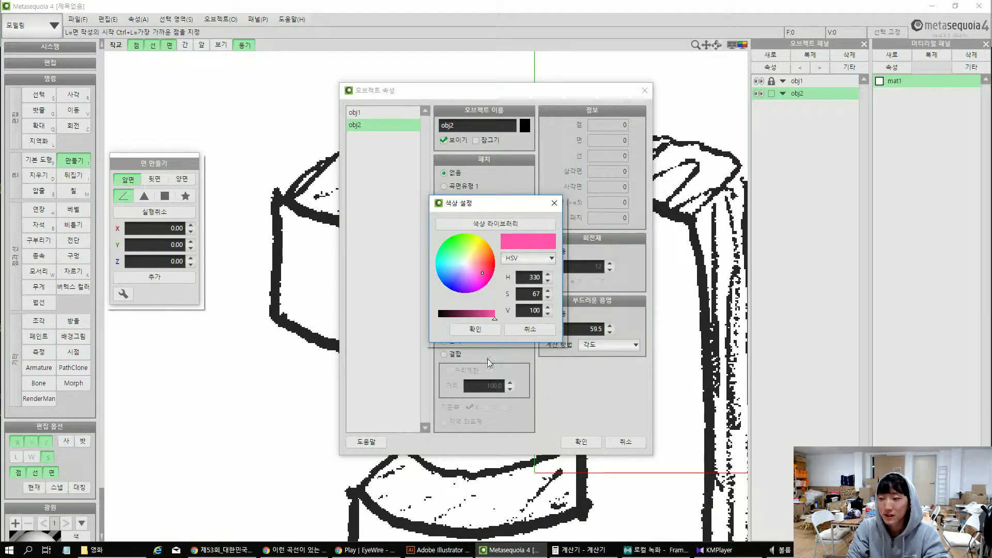
pyautogui.click(476, 329)
pyautogui.click(581, 442)
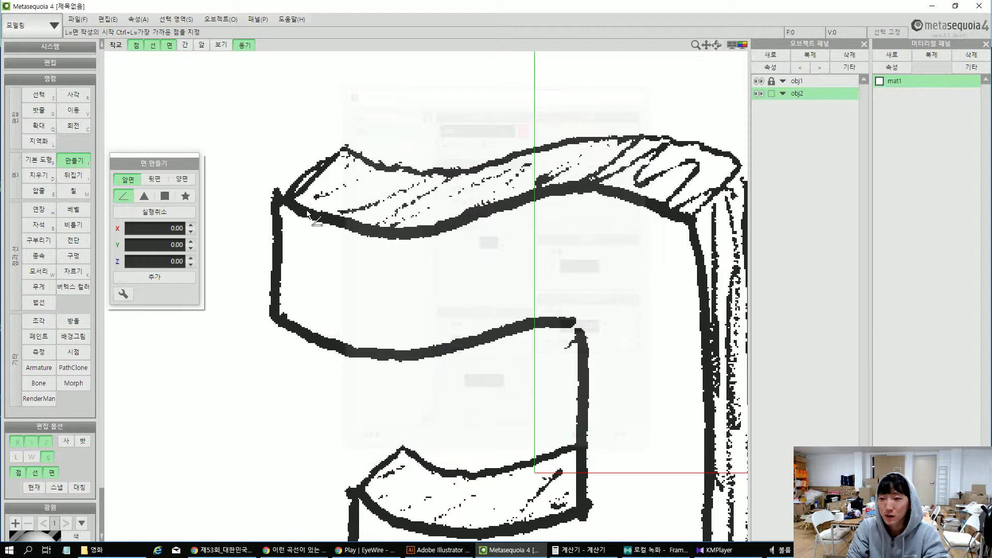
# Trace the front face's wavy top edge from the upper arm's tip around the corner and partway down the stem's outer edge
pyautogui.click(277, 198)
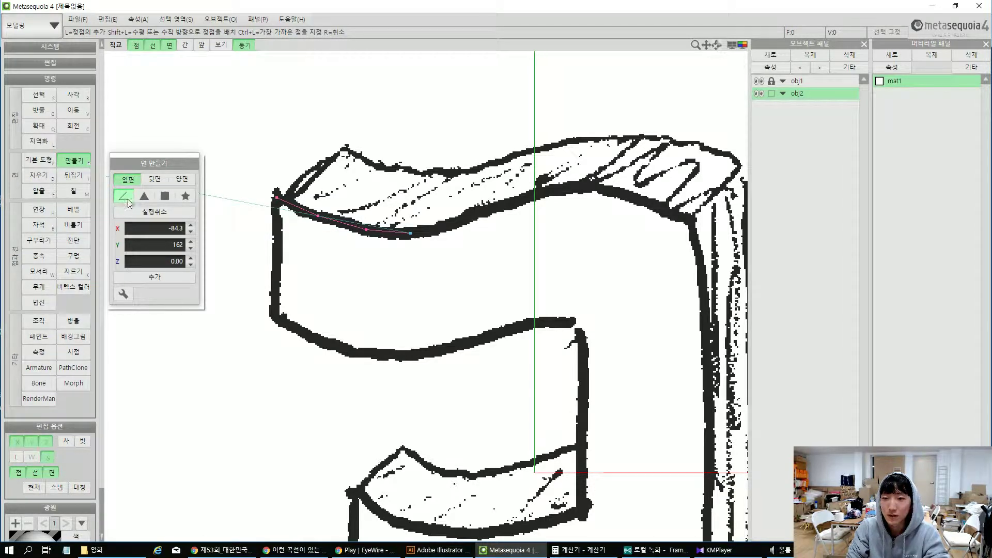
pyautogui.click(464, 222)
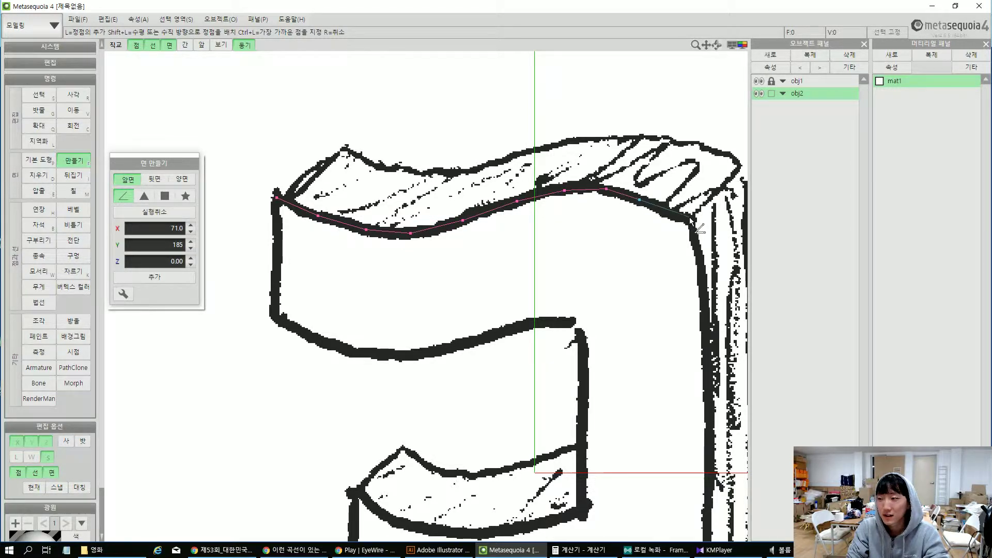
pyautogui.moveTo(679, 279); pyautogui.dragTo(569, 231, button='middle')
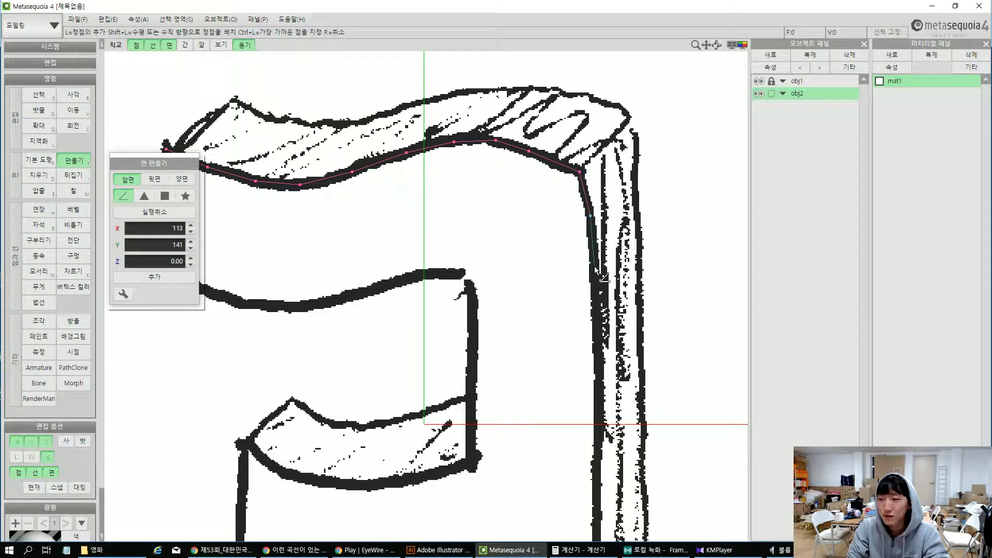
pyautogui.click(595, 313)
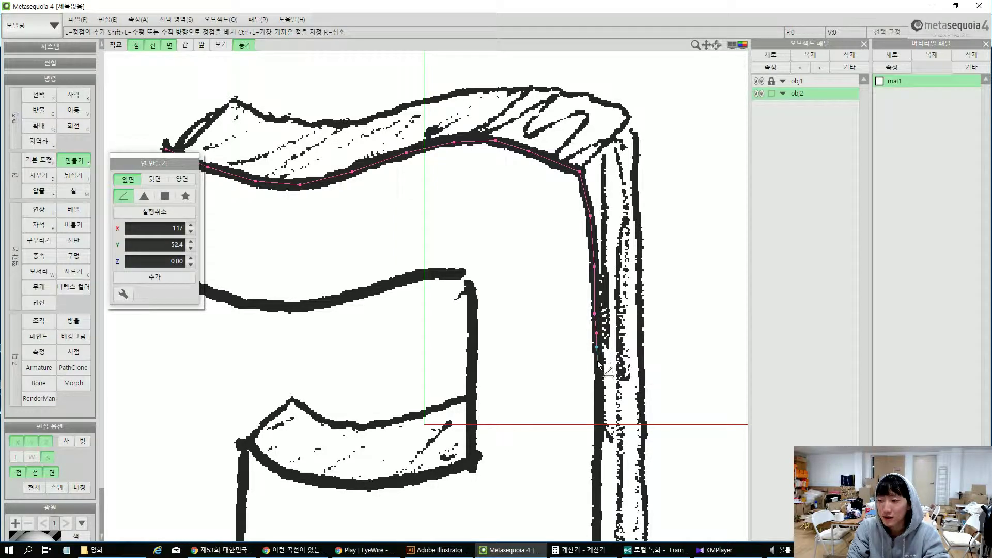
pyautogui.click(597, 361)
# Continue the outline down the stem's outer edge, across its foot and up the inner edge to the lower arm
pyautogui.moveTo(605, 386); pyautogui.dragTo(557, 236, button='middle')
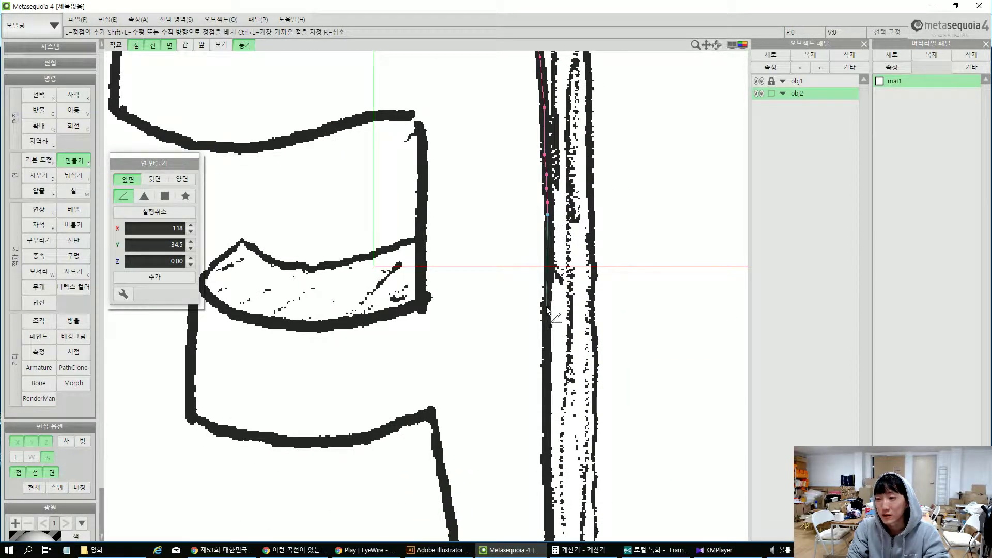
pyautogui.moveTo(547, 309); pyautogui.dragTo(548, 197, button='middle')
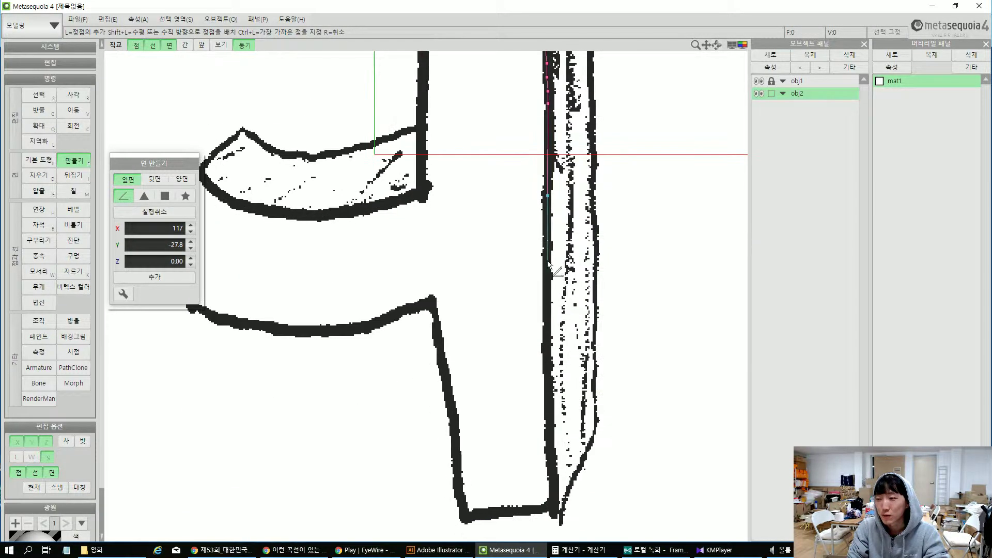
pyautogui.click(546, 316)
pyautogui.click(549, 419)
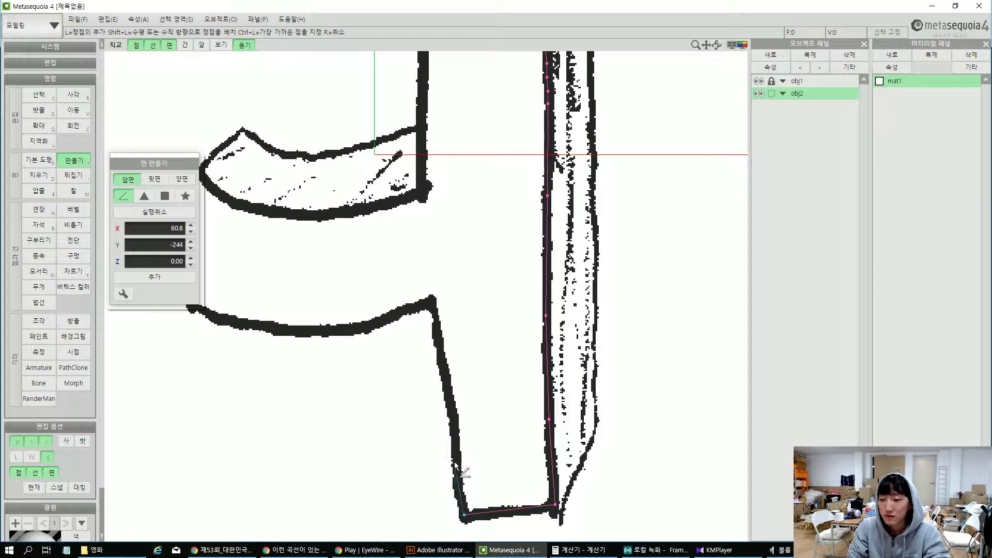
pyautogui.click(454, 417)
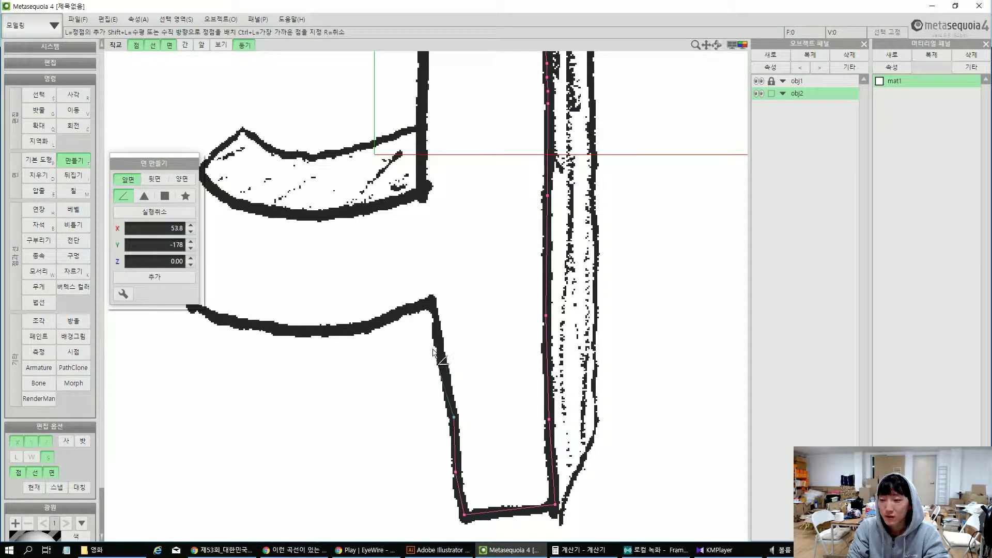
pyautogui.click(431, 302)
# Trace the lower arm's curved underside, vertical end and curved top edge back to the stem
pyautogui.moveTo(346, 347); pyautogui.dragTo(465, 368, button='middle')
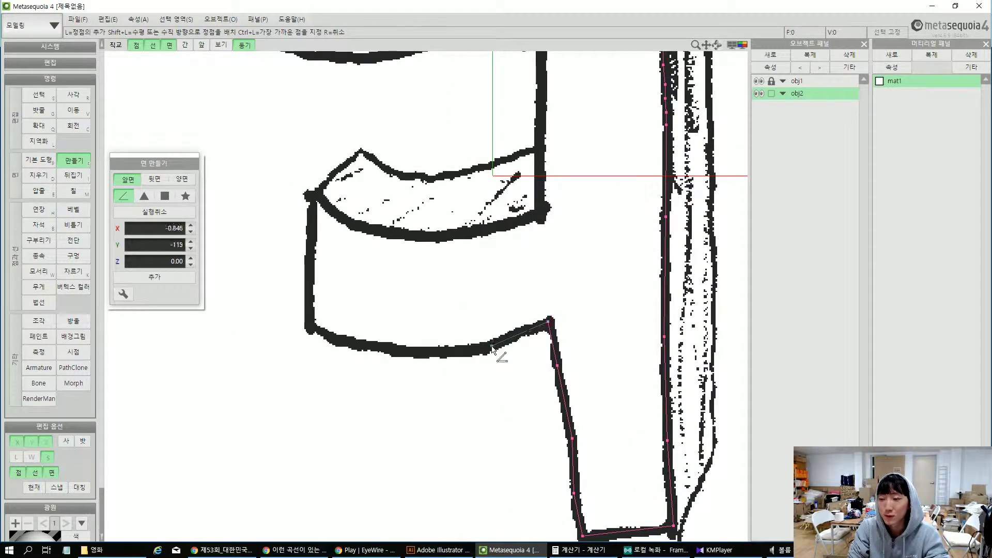
pyautogui.click(426, 352)
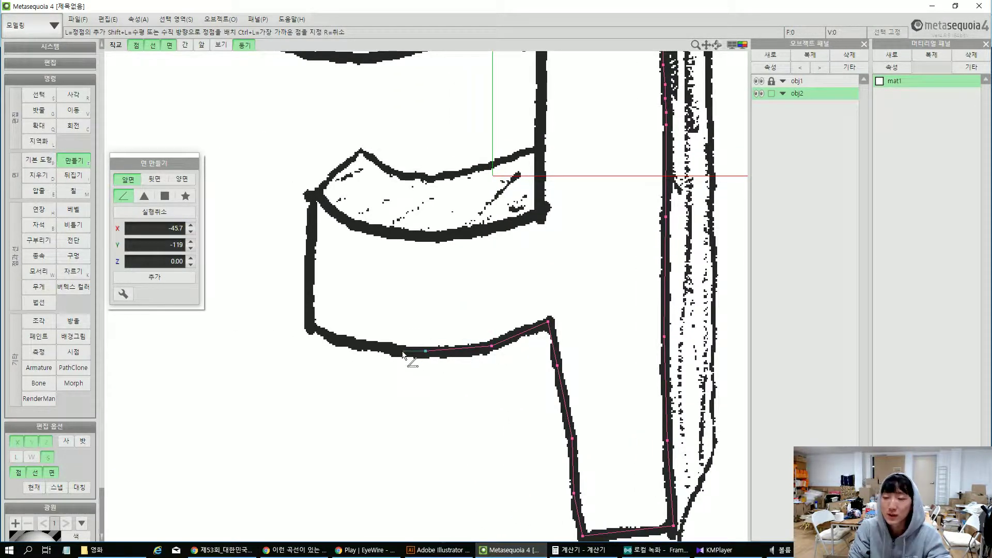
pyautogui.click(378, 351)
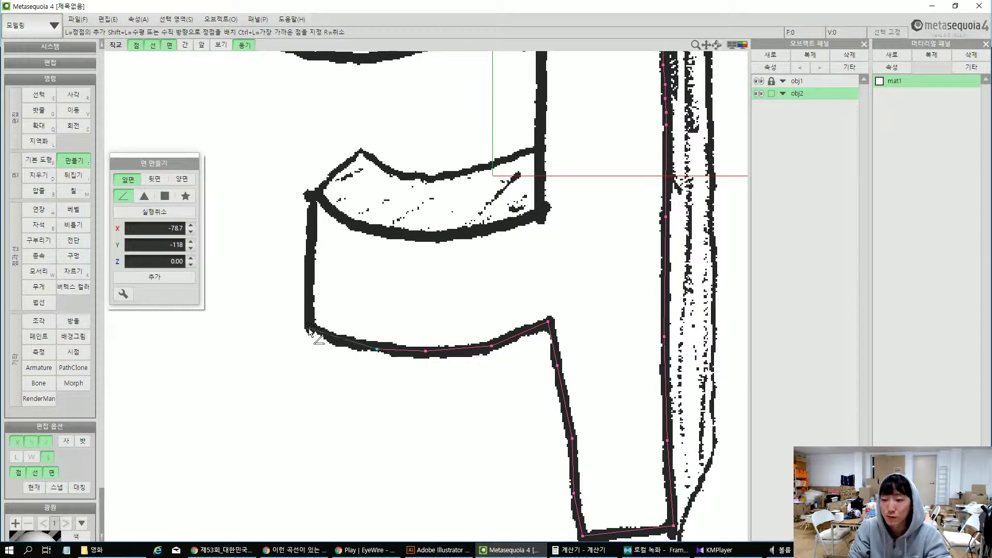
pyautogui.click(307, 328)
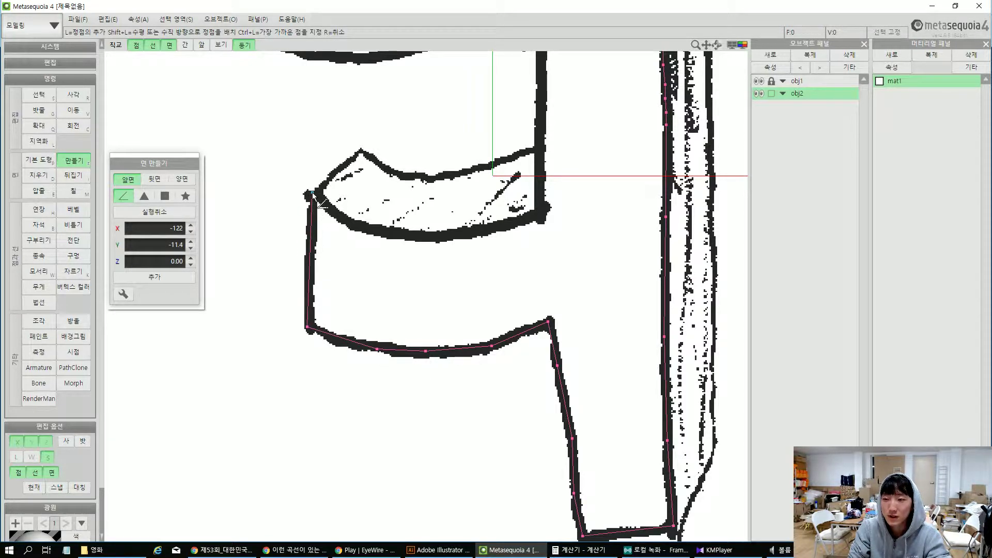
pyautogui.click(356, 222)
pyautogui.click(417, 234)
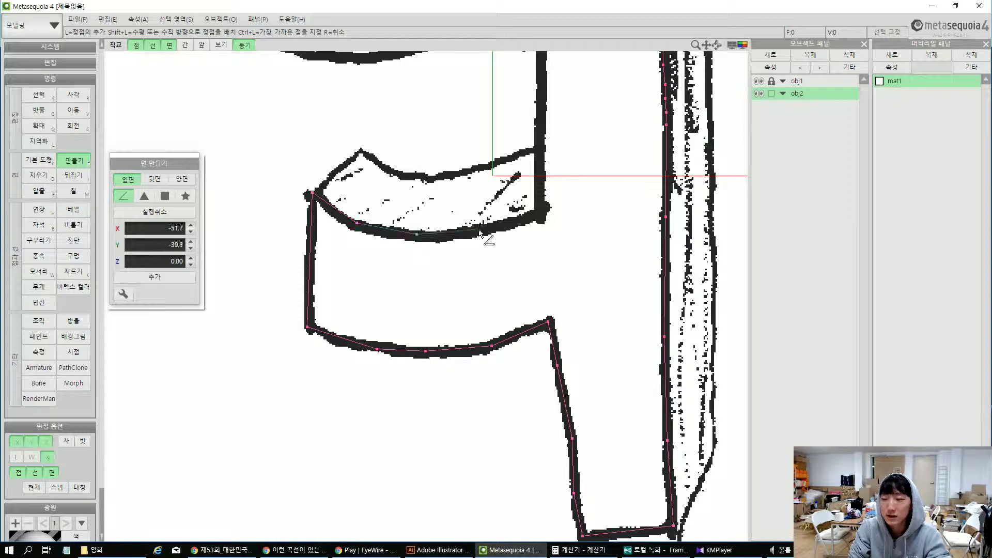
pyautogui.click(540, 216)
# Trace the stem's inner vertical edge from the lower arm up to the corner under the upper arm
pyautogui.moveTo(538, 215); pyautogui.dragTo(513, 405, button='middle')
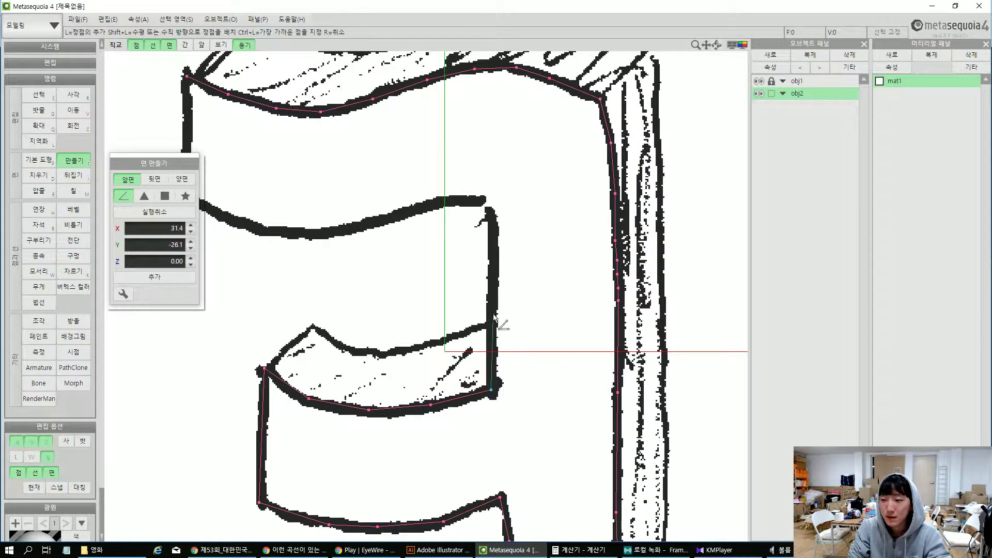
pyautogui.click(491, 296)
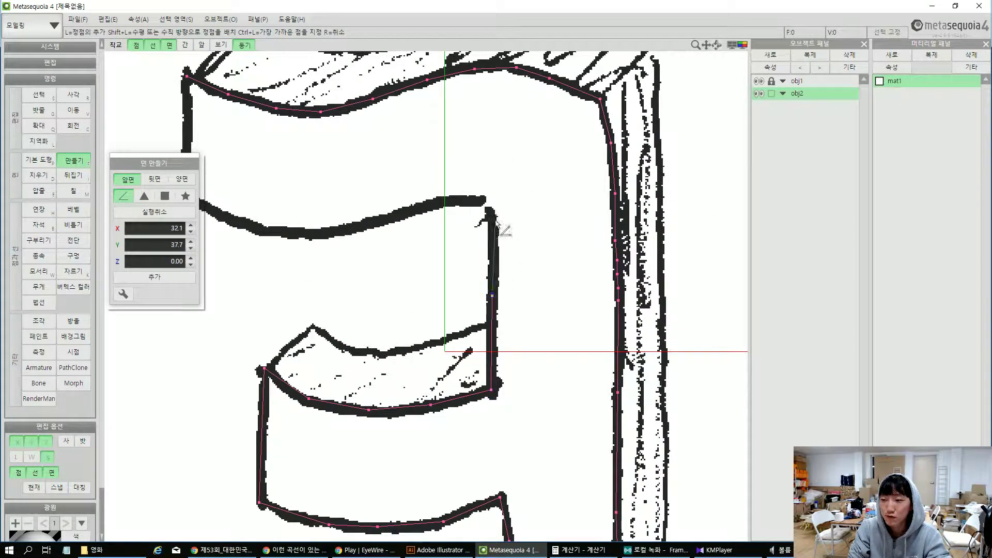
pyautogui.click(491, 205)
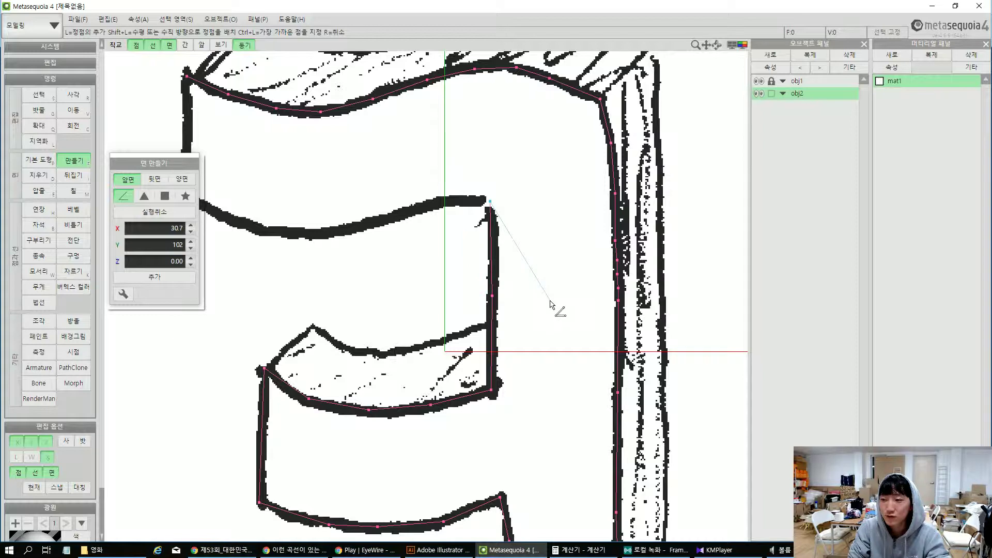
pyautogui.click(492, 391)
# Trace the upper arm's curved underside and vertical end, closing the outline at its starting point
pyautogui.moveTo(362, 266); pyautogui.dragTo(436, 287, button='middle')
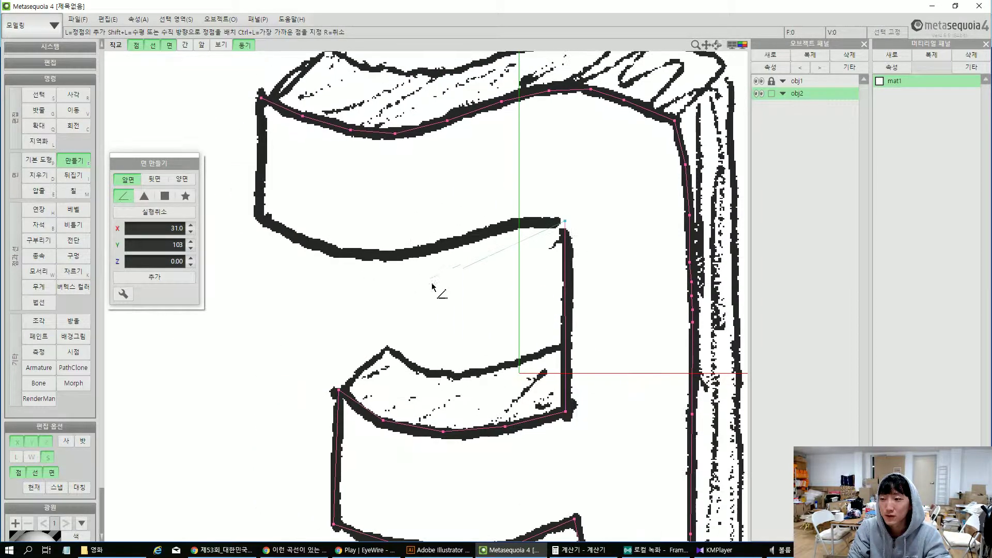
pyautogui.click(515, 221)
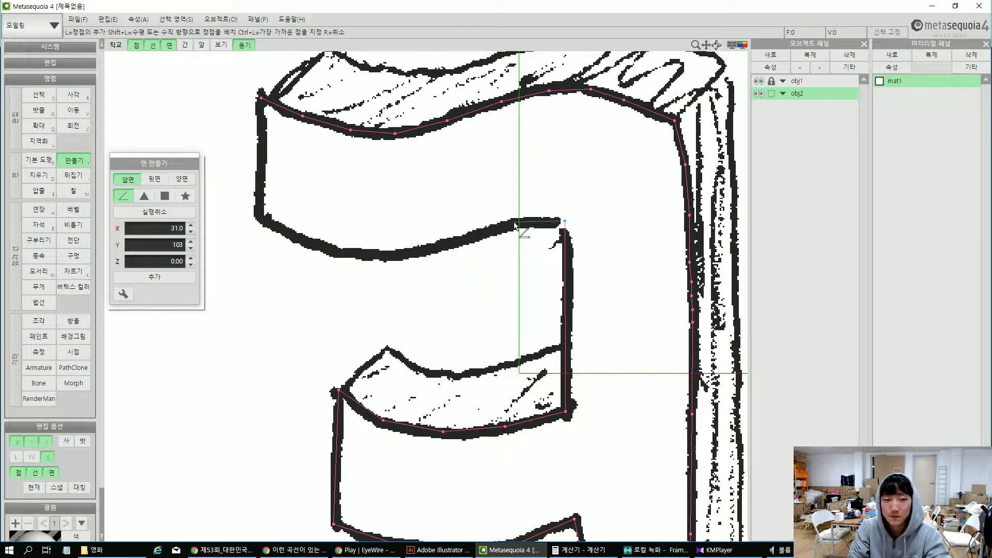
pyautogui.click(423, 249)
pyautogui.click(346, 253)
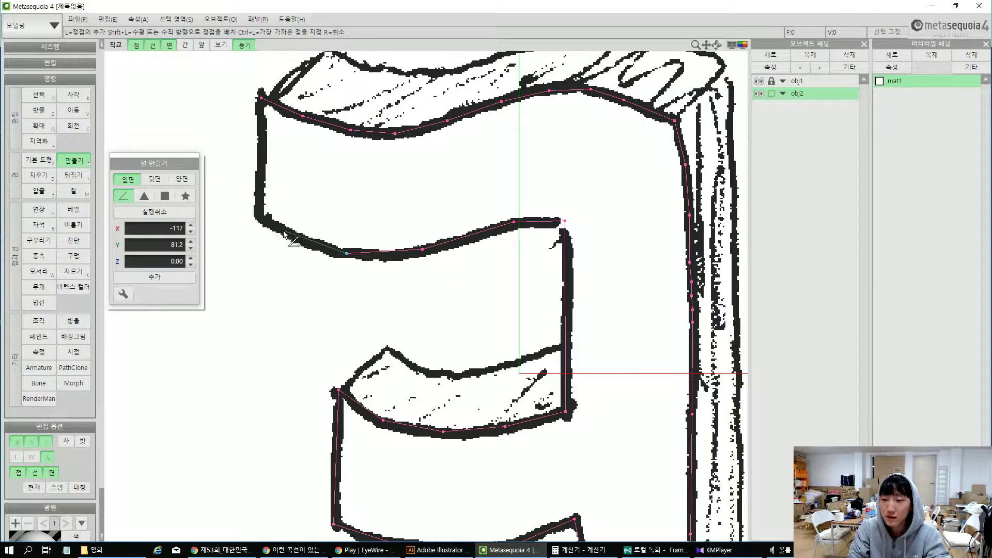
pyautogui.click(284, 231)
pyautogui.click(258, 212)
pyautogui.click(261, 98)
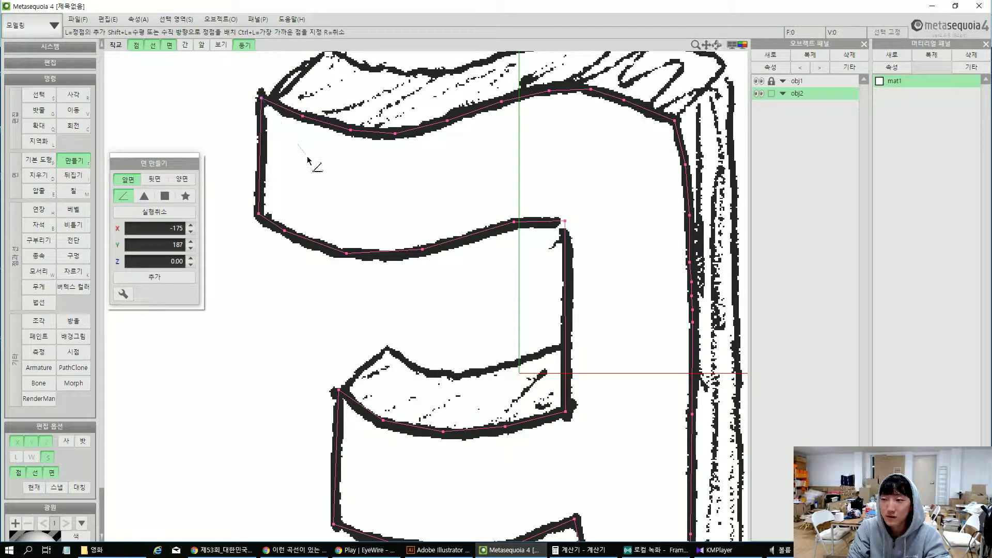
pyautogui.rightClick(307, 154)
# Hide the obj1 reference plane so only the traced F outline shows
pyautogui.scroll(-6, 434, 310)
pyautogui.moveTo(435, 341)
pyautogui.mouseDown(button='right')
pyautogui.moveTo(401, 348)
pyautogui.moveTo(439, 400)
pyautogui.moveTo(401, 348)
pyautogui.moveTo(430, 346)
pyautogui.mouseUp(button='right')
pyautogui.click(758, 81)
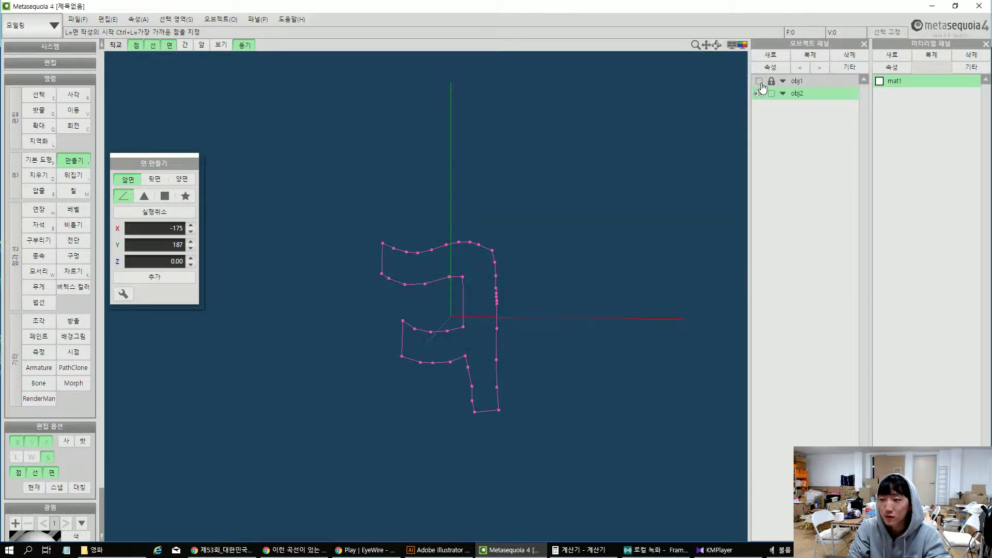
pyautogui.scroll(3, 551, 243)
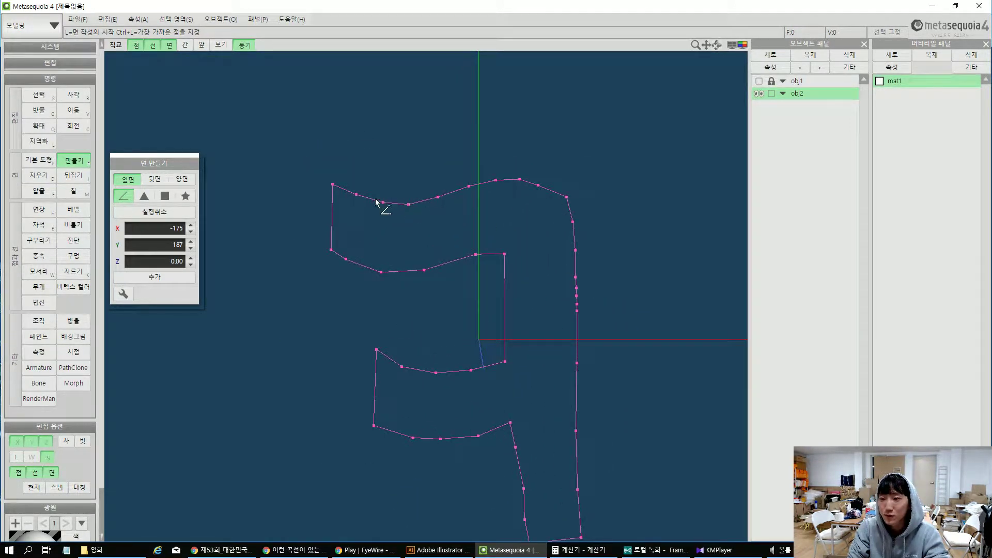
# Shift two points on the upper arm's rounded top edge horizontally to even out their spacing
pyautogui.press('F1')
pyautogui.moveTo(572, 290); pyautogui.dragTo(513, 285, button='middle')
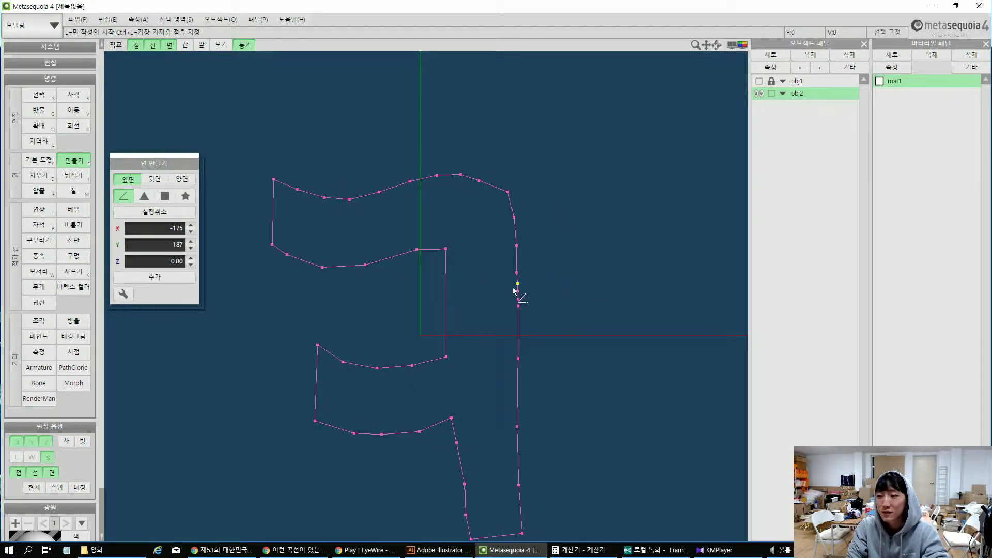
pyautogui.scroll(3, 538, 282)
pyautogui.scroll(-3, 544, 283)
pyautogui.press('v')
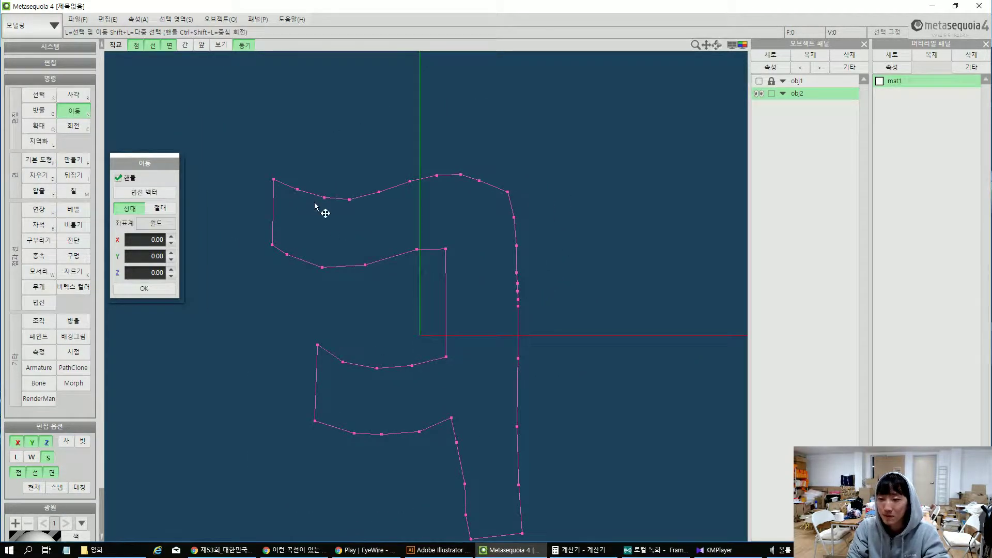
pyautogui.moveTo(478, 180); pyautogui.dragTo(432, 180)
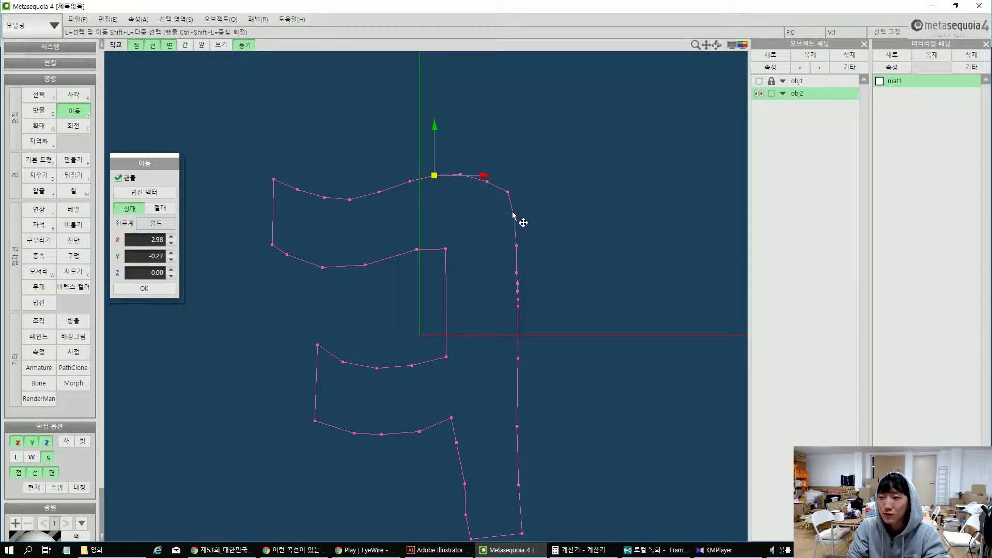
# Merge the closely spaced points on the upper part of the stem's outer edge, undoing the last merge edits
pyautogui.scroll(4, 514, 220)
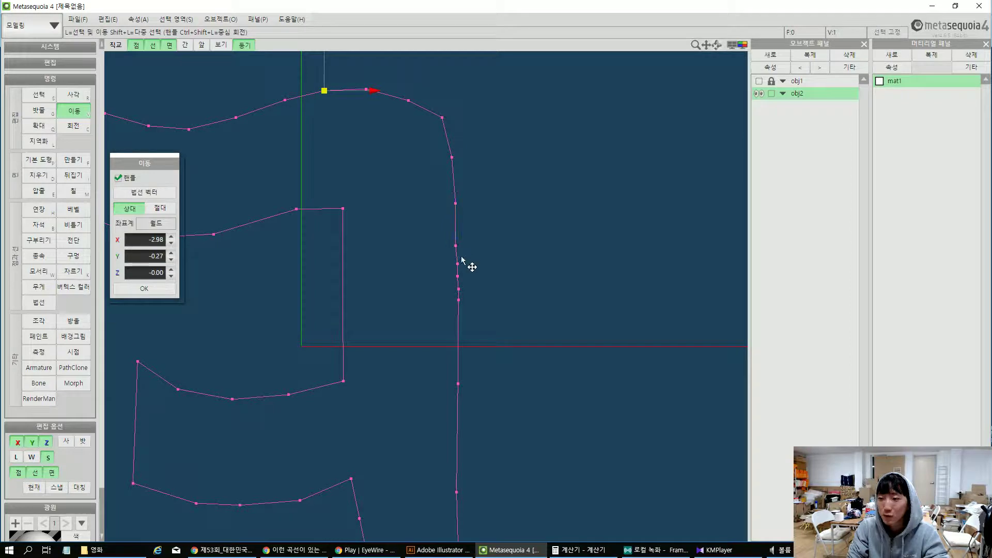
pyautogui.moveTo(462, 271); pyautogui.dragTo(456, 249)
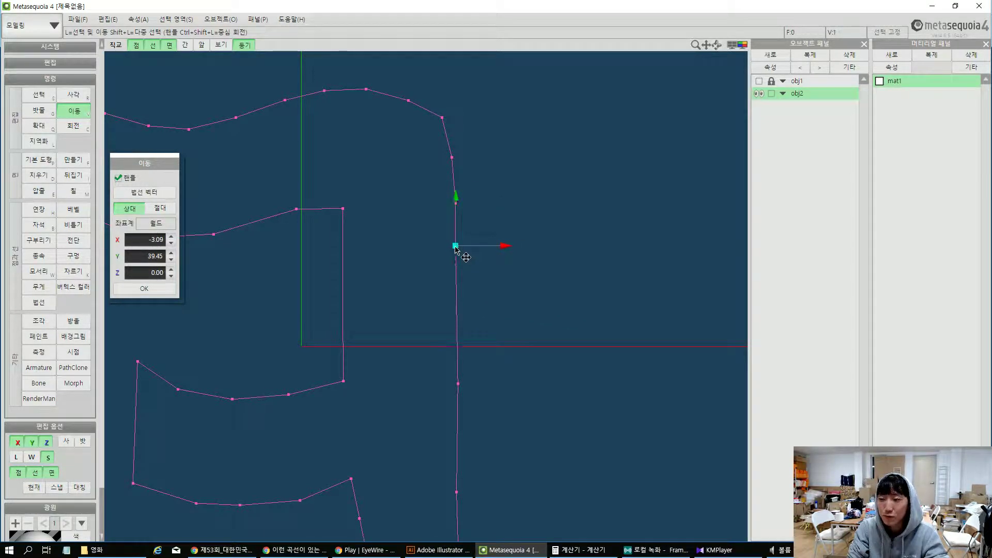
pyautogui.moveTo(458, 257); pyautogui.dragTo(479, 312, button='right')
pyautogui.hotkey('ctrl', 'z')
pyautogui.hotkey('ctrl', 'z')
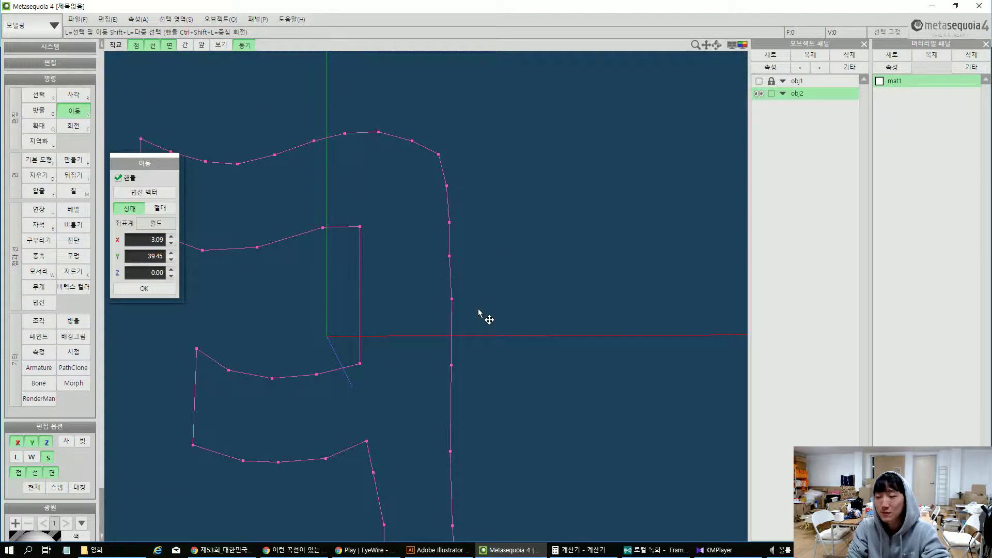
# Remove the merged point from the stem's outer edge and bridge the gap with a new edge
pyautogui.press('F1')
pyautogui.press('r')
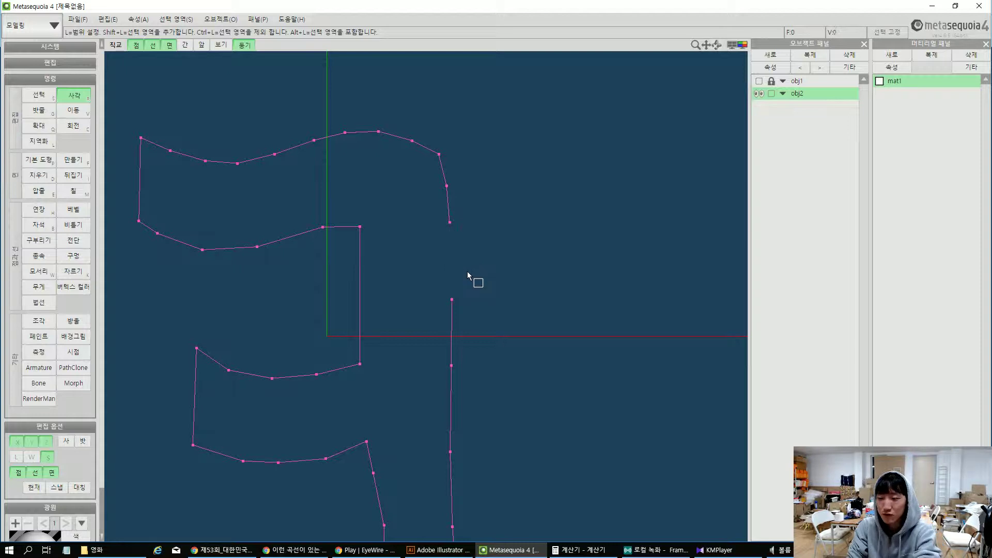
pyautogui.press('f')
pyautogui.click(450, 222)
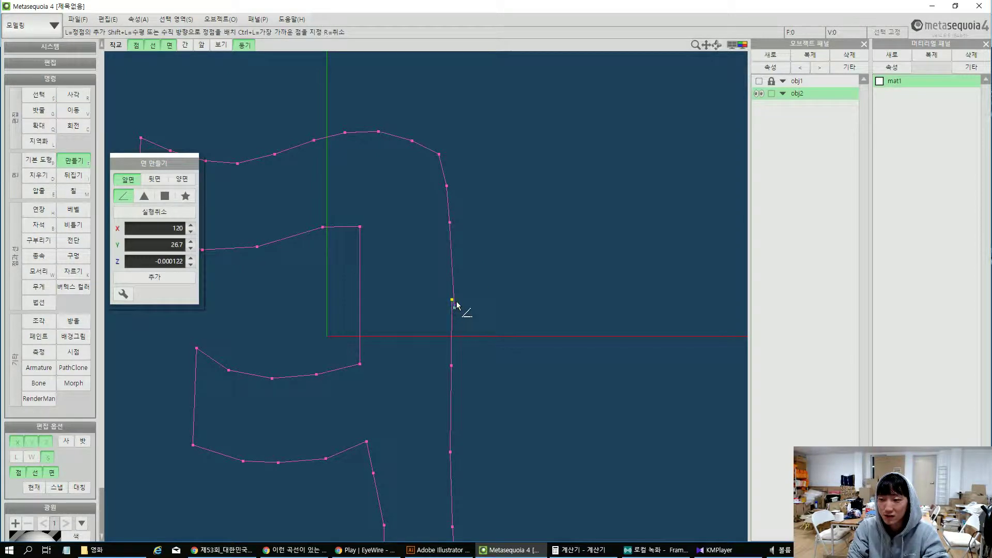
pyautogui.click(449, 222)
pyautogui.moveTo(372, 294); pyautogui.dragTo(460, 295, button='middle')
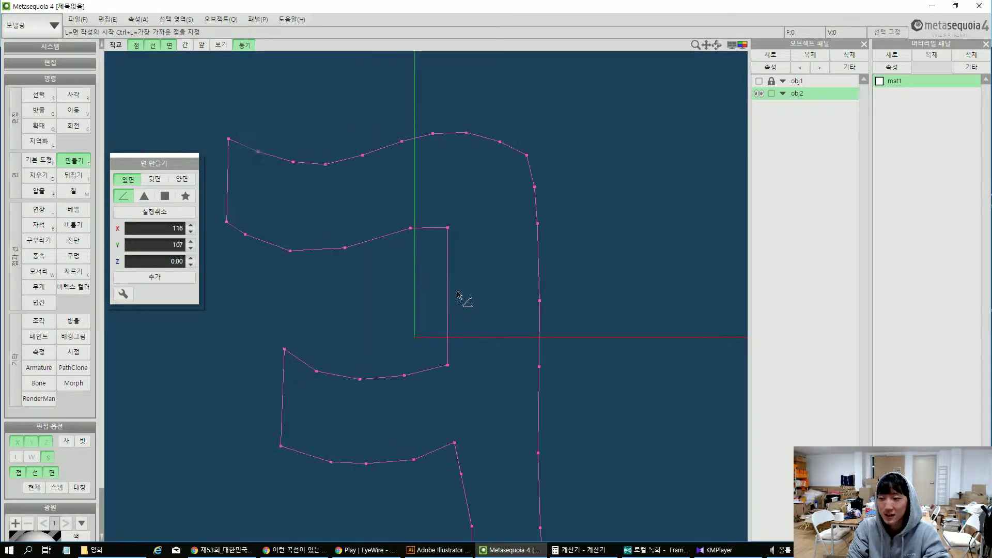
pyautogui.scroll(-1, 457, 294)
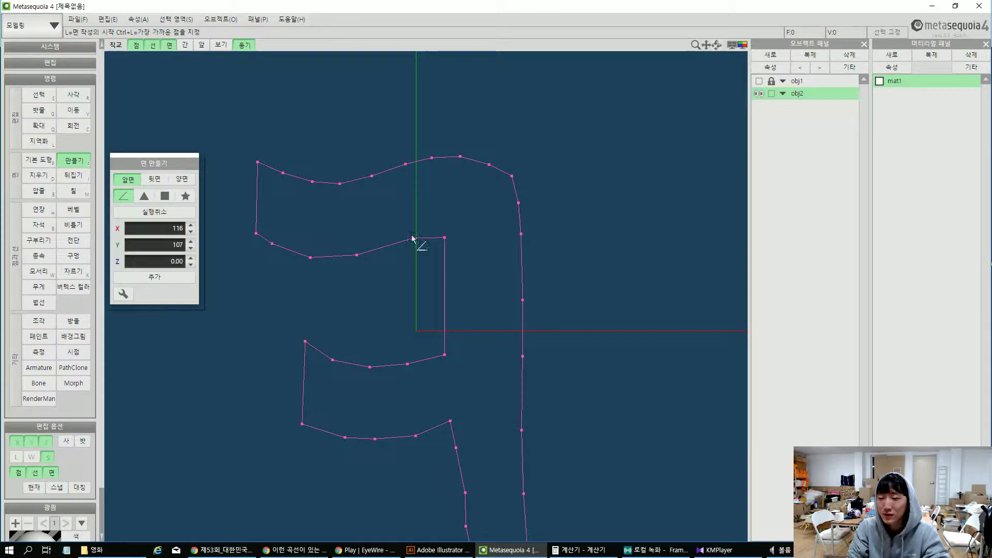
pyautogui.scroll(-2, 388, 250)
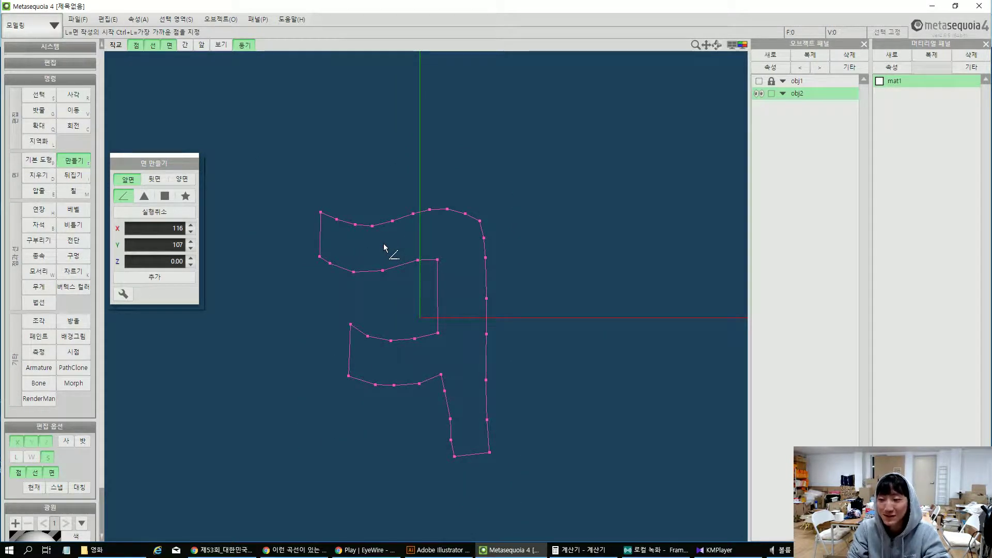
pyautogui.moveTo(385, 303); pyautogui.dragTo(404, 275, button='middle')
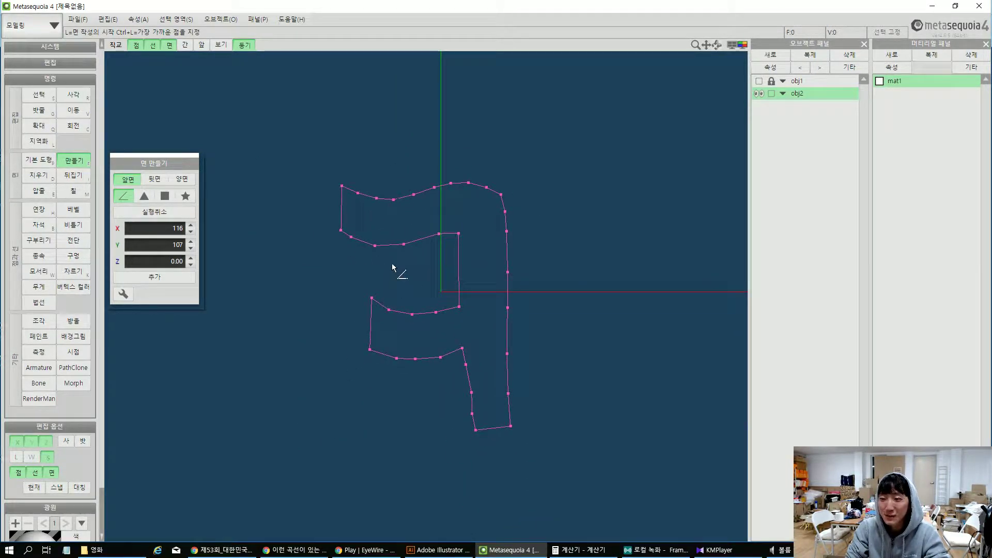
pyautogui.scroll(1, 393, 264)
pyautogui.press('k')
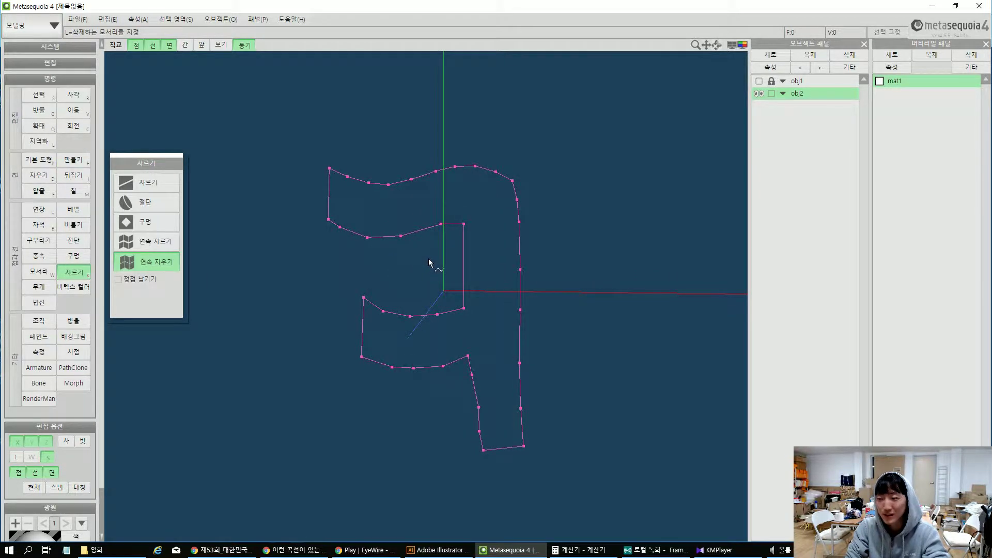
pyautogui.press('F1')
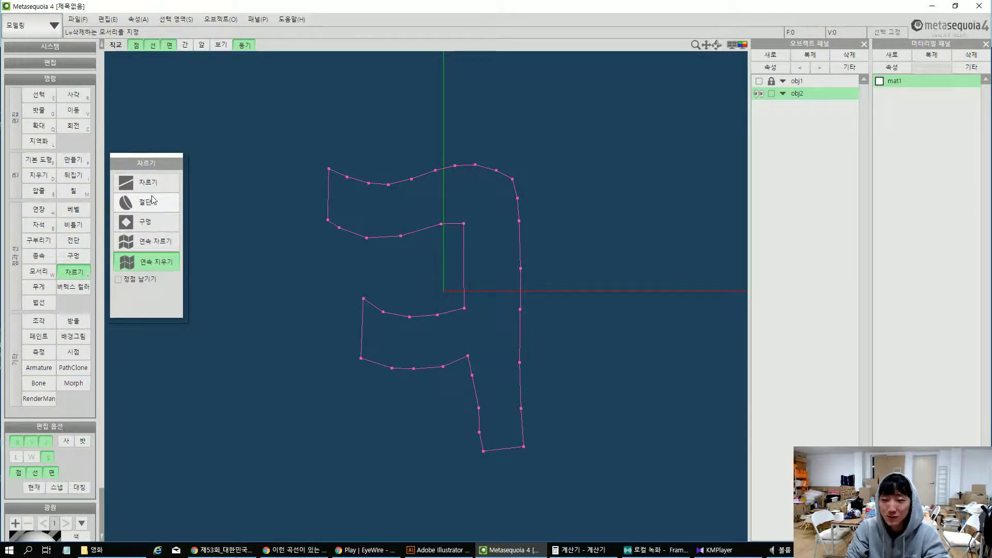
pyautogui.press('k')
pyautogui.press('k')
pyautogui.press('k')
pyautogui.press('k')
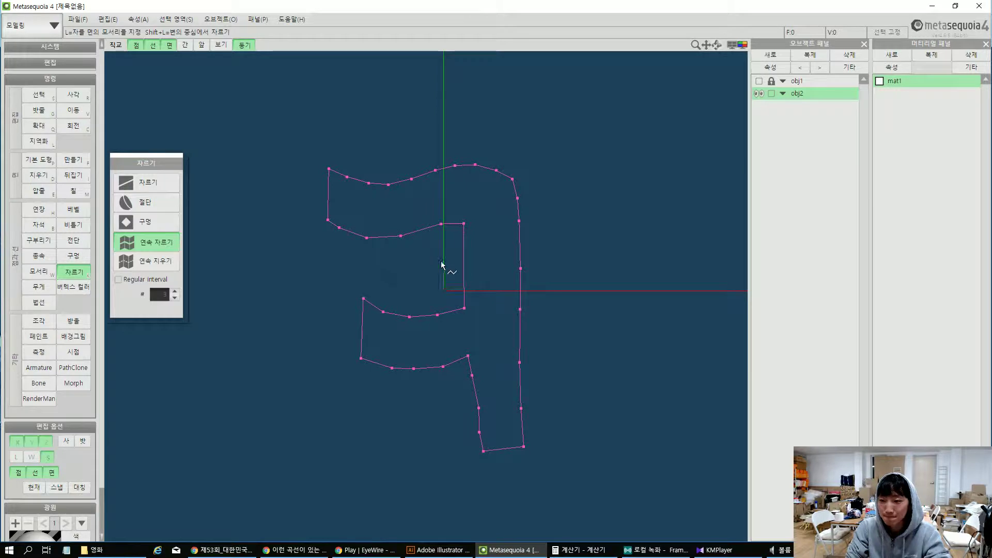
# Create a triangular face at the upper arm's free end from its two corner points and the adjacent top-edge point
pyautogui.click(63, 161)
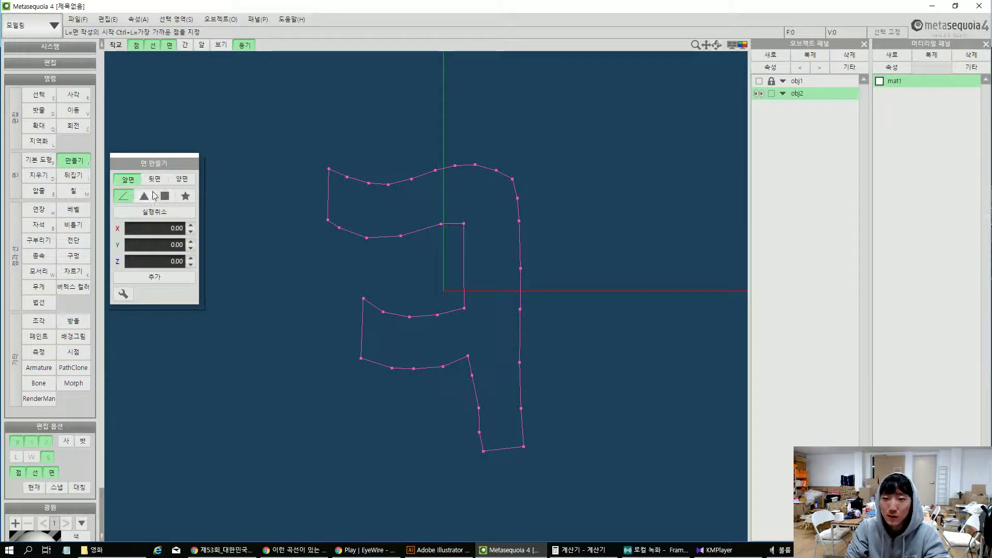
pyautogui.click(149, 198)
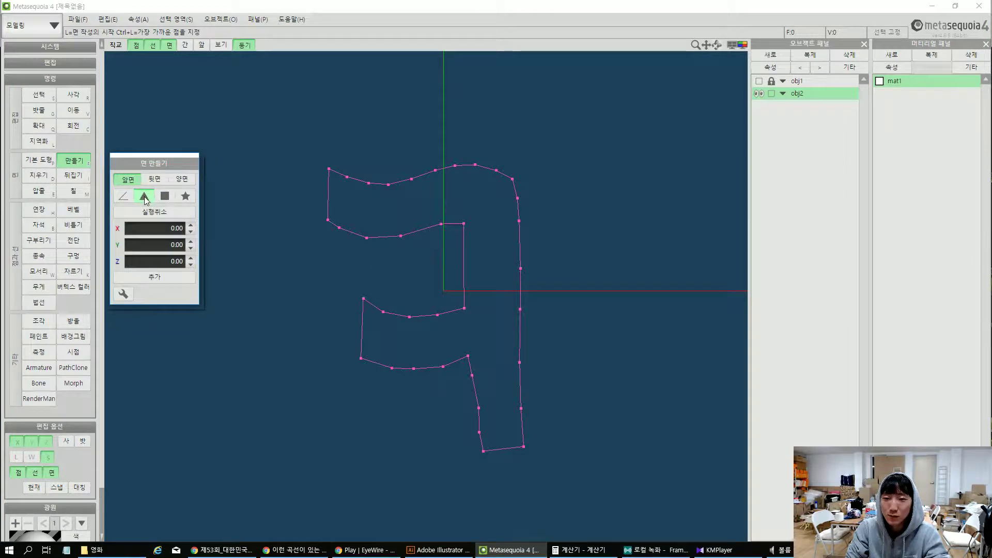
pyautogui.click(328, 169)
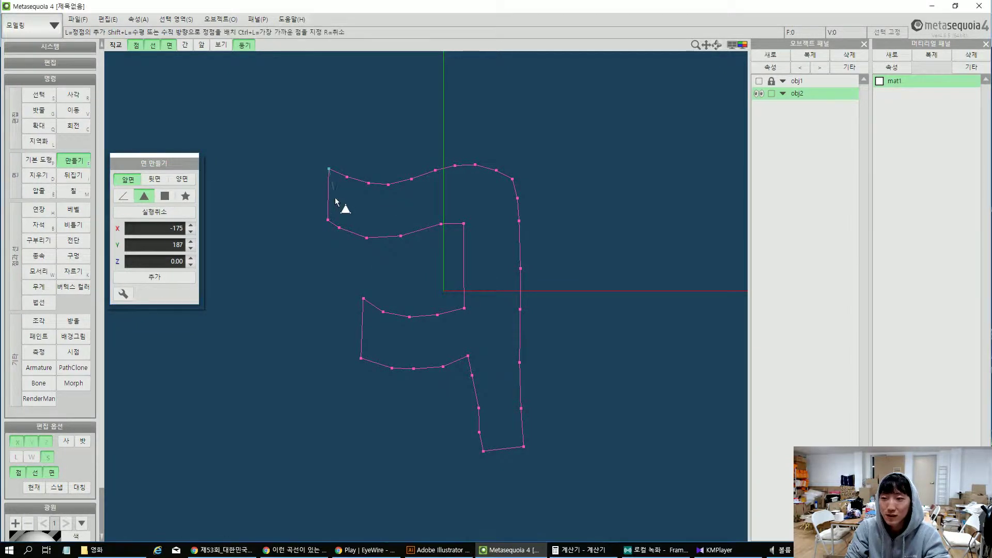
pyautogui.click(328, 220)
pyautogui.click(347, 176)
pyautogui.moveTo(347, 176); pyautogui.dragTo(355, 175, button='right')
pyautogui.click(357, 169)
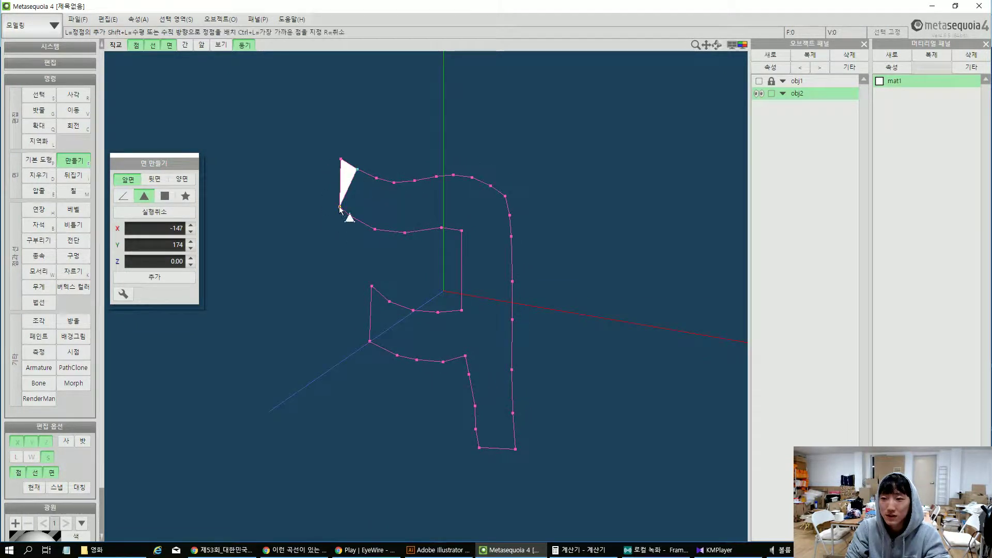
# Continue the strip of triangular faces along the upper arm, joining its top and bottom outline points up to near the vertical axis
pyautogui.click(340, 207)
pyautogui.click(351, 217)
pyautogui.click(351, 216)
pyautogui.click(377, 178)
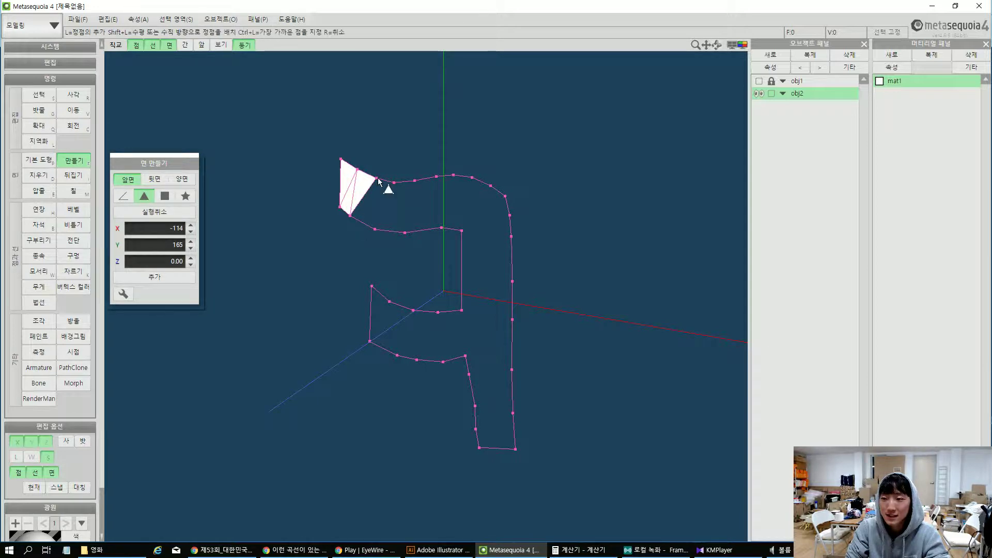
pyautogui.click(375, 229)
pyautogui.click(394, 182)
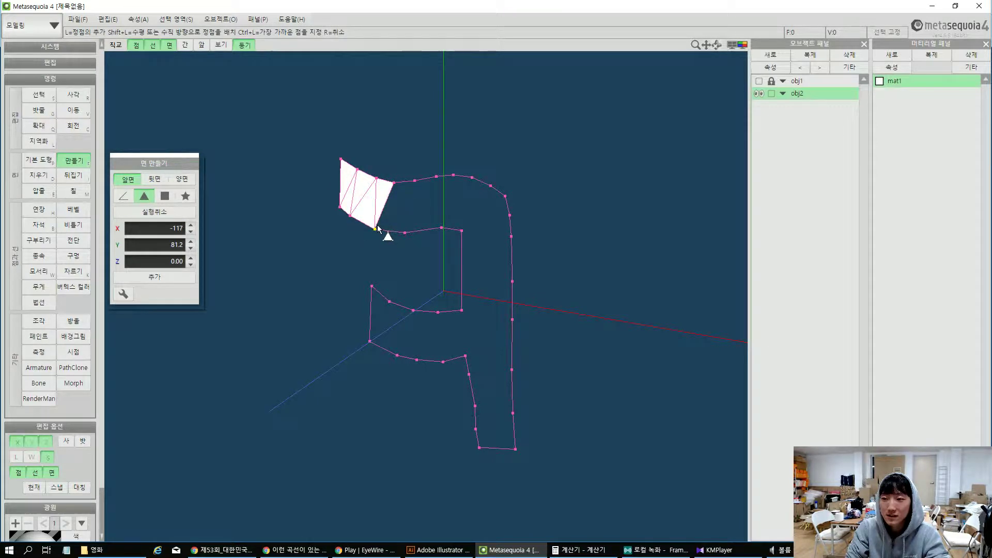
pyautogui.click(404, 233)
pyautogui.click(414, 181)
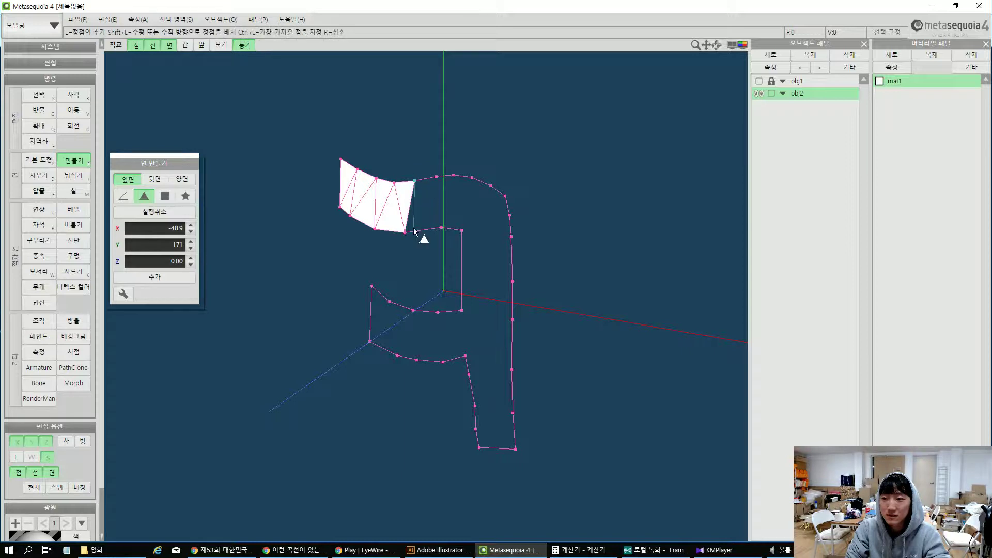
pyautogui.click(442, 228)
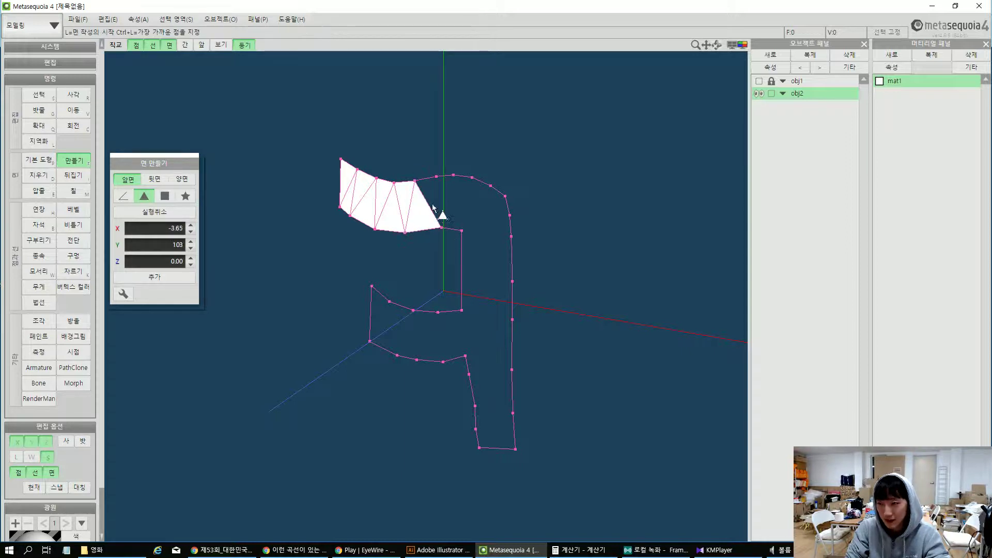
pyautogui.click(436, 177)
# Show the obj1 reference plane instead of obj2 in the front view and add a new object
pyautogui.click(759, 81)
pyautogui.click(759, 93)
pyautogui.press('F1')
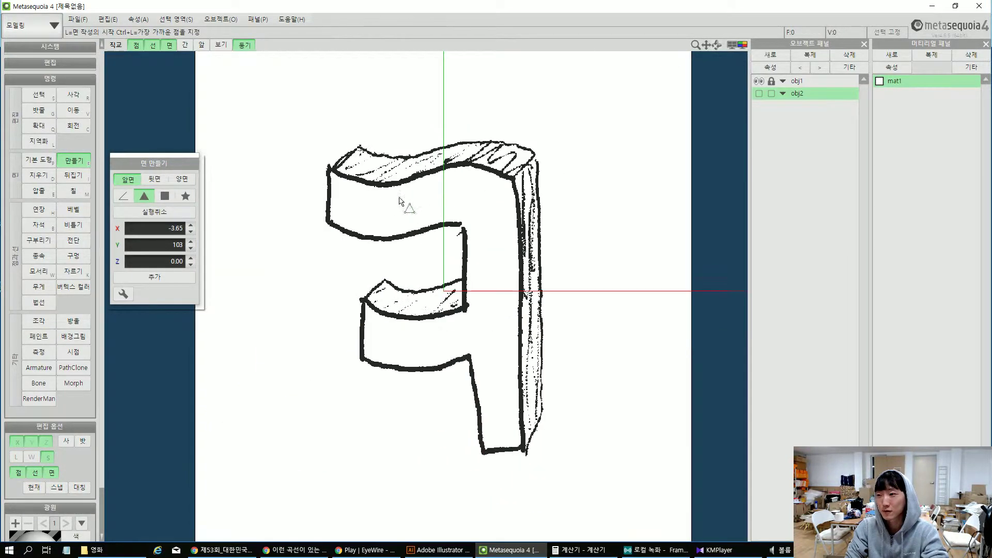
pyautogui.click(771, 55)
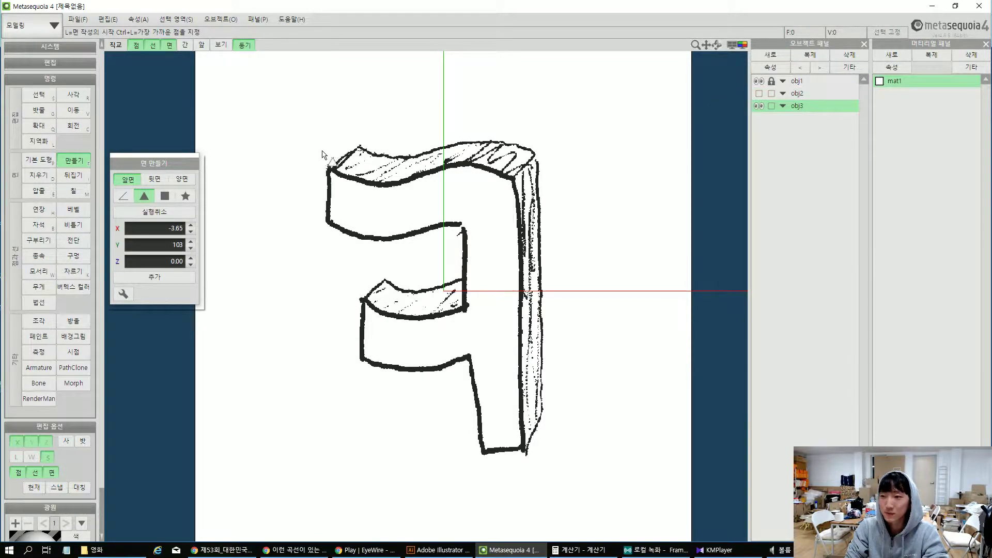
# Create two adjoining triangular faces directly over the sketch at the upper arm's free end in the new object
pyautogui.click(329, 167)
pyautogui.click(328, 222)
pyautogui.click(351, 178)
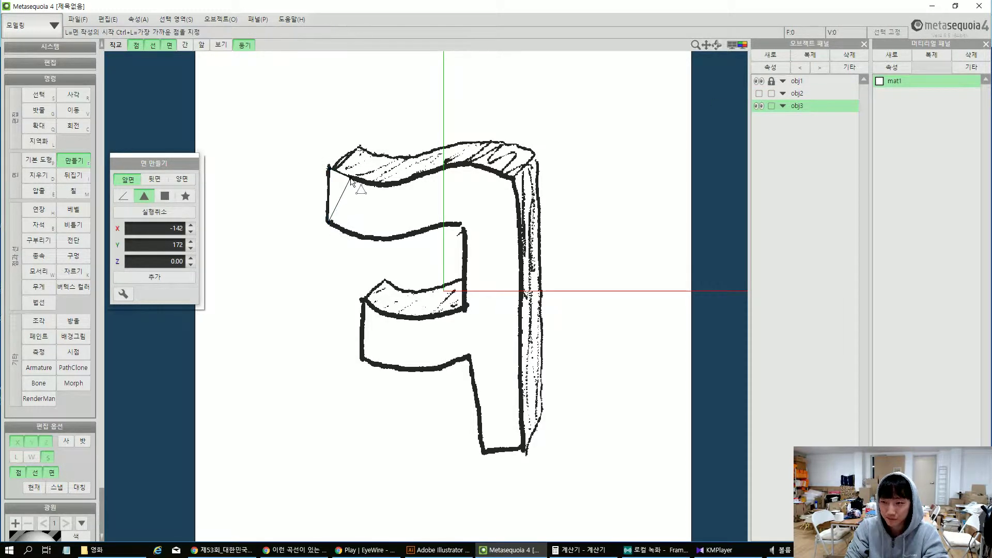
pyautogui.click(351, 178)
pyautogui.click(328, 222)
pyautogui.click(353, 234)
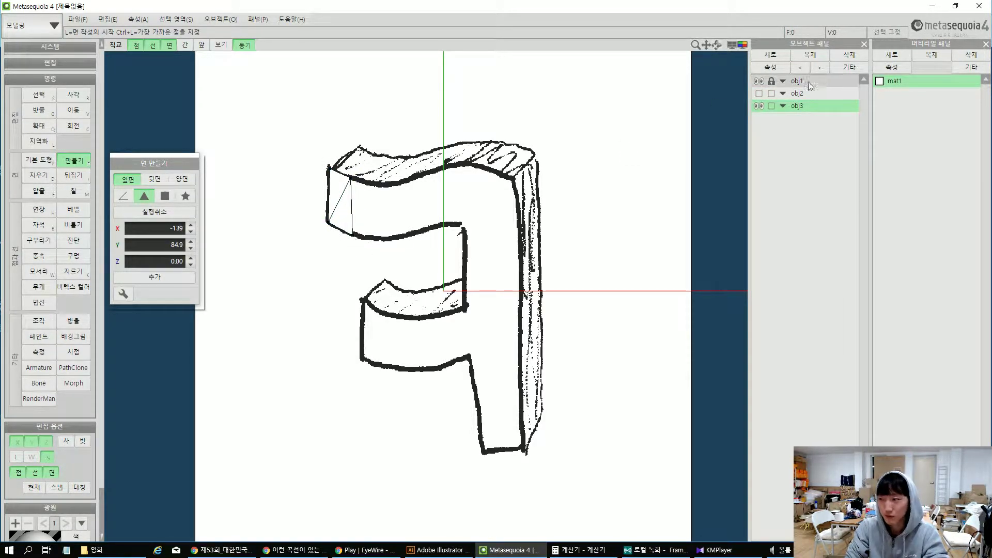
# Delete the trial object obj3 and switch visibility back from obj1 to obj2
pyautogui.click(849, 55)
pyautogui.click(758, 82)
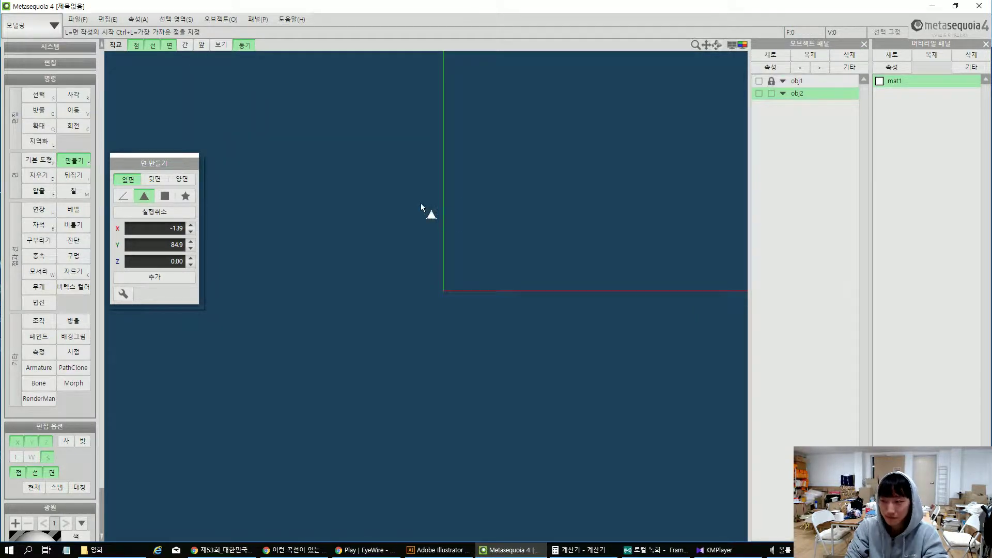
pyautogui.click(759, 93)
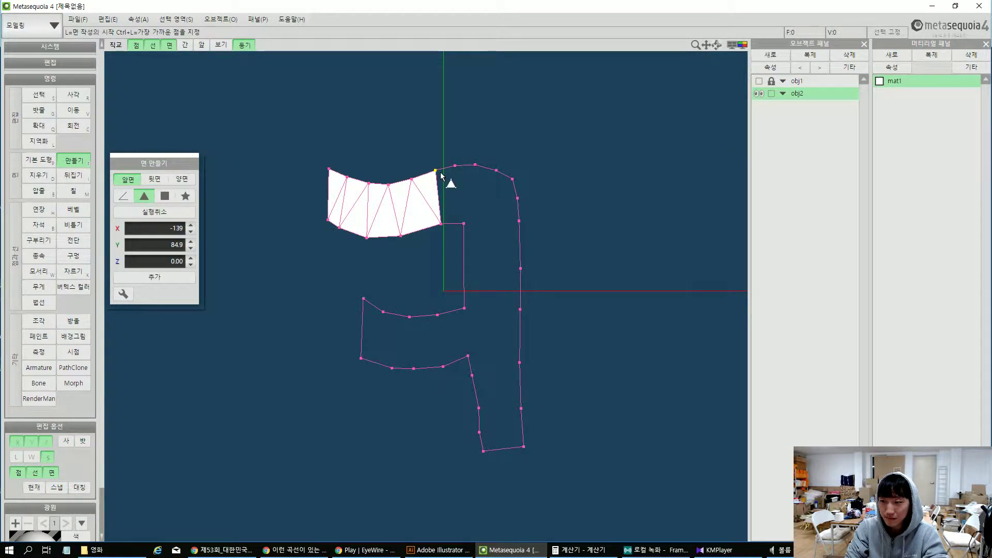
# Extend obj2's triangular faces from the filled part of the upper arm to the inner corner at the stem
pyautogui.moveTo(441, 173); pyautogui.dragTo(434, 172, button='right')
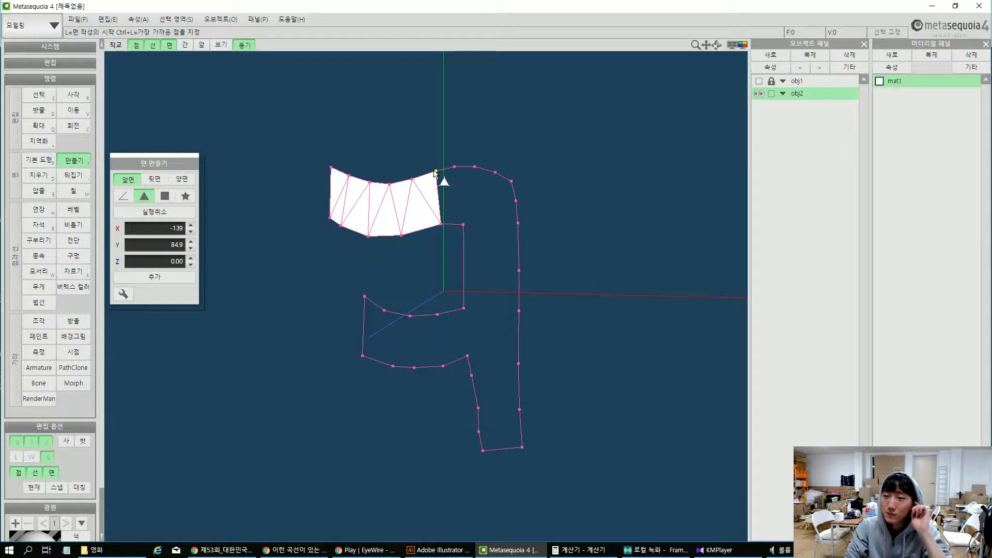
pyautogui.click(436, 171)
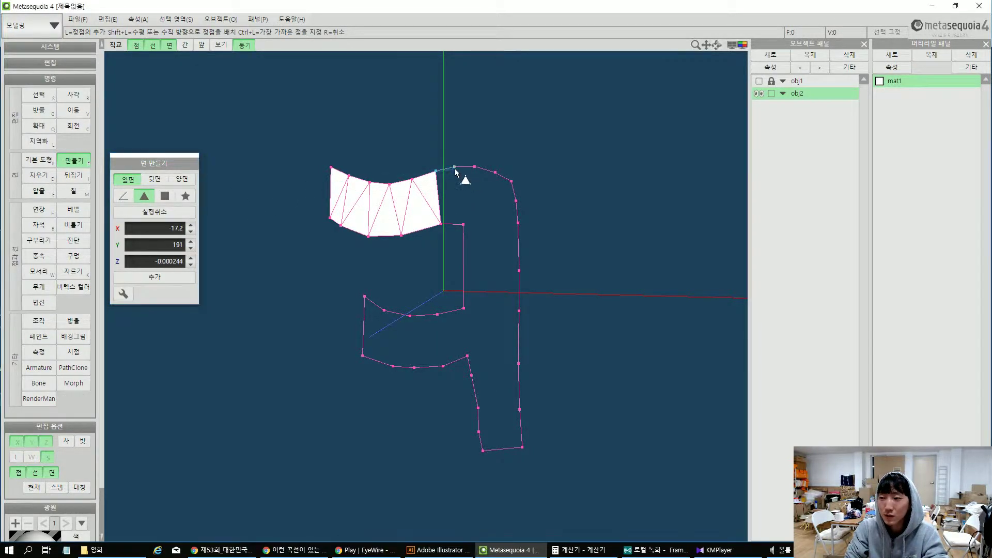
pyautogui.click(441, 225)
pyautogui.click(464, 224)
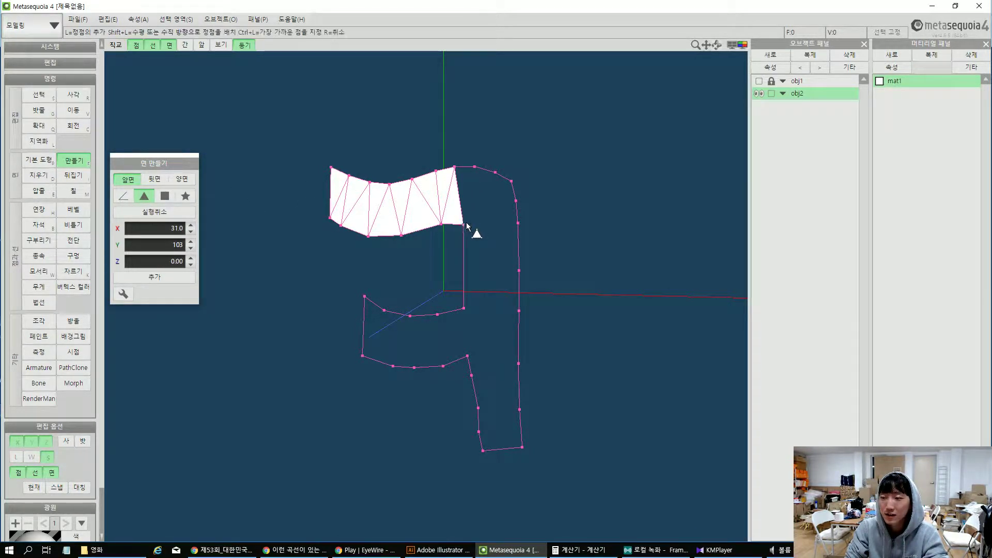
# Fan triangular faces from the inner corner around the rounded outer corner to the stem's outer edge level with that corner
pyautogui.click(474, 167)
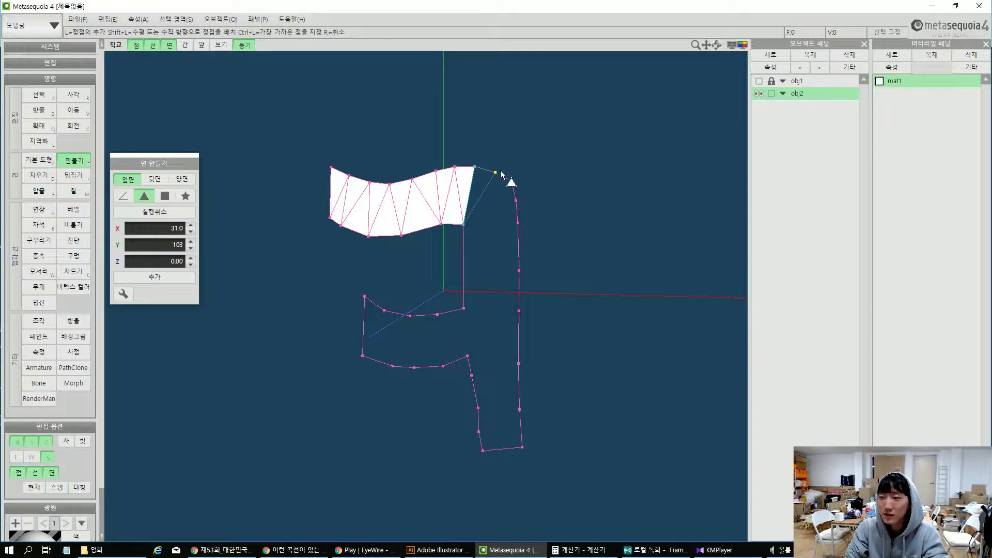
pyautogui.click(495, 172)
pyautogui.click(511, 181)
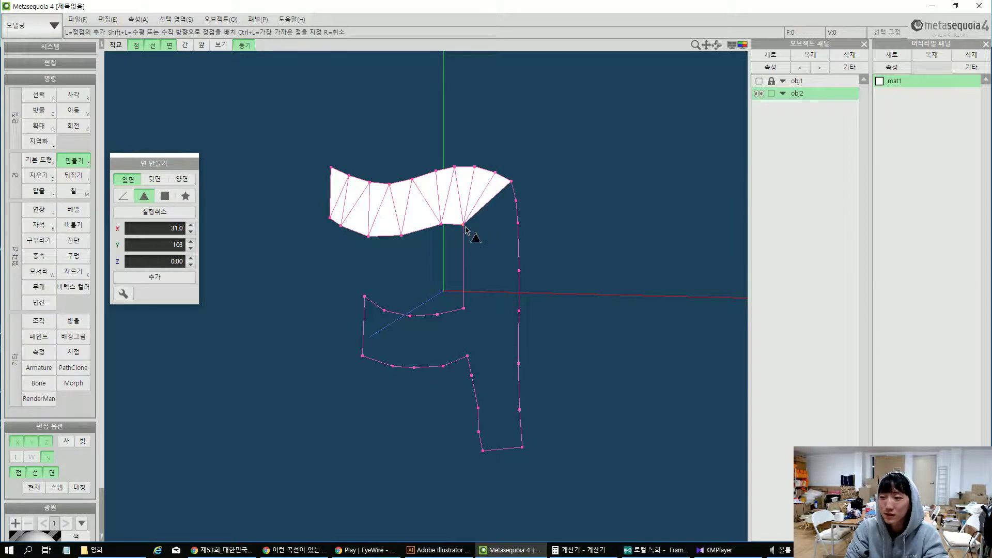
pyautogui.click(515, 200)
pyautogui.click(518, 222)
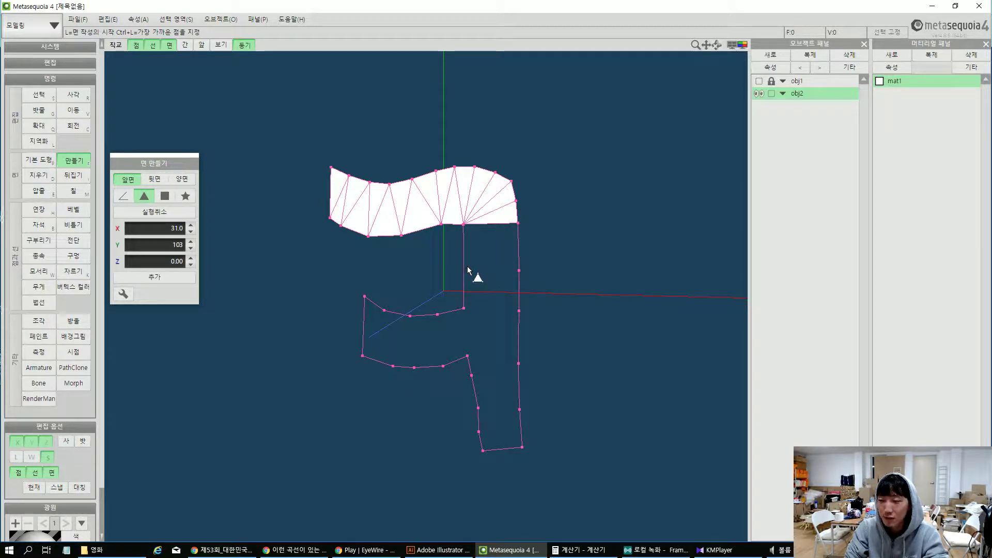
# Cut obj2's outline on the stem's inner edge to add a vertex midway between the upper and lower arms
pyautogui.press('k')
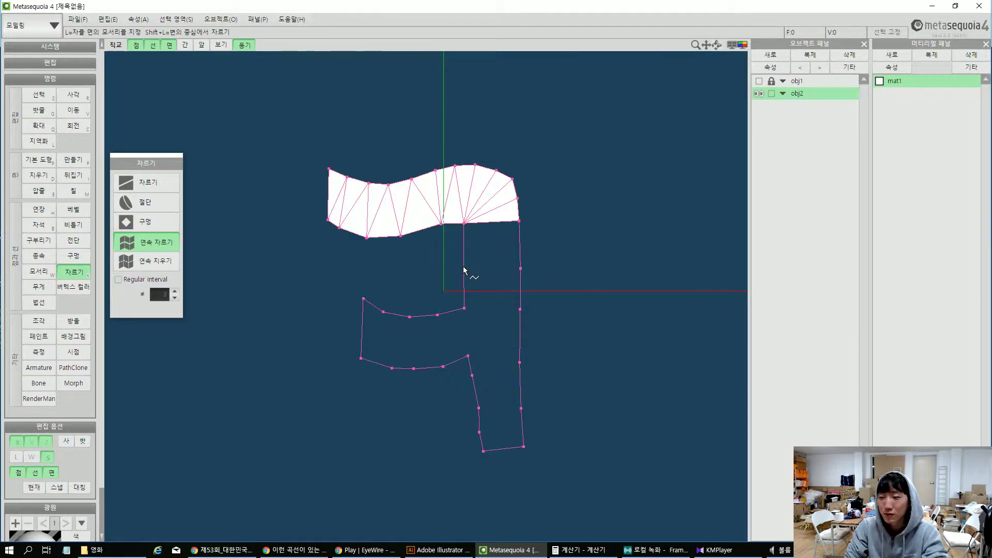
pyautogui.click(136, 185)
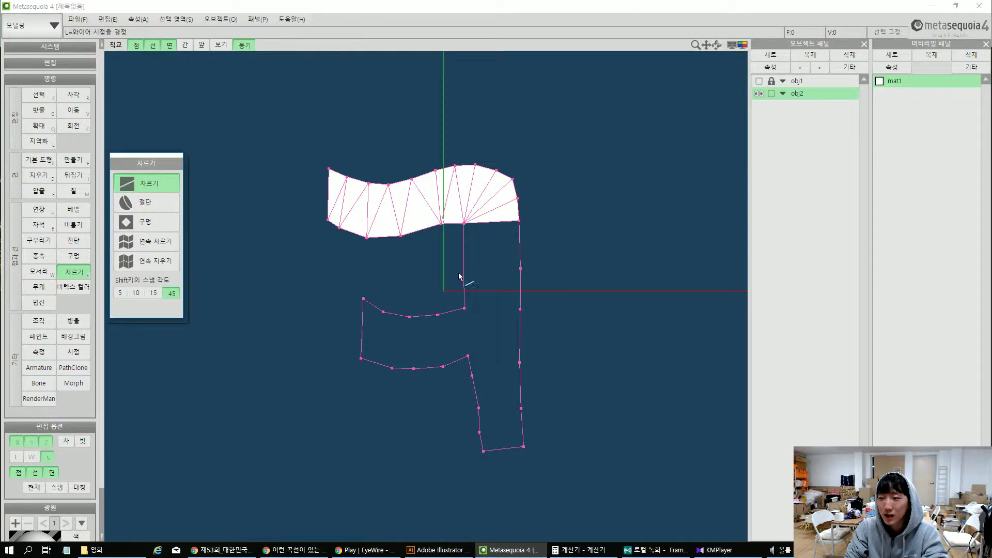
pyautogui.moveTo(457, 268); pyautogui.dragTo(487, 266)
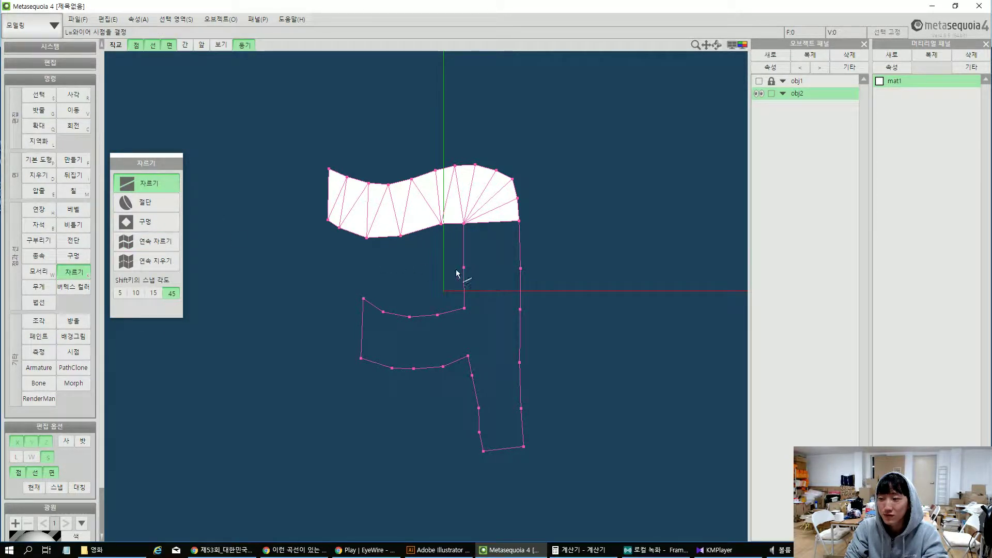
# Fill the stem's top section with two triangular faces from the upper inner corner to the new inner-edge vertex, redoing the second face
pyautogui.press('f')
pyautogui.click(465, 269)
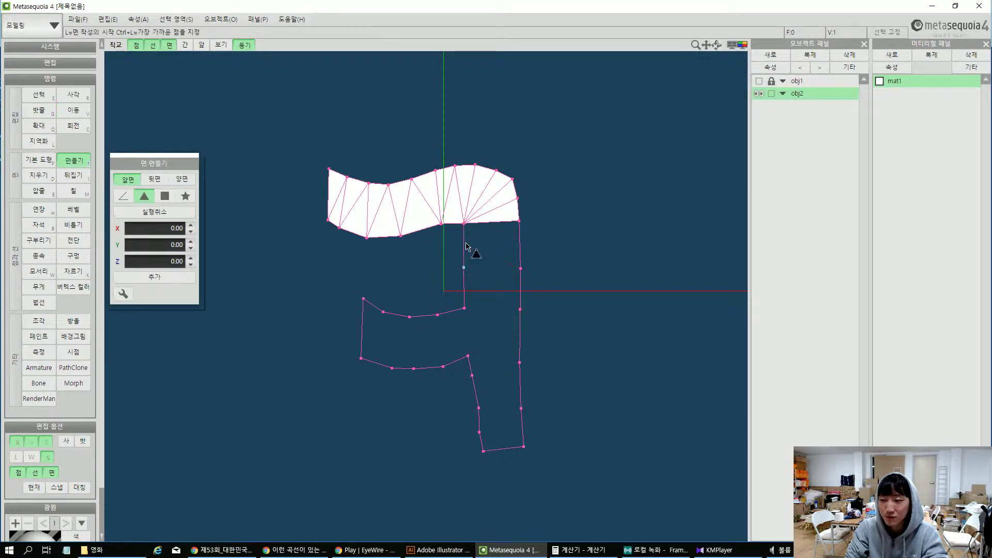
pyautogui.moveTo(466, 243); pyautogui.dragTo(456, 248, button='right')
pyautogui.click(463, 226)
pyautogui.click(463, 267)
pyautogui.click(517, 226)
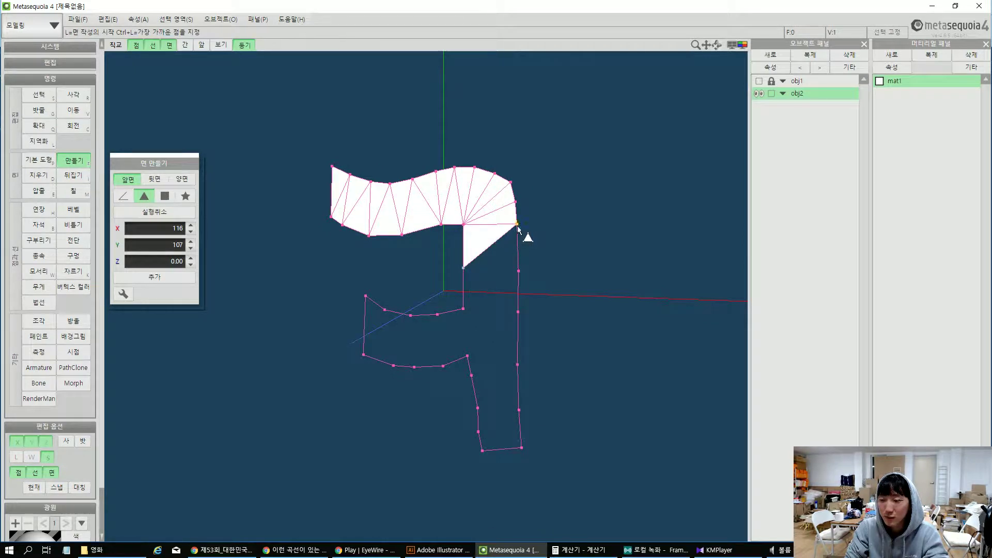
pyautogui.click(519, 270)
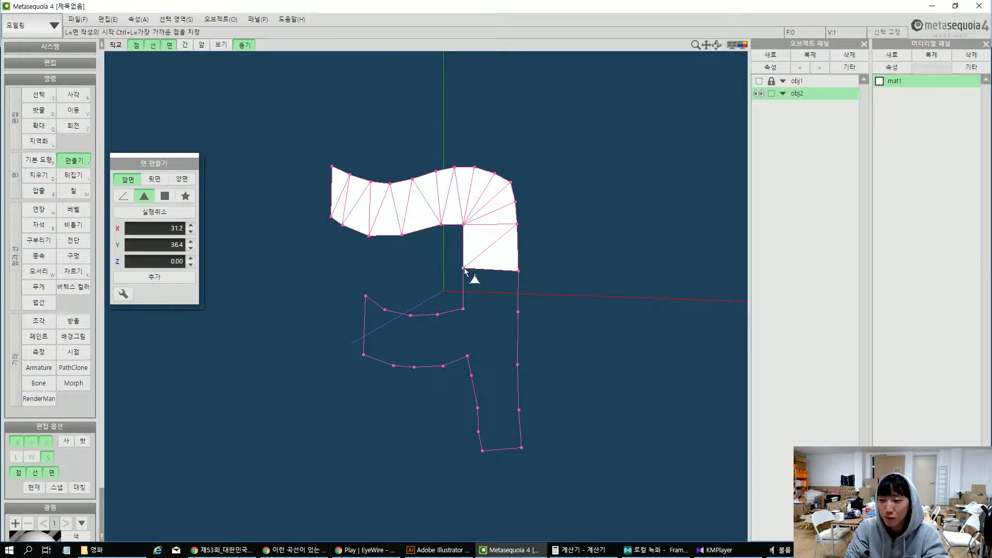
pyautogui.hotkey('ctrl', 'z')
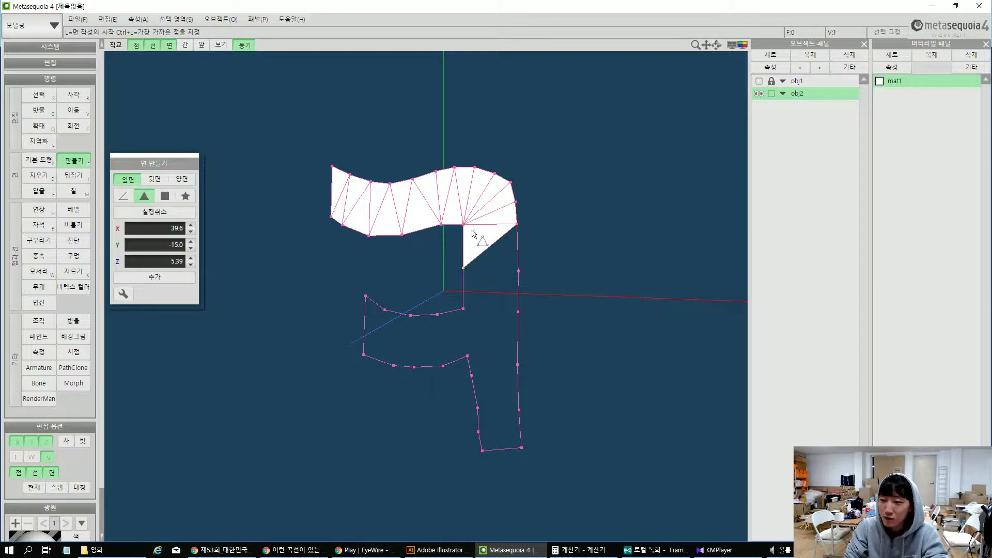
pyautogui.click(463, 267)
pyautogui.click(519, 270)
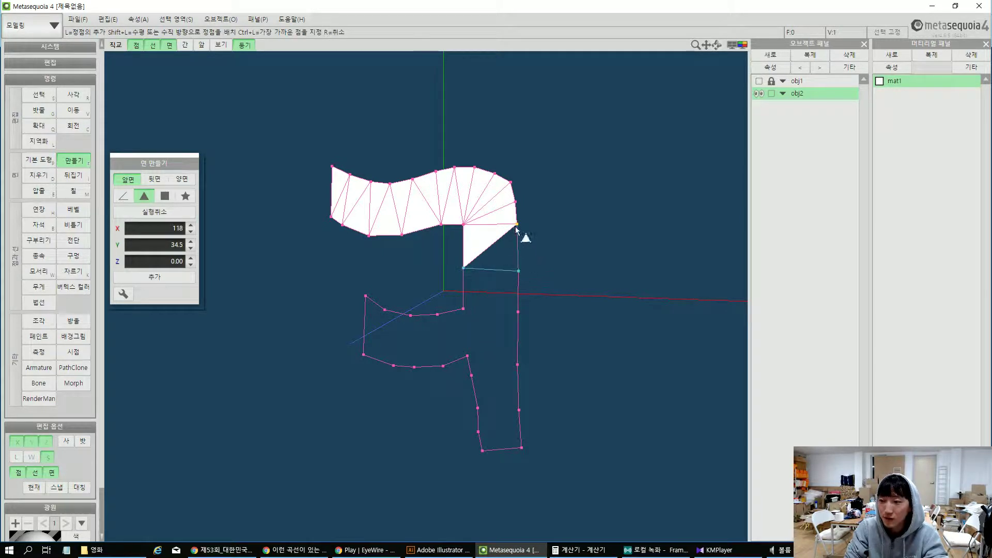
pyautogui.click(517, 224)
# Try to move the two vertices along the lower edge of the filled stem section
pyautogui.press('r')
pyautogui.moveTo(439, 256); pyautogui.dragTo(542, 282)
pyautogui.press('v')
pyautogui.moveTo(468, 271); pyautogui.dragTo(483, 276)
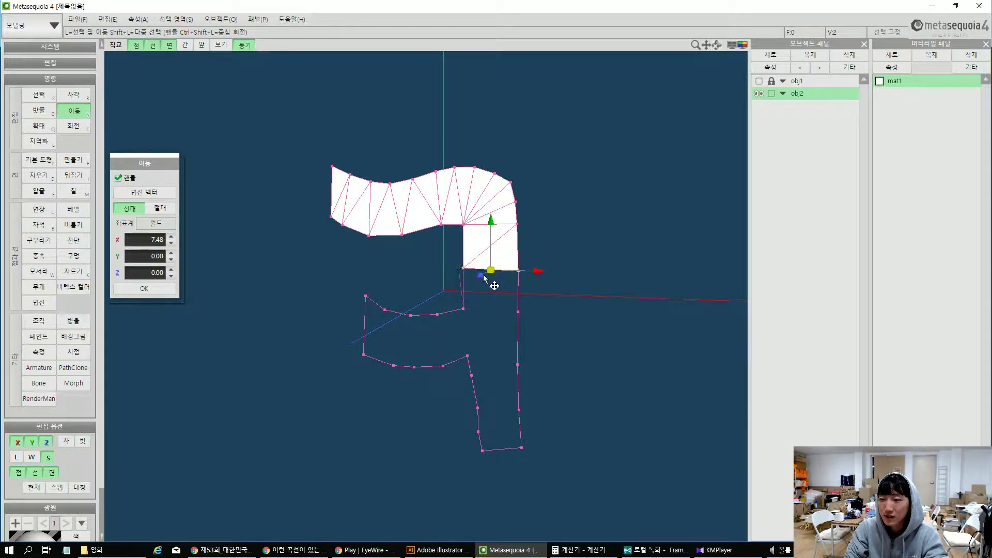
# Extend the triangular faces down the stem past the upper junction to the lower arm's lower inner corner
pyautogui.press('f')
pyautogui.click(463, 268)
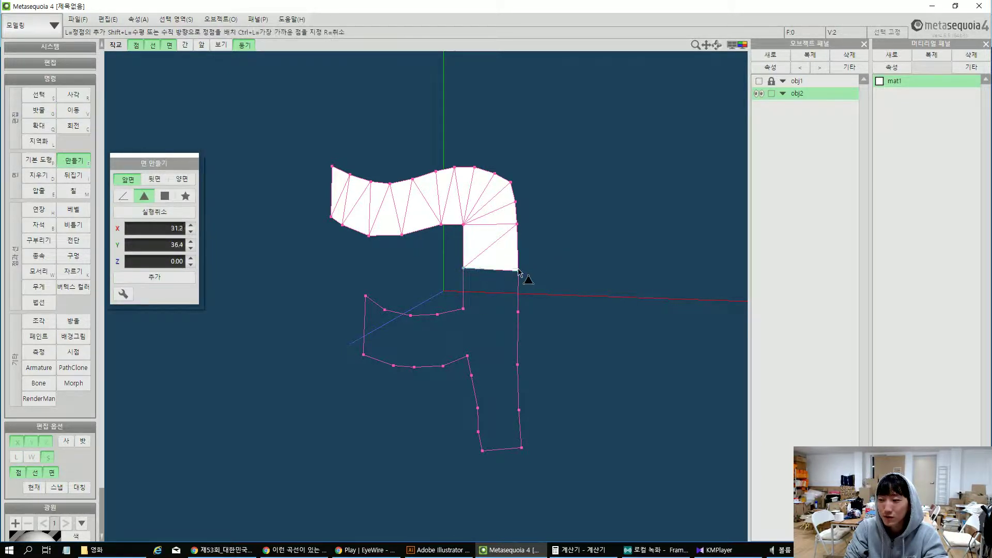
pyautogui.click(518, 270)
pyautogui.click(463, 309)
pyautogui.click(519, 311)
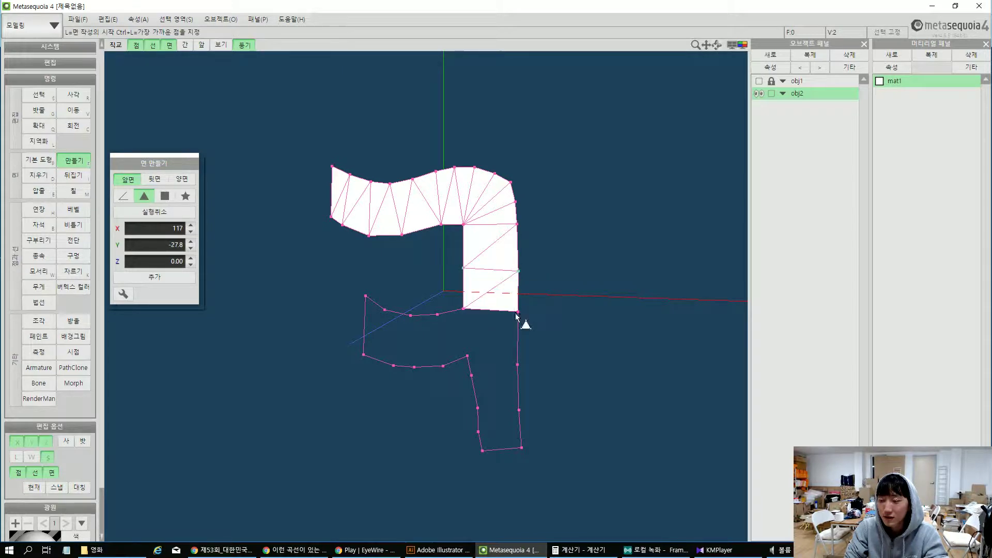
pyautogui.click(466, 357)
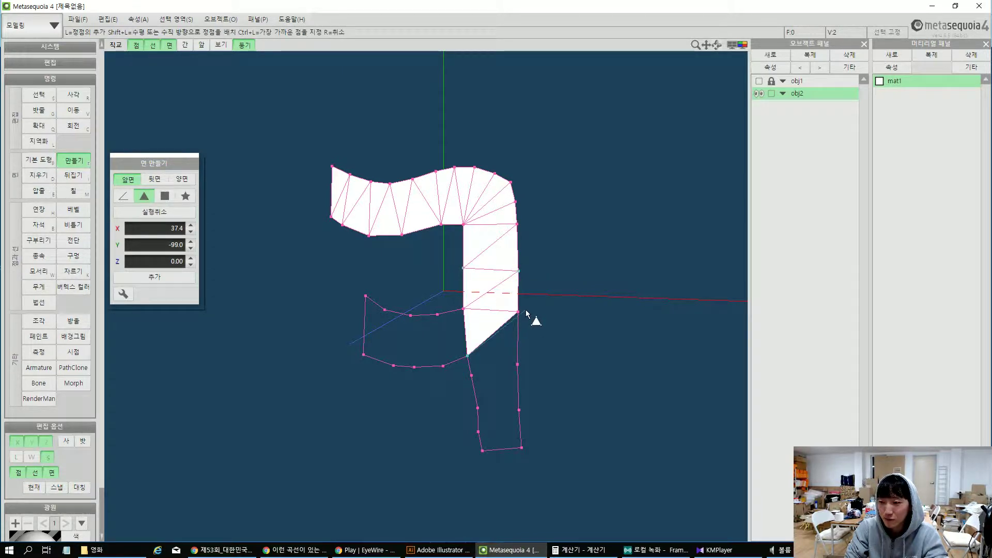
pyautogui.click(517, 364)
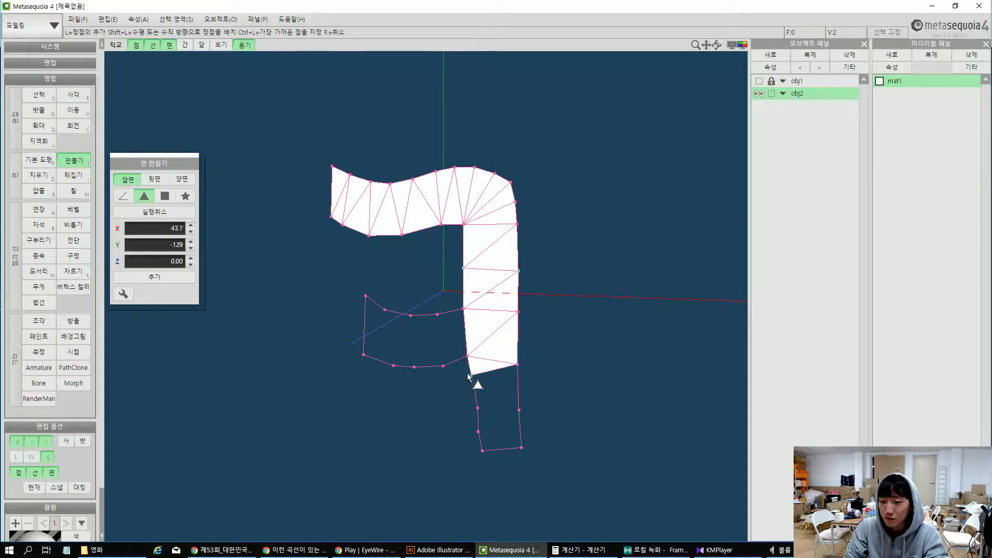
# Fill the remaining stem below the lower arm with triangular faces down to its bottom end
pyautogui.click(517, 367)
pyautogui.click(478, 409)
pyautogui.click(478, 410)
pyautogui.click(518, 411)
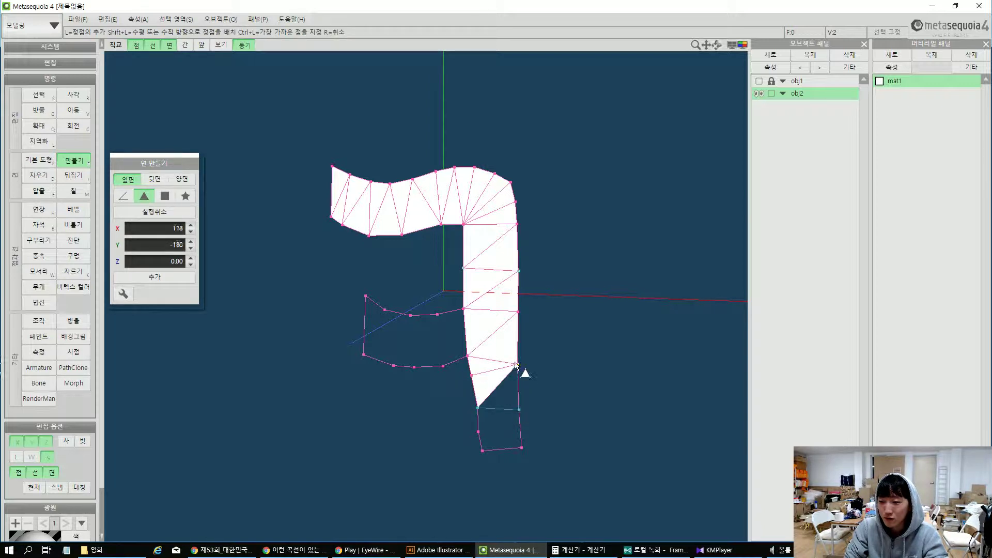
pyautogui.click(518, 365)
pyautogui.click(482, 450)
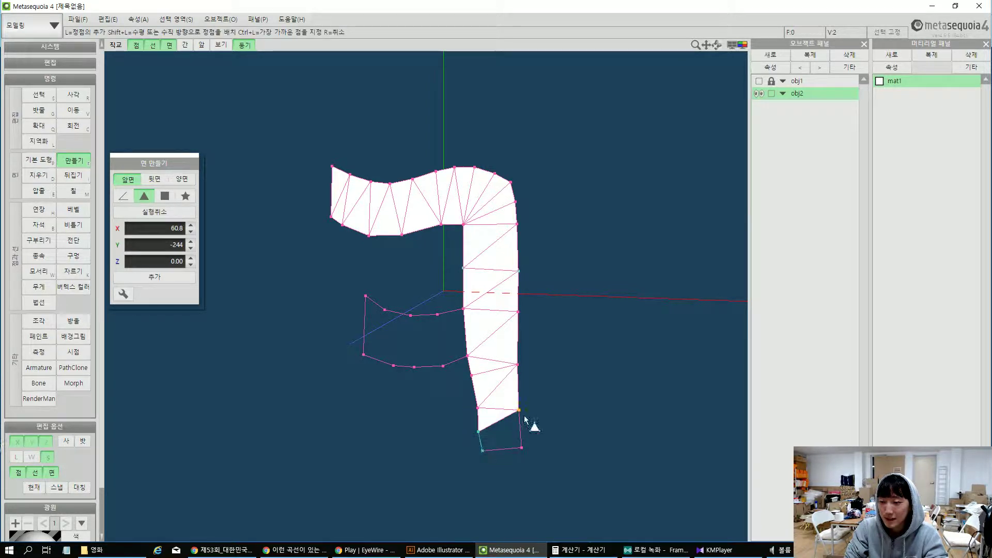
pyautogui.click(519, 411)
pyautogui.click(522, 448)
pyautogui.click(483, 450)
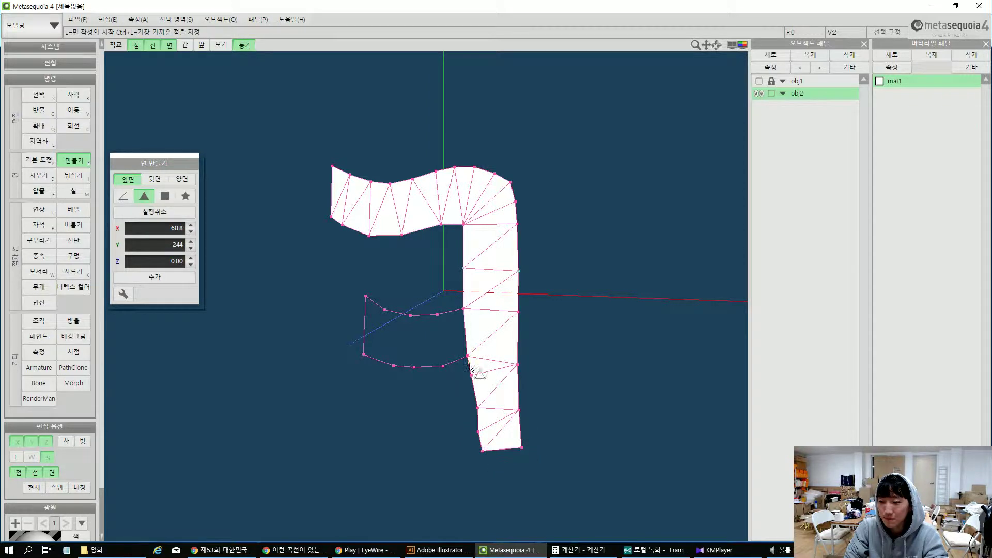
# Extend triangular faces along the lower arm from the stem to the last vertex pair before the free end
pyautogui.click(437, 315)
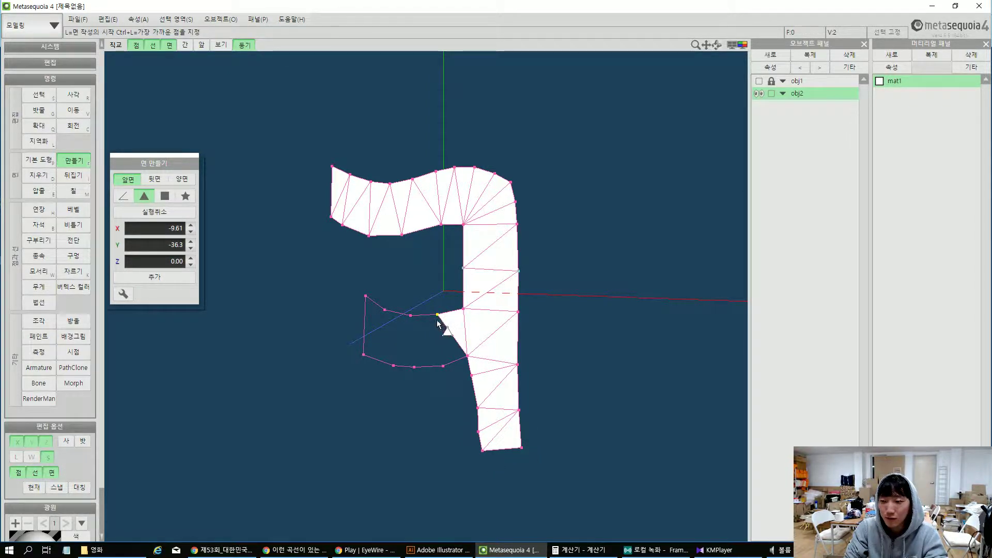
pyautogui.click(443, 366)
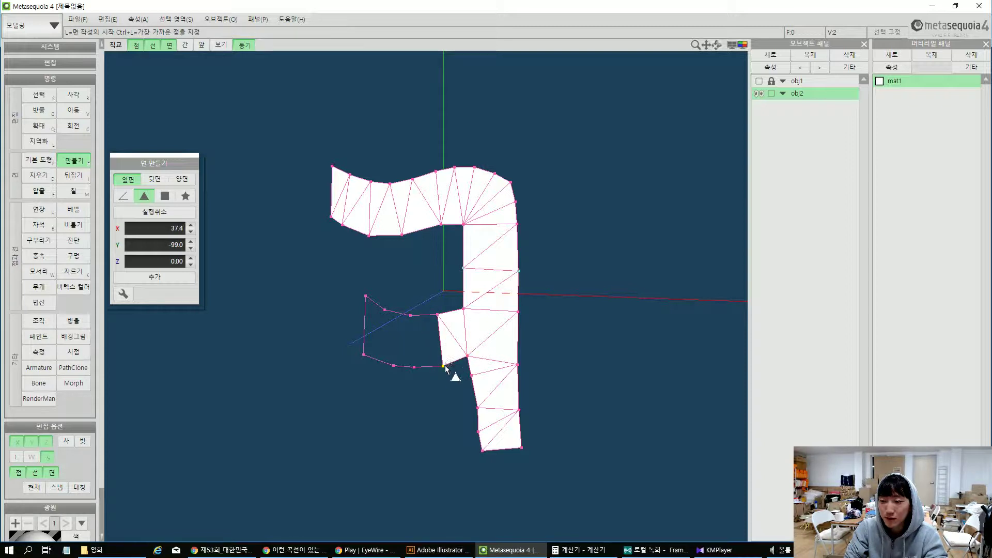
pyautogui.click(410, 315)
pyautogui.click(414, 367)
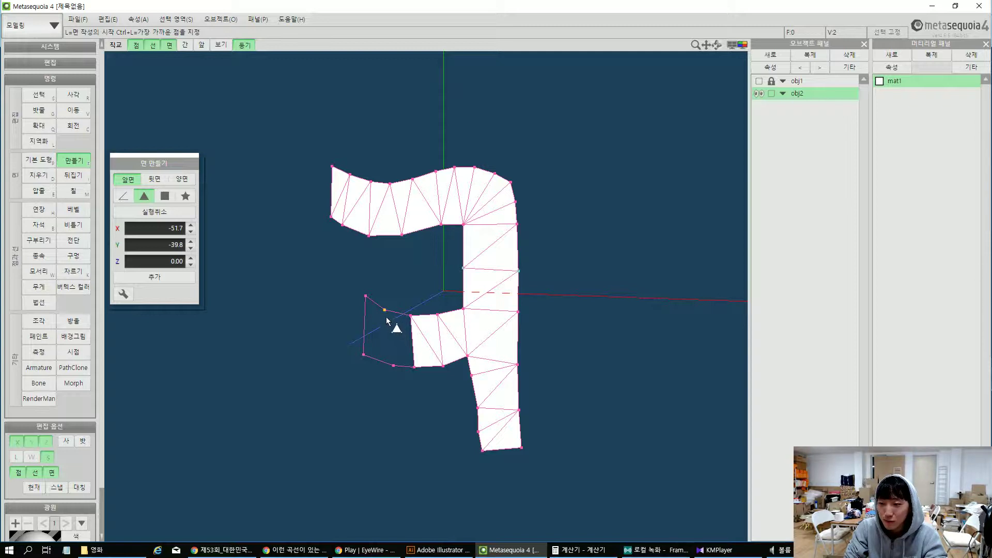
pyautogui.click(386, 316)
pyautogui.click(411, 316)
pyautogui.click(414, 365)
pyautogui.click(415, 368)
pyautogui.click(394, 367)
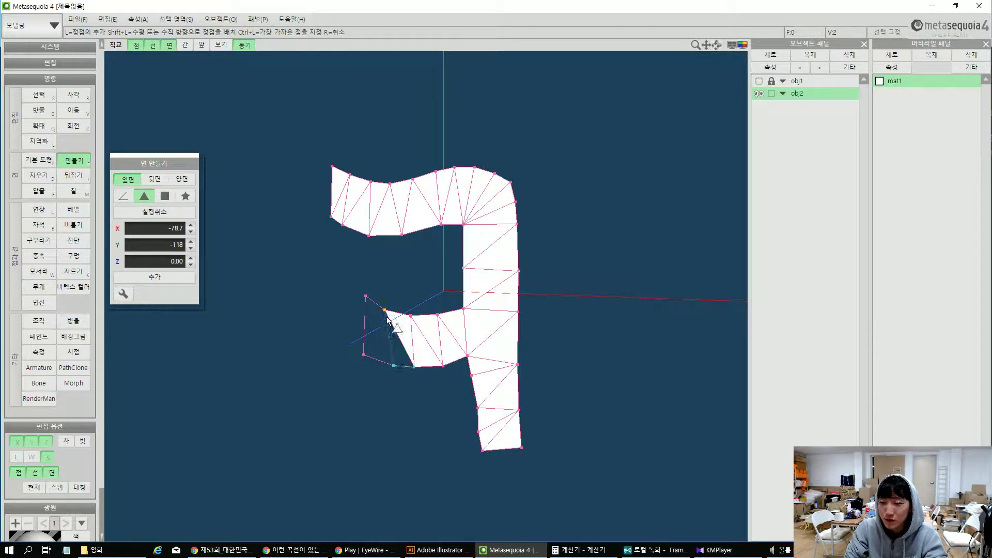
pyautogui.click(387, 313)
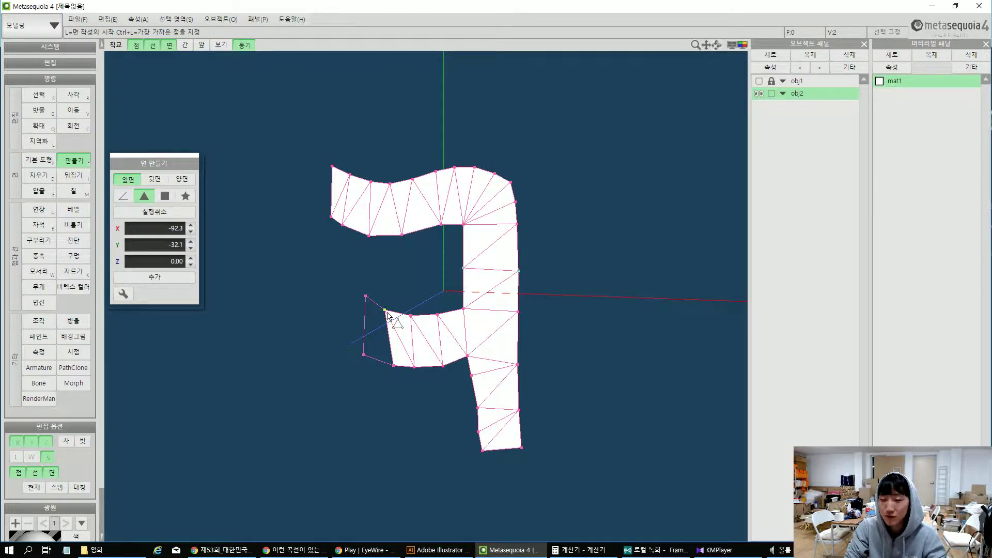
# Close the lower arm's free end with two triangular faces, completing the F's front surface
pyautogui.click(388, 313)
pyautogui.click(365, 355)
pyautogui.click(396, 367)
pyautogui.click(365, 356)
pyautogui.click(367, 300)
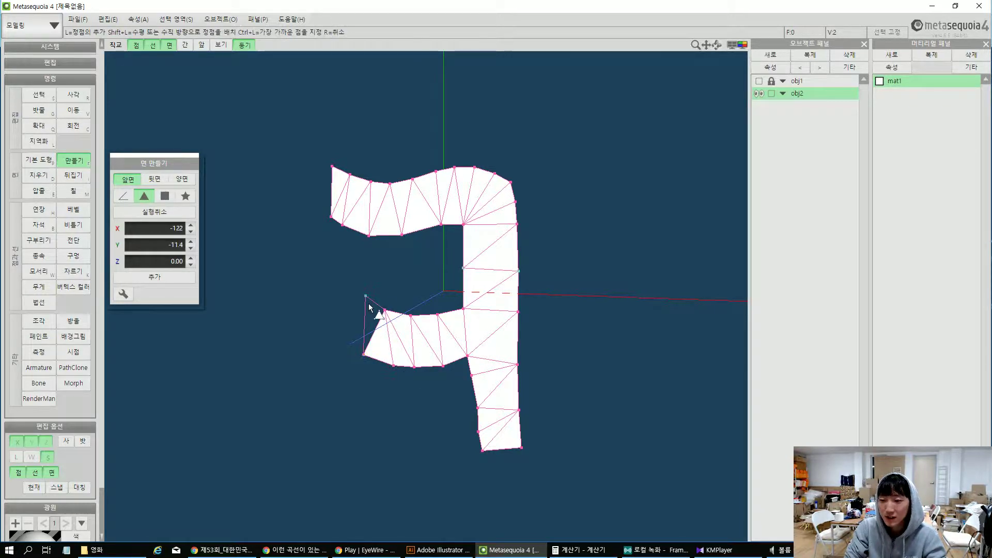
pyautogui.click(365, 355)
# Select the entire F surface and extrude its faces with the normal extrusion type and a distance of 50
pyautogui.moveTo(404, 391); pyautogui.dragTo(365, 424, button='right')
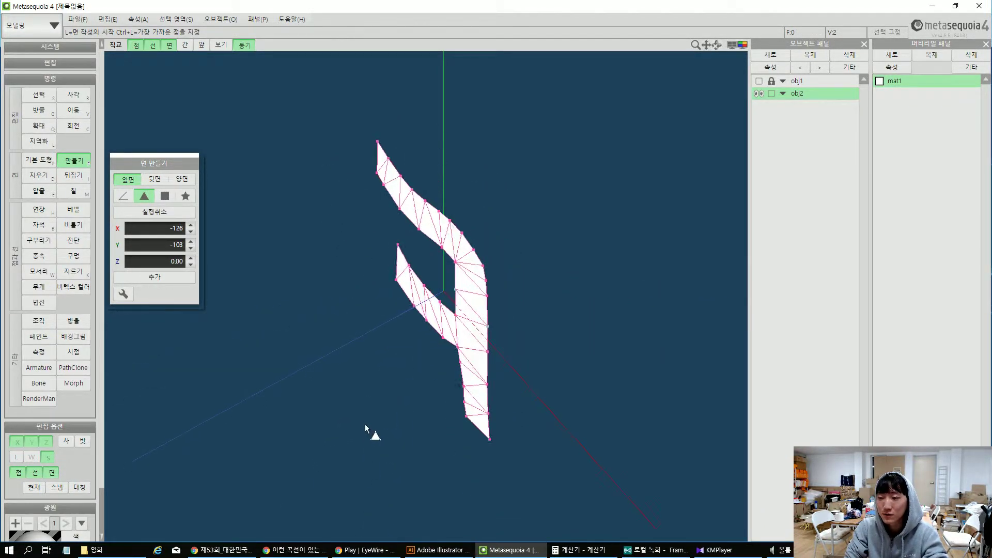
pyautogui.press('r')
pyautogui.moveTo(335, 125); pyautogui.dragTo(560, 489)
pyautogui.moveTo(559, 489); pyautogui.dragTo(583, 454, button='right')
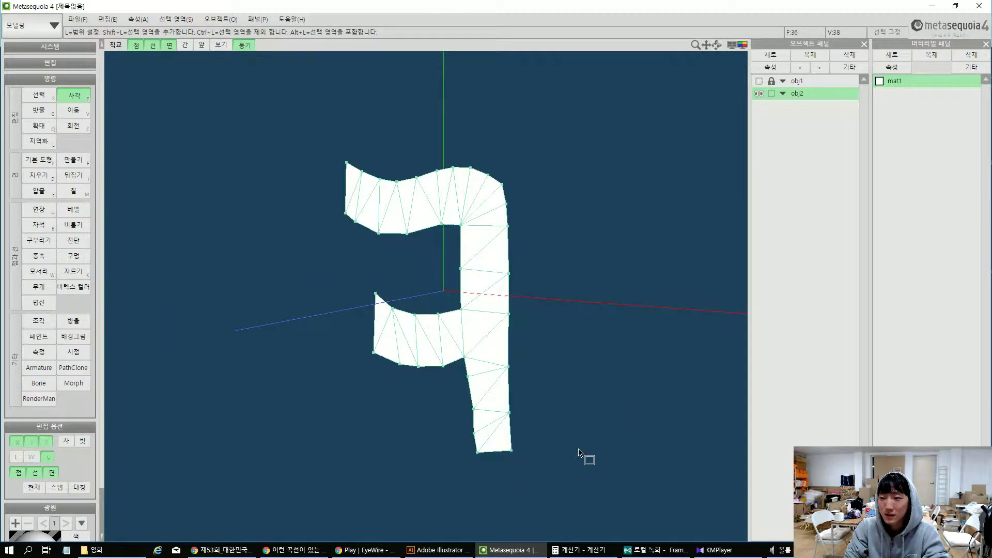
pyautogui.moveTo(496, 436); pyautogui.dragTo(512, 406, button='right')
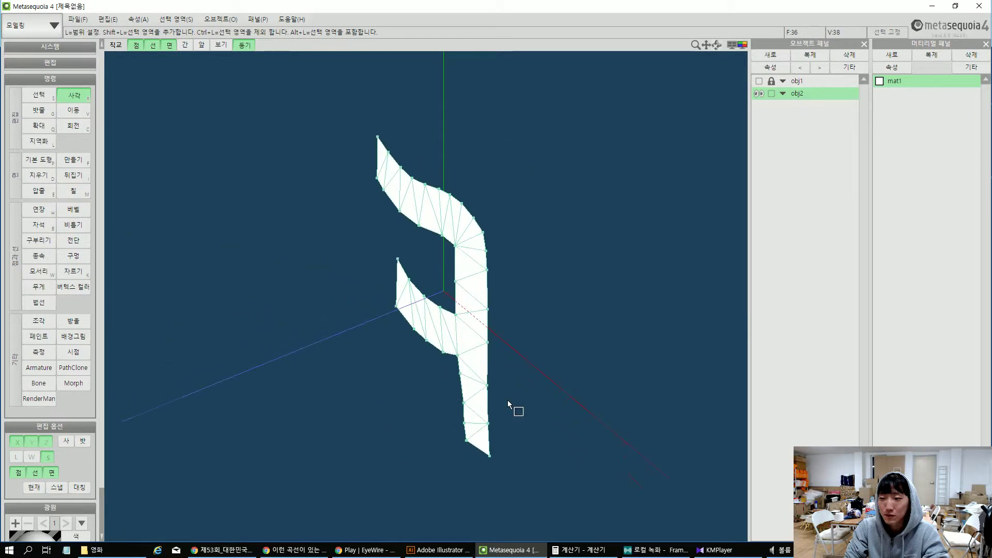
pyautogui.press('f')
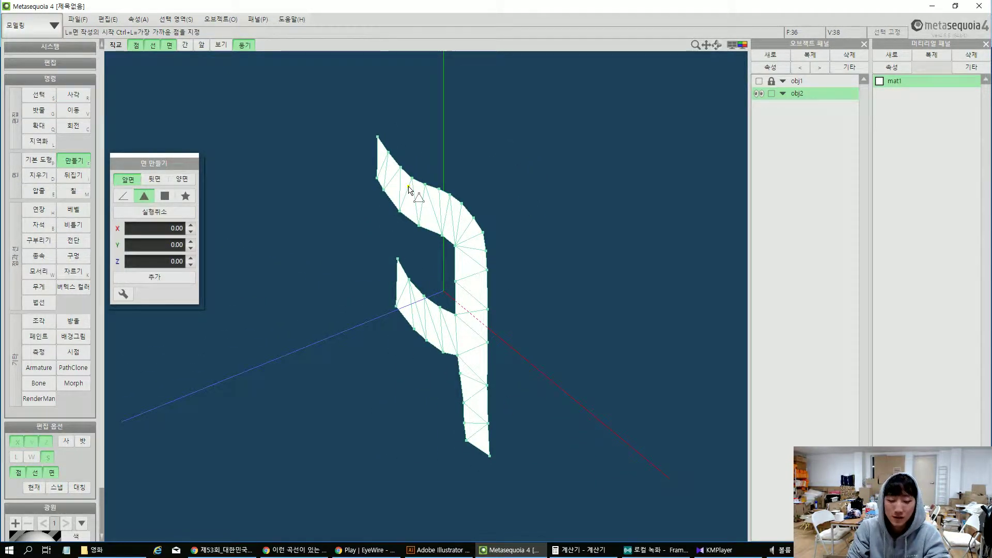
pyautogui.hotkey('ctrl', 'e')
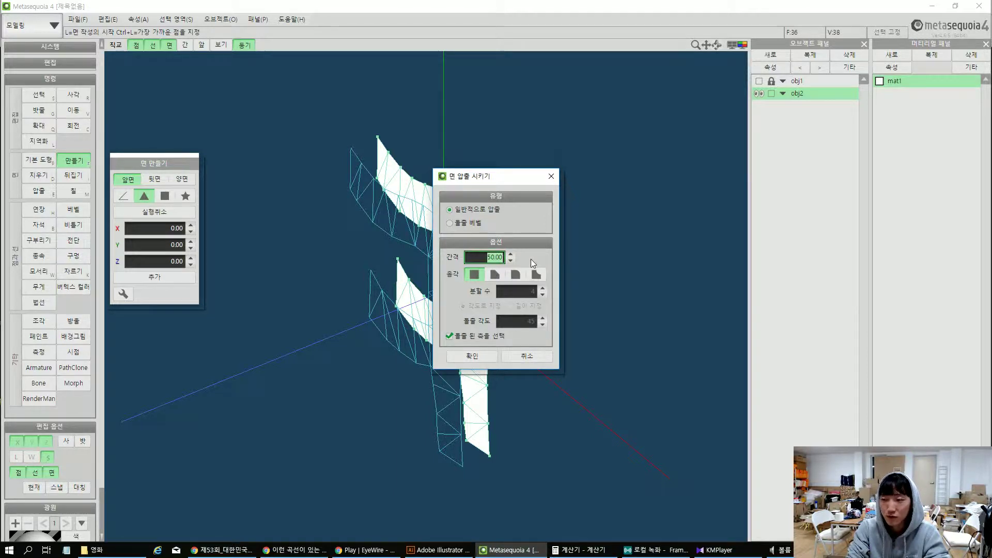
pyautogui.write('100')
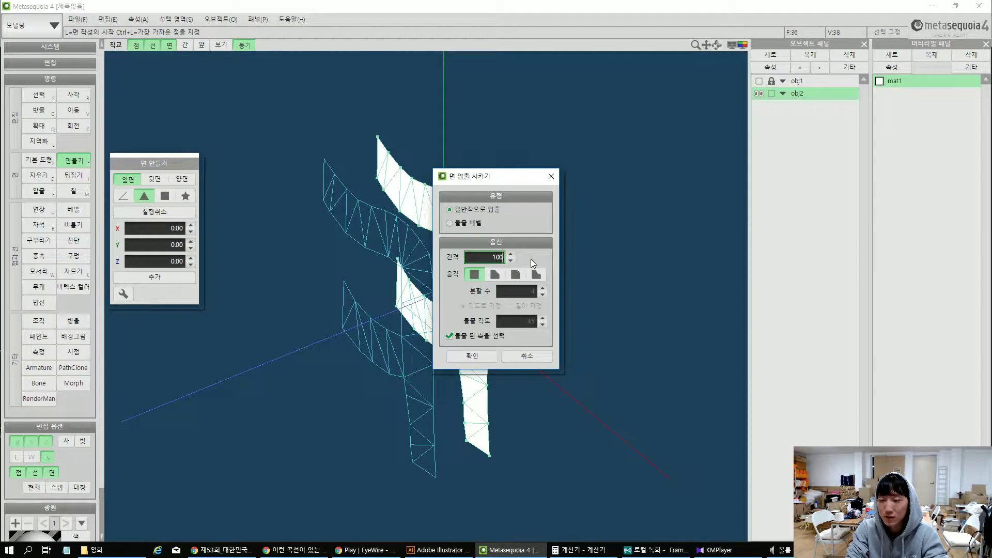
pyautogui.press('BackSpace')
pyautogui.press('BackSpace')
pyautogui.press('BackSpace')
pyautogui.write('50')
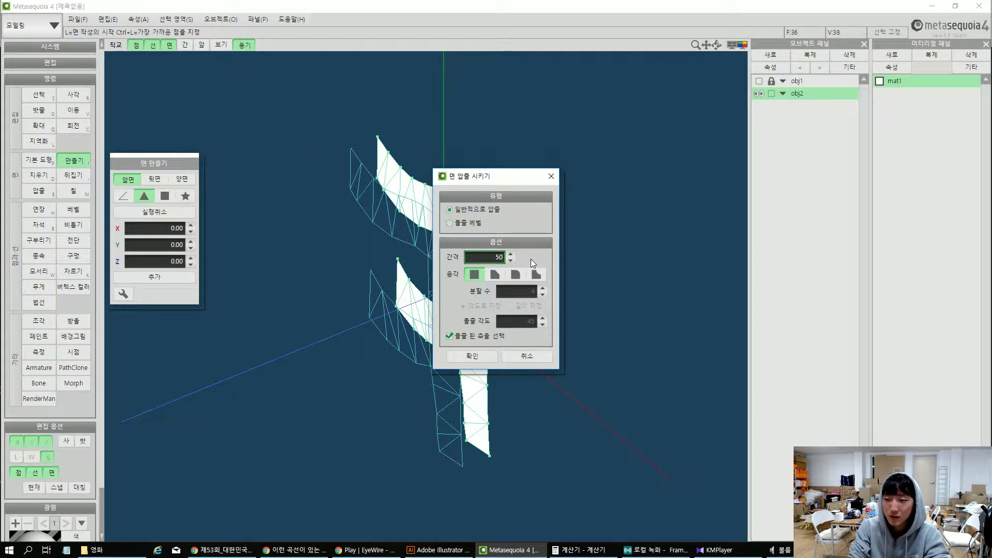
pyautogui.click(464, 359)
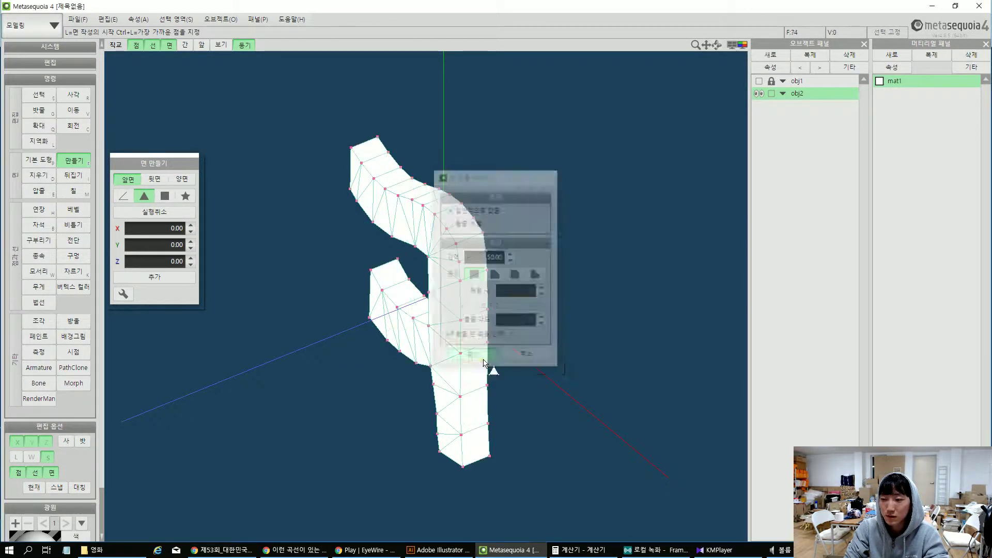
# Inspect mat1's shading and texture mapping settings, leaving them unchanged
pyautogui.moveTo(568, 368); pyautogui.dragTo(574, 348, button='right')
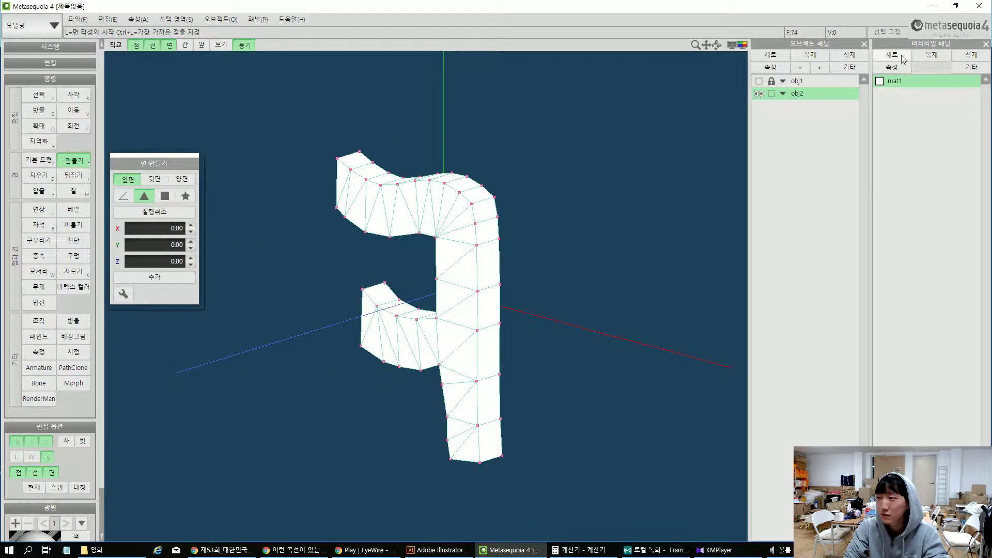
pyautogui.doubleClick(908, 81)
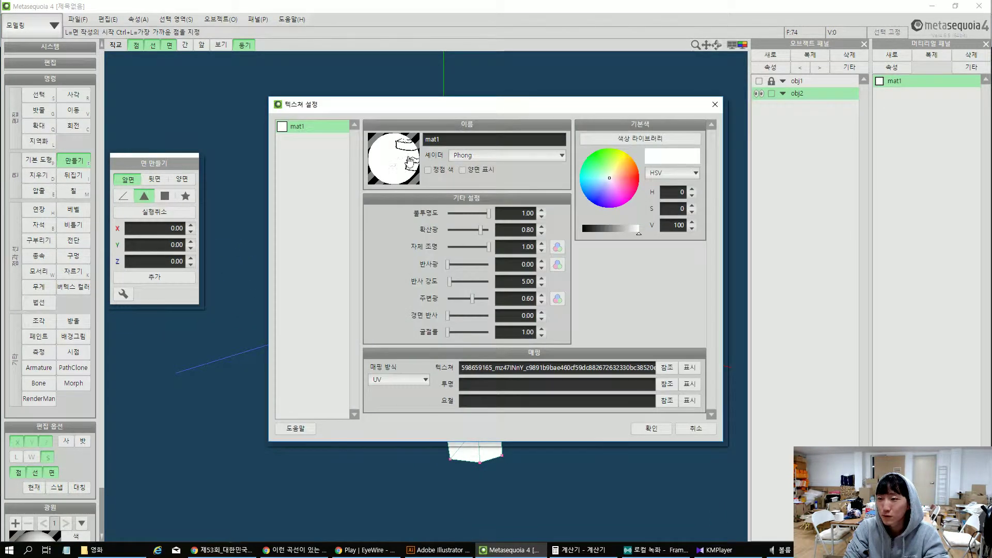
pyautogui.click(698, 429)
# Create a new material mat2, check its default settings, and assign it to the selected F faces
pyautogui.click(893, 55)
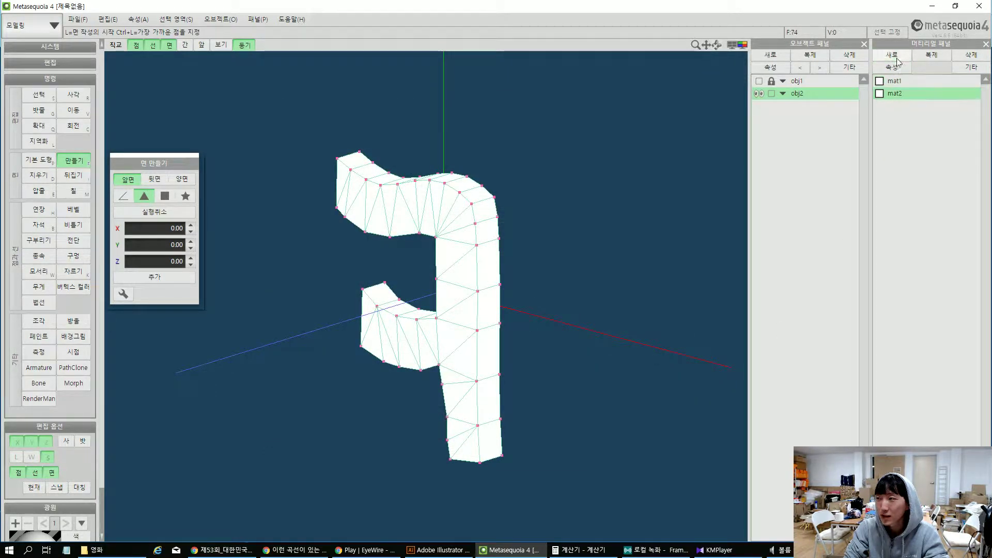
pyautogui.doubleClick(907, 94)
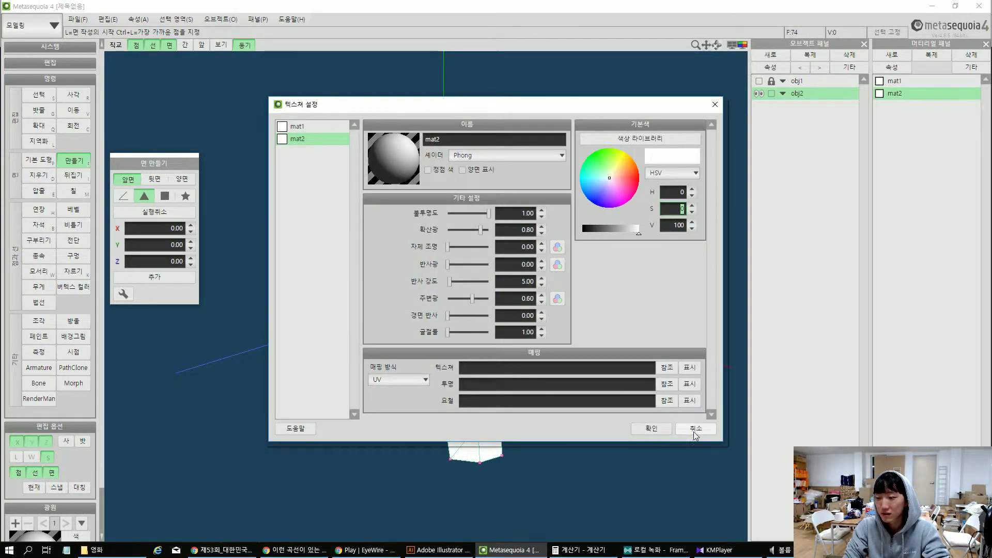
pyautogui.click(695, 428)
pyautogui.press('m')
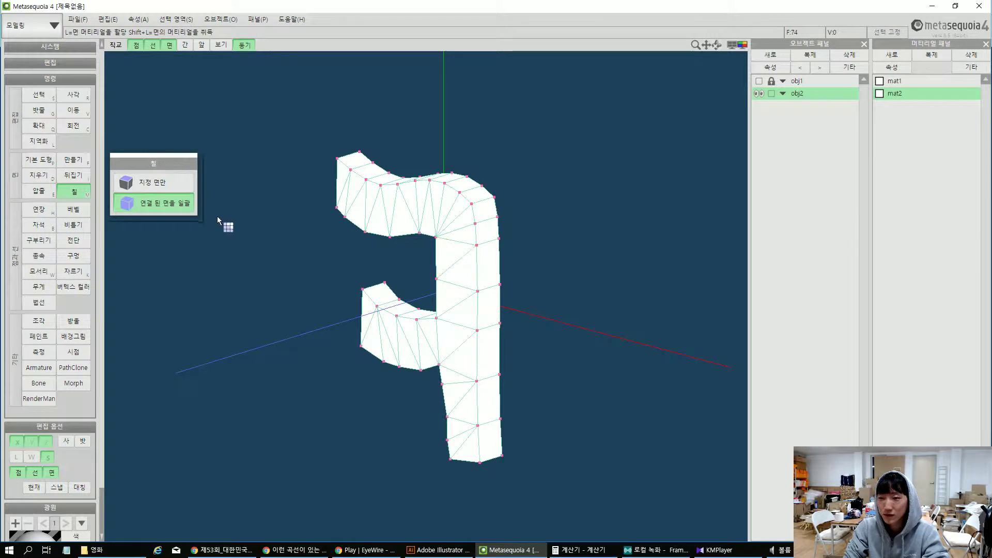
pyautogui.click(176, 20)
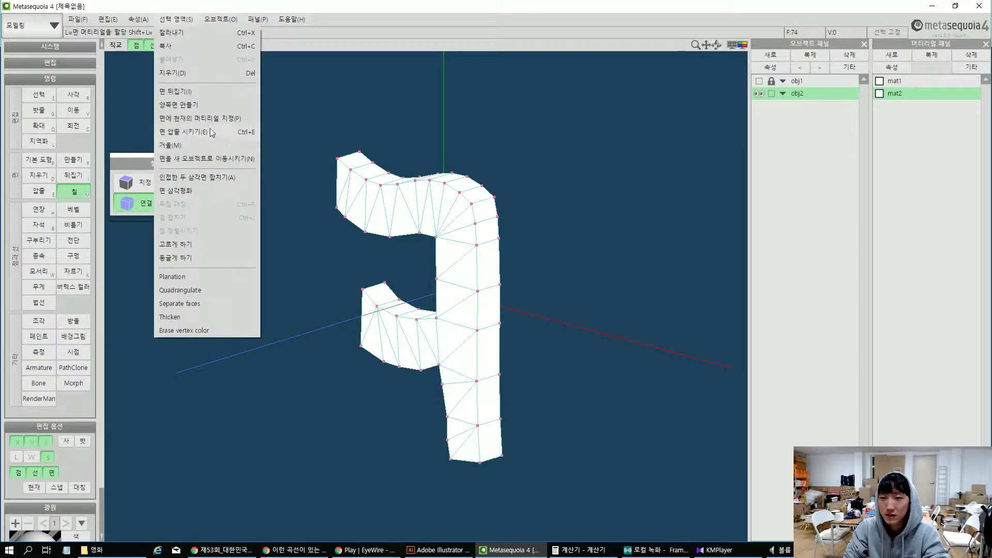
pyautogui.click(212, 122)
pyautogui.moveTo(419, 261)
pyautogui.mouseDown(button='right')
pyautogui.moveTo(450, 273)
pyautogui.moveTo(414, 268)
pyautogui.mouseUp(button='right')
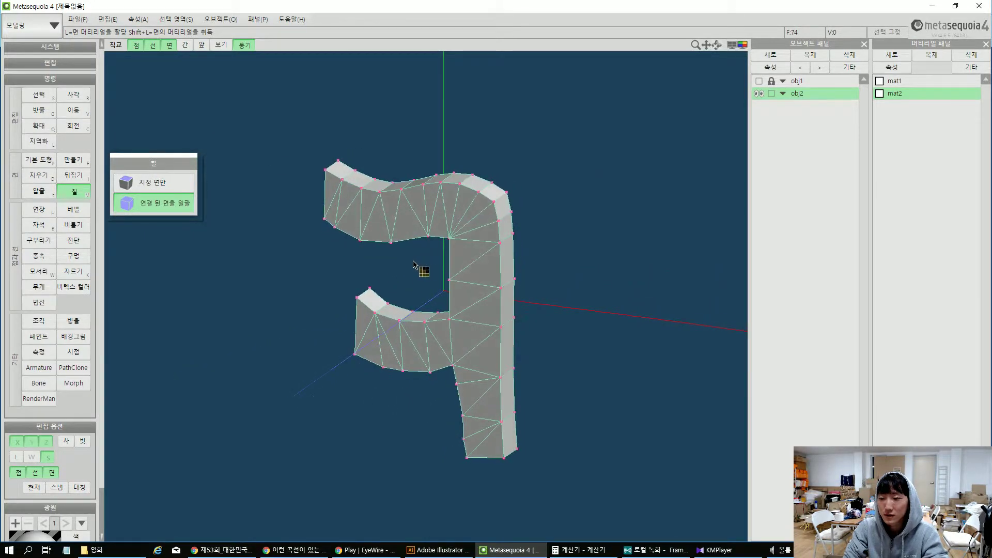
# Select only the F's triangulated front face with its outline vertices, and examine the open back of the extrusion
pyautogui.moveTo(542, 294); pyautogui.dragTo(464, 305, button='right')
pyautogui.moveTo(405, 198); pyautogui.dragTo(403, 195, button='right')
pyautogui.press('r')
pyautogui.moveTo(371, 100)
pyautogui.mouseDown()
pyautogui.moveTo(396, 456)
pyautogui.moveTo(419, 496)
pyautogui.mouseUp()
pyautogui.moveTo(419, 497); pyautogui.dragTo(382, 437, button='right')
pyautogui.moveTo(430, 246); pyautogui.dragTo(359, 247, button='right')
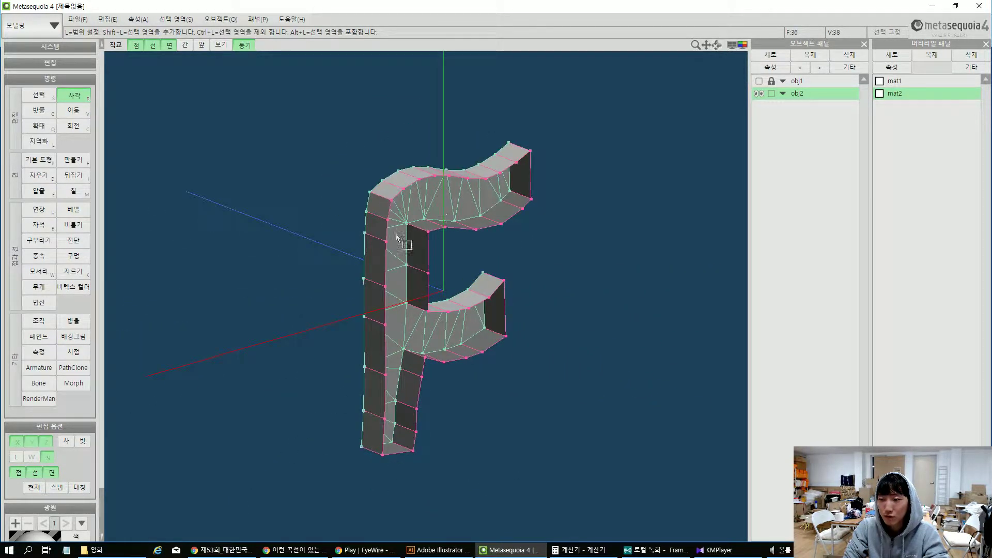
pyautogui.moveTo(396, 348); pyautogui.dragTo(360, 363, button='right')
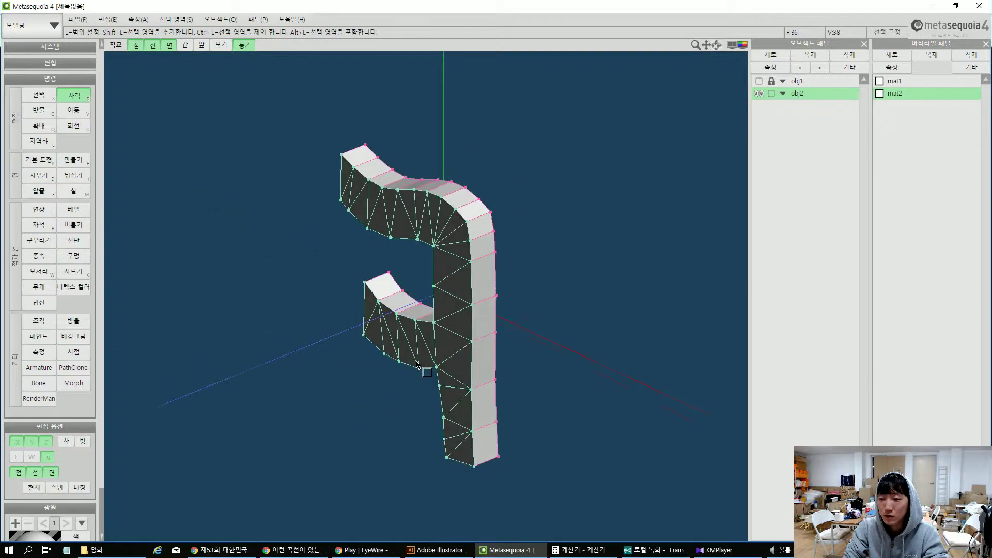
pyautogui.moveTo(406, 192); pyautogui.dragTo(380, 201, button='right')
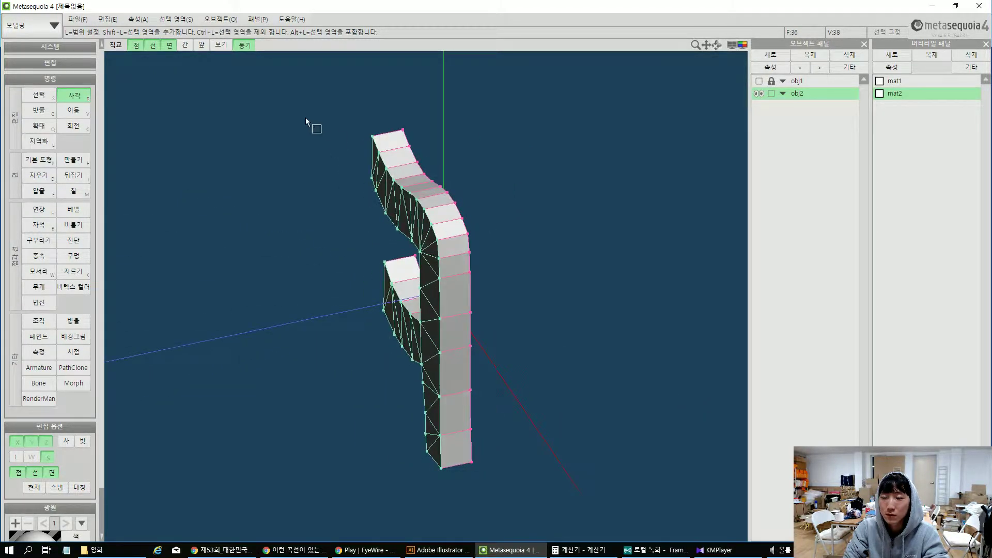
pyautogui.moveTo(445, 187); pyautogui.dragTo(347, 190, button='right')
# Try to fill the open back with two triangular faces at the free end of the upper arm
pyautogui.press('f')
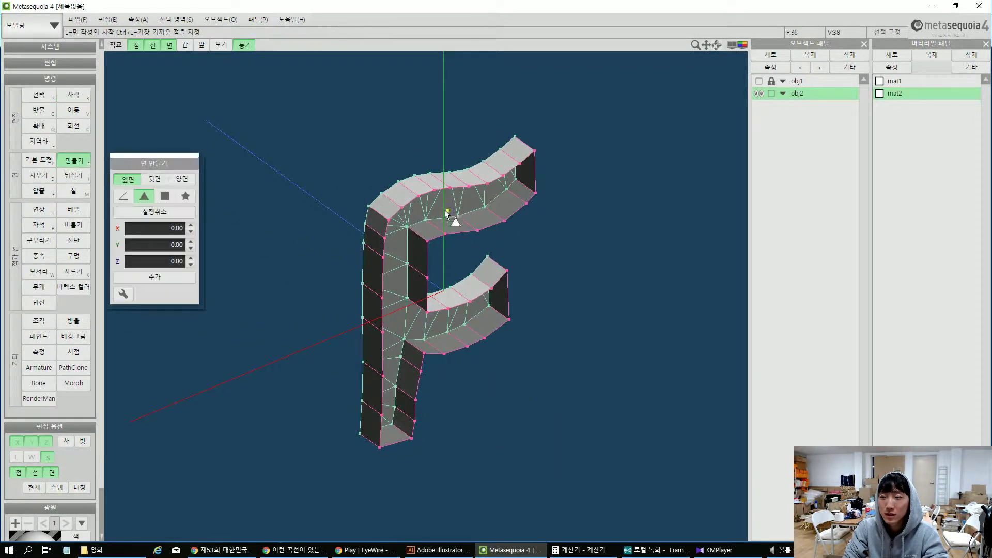
pyautogui.moveTo(455, 208); pyautogui.dragTo(419, 209, button='right')
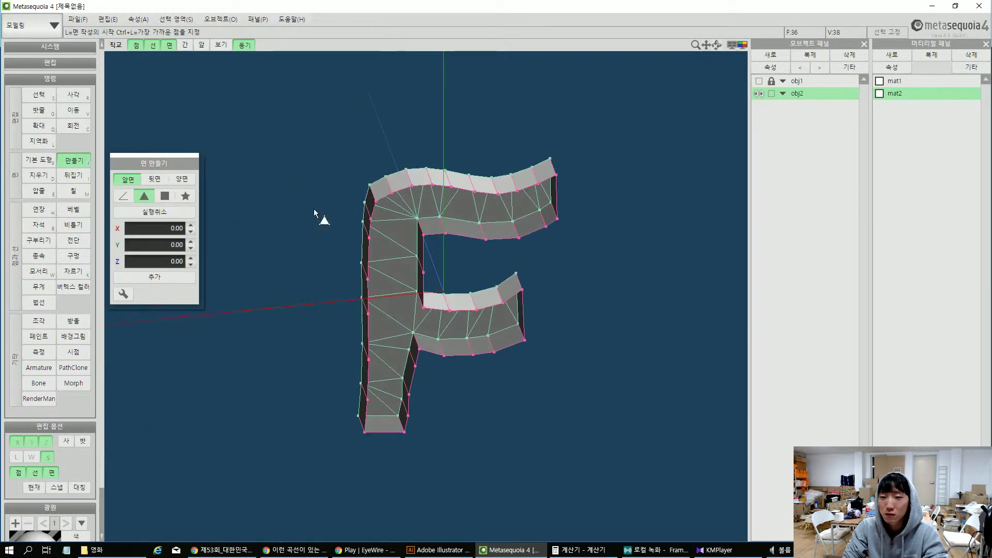
pyautogui.click(557, 176)
pyautogui.click(539, 184)
pyautogui.click(558, 221)
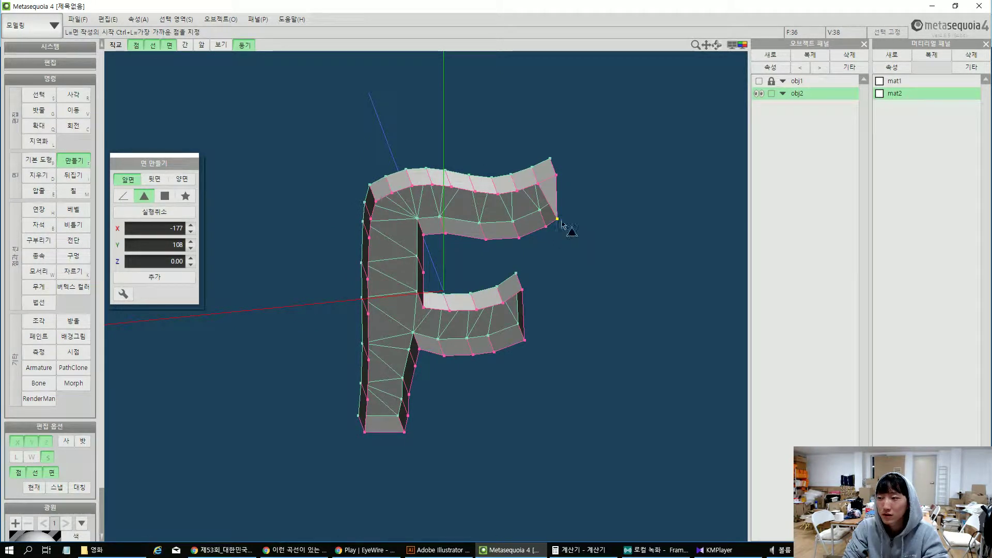
pyautogui.click(558, 220)
pyautogui.click(539, 184)
pyautogui.click(546, 225)
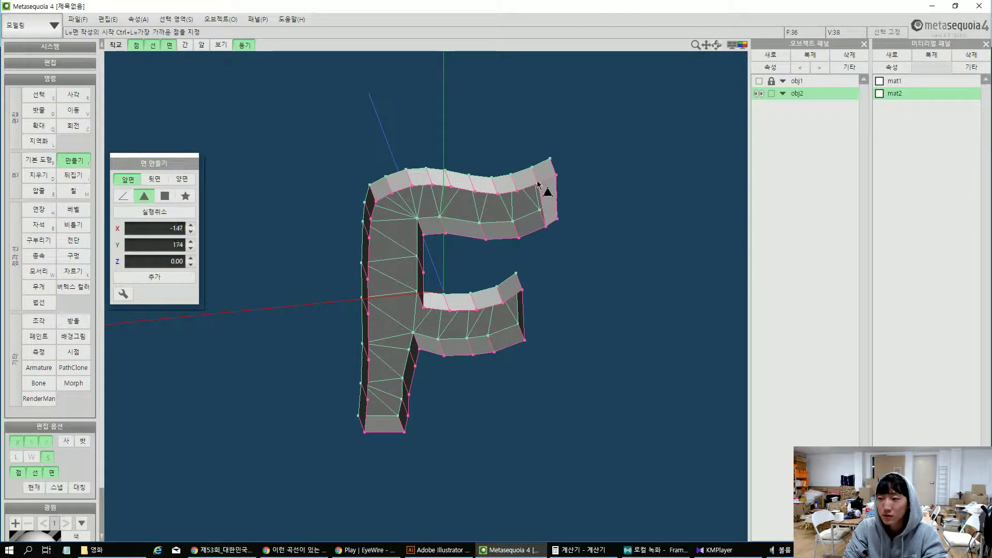
pyautogui.click(547, 226)
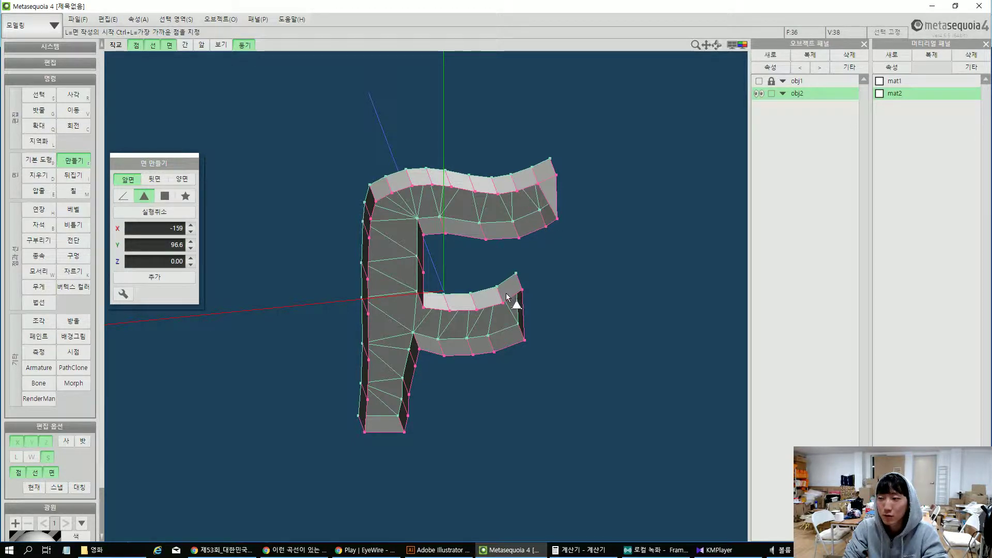
# Mirror the selected front faces across the XY plane in global coordinates
pyautogui.moveTo(410, 248); pyautogui.dragTo(362, 156, button='right')
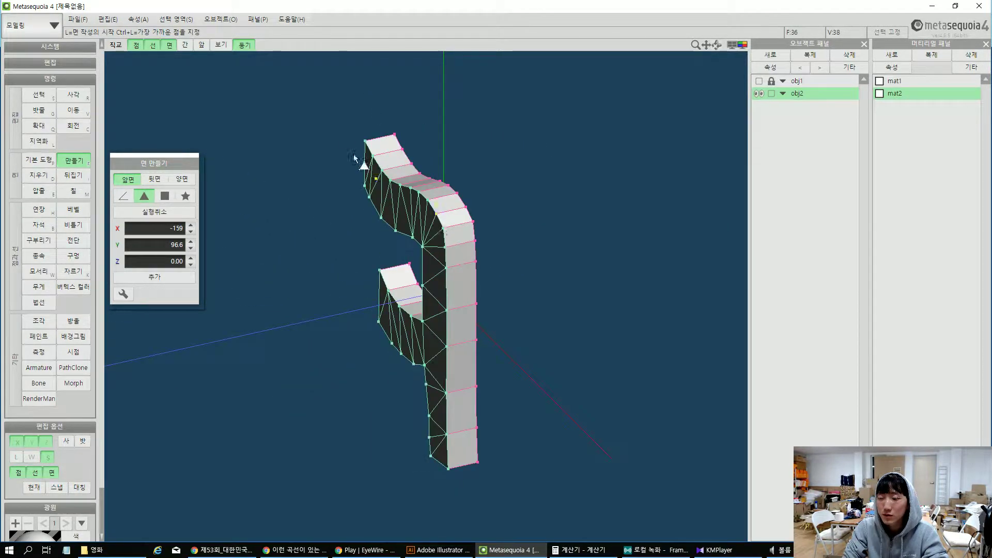
pyautogui.click(176, 19)
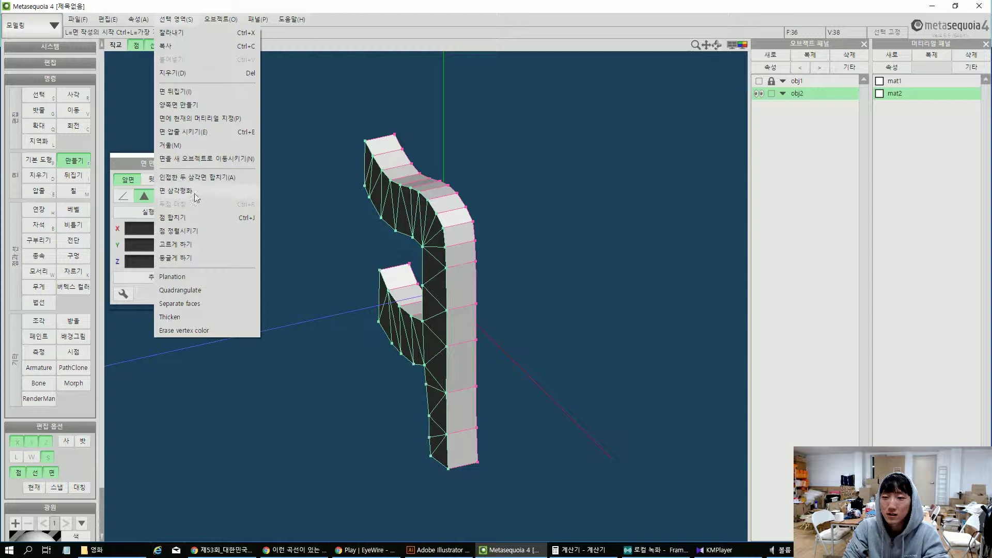
pyautogui.click(170, 145)
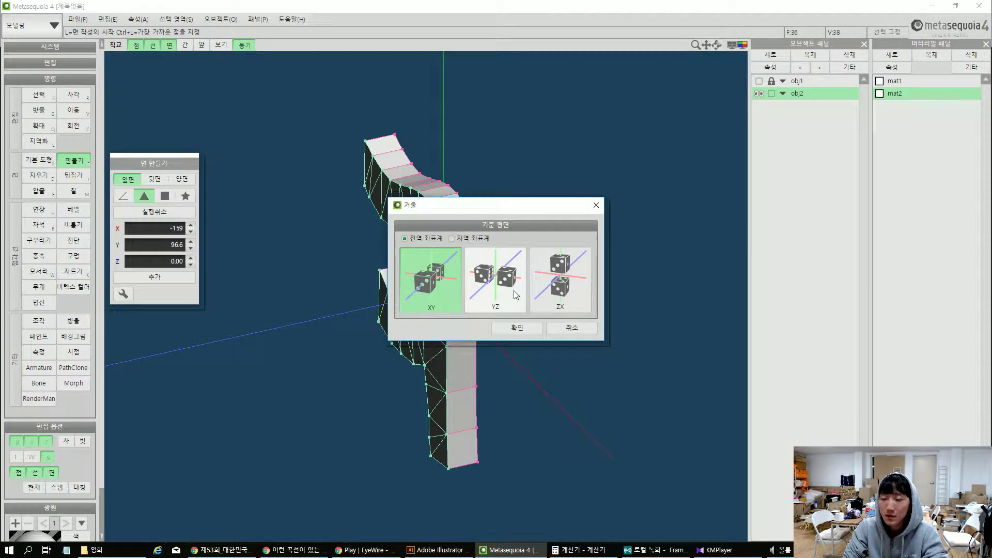
pyautogui.click(517, 327)
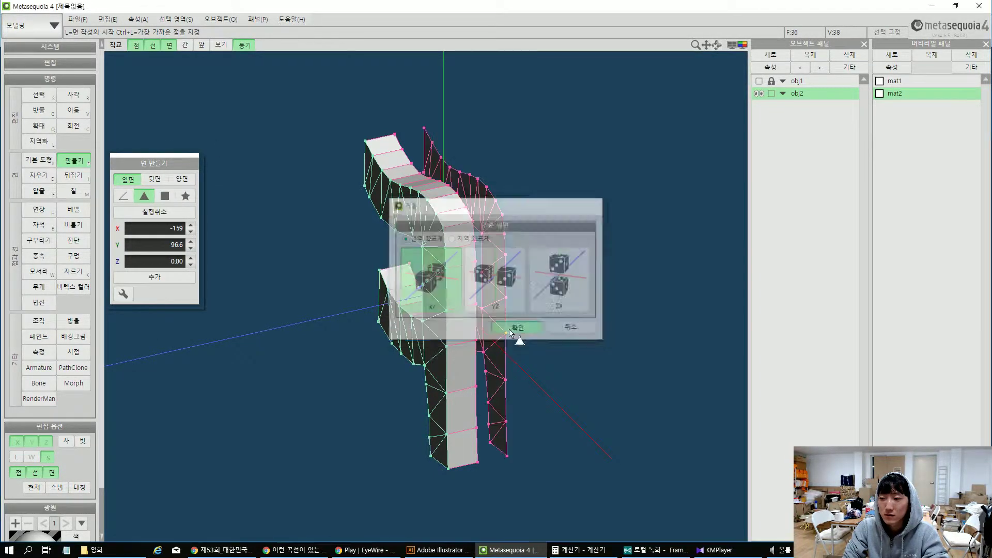
# Select the mirrored faces together with the vertices along the extrusion's open edge in a side view
pyautogui.moveTo(507, 231); pyautogui.dragTo(477, 252, button='right')
pyautogui.press('r')
pyautogui.moveTo(432, 107); pyautogui.dragTo(549, 500)
# Try aligning the selected vertices to Z -50 in global coordinates, check the shape, and undo the alignment
pyautogui.click(175, 24)
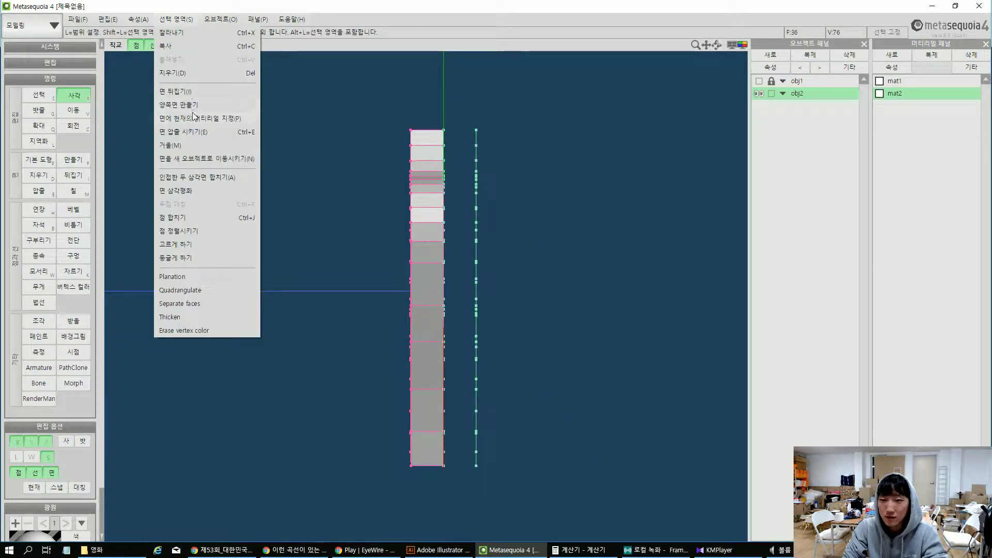
pyautogui.click(199, 234)
pyautogui.click(471, 302)
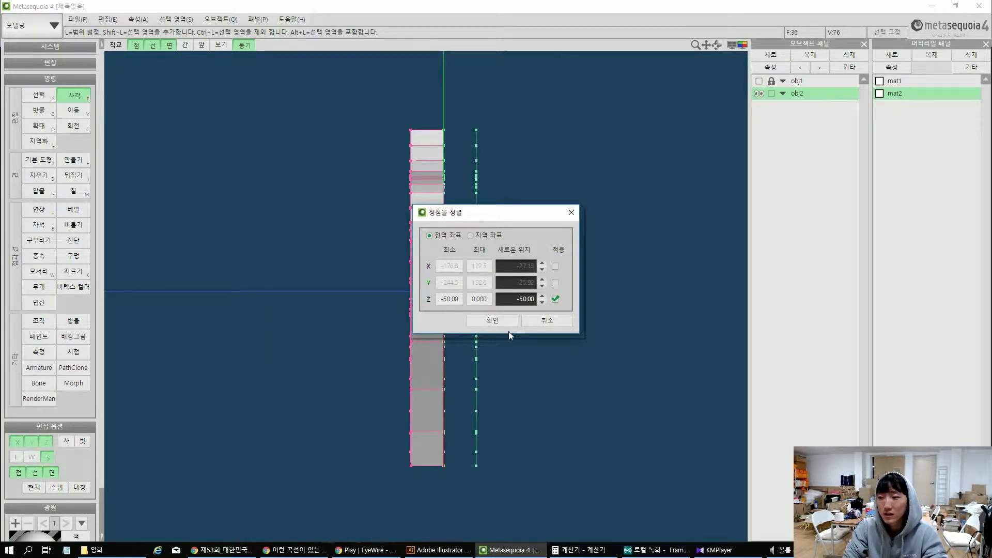
pyautogui.click(492, 325)
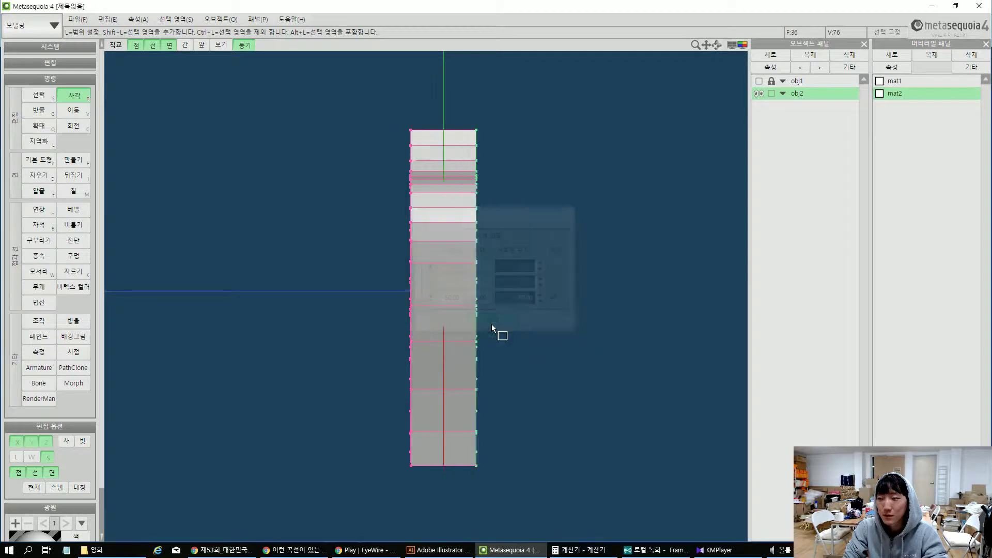
pyautogui.press('F4')
pyautogui.moveTo(329, 163); pyautogui.dragTo(355, 174, button='right')
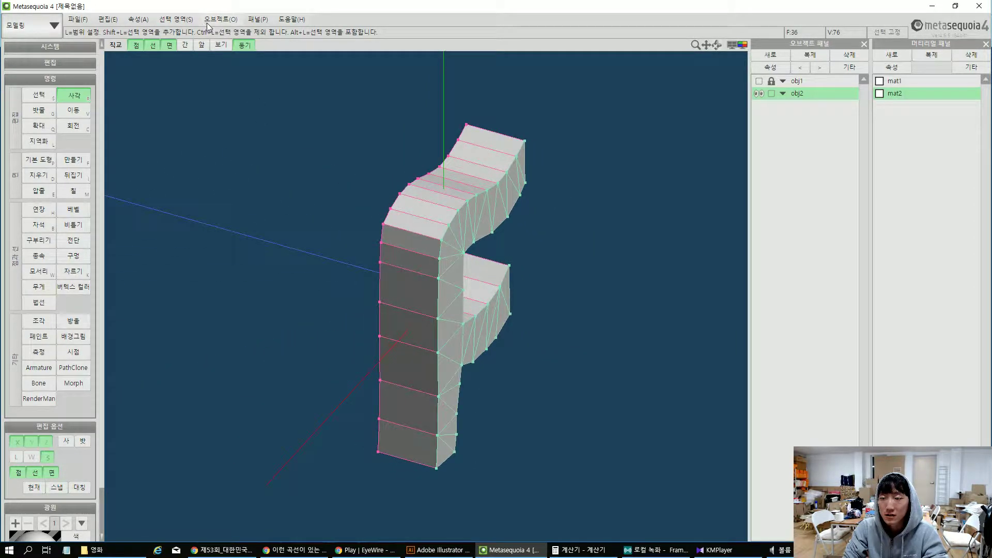
pyautogui.hotkey('ctrl', 'z')
# Align the open-edge vertices with the mirrored face at Z -50, applying the alignment to the Z axis only
pyautogui.click(168, 21)
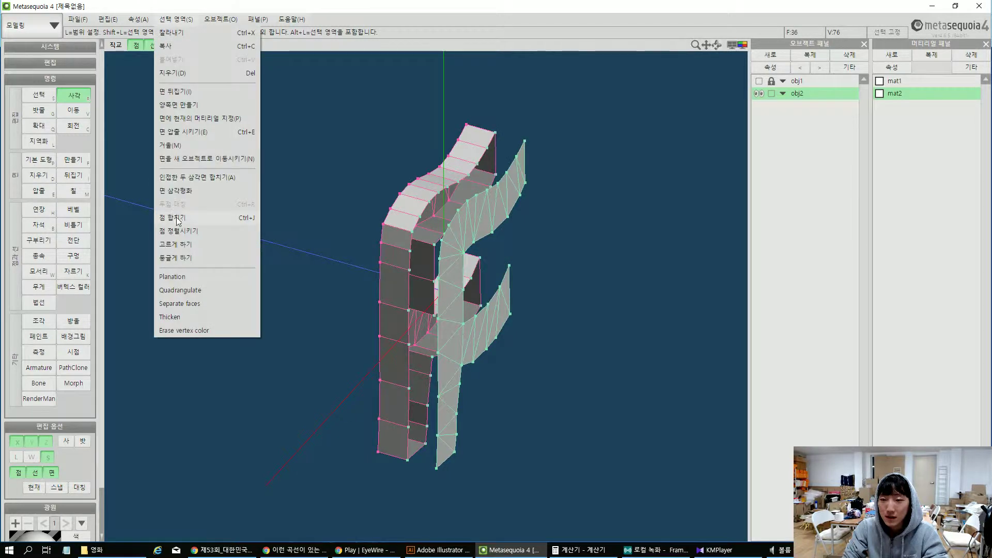
pyautogui.click(178, 232)
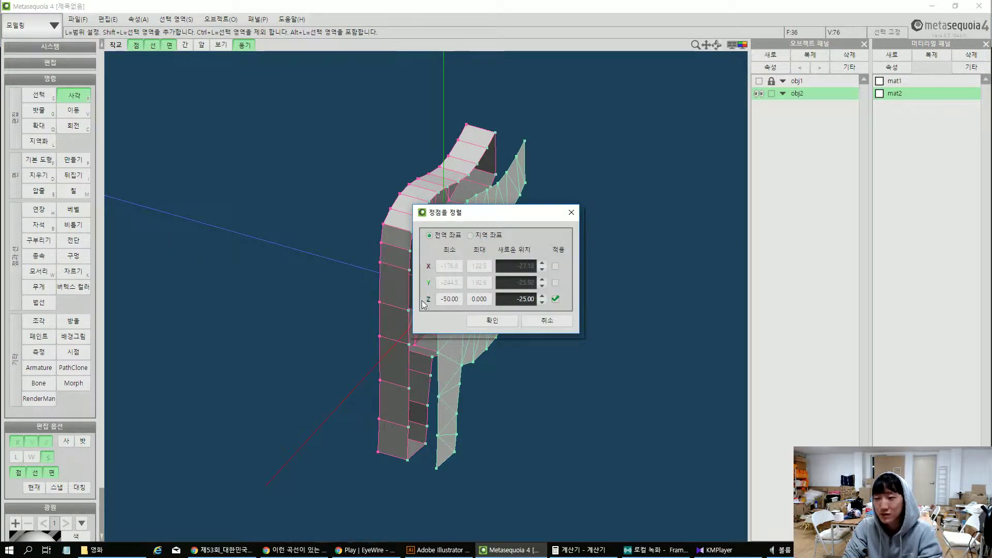
pyautogui.click(451, 299)
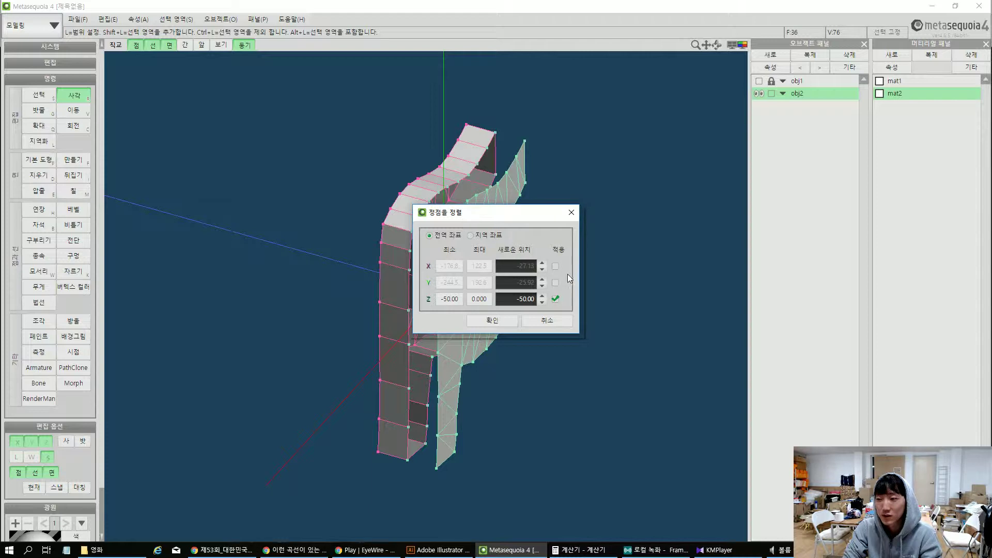
pyautogui.click(502, 320)
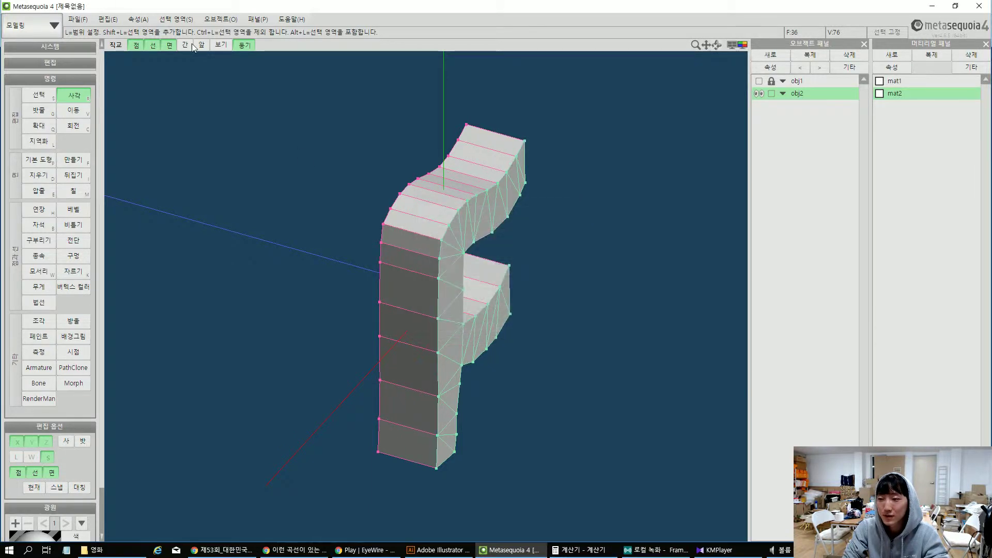
# Join the object's overlapping vertices with a merge distance of 0.000, without limiting it to the selection
pyautogui.click(219, 20)
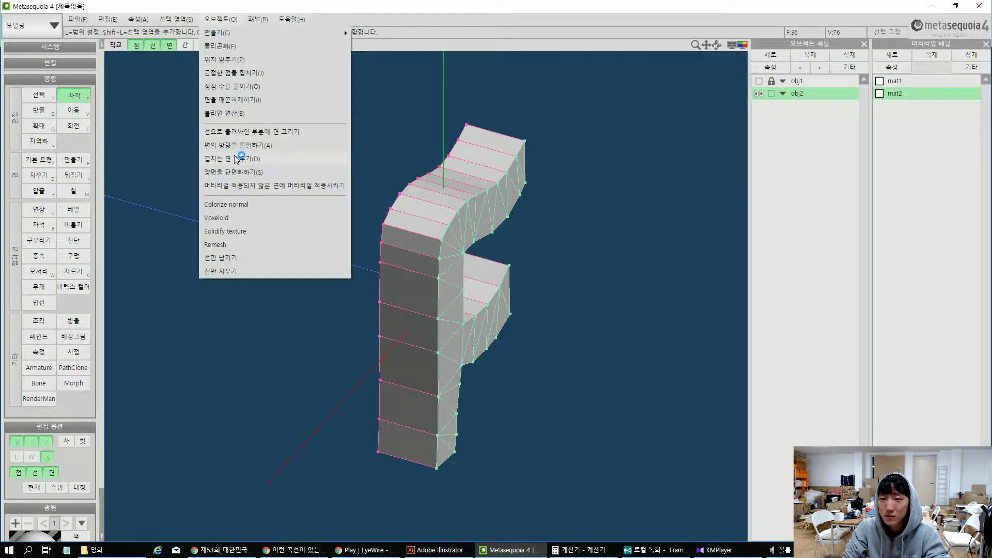
pyautogui.click(226, 74)
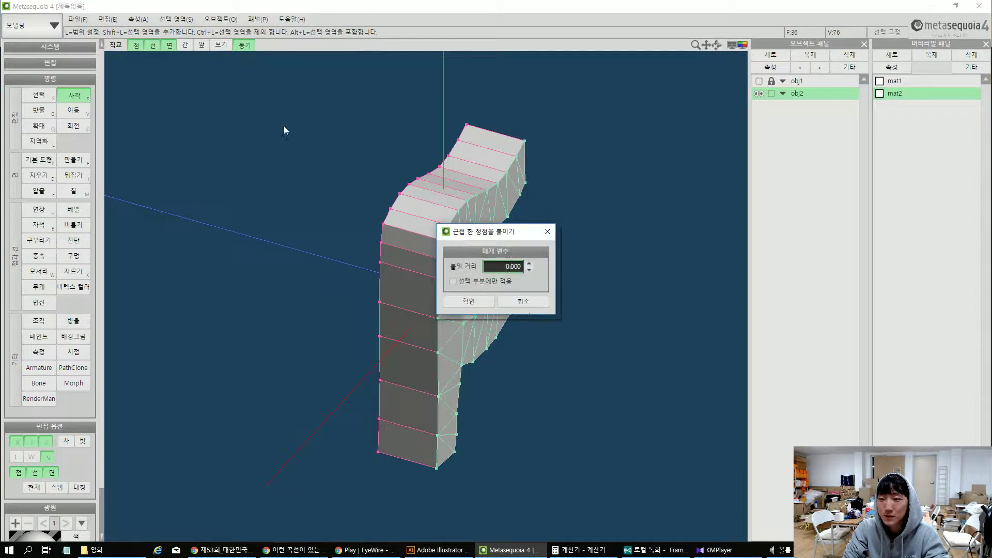
pyautogui.click(470, 306)
pyautogui.click(493, 294)
# Try moving a side face of the F's stem to test whether the adjoining faces stay connected
pyautogui.moveTo(439, 346); pyautogui.dragTo(453, 263, button='right')
pyautogui.press('v')
pyautogui.click(401, 276)
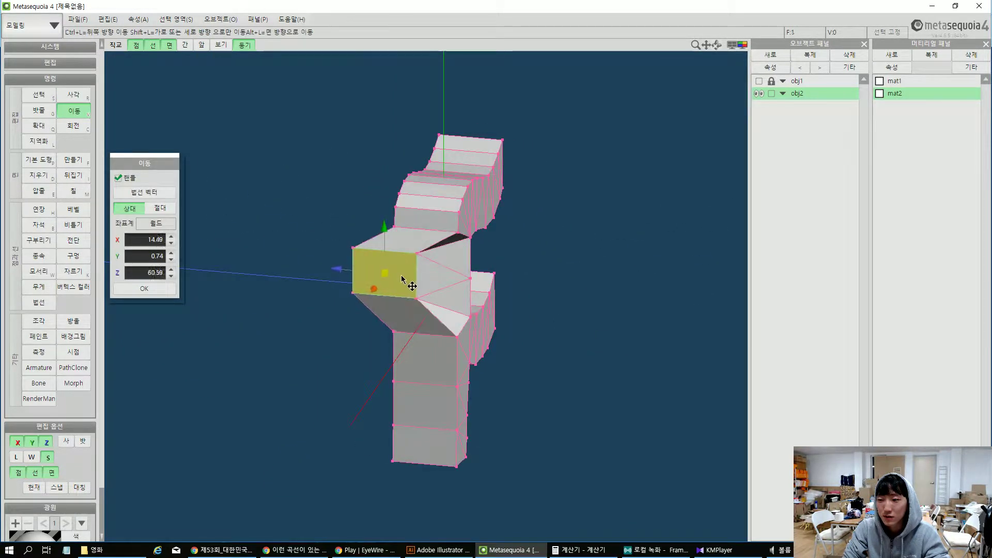
pyautogui.moveTo(401, 275); pyautogui.dragTo(454, 288)
pyautogui.moveTo(454, 288); pyautogui.dragTo(465, 290, button='right')
pyautogui.moveTo(421, 279); pyautogui.dragTo(410, 274)
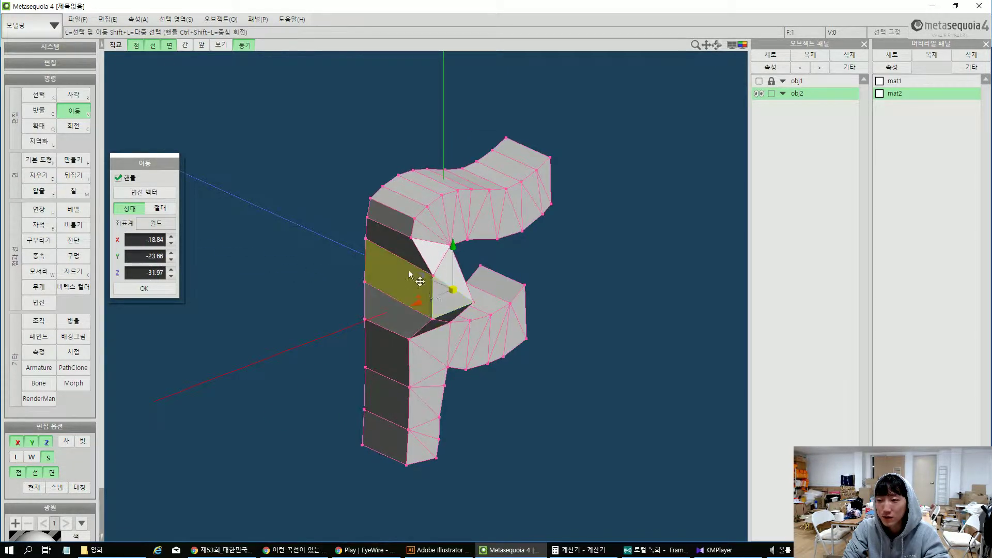
pyautogui.moveTo(411, 266); pyautogui.dragTo(385, 272, button='right')
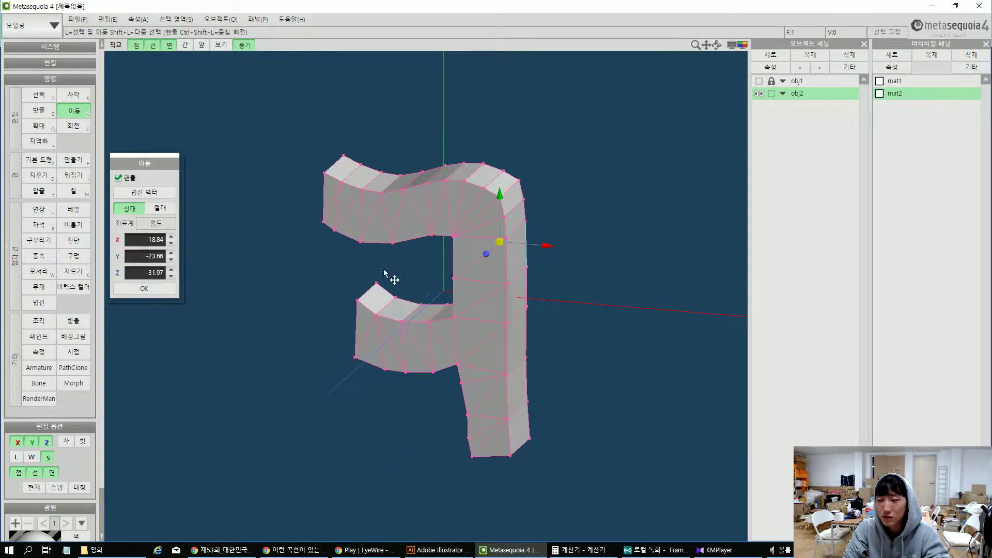
# Select the whole F and move it by -606.31 along the X axis
pyautogui.scroll(-5, 384, 273)
pyautogui.press('r')
pyautogui.moveTo(304, 169); pyautogui.dragTo(546, 400)
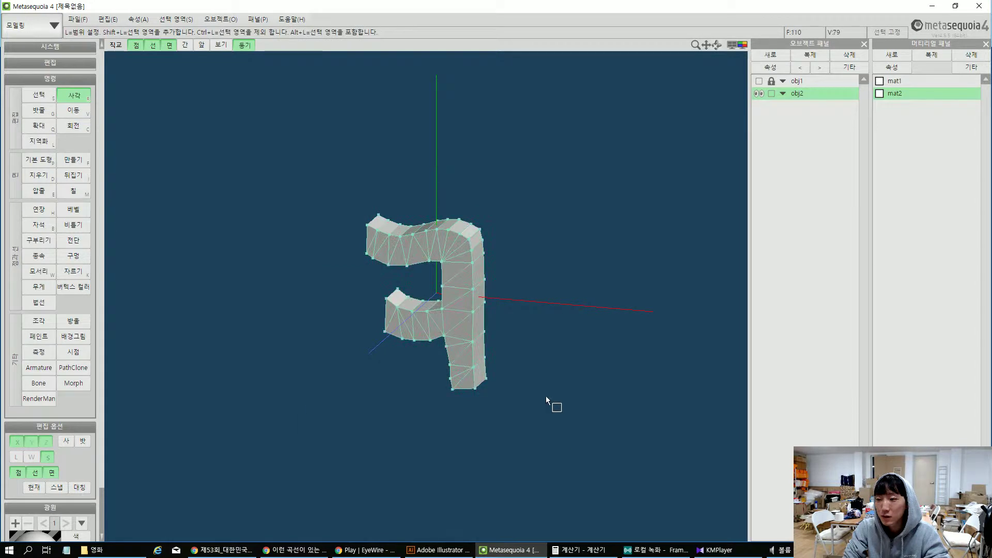
pyautogui.press('v')
pyautogui.moveTo(474, 302); pyautogui.dragTo(236, 292)
# Add a new object, hide the F object obj2, and briefly show the reference image object obj1 before hiding it again
pyautogui.click(771, 55)
pyautogui.click(759, 93)
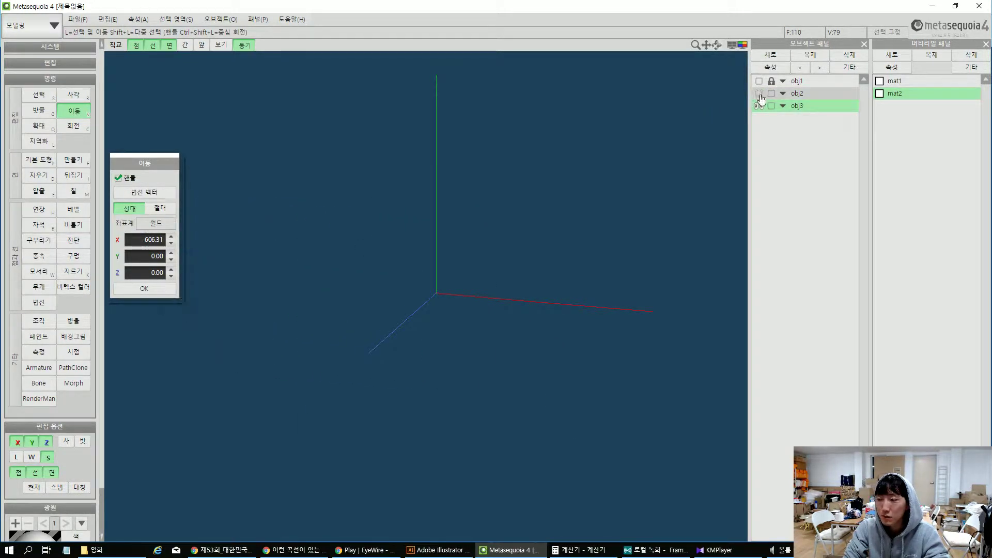
pyautogui.click(759, 81)
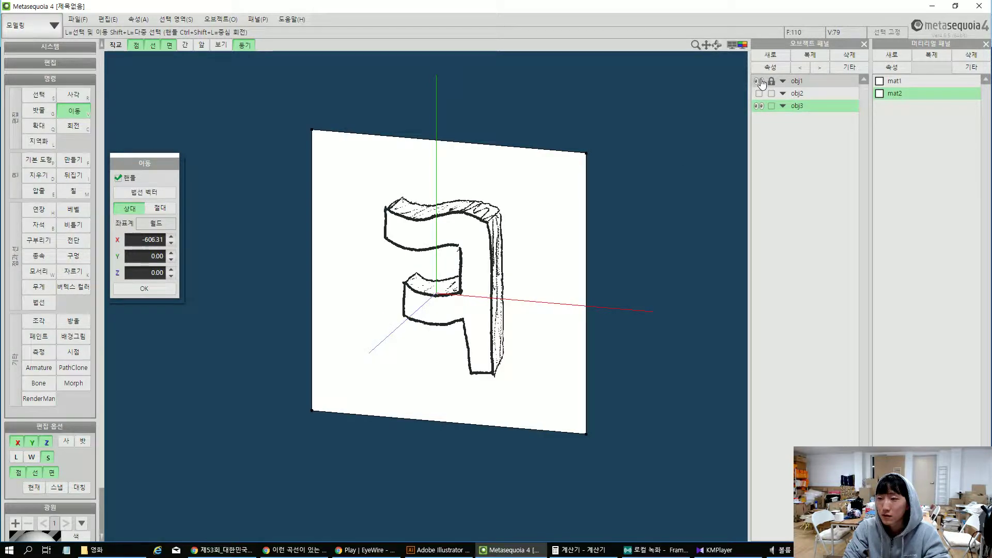
pyautogui.click(759, 81)
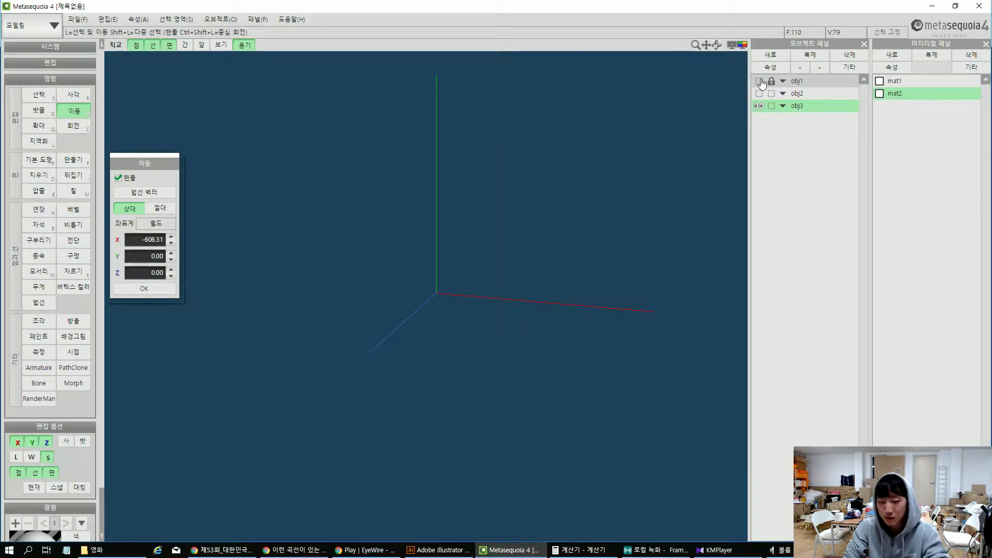
pyautogui.moveTo(406, 270)
pyautogui.mouseDown(button='right')
pyautogui.moveTo(421, 264)
pyautogui.moveTo(414, 256)
pyautogui.mouseUp(button='right')
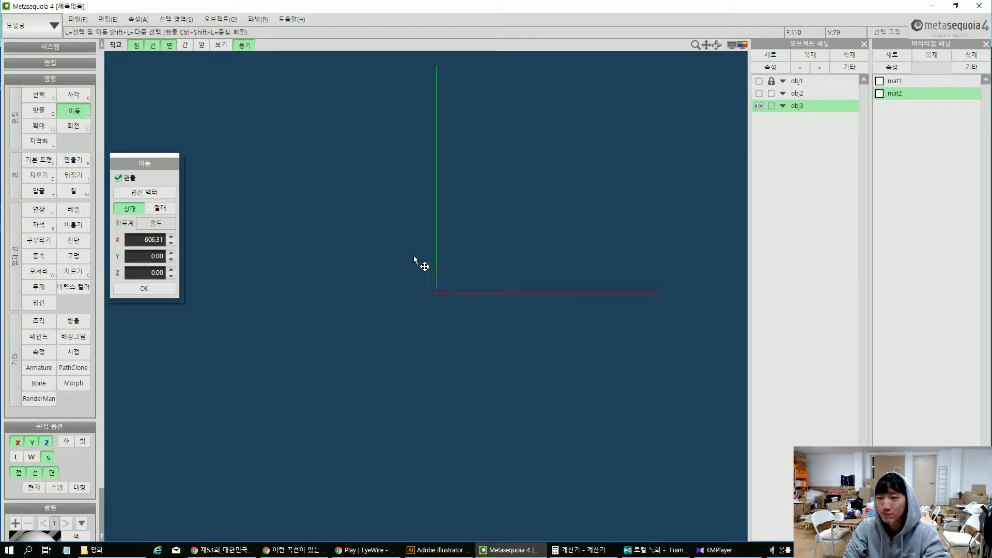
# Try outlining an F in the new object as connected line segments with the face creation tool's line mode
pyautogui.press('f')
pyautogui.click(420, 225)
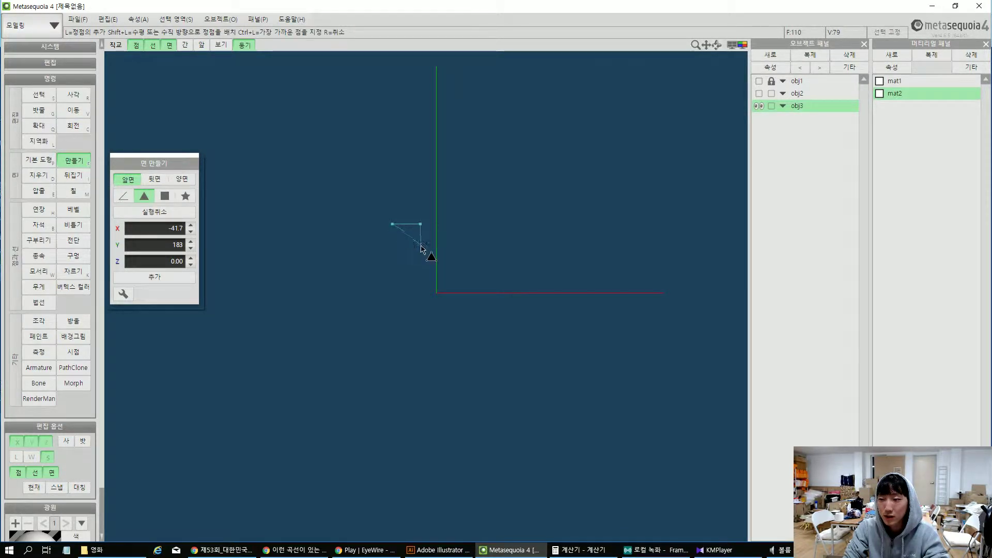
pyautogui.click(421, 245)
pyautogui.press('f')
pyautogui.press('f')
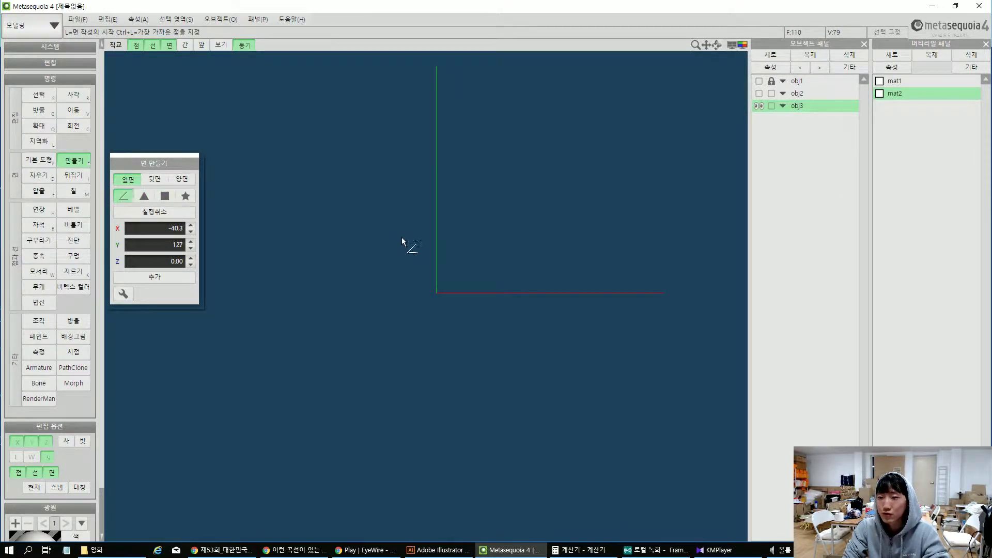
pyautogui.click(393, 191)
pyautogui.click(418, 194)
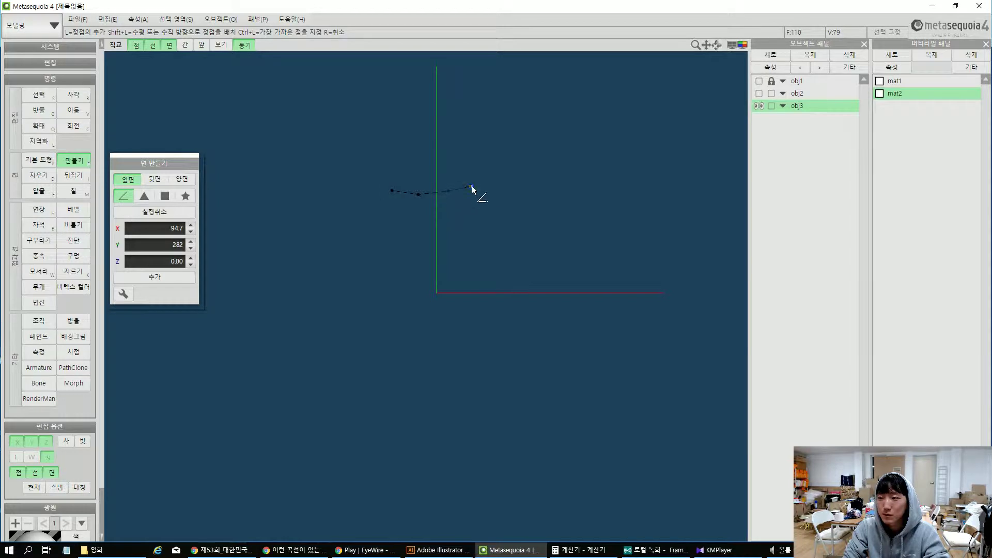
pyautogui.click(472, 186)
pyautogui.click(490, 193)
pyautogui.click(492, 213)
pyautogui.click(468, 221)
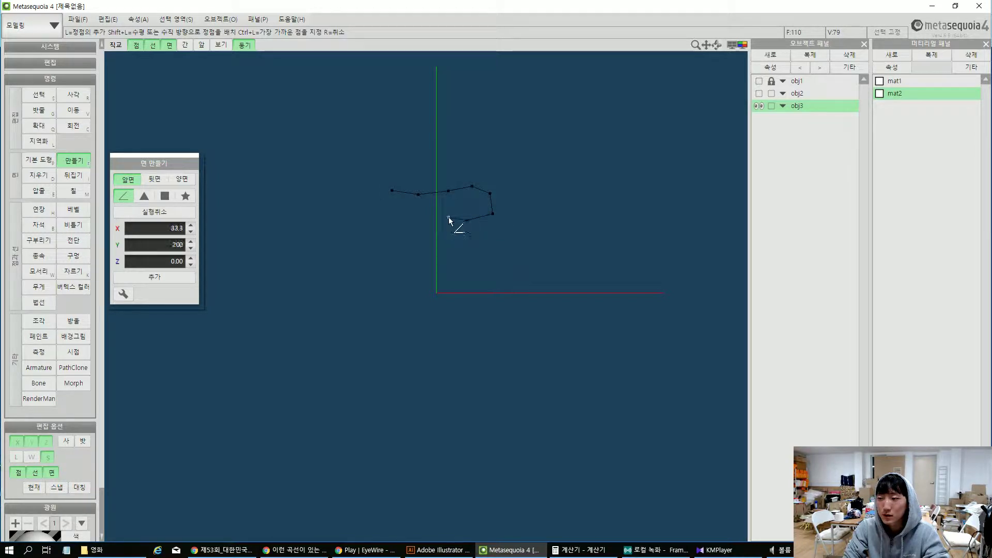
pyautogui.click(449, 218)
pyautogui.click(427, 240)
pyautogui.click(444, 245)
pyautogui.click(467, 244)
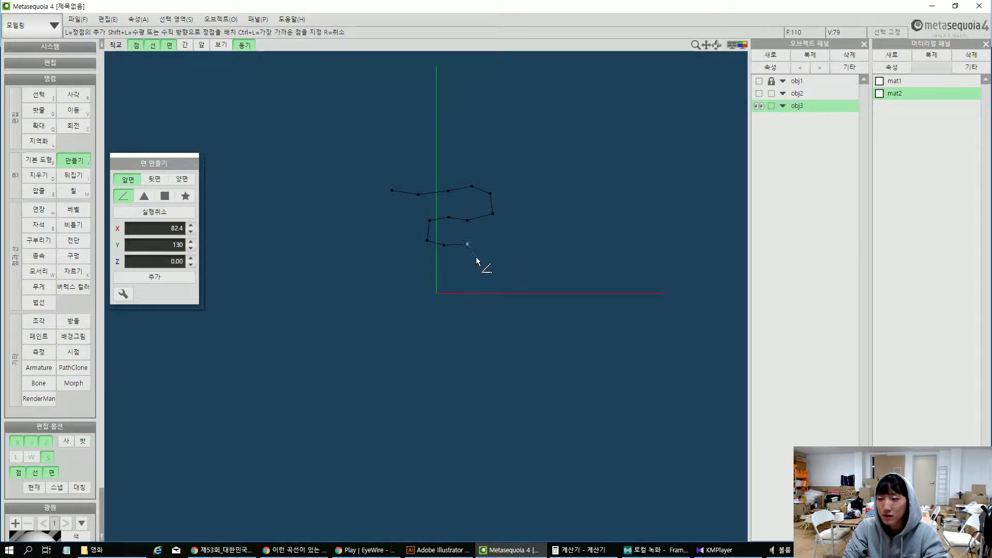
pyautogui.click(468, 261)
pyautogui.click(448, 264)
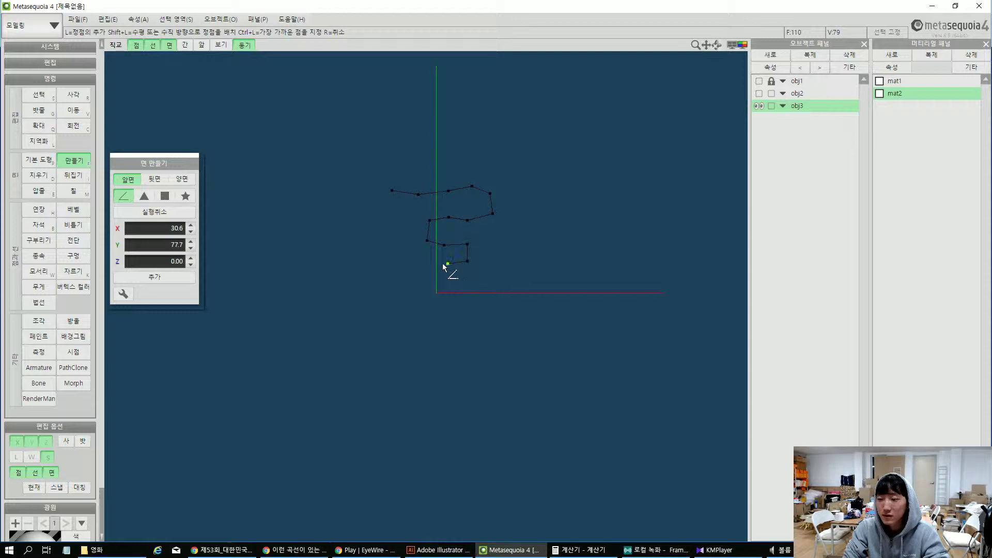
pyautogui.rightClick(417, 297)
# Undo all the line segments of the hand-drawn F outline
pyautogui.hotkey('ctrl', 'z')
pyautogui.hotkey('ctrl', 'z')
pyautogui.hotkey('ctrl', 'z')
pyautogui.hotkey('ctrl', 'z')
pyautogui.hotkey('ctrl', 'z')
pyautogui.hotkey('ctrl', 'z')
pyautogui.hotkey('ctrl', 'z')
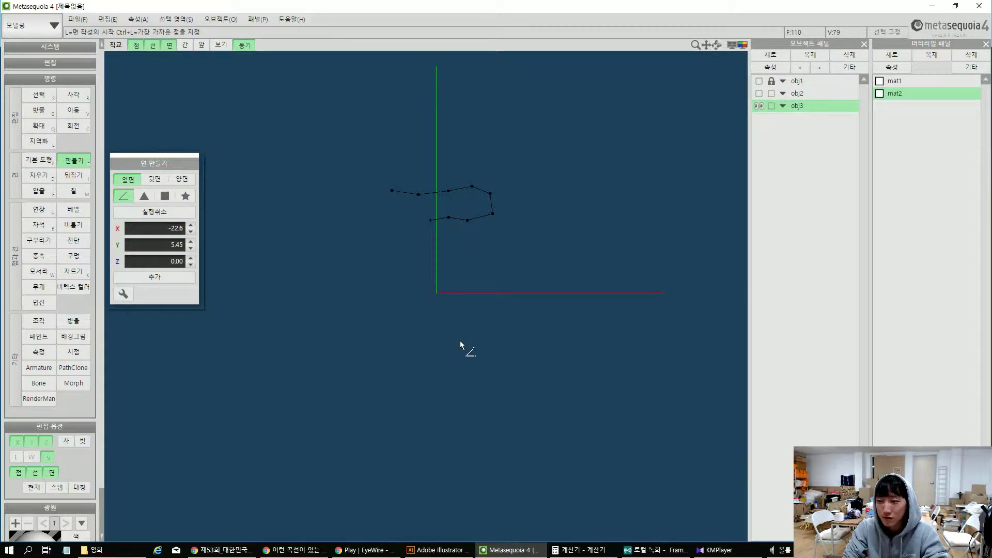
pyautogui.hotkey('ctrl', 'z')
pyautogui.hotkey('ctrl', 'z')
pyautogui.hotkey('ctrl', 'z')
pyautogui.hotkey('ctrl', 'z')
pyautogui.hotkey('ctrl', 'z')
pyautogui.hotkey('ctrl', 'z')
pyautogui.hotkey('ctrl', 'z')
pyautogui.hotkey('ctrl', 'z')
pyautogui.hotkey('ctrl', 'z')
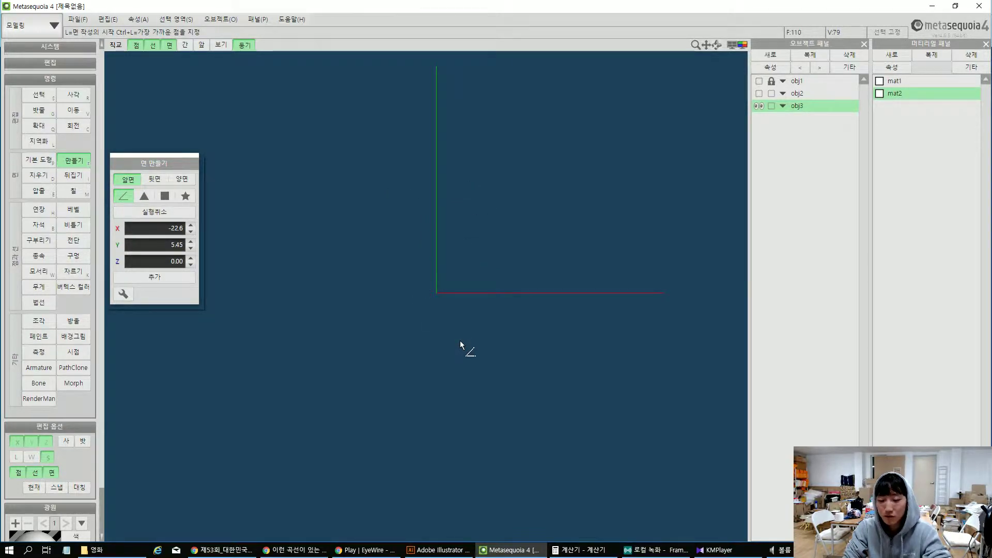
# Start a plane primitive on the XZ plane and set its size to 750 by 750
pyautogui.press('p')
pyautogui.moveTo(476, 290); pyautogui.dragTo(445, 348, button='right')
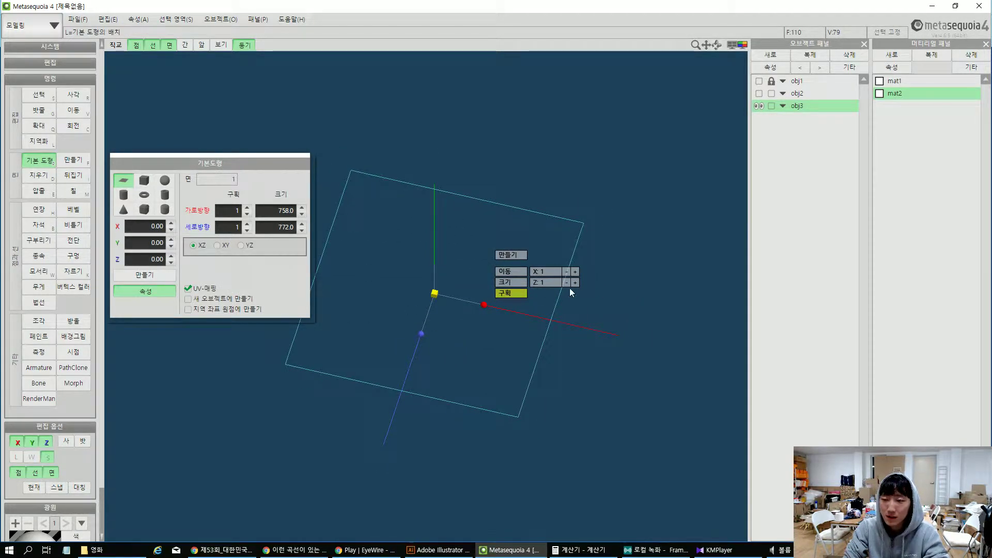
pyautogui.click(284, 211)
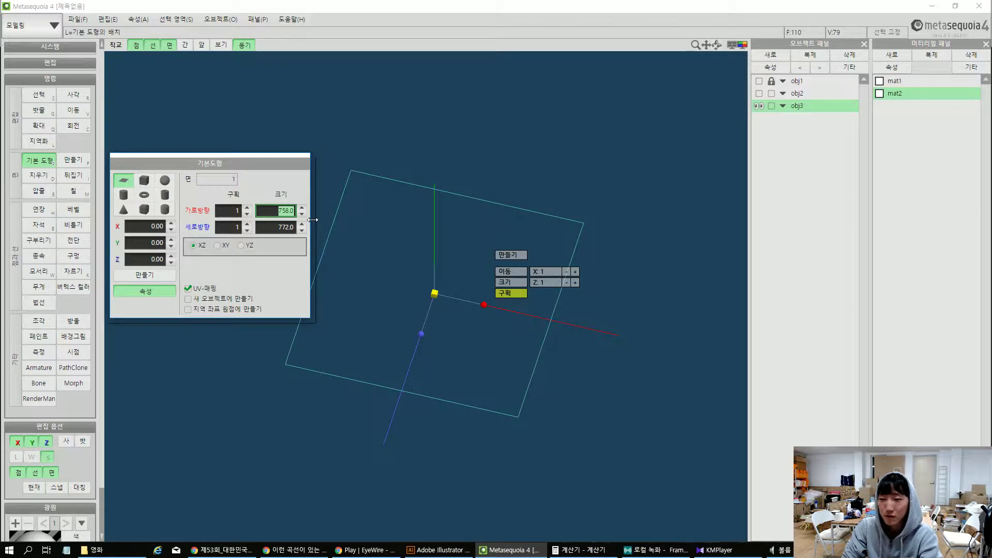
pyautogui.write('750')
pyautogui.click(274, 229)
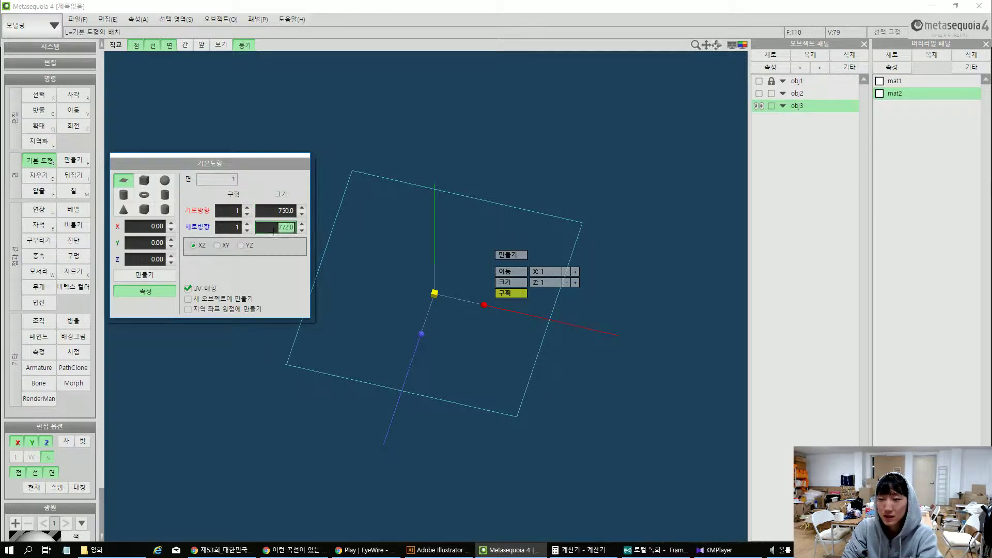
pyautogui.write('750')
# Divide the plane into 20 by 20 segments and create it at the origin
pyautogui.click(231, 221)
pyautogui.click(227, 211)
pyautogui.write('20')
pyautogui.click(228, 227)
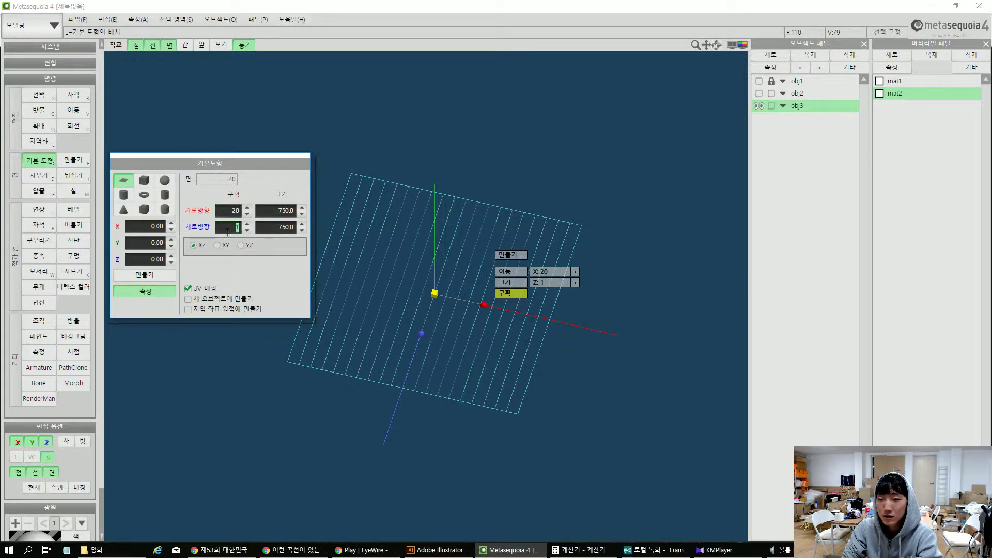
pyautogui.write('20')
pyautogui.click(151, 260)
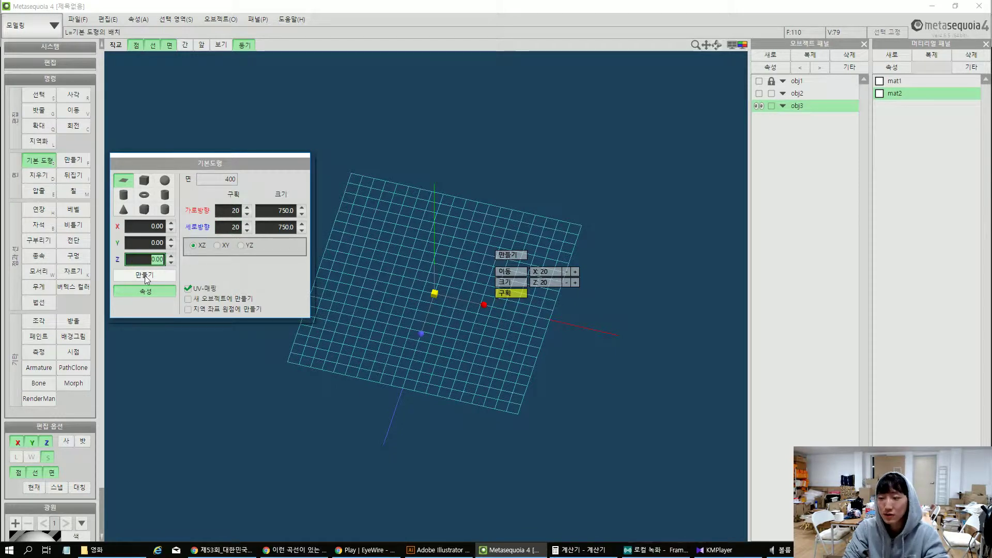
pyautogui.click(145, 277)
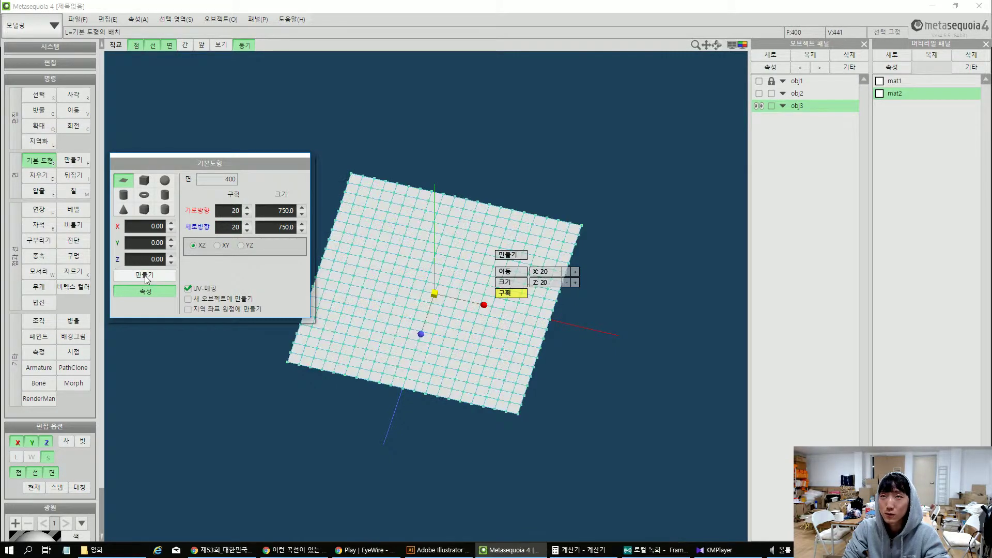
# Delete the two outermost columns of faces on both the left and right sides of the grid
pyautogui.moveTo(407, 272); pyautogui.dragTo(418, 294, button='right')
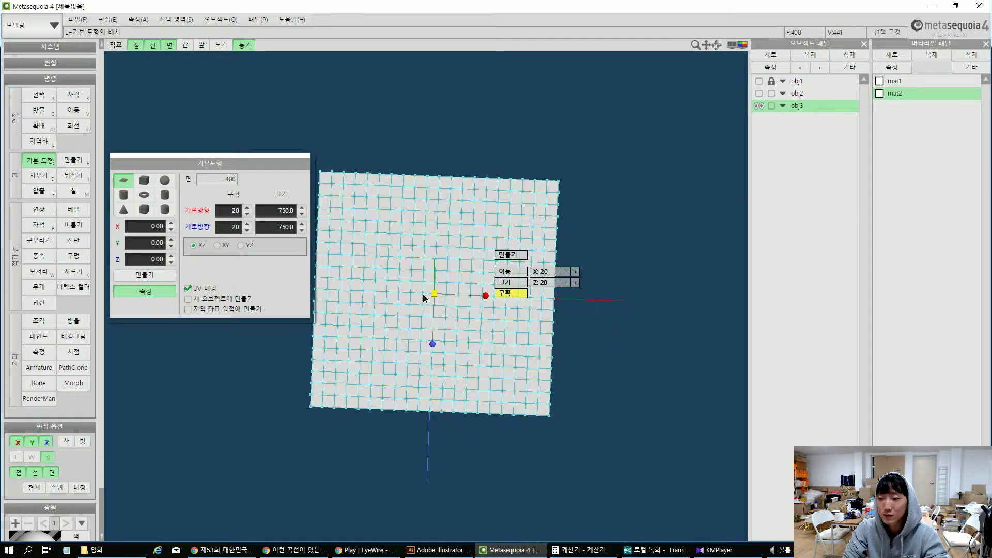
pyautogui.moveTo(425, 295); pyautogui.dragTo(478, 316, button='middle')
pyautogui.press('r')
pyautogui.moveTo(431, 268); pyautogui.dragTo(480, 373, button='right')
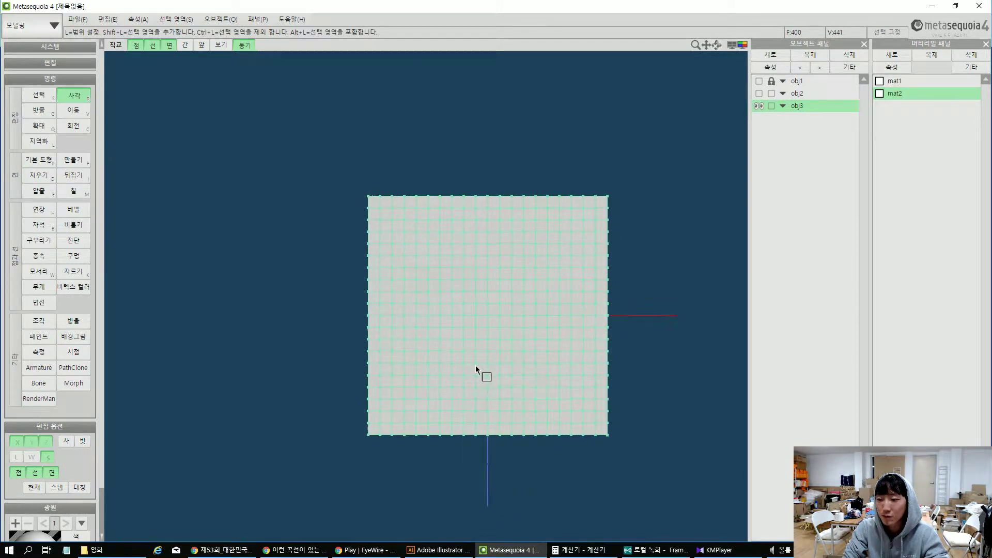
pyautogui.moveTo(330, 156); pyautogui.dragTo(398, 507)
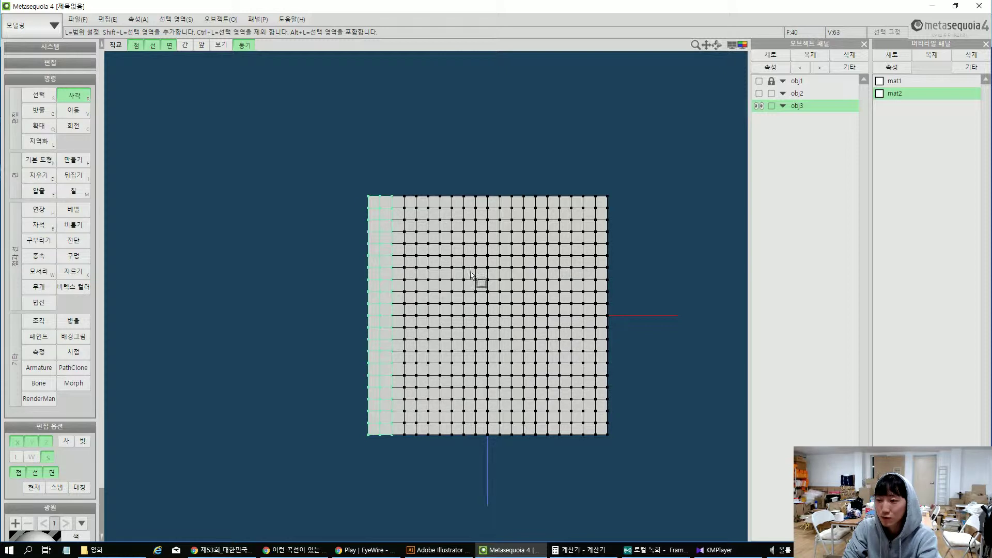
pyautogui.moveTo(337, 150); pyautogui.dragTo(391, 469)
pyautogui.press('Delete')
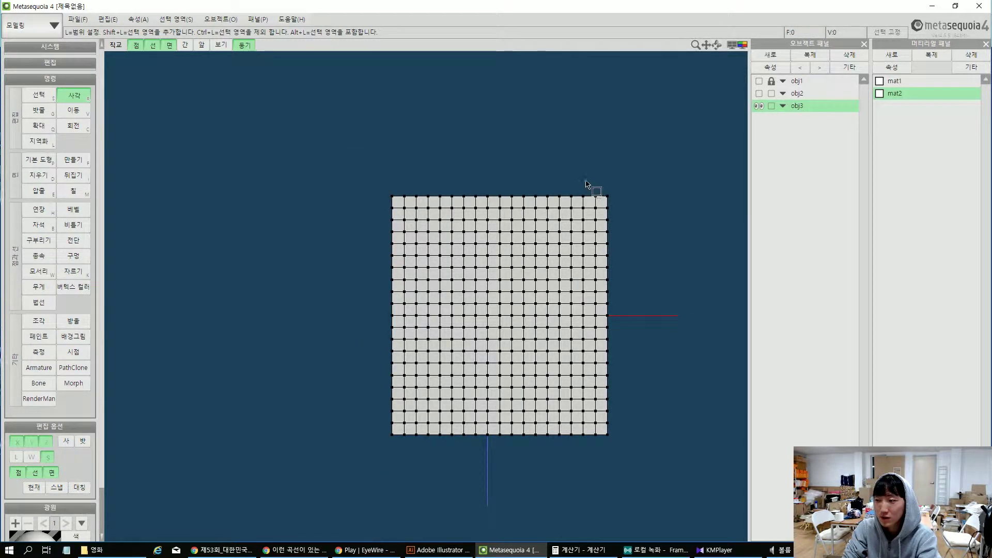
pyautogui.moveTo(587, 184); pyautogui.dragTo(643, 517)
pyautogui.press('Delete')
# Cut the grid into an F by deleting the block below the middle arm and the four-row gap between the two arms
pyautogui.moveTo(618, 481); pyautogui.dragTo(502, 429)
pyautogui.moveTo(368, 451); pyautogui.dragTo(506, 350)
pyautogui.moveTo(590, 490); pyautogui.dragTo(461, 349)
pyautogui.press('Delete')
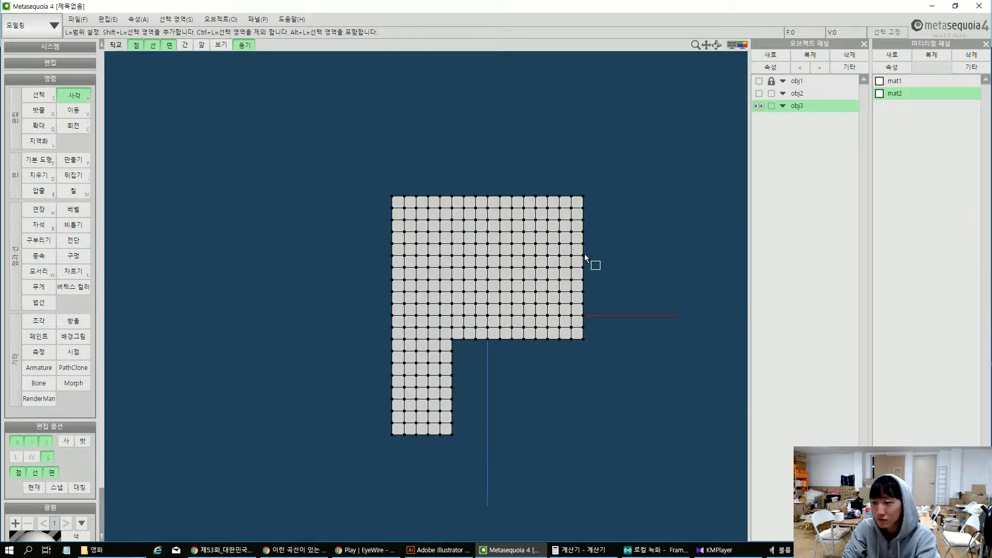
pyautogui.moveTo(476, 292); pyautogui.dragTo(463, 290)
pyautogui.press('Delete')
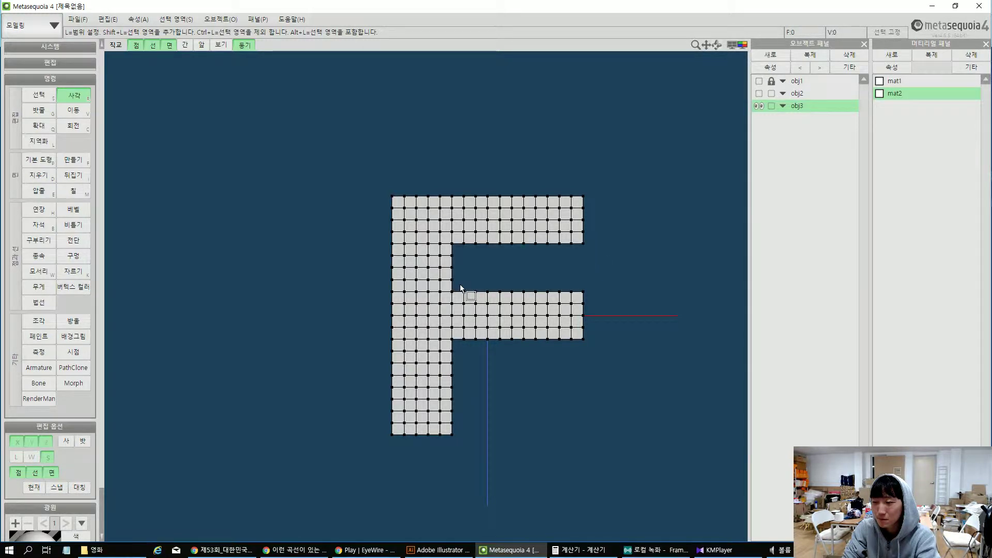
# Select the whole F and rotate it 90 degrees about the X axis so it stands upright
pyautogui.moveTo(339, 160); pyautogui.dragTo(649, 470)
pyautogui.press('c')
pyautogui.moveTo(581, 381); pyautogui.dragTo(512, 297, button='right')
pyautogui.click(504, 288)
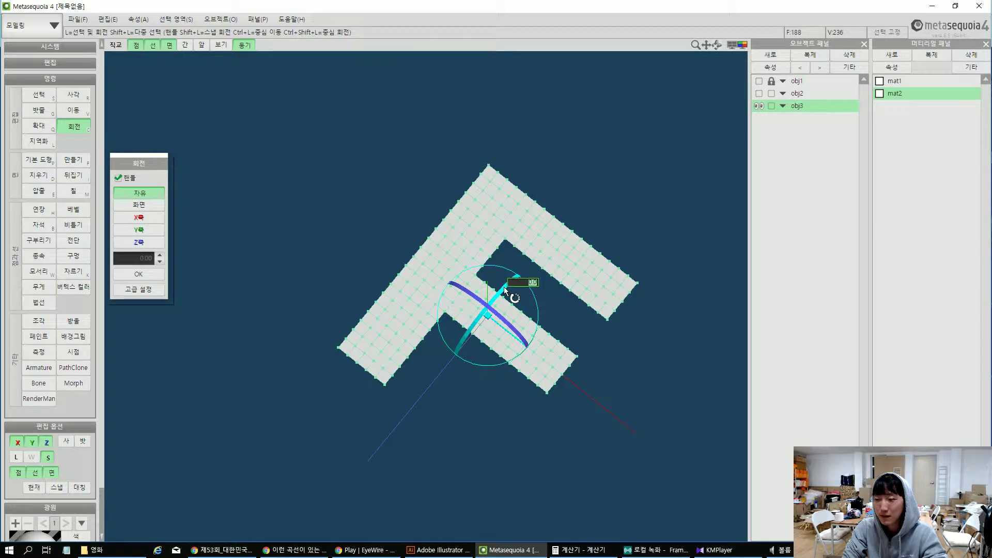
pyautogui.write('90')
pyautogui.press('Return')
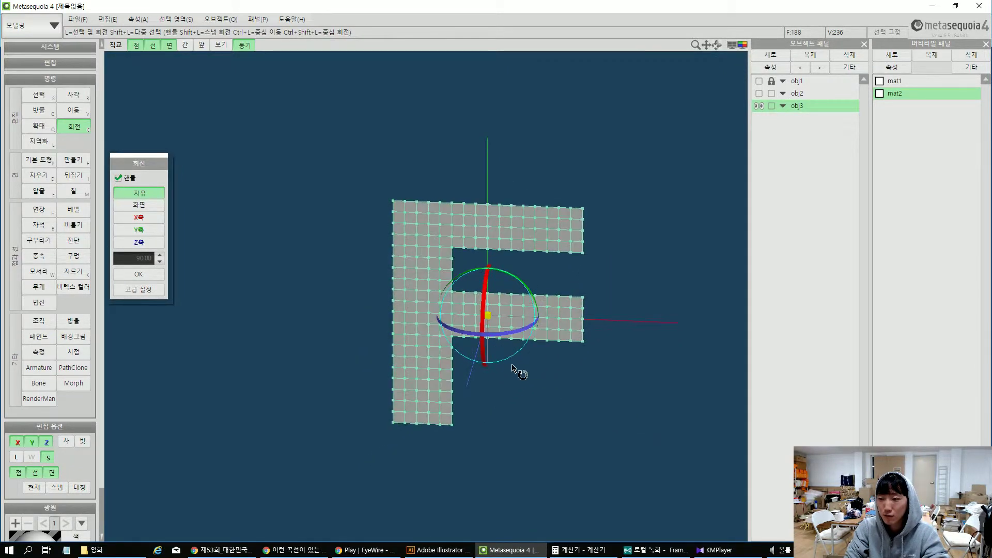
pyautogui.scroll(-2, 516, 308)
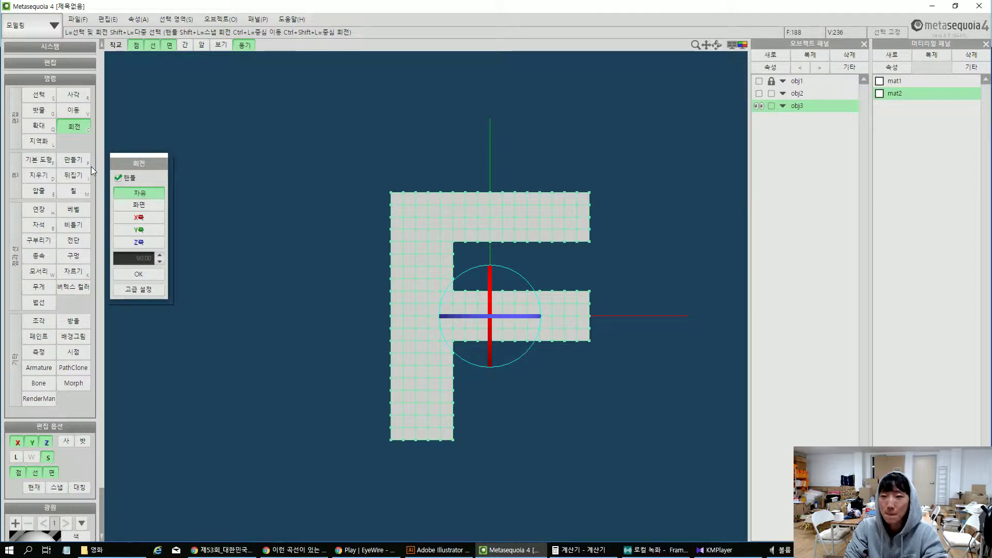
# Select the four rows of faces forming the F's top arm and activate the Bend tool
pyautogui.press('r')
pyautogui.click(360, 166)
pyautogui.moveTo(617, 252); pyautogui.dragTo(618, 251)
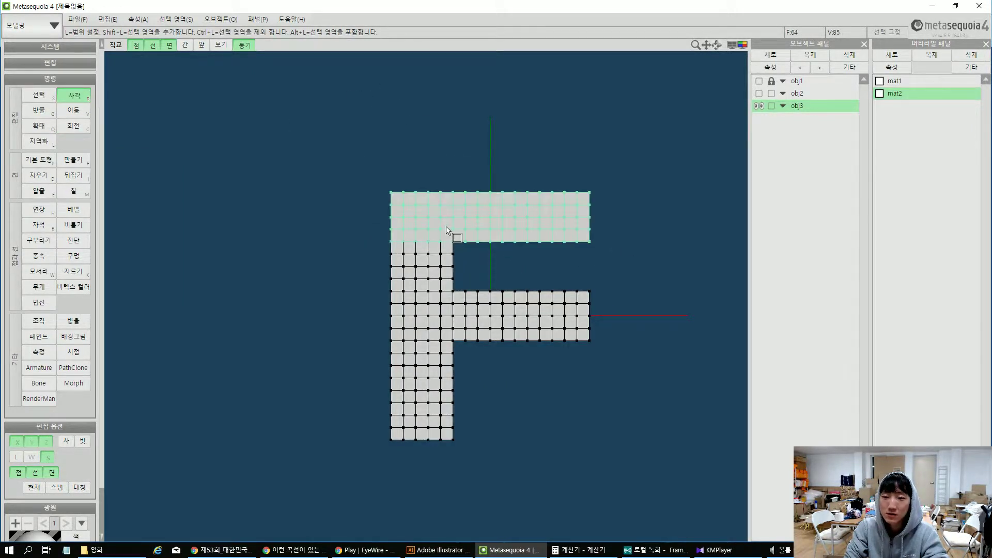
pyautogui.click(41, 241)
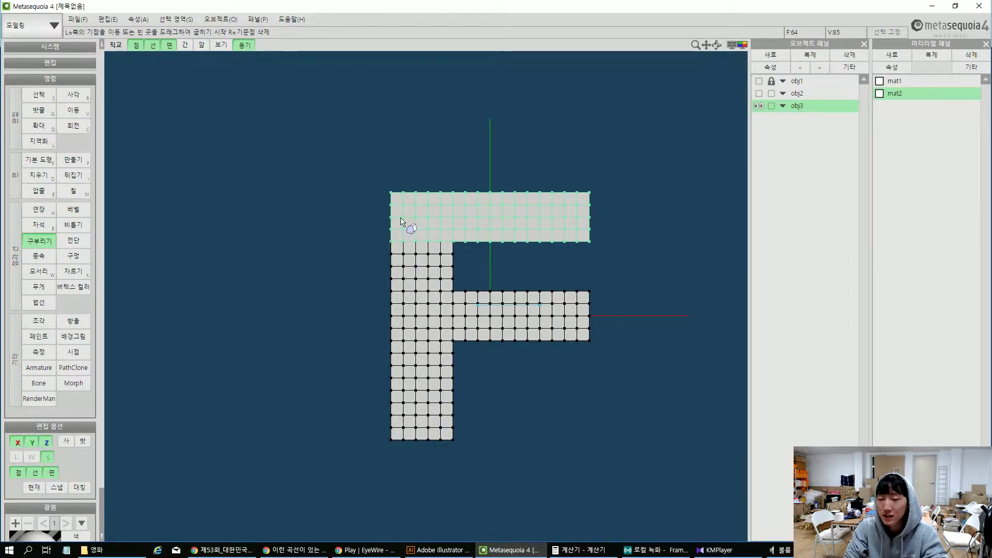
# Try bending the top arm starting from its left end, and undo that bend
pyautogui.scroll(3, 480, 256)
pyautogui.moveTo(499, 260); pyautogui.dragTo(370, 288, button='middle')
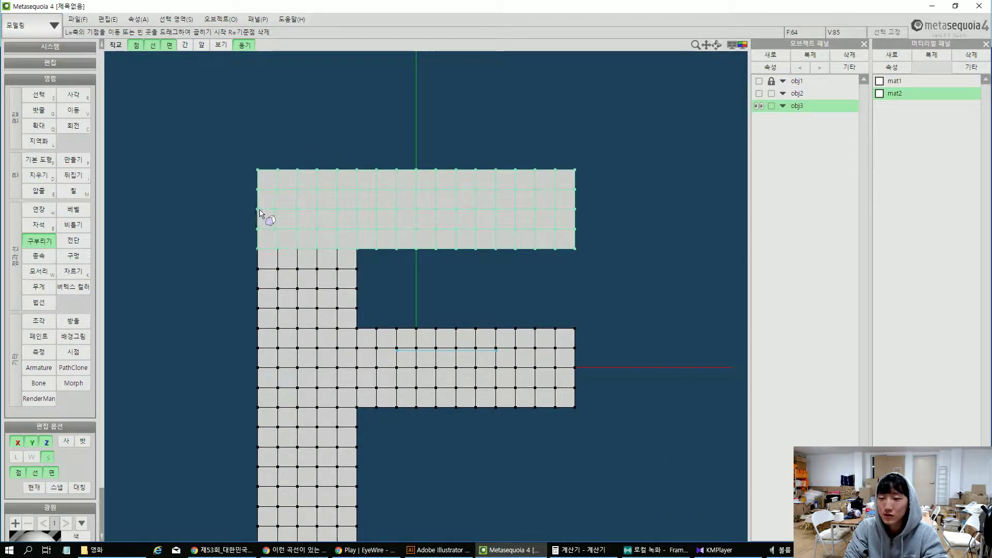
pyautogui.moveTo(257, 210); pyautogui.dragTo(370, 210)
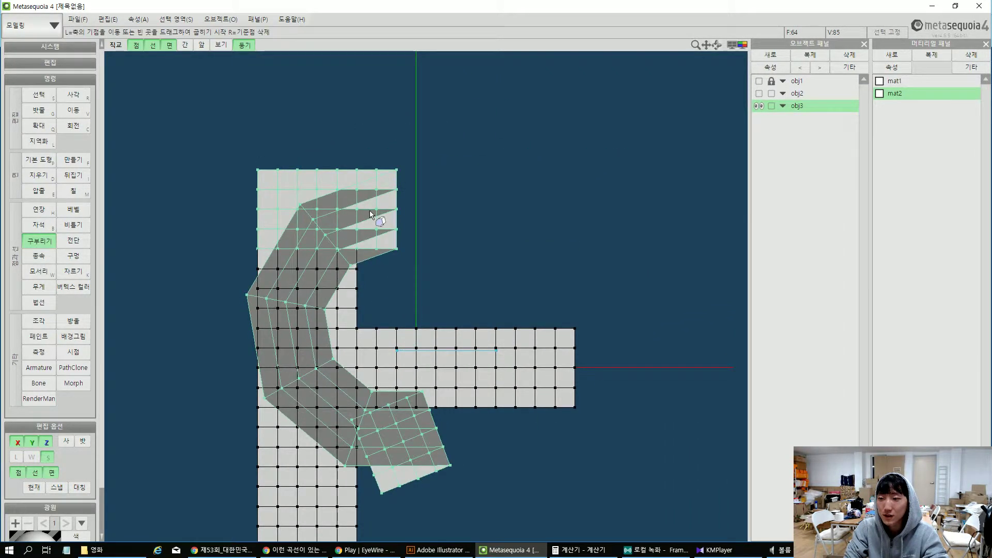
pyautogui.hotkey('ctrl', 'z')
# Bend the top arm upward along an axis over its left half, and bend its right half downward along a second axis
pyautogui.moveTo(258, 210); pyautogui.dragTo(418, 211)
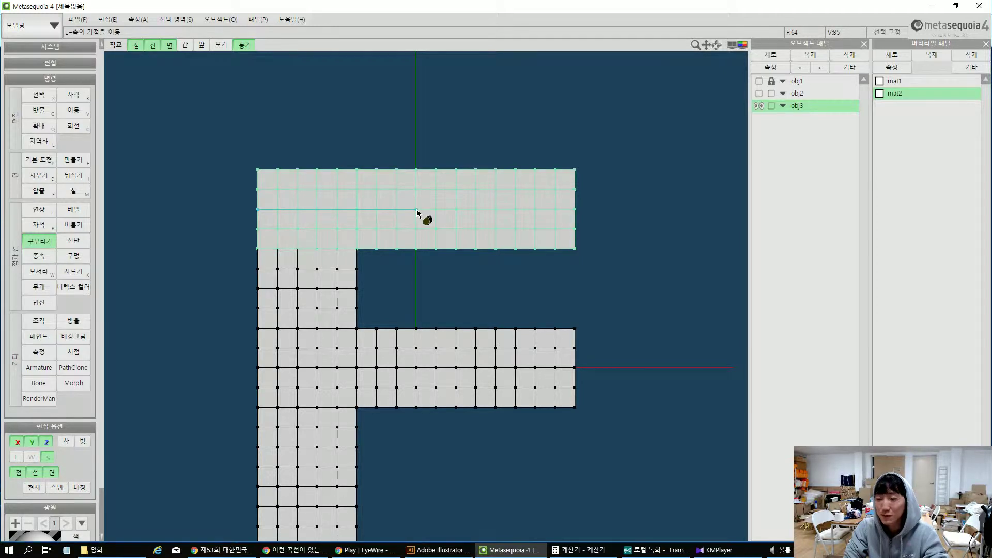
pyautogui.moveTo(417, 212); pyautogui.dragTo(418, 212)
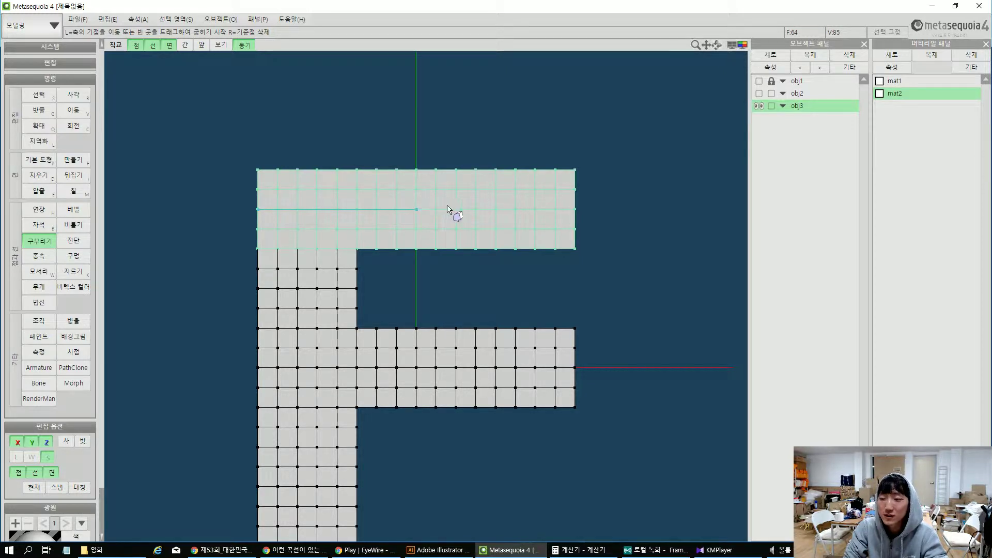
pyautogui.moveTo(616, 196)
pyautogui.mouseDown()
pyautogui.moveTo(621, 182)
pyautogui.moveTo(603, 238)
pyautogui.moveTo(612, 180)
pyautogui.mouseUp()
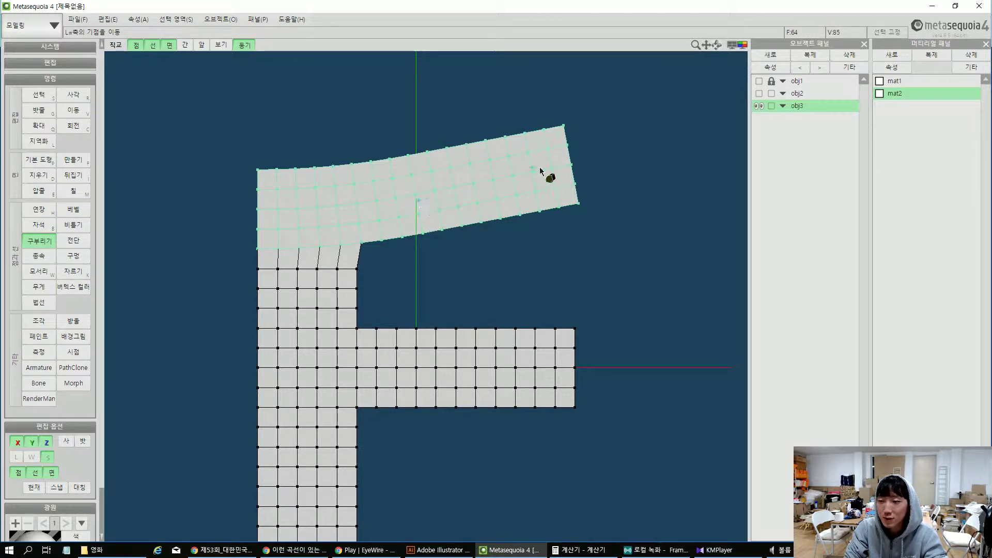
pyautogui.moveTo(541, 171); pyautogui.dragTo(577, 173)
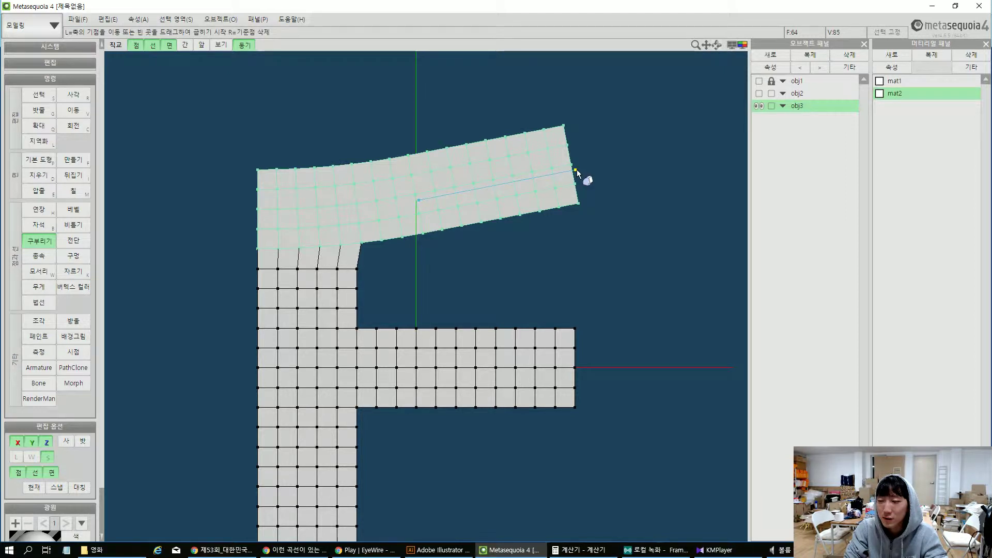
pyautogui.moveTo(592, 172); pyautogui.dragTo(591, 209)
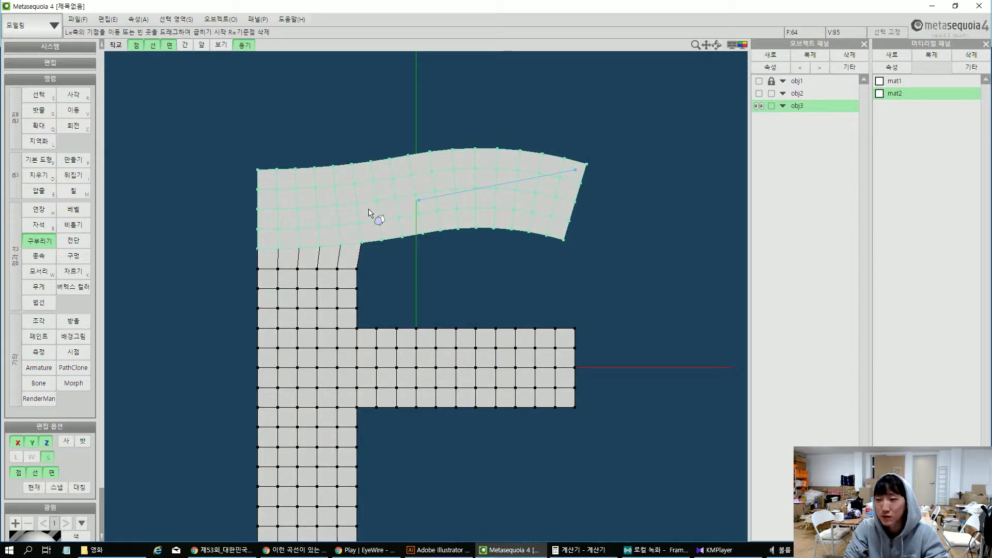
# Show obj2 to compare its curved F with the bent arm, and undo both bends of the top arm
pyautogui.scroll(-5, 377, 212)
pyautogui.click(759, 93)
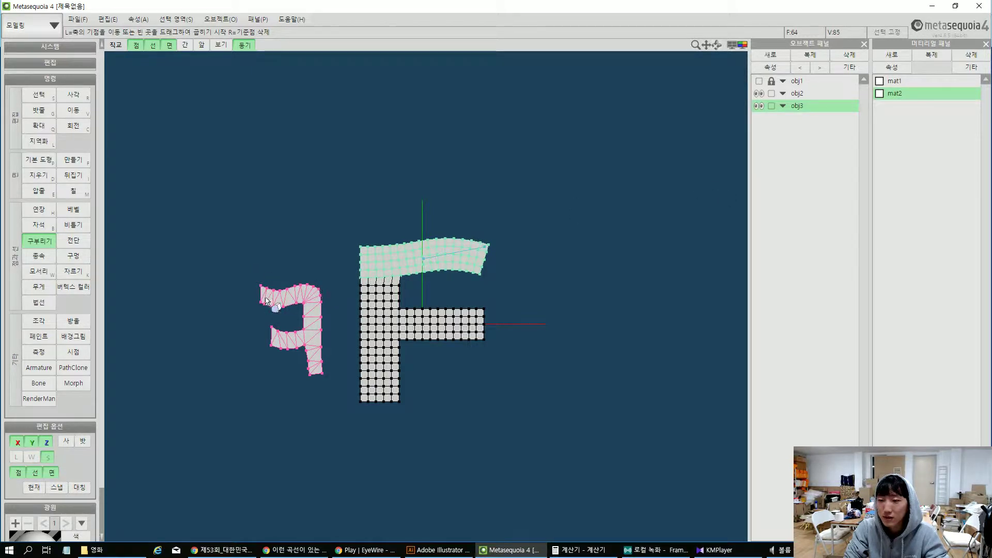
pyautogui.scroll(5, 438, 209)
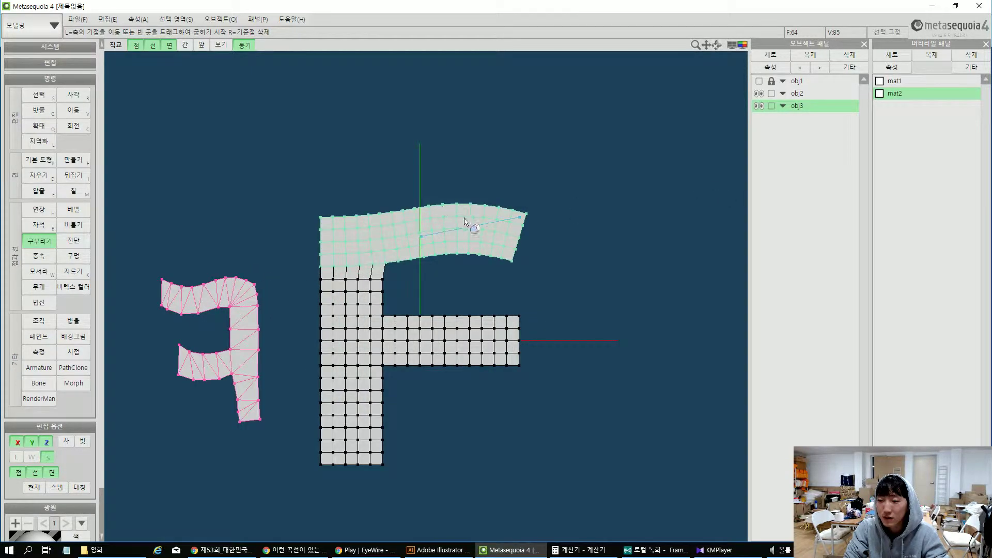
pyautogui.hotkey('ctrl', 'z')
pyautogui.hotkey('ctrl', 'z')
pyautogui.moveTo(505, 224); pyautogui.dragTo(445, 236)
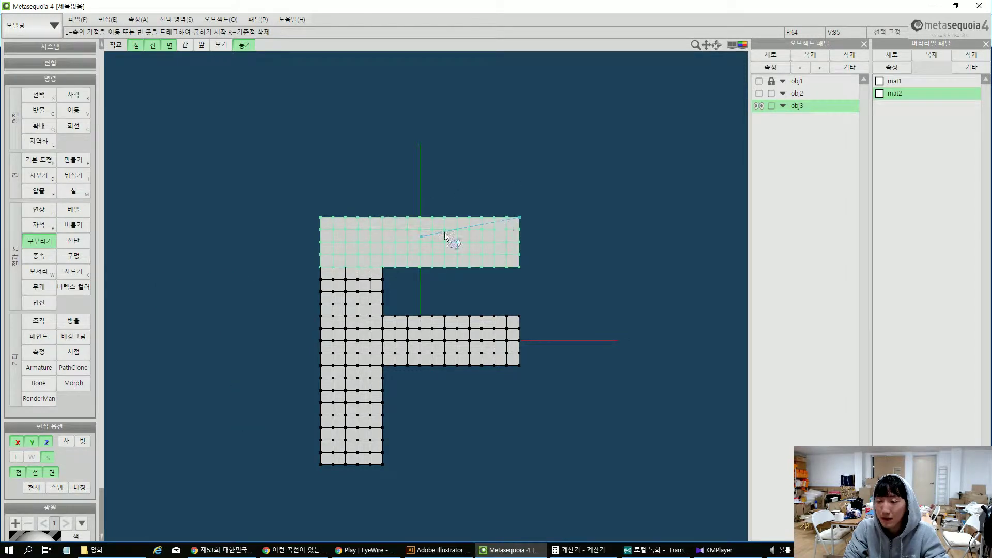
# Replace the bend axis, bend the top arm slightly downward from its left end, check it against obj2, and curve its right half upward
pyautogui.rightClick(353, 207)
pyautogui.moveTo(322, 242); pyautogui.dragTo(329, 242)
pyautogui.moveTo(410, 242); pyautogui.dragTo(547, 253)
pyautogui.click(759, 94)
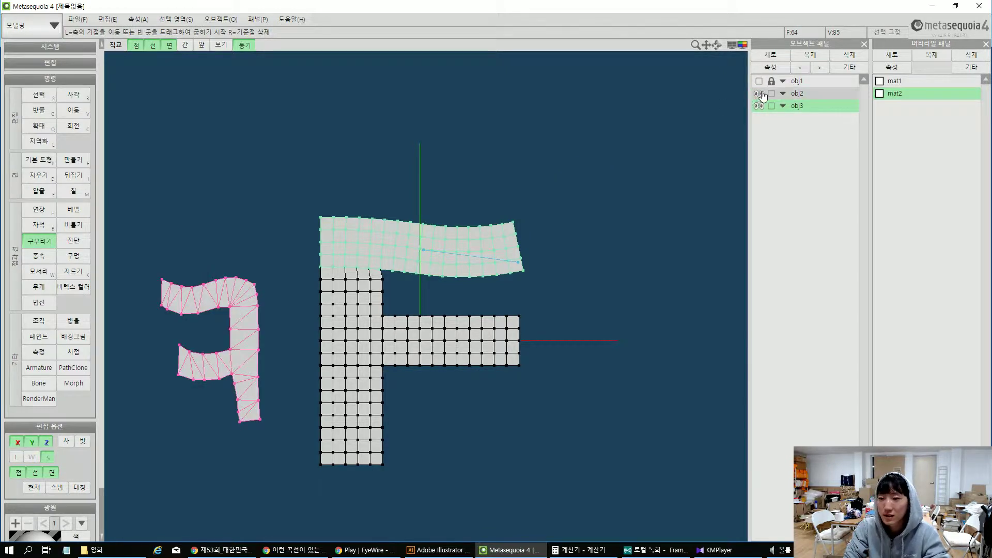
pyautogui.click(762, 94)
pyautogui.moveTo(549, 237)
pyautogui.mouseDown()
pyautogui.moveTo(560, 230)
pyautogui.moveTo(562, 248)
pyautogui.moveTo(553, 238)
pyautogui.mouseUp()
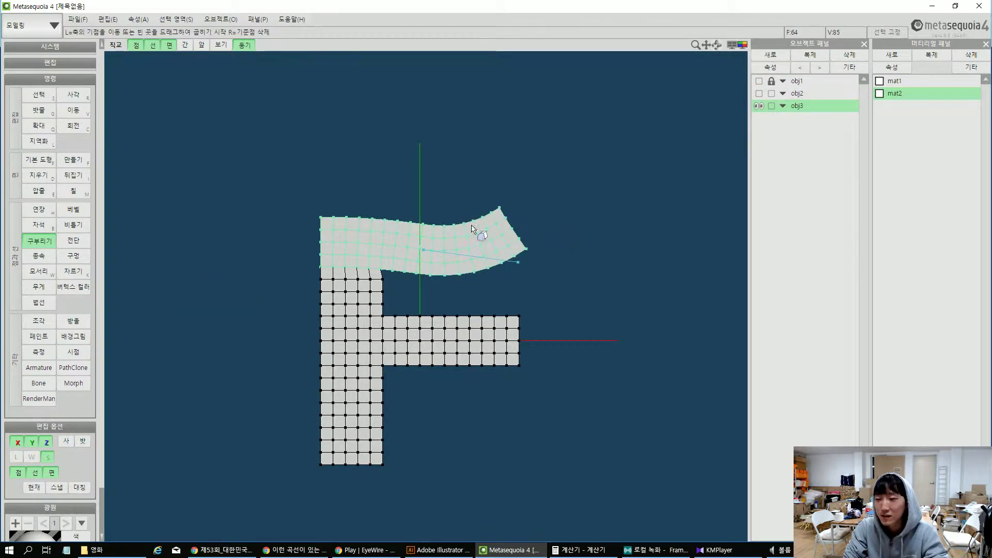
# Shorten the middle arm by selecting and deleting its three end columns of faces
pyautogui.press('r')
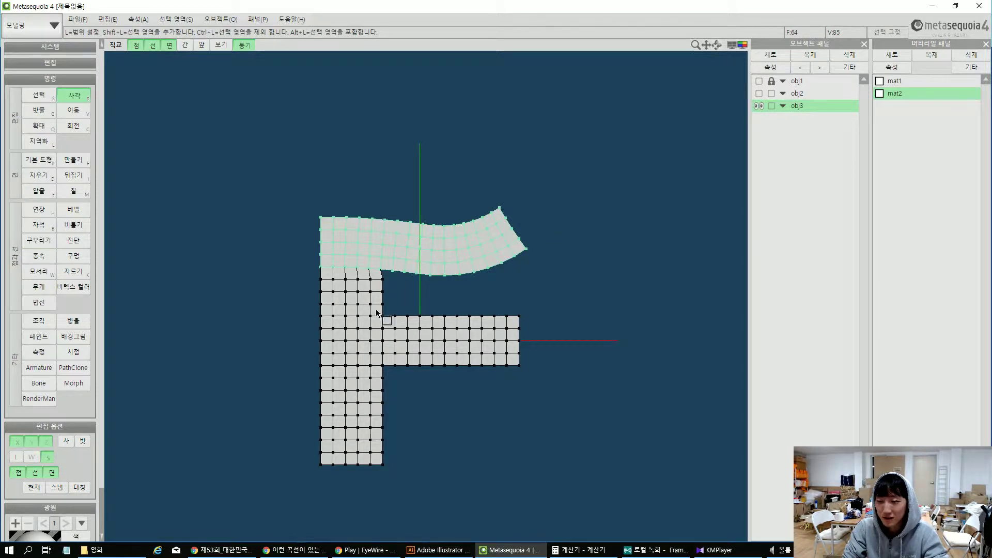
pyautogui.moveTo(376, 309); pyautogui.dragTo(527, 372)
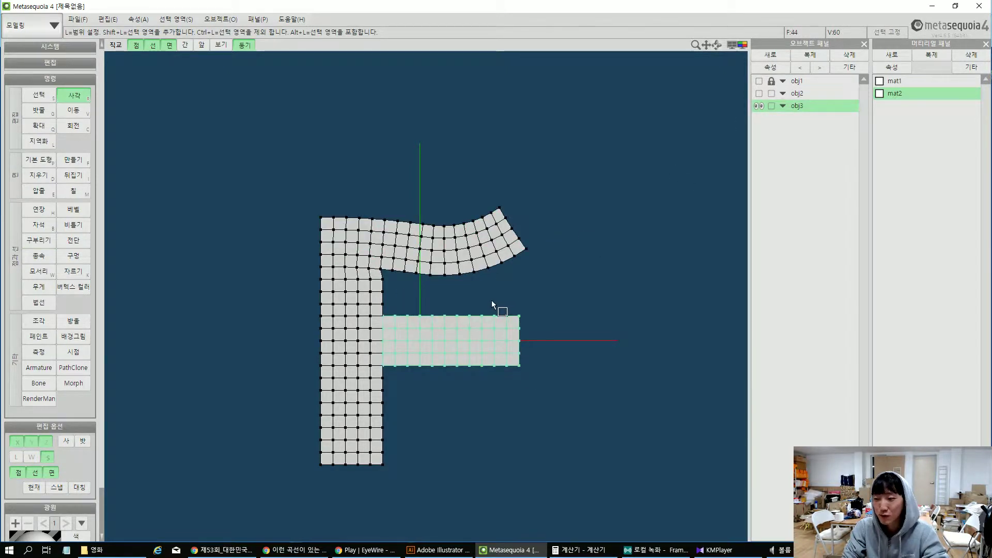
pyautogui.moveTo(491, 302); pyautogui.dragTo(567, 390)
pyautogui.press('Delete')
# Show obj2 as a reference, select the remaining middle arm faces, and activate the Bend tool
pyautogui.click(760, 94)
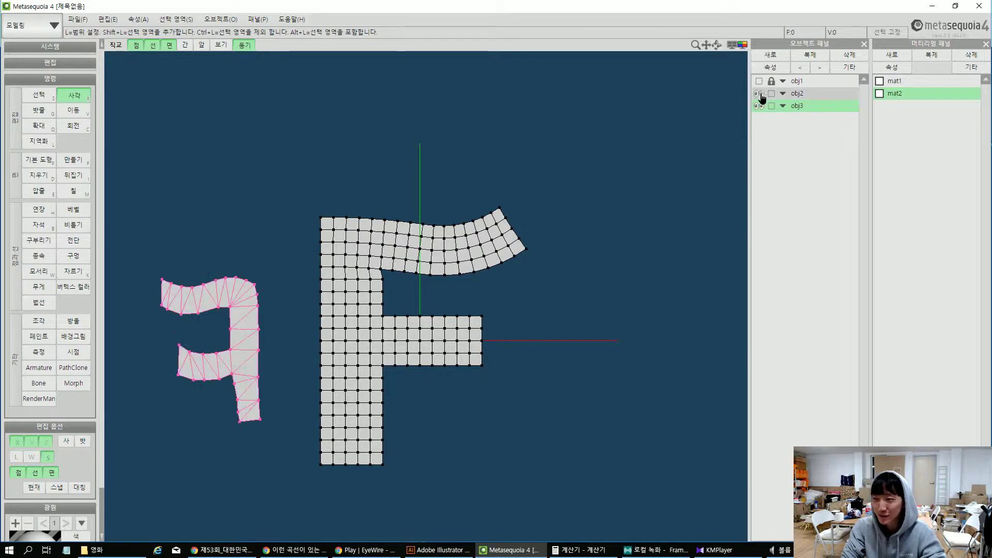
pyautogui.moveTo(375, 312); pyautogui.dragTo(509, 371)
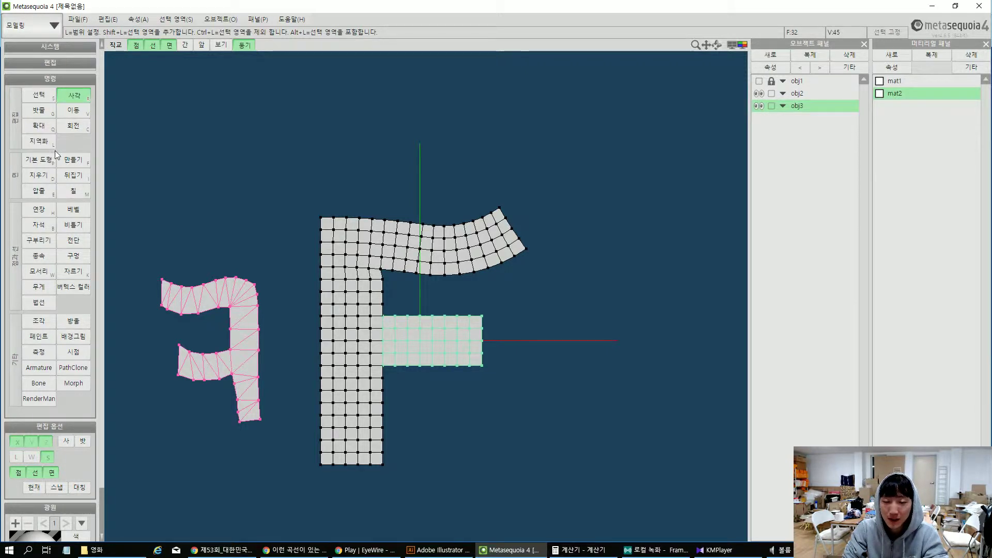
pyautogui.click(48, 239)
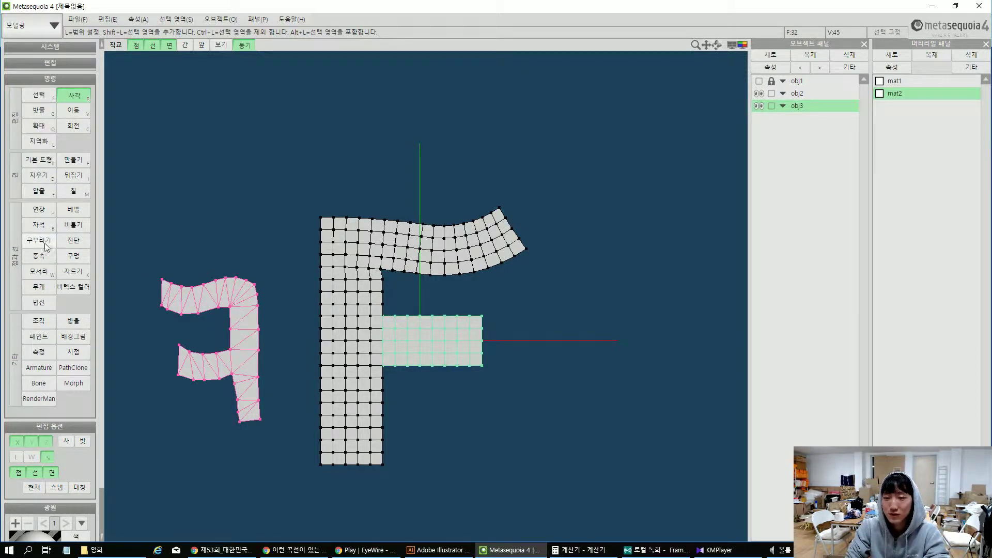
# Try bending the middle arm upward along an axis running its full length, and undo that bend
pyautogui.moveTo(385, 346); pyautogui.dragTo(469, 333)
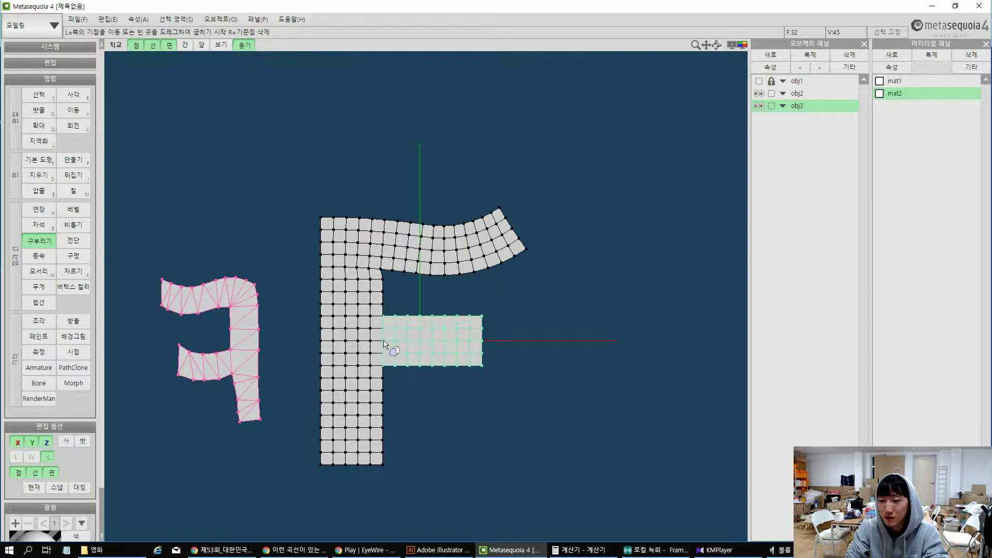
pyautogui.scroll(2, 385, 345)
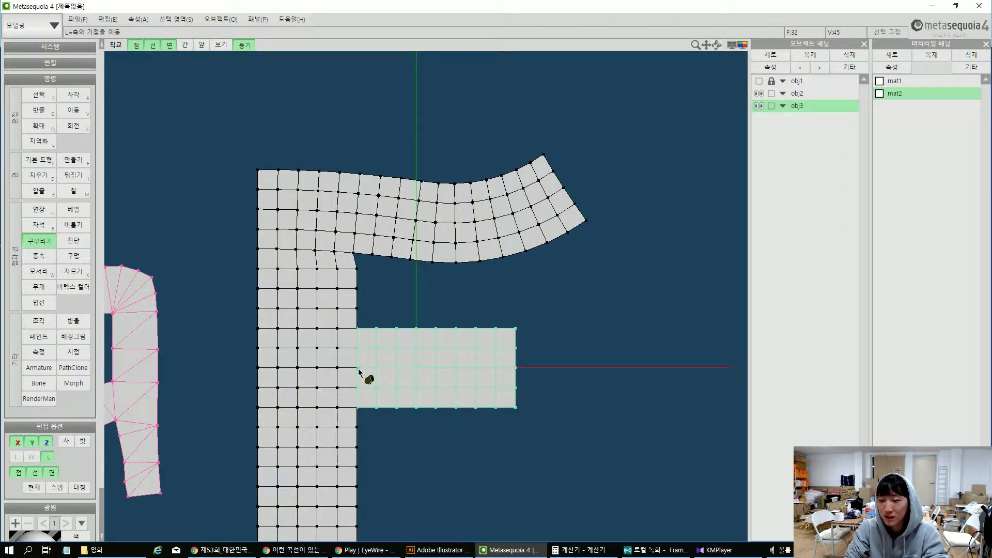
pyautogui.moveTo(359, 371); pyautogui.dragTo(519, 370)
pyautogui.moveTo(609, 358); pyautogui.dragTo(607, 318)
pyautogui.scroll(-3, 554, 340)
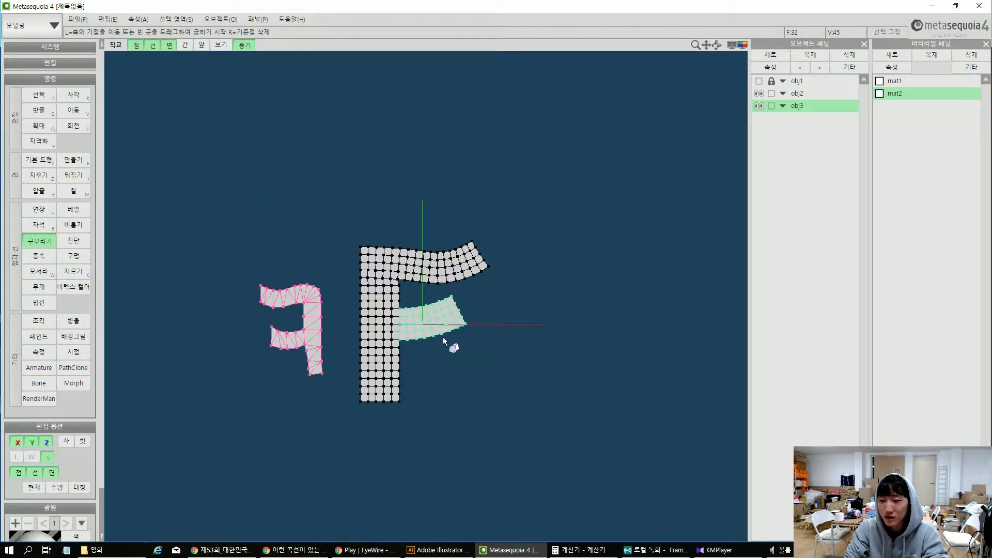
pyautogui.scroll(3, 442, 337)
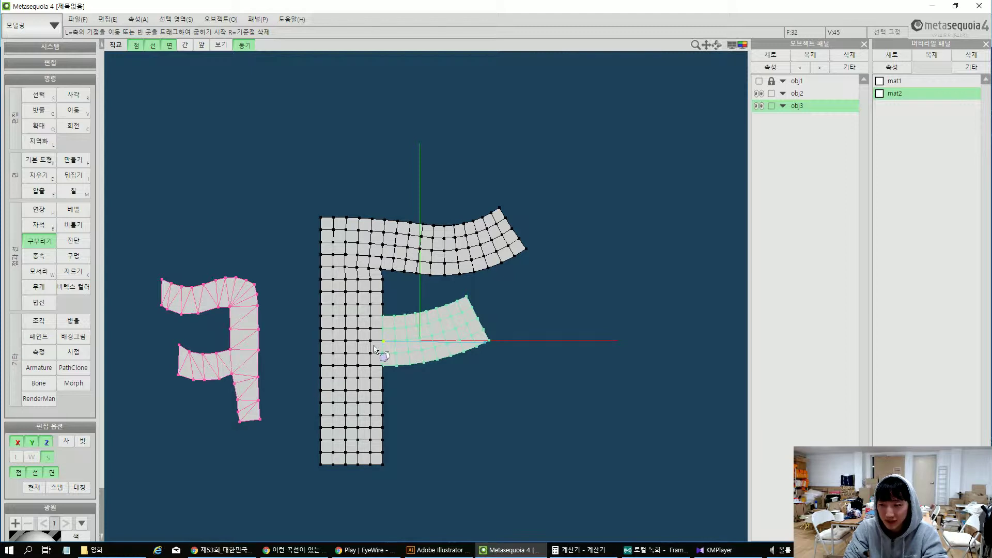
pyautogui.hotkey('ctrl', 'z')
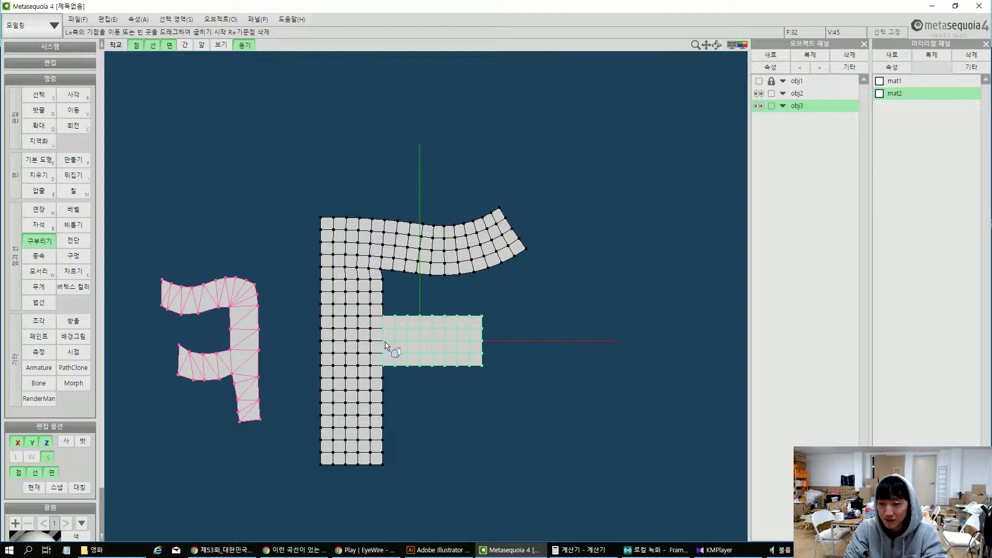
# Bend the middle arm into a sagging arc, and rotate and move it back against the stem
pyautogui.moveTo(387, 346)
pyautogui.mouseDown()
pyautogui.moveTo(428, 345)
pyautogui.moveTo(445, 370)
pyautogui.moveTo(446, 326)
pyautogui.moveTo(474, 303)
pyautogui.moveTo(467, 286)
pyautogui.moveTo(471, 306)
pyautogui.mouseUp()
pyautogui.hotkey('ctrl', 'z')
pyautogui.moveTo(492, 295); pyautogui.dragTo(484, 328)
pyautogui.press('c')
pyautogui.press('v')
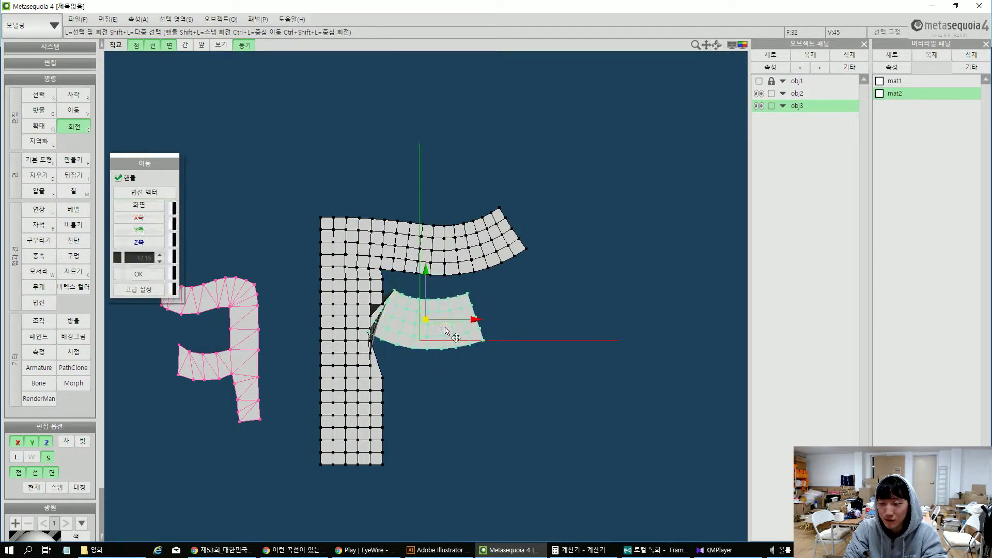
pyautogui.moveTo(426, 322); pyautogui.dragTo(442, 351)
# Move the vertex at the middle arm's upper inner corner toward the stem by X -68.83 and Y 12.51
pyautogui.click(403, 306)
pyautogui.press('r')
pyautogui.moveTo(404, 310)
pyautogui.mouseDown()
pyautogui.moveTo(416, 328)
pyautogui.moveTo(388, 318)
pyautogui.mouseUp()
pyautogui.press('v')
pyautogui.scroll(3, 408, 334)
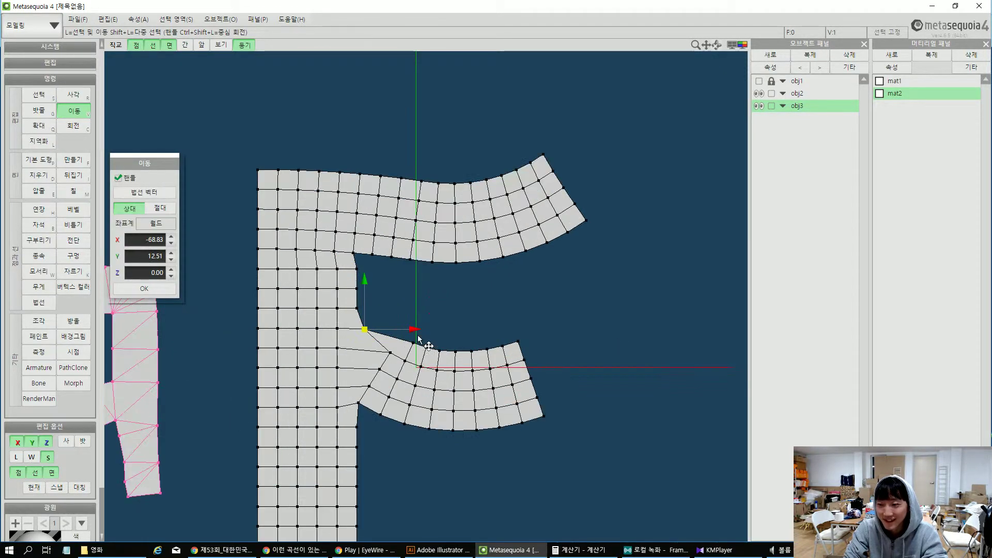
pyautogui.press('r')
pyautogui.scroll(-3, 418, 362)
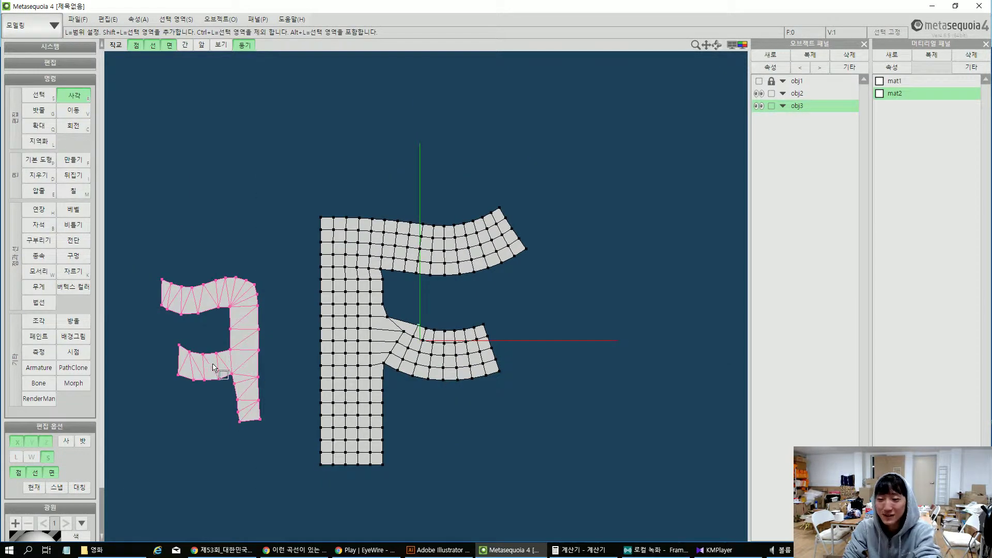
# Select the whole curved F and examine it from the side and front views
pyautogui.moveTo(305, 156); pyautogui.dragTo(554, 479)
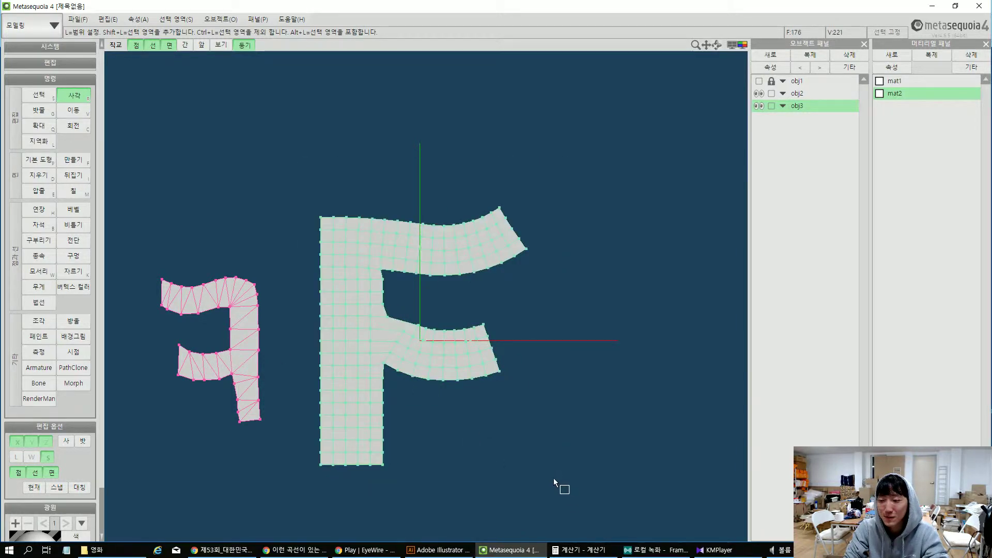
pyautogui.press('c')
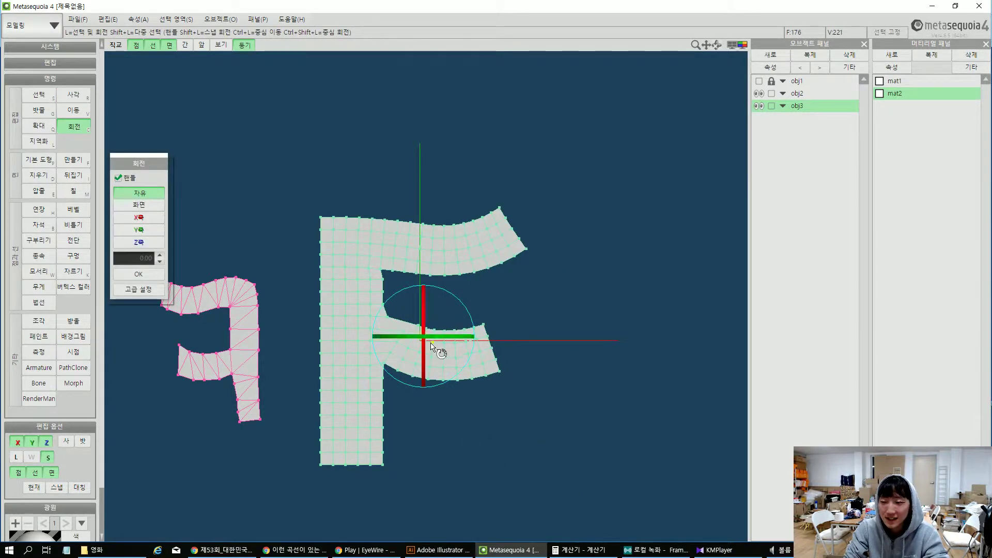
pyautogui.moveTo(460, 339); pyautogui.dragTo(466, 317, button='right')
pyautogui.press('F2')
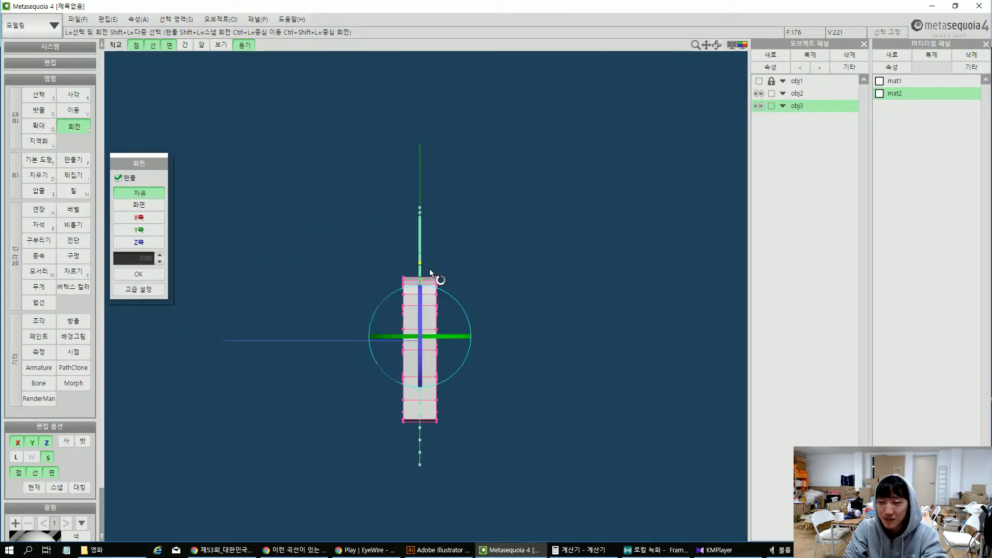
pyautogui.press('F1')
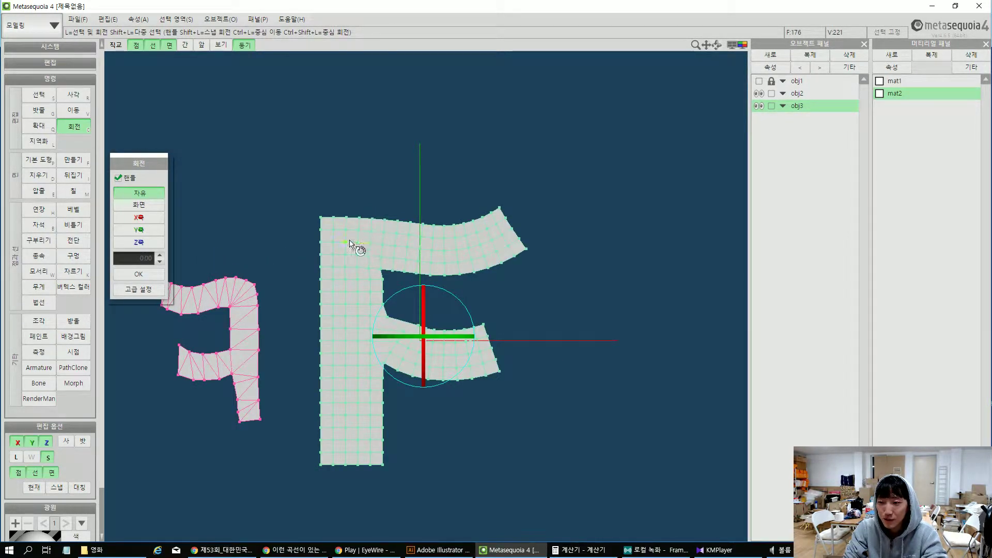
# Remove the inner lengthwise edge loops from both arms and the stem with the Knife tool's continuous erase mode
pyautogui.press('k')
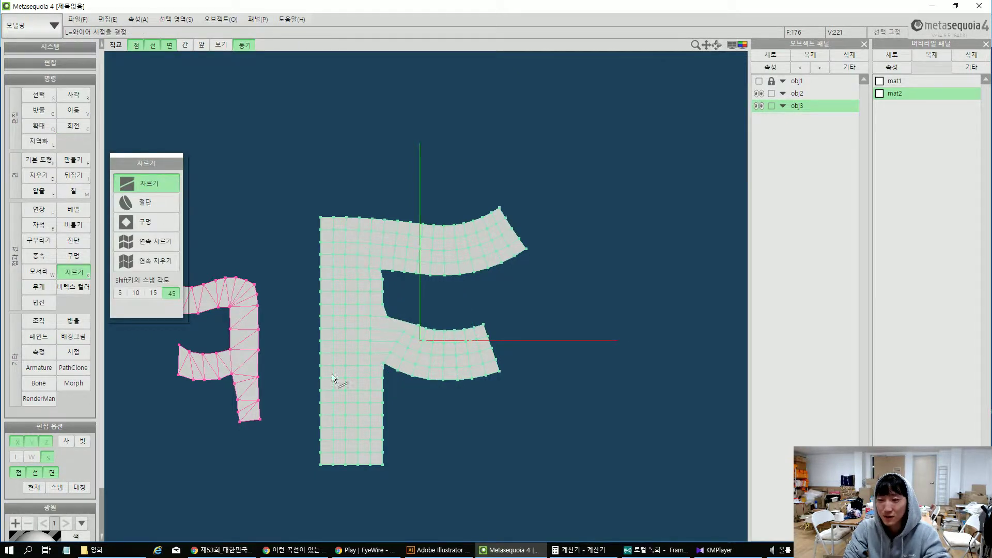
pyautogui.click(166, 264)
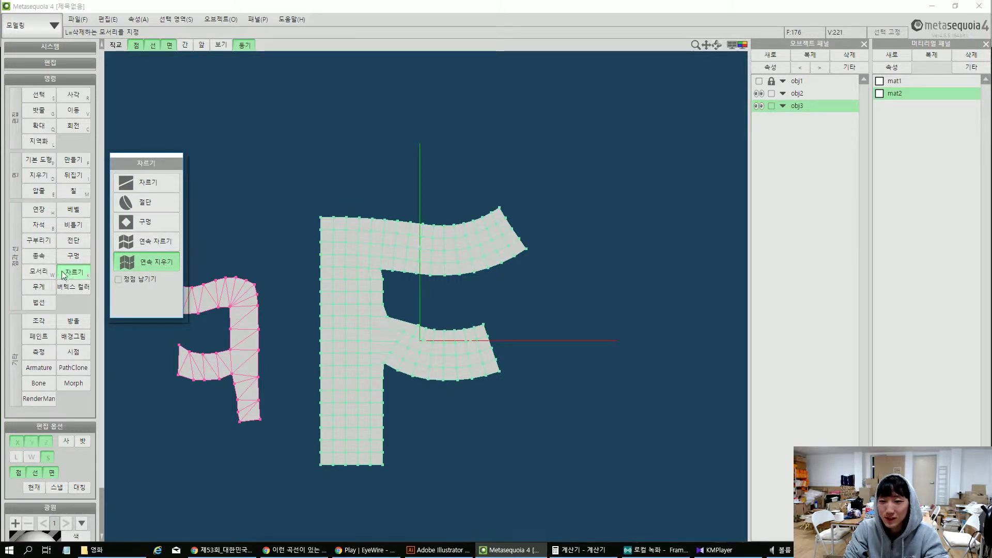
pyautogui.click(443, 240)
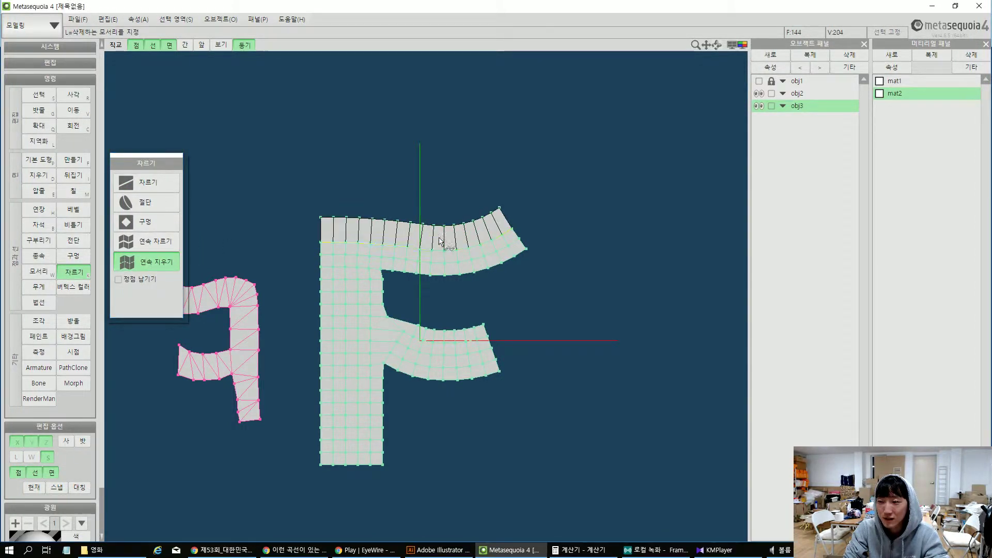
pyautogui.click(428, 349)
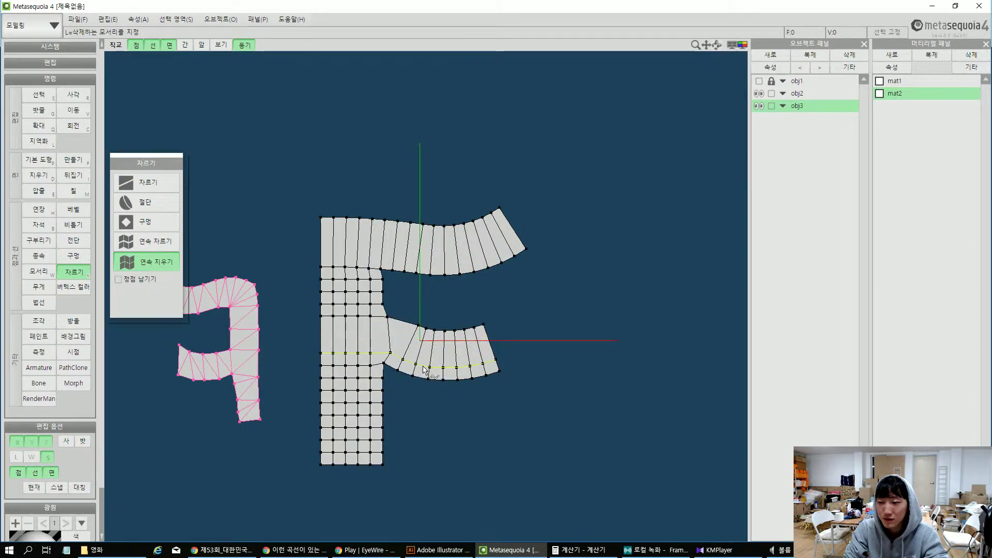
pyautogui.click(345, 349)
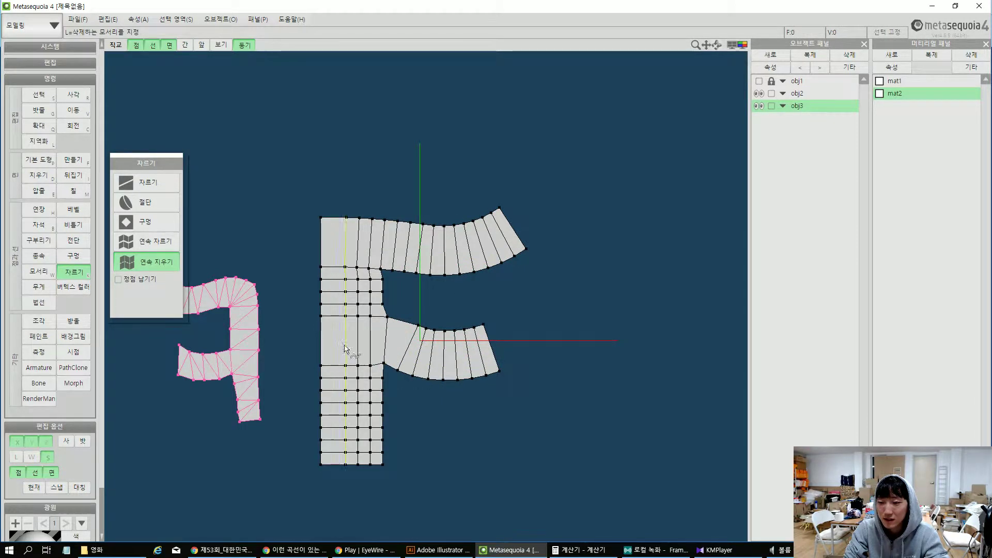
pyautogui.click(372, 349)
# Select the outer left edge vertices of the stem's lower part and move them inward along X
pyautogui.press('r')
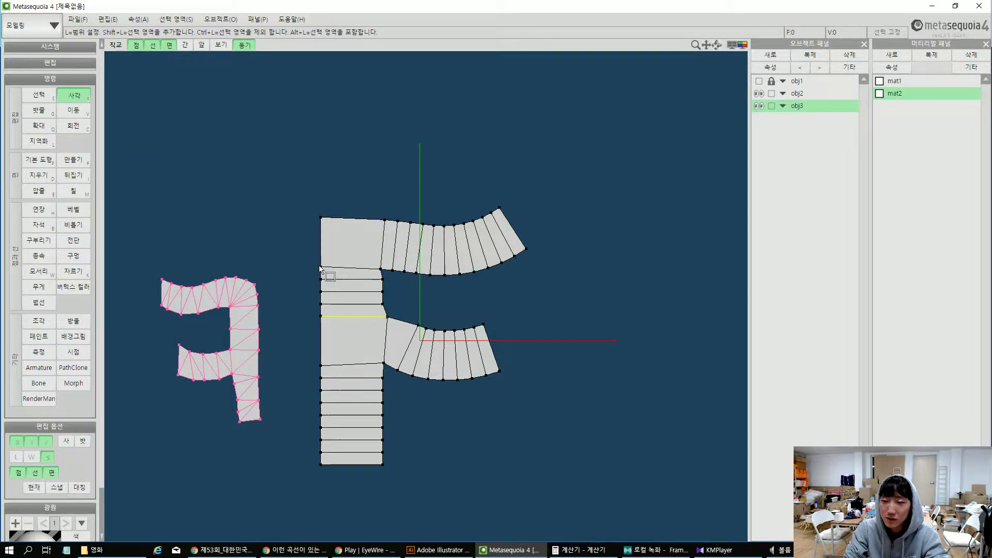
pyautogui.moveTo(305, 353); pyautogui.dragTo(349, 488)
pyautogui.press('v')
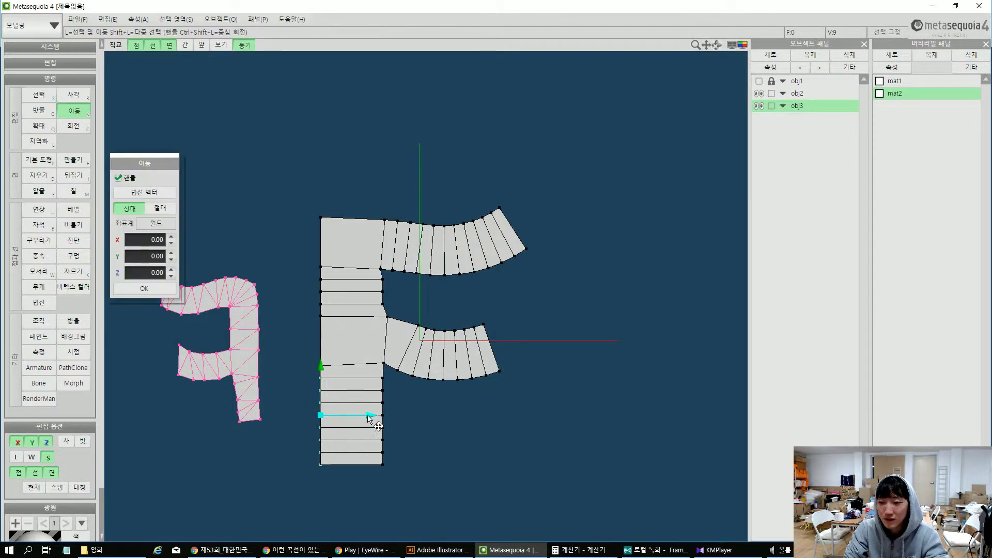
pyautogui.moveTo(370, 415); pyautogui.dragTo(380, 415)
# Rotate the stem's lower outer edge slightly and bend it inward so the stem tapers toward its foot
pyautogui.press('r')
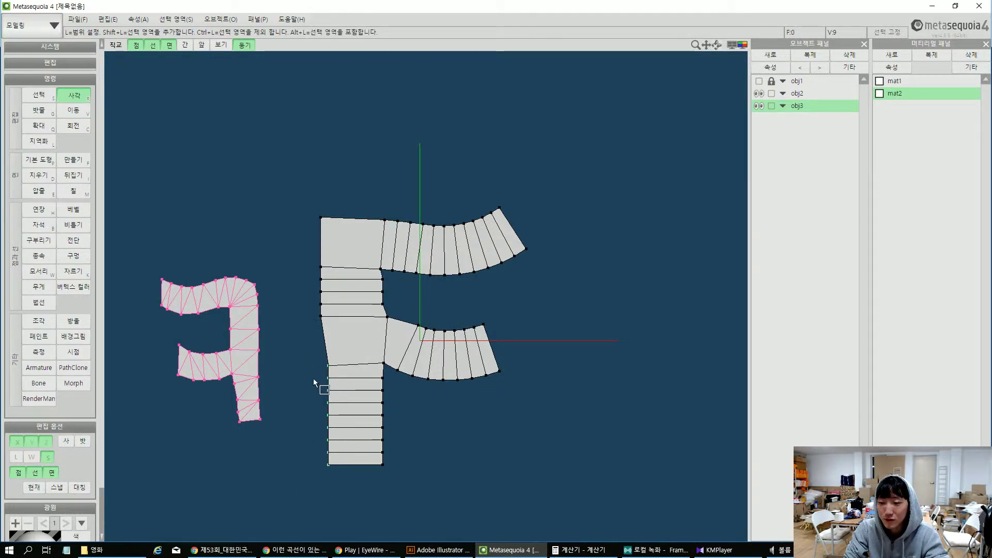
pyautogui.press('c')
pyautogui.moveTo(359, 374); pyautogui.dragTo(356, 371)
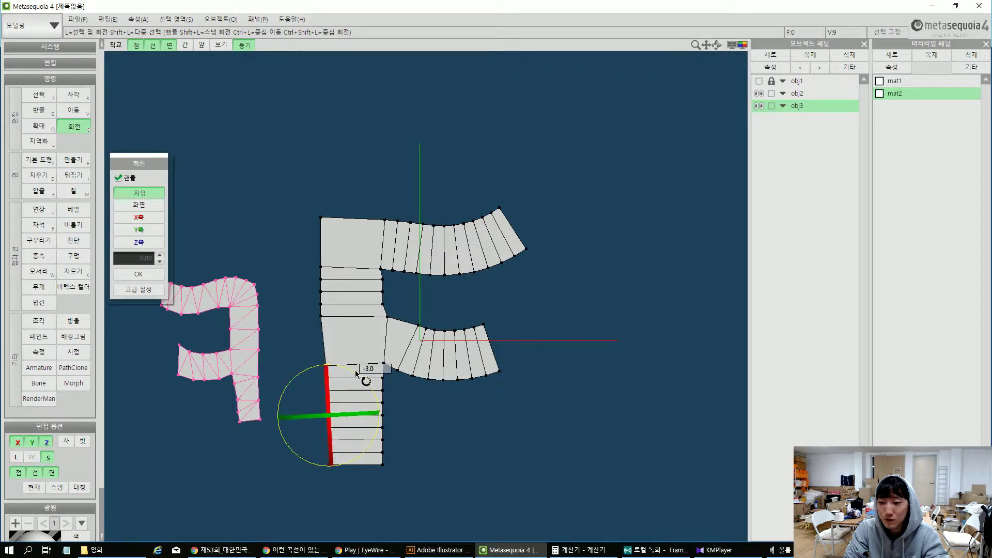
pyautogui.click(49, 242)
pyautogui.moveTo(321, 369); pyautogui.dragTo(353, 503)
# Draw a four-point line above and left of the F, select it, and try the Bend tool on it
pyautogui.press('f')
pyautogui.click(285, 147)
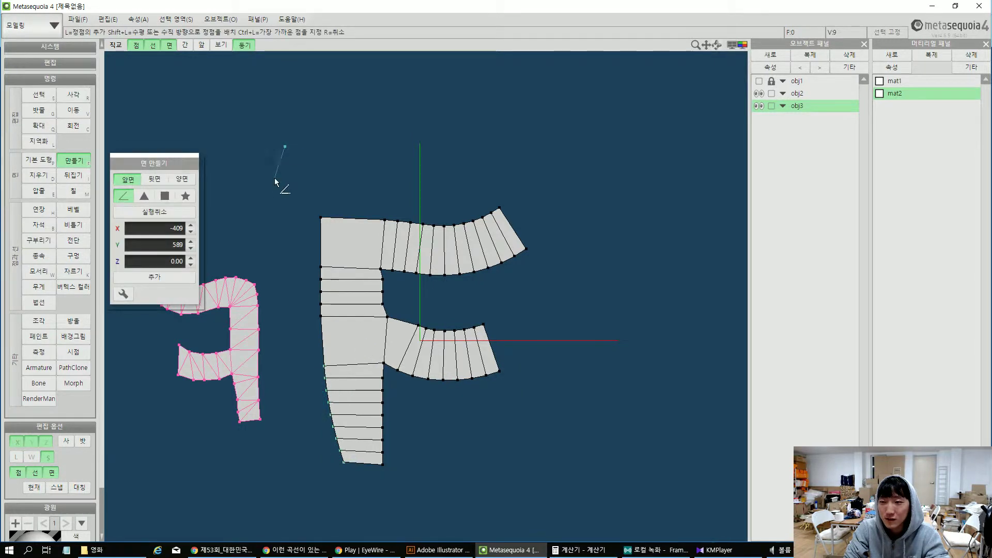
pyautogui.click(274, 178)
pyautogui.click(262, 227)
pyautogui.click(284, 258)
pyautogui.press('r')
pyautogui.moveTo(243, 127); pyautogui.dragTo(310, 270)
pyautogui.click(32, 241)
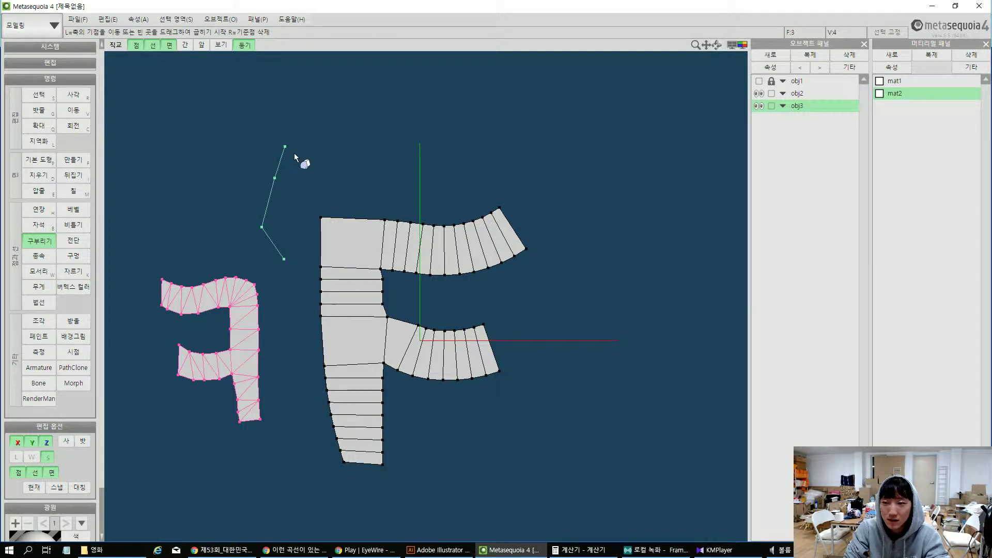
pyautogui.moveTo(287, 148); pyautogui.dragTo(119, 182)
# Delete the test line and select the whole F
pyautogui.press('r')
pyautogui.moveTo(280, 189); pyautogui.dragTo(554, 500)
pyautogui.press('Delete')
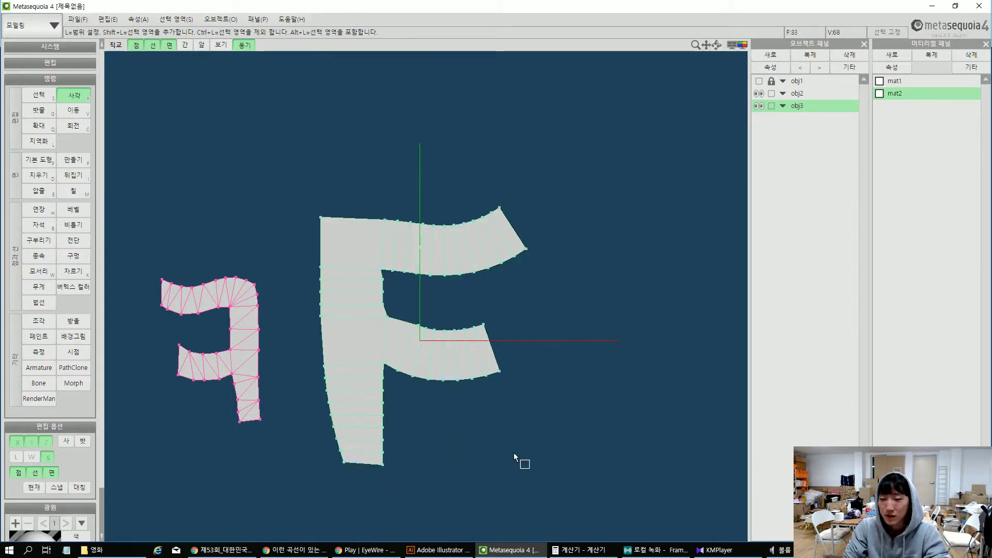
# Try a normal extrusion of the selected F faces with a distance of 50.00
pyautogui.moveTo(513, 450)
pyautogui.mouseDown(button='right')
pyautogui.moveTo(481, 457)
pyautogui.moveTo(508, 462)
pyautogui.mouseUp(button='right')
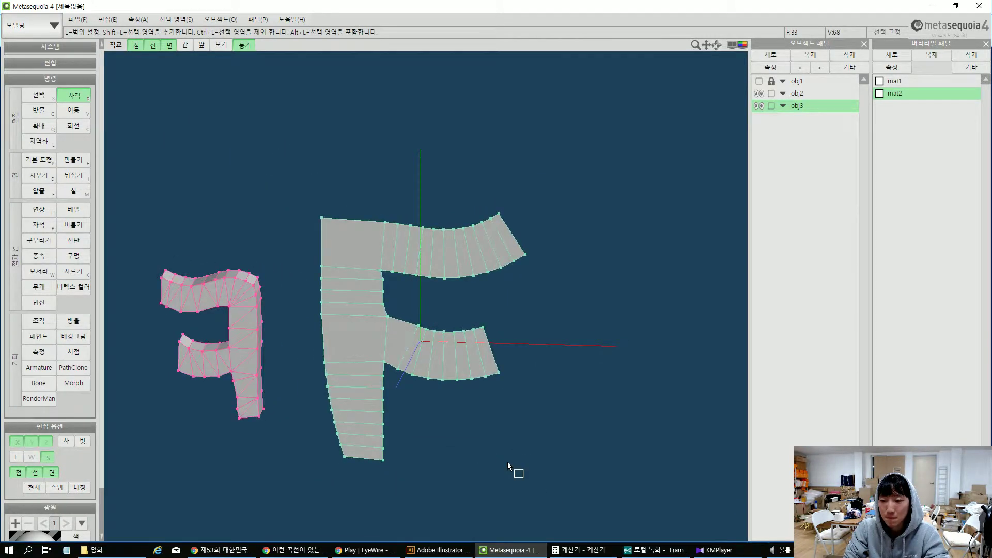
pyautogui.hotkey('ctrl', 'e')
pyautogui.click(472, 356)
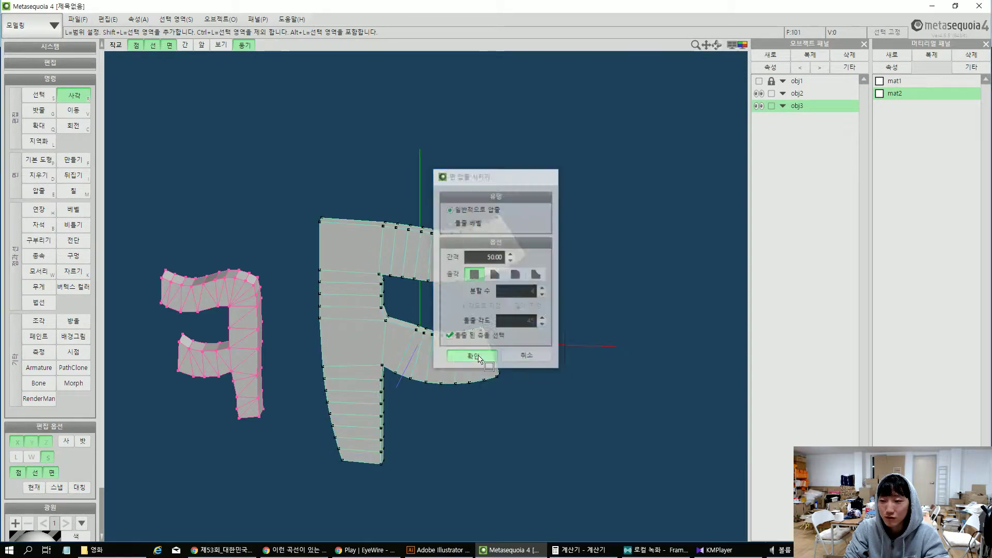
pyautogui.moveTo(491, 361); pyautogui.dragTo(421, 410, button='right')
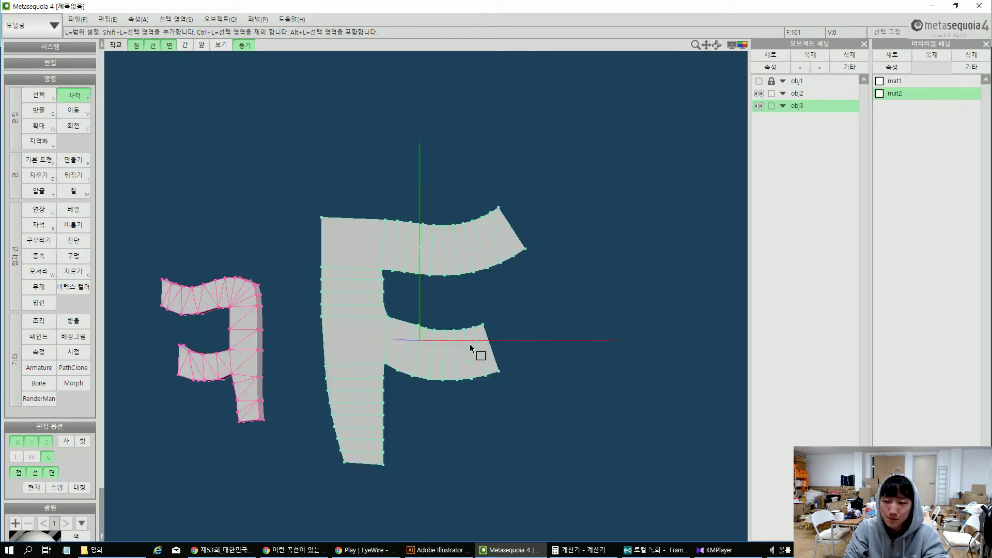
# Scale the flat F down uniformly to about the size of obj2 and activate the Move tool
pyautogui.press('q')
pyautogui.moveTo(424, 341); pyautogui.dragTo(373, 365)
pyautogui.press('v')
pyautogui.moveTo(406, 368); pyautogui.dragTo(368, 383, button='right')
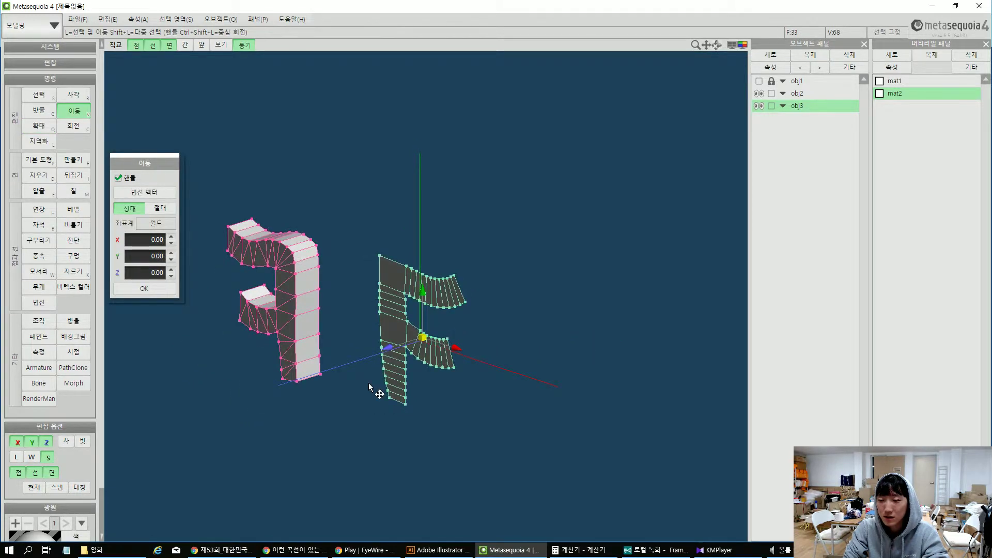
# Extrude the selected faces of the scaled-down flat F to give it thickness
pyautogui.hotkey('ctrl', 'e')
pyautogui.click(478, 358)
pyautogui.moveTo(502, 374); pyautogui.dragTo(460, 429, button='right')
# Select the points along one side of the extruded F and mirror them across to the opposite side
pyautogui.press('r')
pyautogui.moveTo(368, 248); pyautogui.dragTo(416, 415)
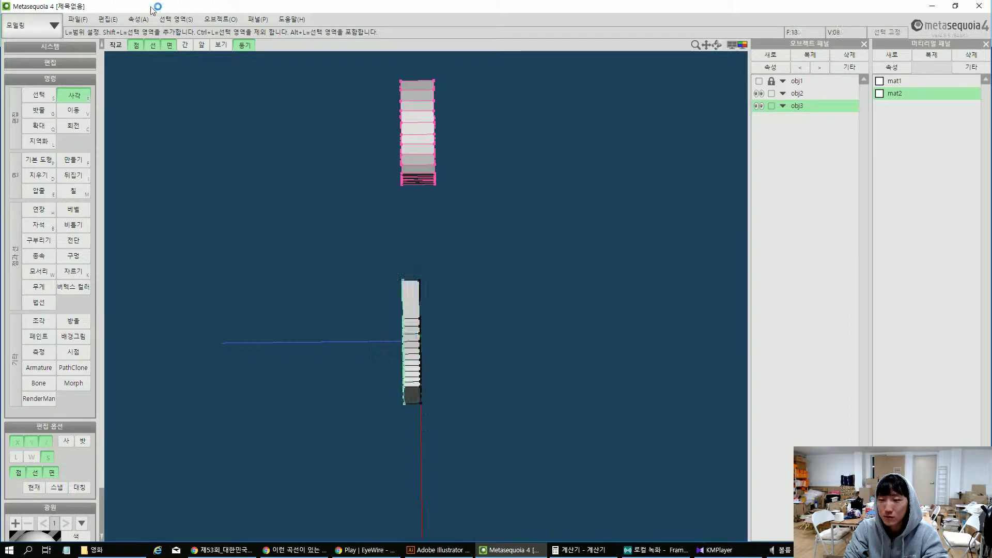
pyautogui.moveTo(251, 313); pyautogui.dragTo(293, 279, button='right')
pyautogui.moveTo(439, 342); pyautogui.dragTo(393, 362, button='right')
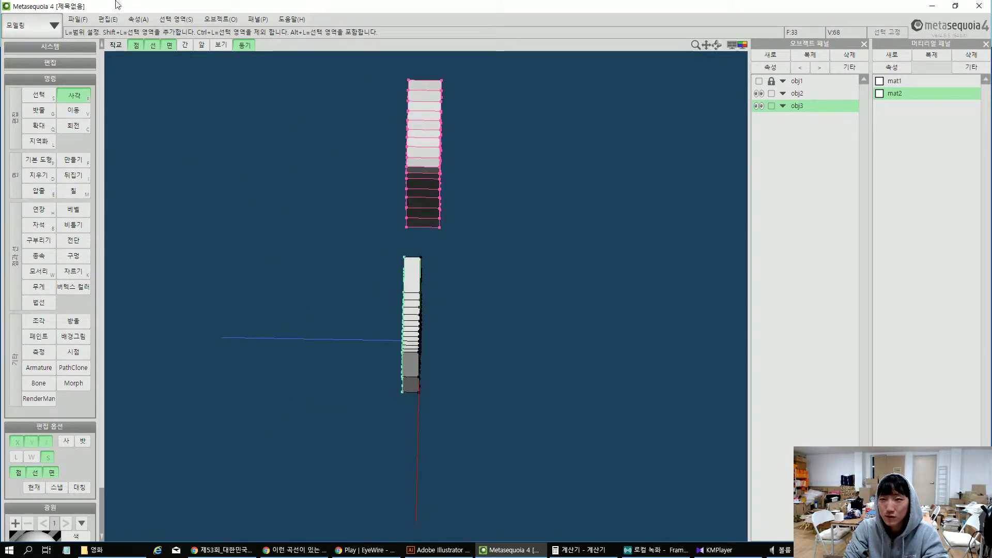
pyautogui.click(169, 24)
pyautogui.click(176, 145)
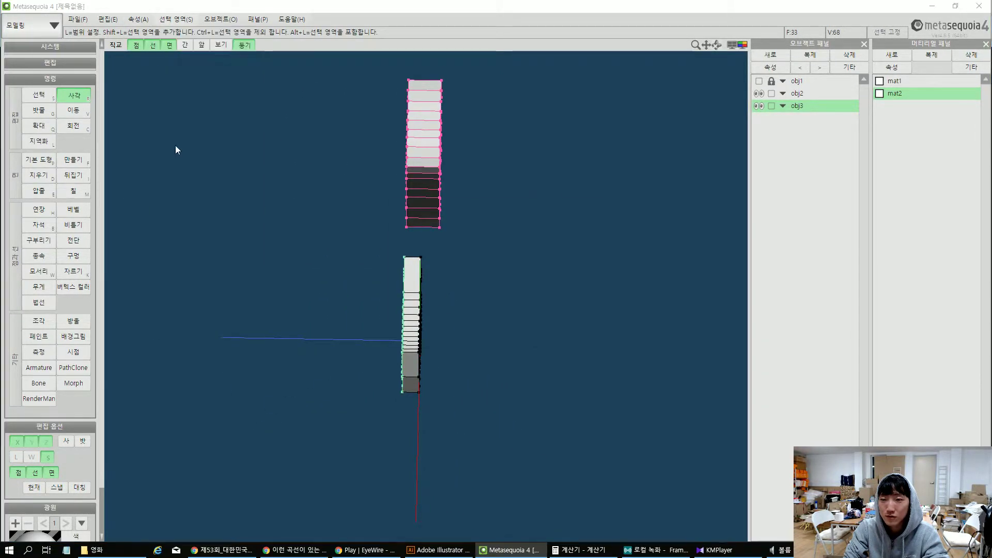
pyautogui.click(500, 328)
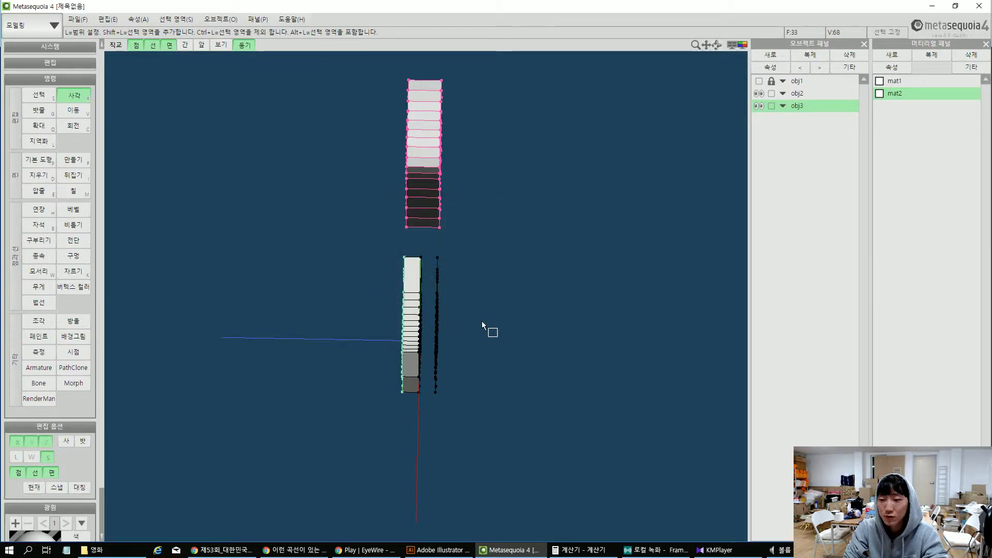
# Select the F's inner point row together with the mirrored row and align them on Z at -50.00
pyautogui.moveTo(482, 322); pyautogui.dragTo(419, 272, button='right')
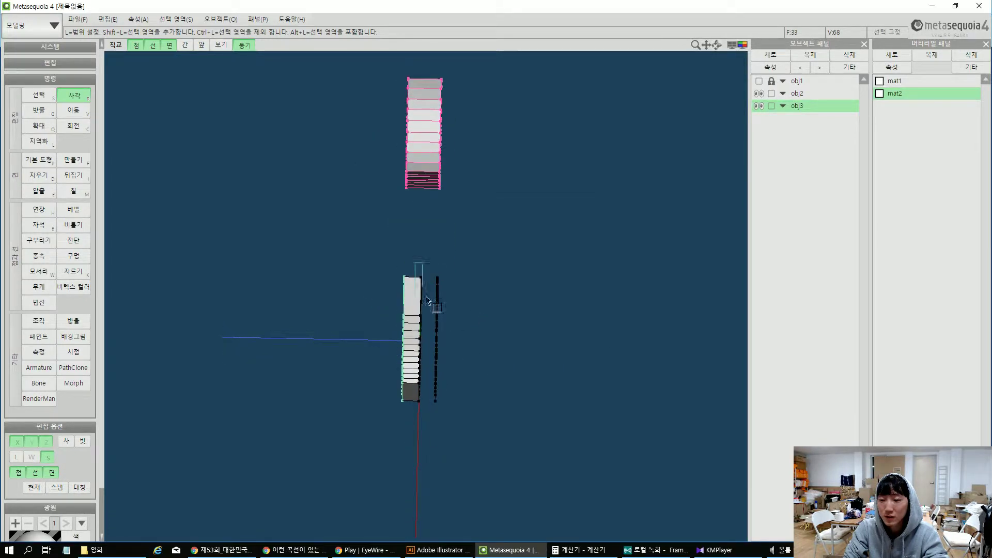
pyautogui.moveTo(427, 299); pyautogui.dragTo(483, 404)
pyautogui.click(176, 19)
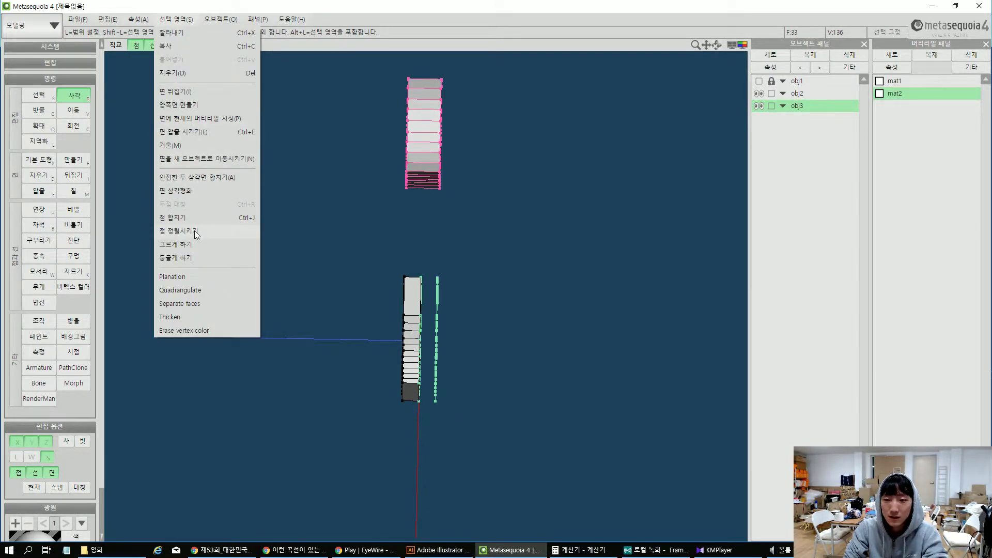
pyautogui.click(168, 231)
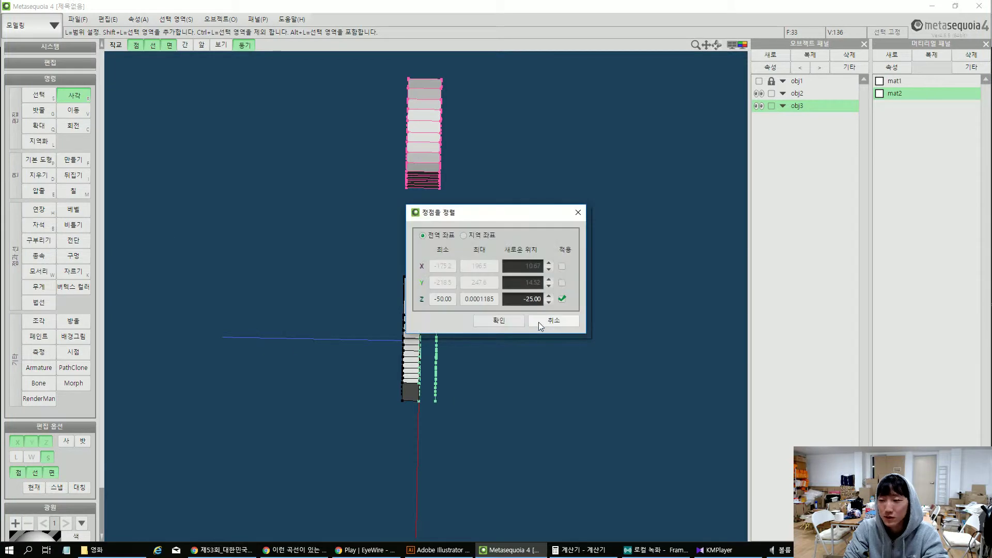
pyautogui.click(497, 321)
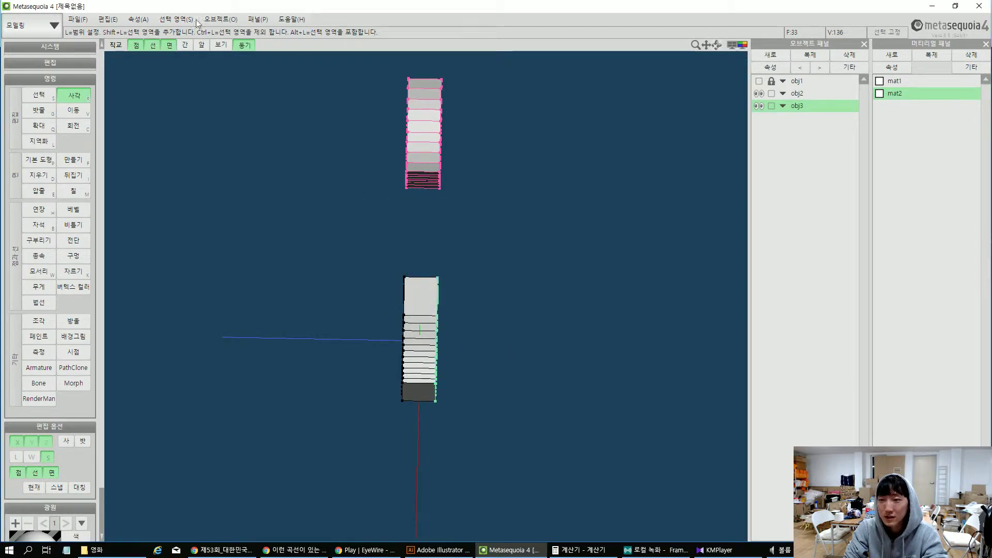
# Merge the F object's closely spaced points
pyautogui.click(221, 19)
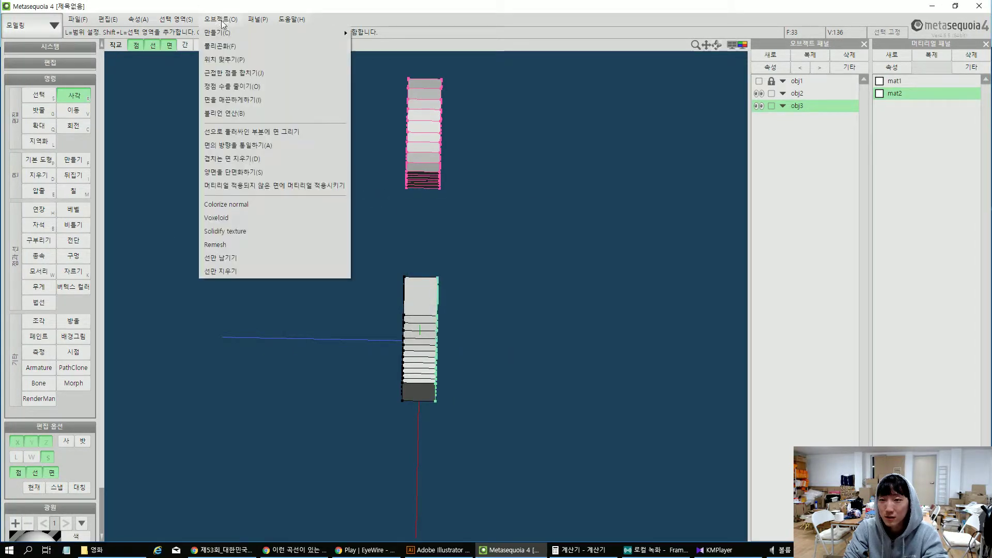
pyautogui.click(228, 73)
pyautogui.click(454, 301)
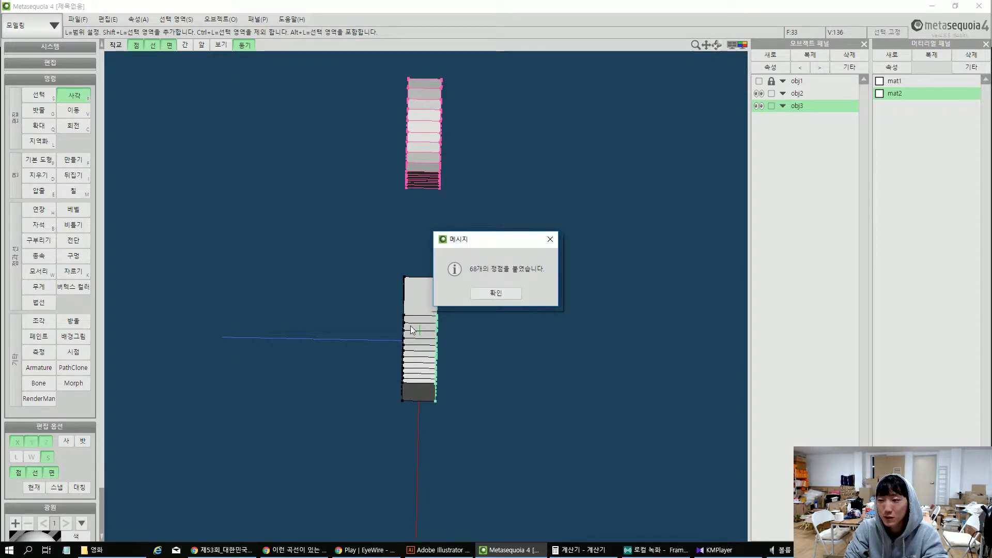
pyautogui.click(501, 297)
# Select the whole thickened F and rotate it 180 degrees about the Y axis
pyautogui.moveTo(322, 365); pyautogui.dragTo(354, 326, button='right')
pyautogui.moveTo(339, 213); pyautogui.dragTo(503, 434)
pyautogui.press('v')
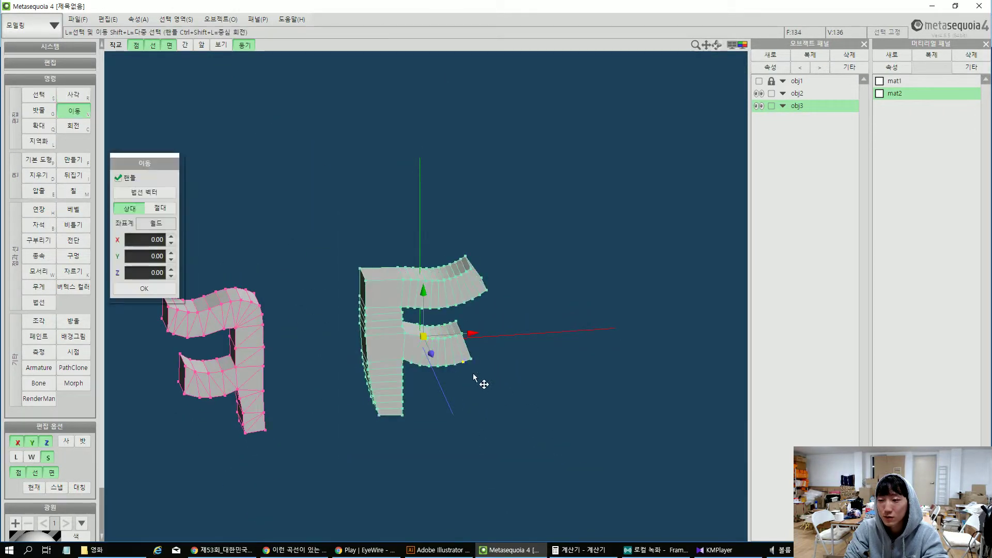
pyautogui.moveTo(439, 344); pyautogui.dragTo(426, 341, button='right')
pyautogui.press('c')
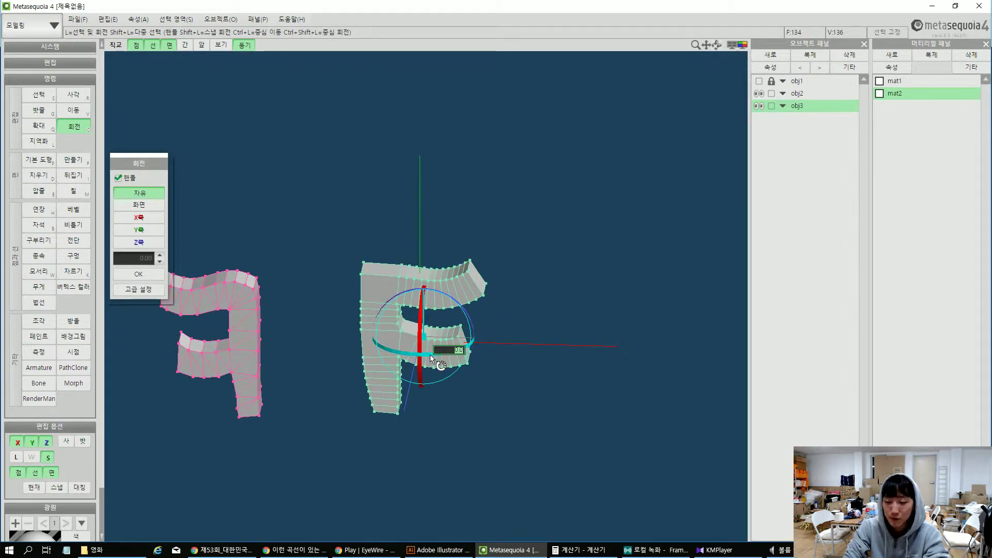
pyautogui.write('180')
pyautogui.press('Return')
pyautogui.moveTo(430, 354)
pyautogui.mouseDown(button='right')
pyautogui.moveTo(440, 356)
pyautogui.moveTo(438, 340)
pyautogui.mouseUp(button='right')
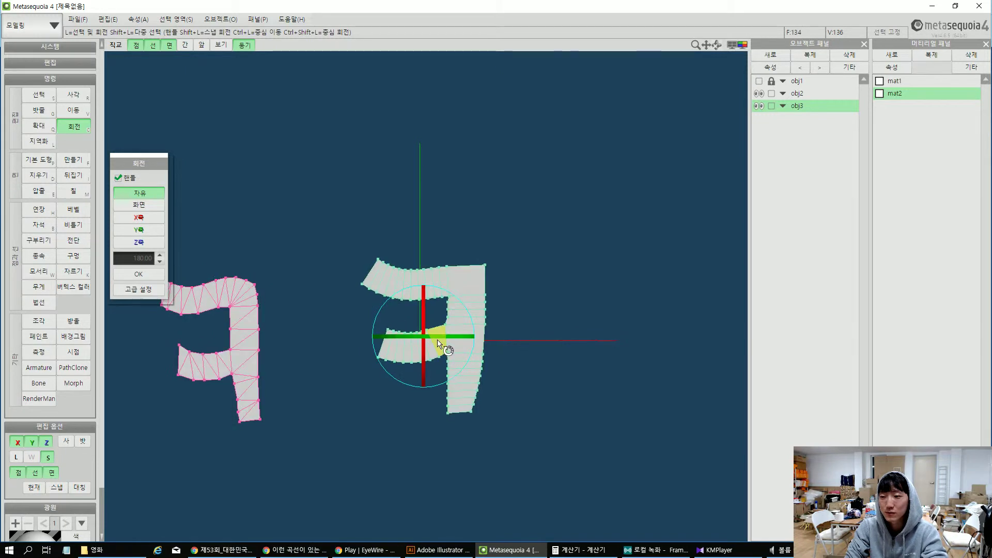
# Move the rotated F about -245.6 along X and slightly down toward obj2, and scale it down slightly to match
pyautogui.press('v')
pyautogui.moveTo(474, 339); pyautogui.dragTo(399, 339)
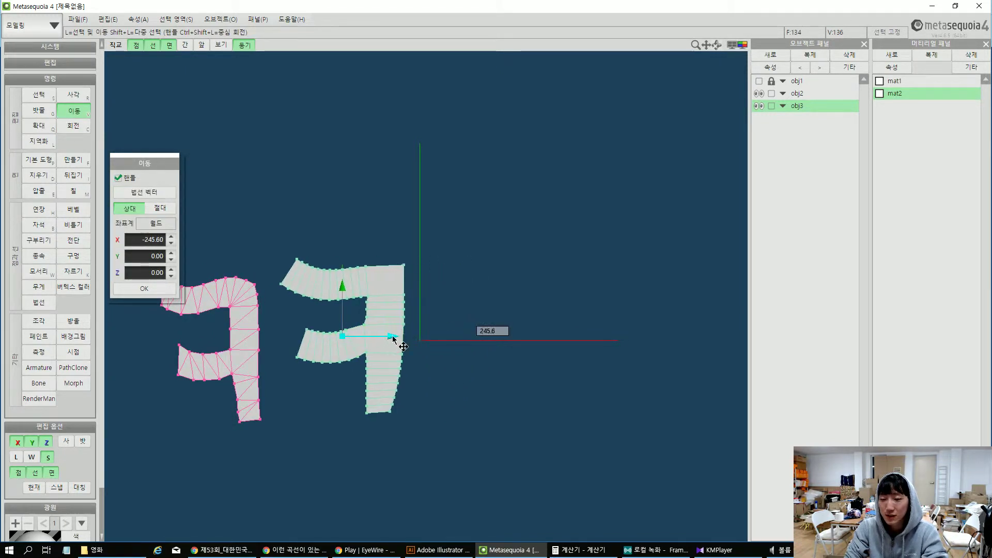
pyautogui.moveTo(344, 288); pyautogui.dragTo(344, 297)
pyautogui.press('q')
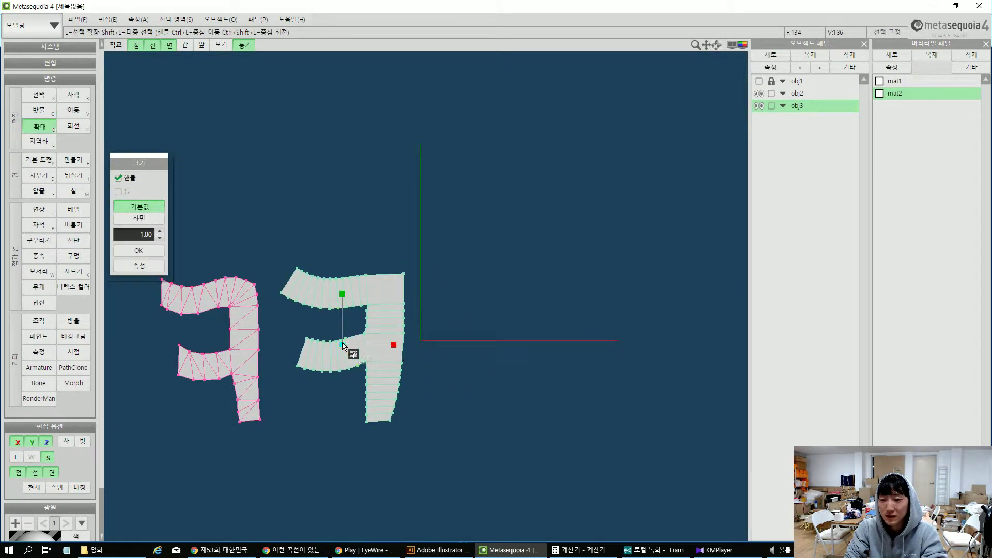
pyautogui.moveTo(343, 345); pyautogui.dragTo(331, 346)
pyautogui.press('v')
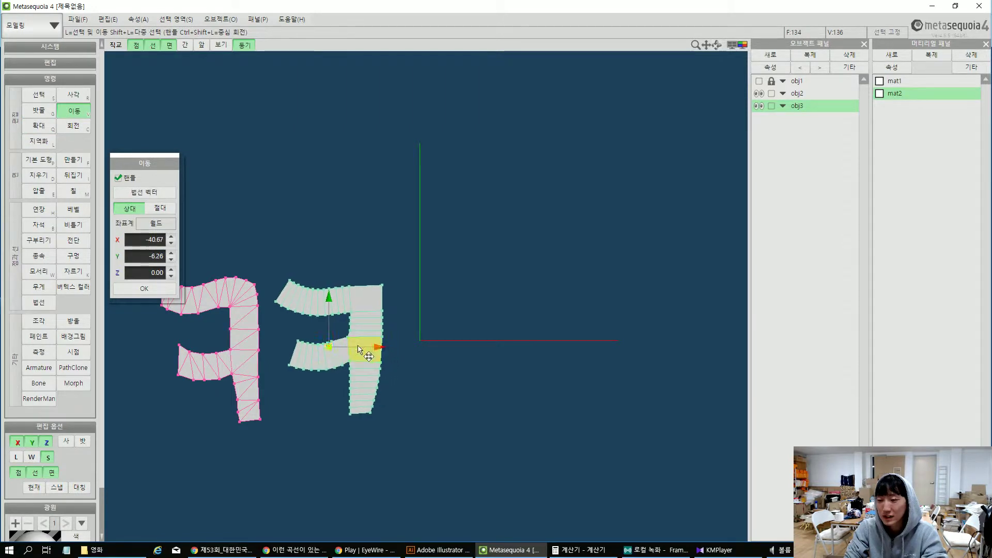
# Select both F models and move them about -250.29 along X, away from the origin
pyautogui.scroll(-3, 358, 344)
pyautogui.press('r')
pyautogui.moveTo(240, 280); pyautogui.dragTo(433, 422)
pyautogui.press('v')
pyautogui.moveTo(381, 329); pyautogui.dragTo(329, 329)
# Create a new object and lock obj2 and obj3
pyautogui.click(770, 54)
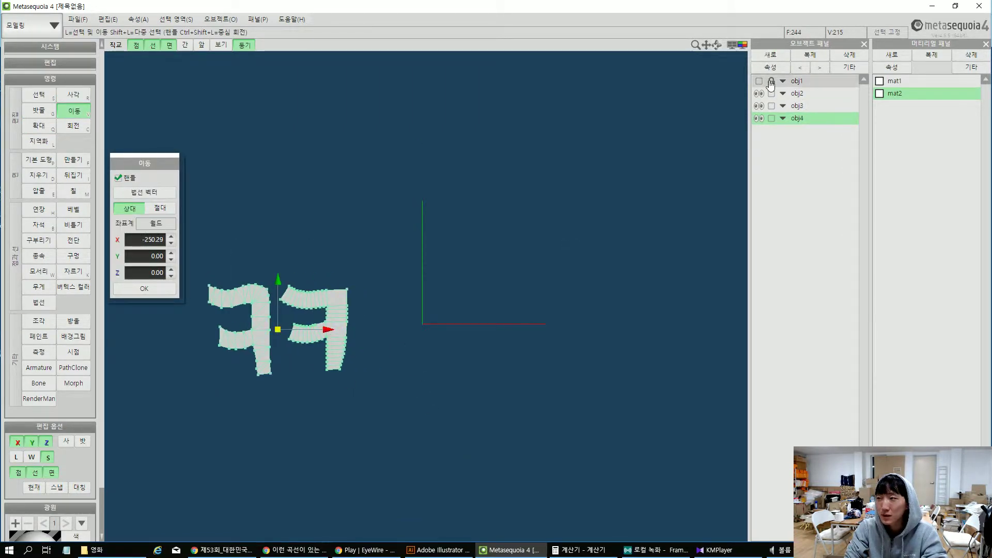
pyautogui.click(772, 93)
pyautogui.click(772, 106)
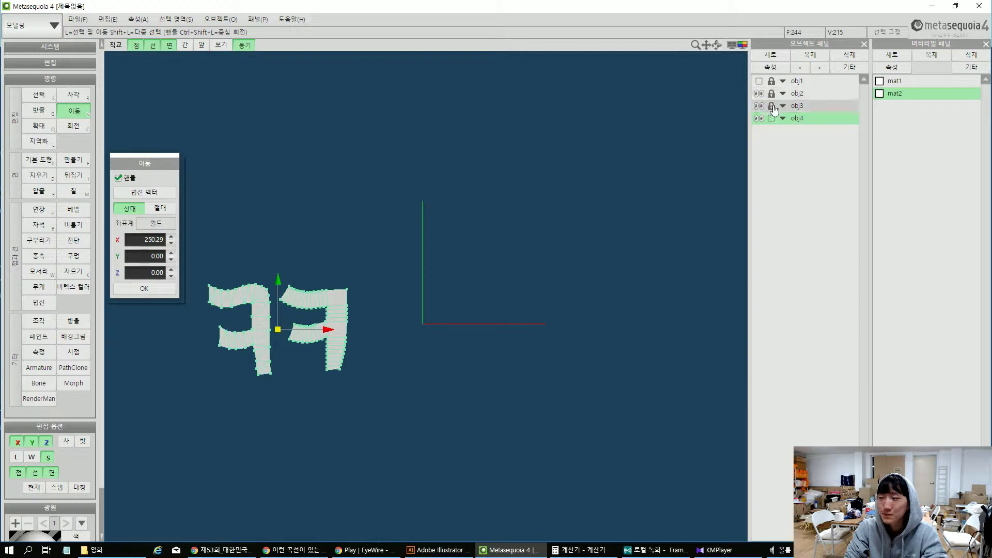
# Open the text creation settings and consult the F sketch on the forum page in Chrome, returning to Metasequoia
pyautogui.click(187, 21)
pyautogui.moveTo(220, 20)
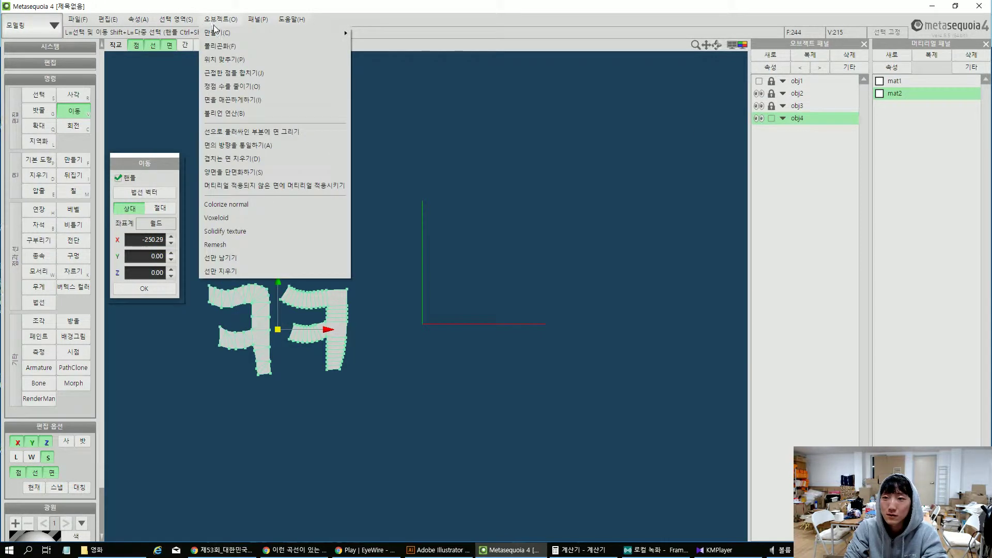
pyautogui.click(359, 45)
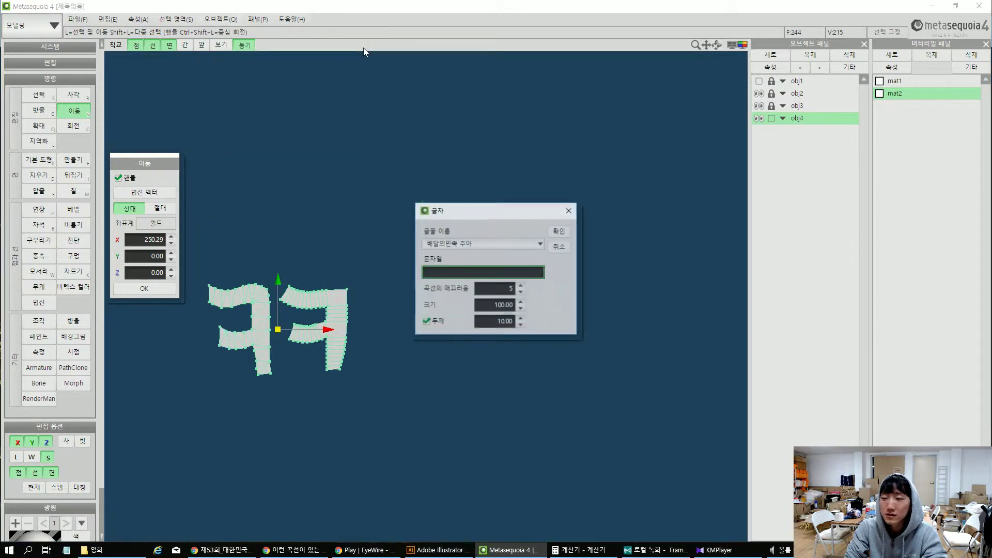
pyautogui.press('Tab')
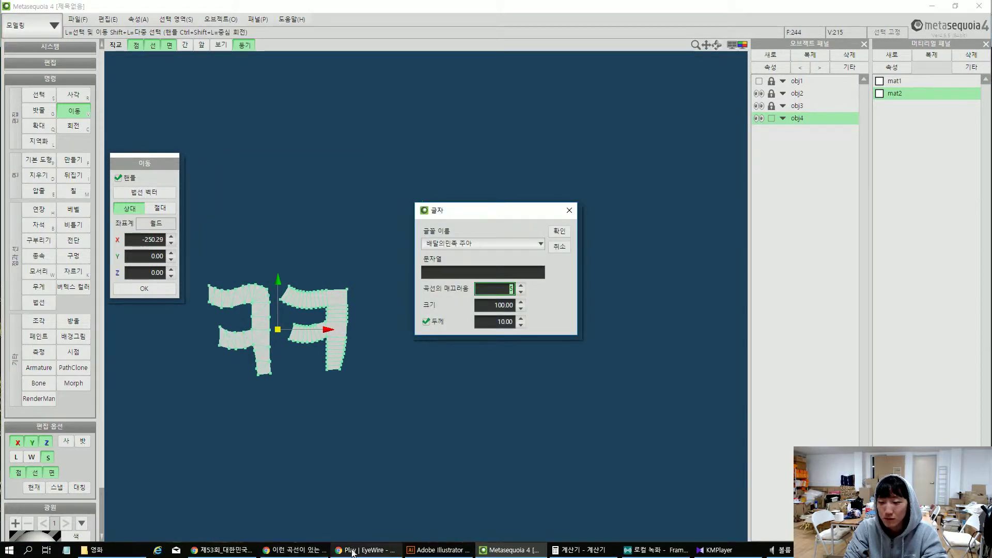
pyautogui.click(326, 551)
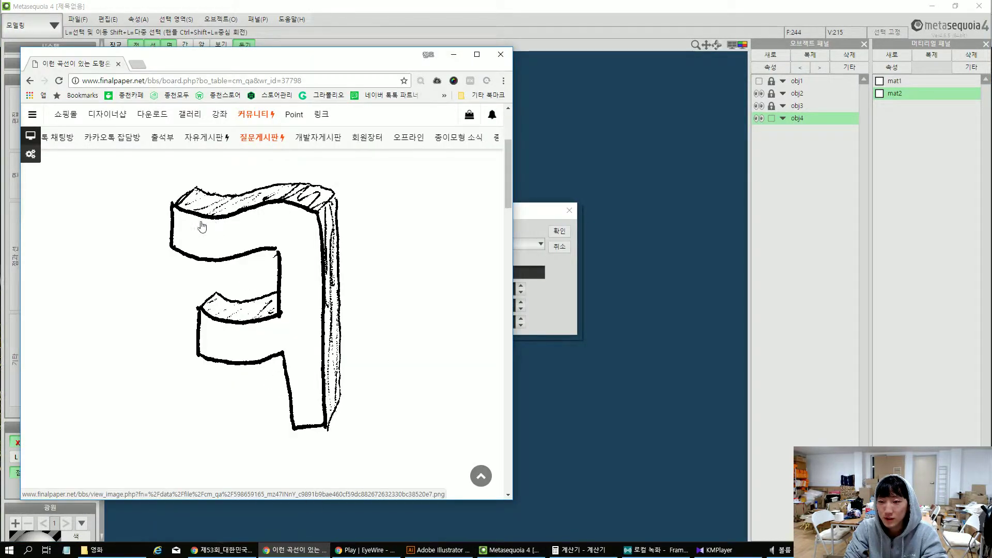
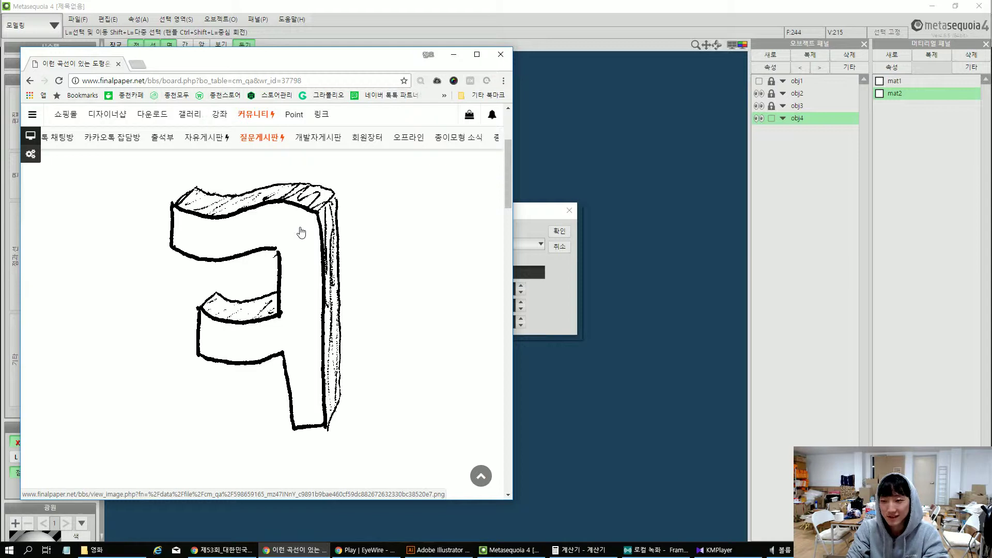
pyautogui.click(453, 54)
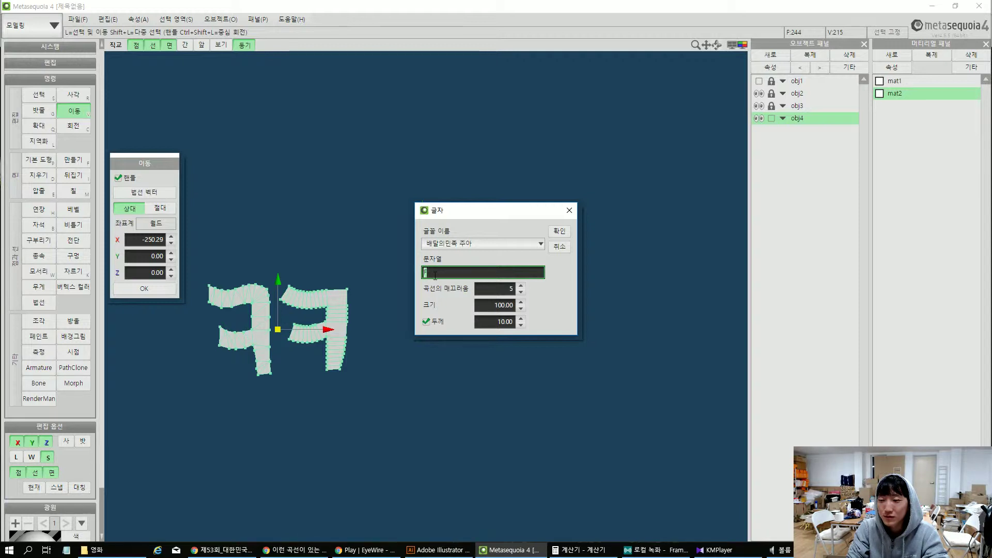
# Enter F as the text in the 배달의민족 주아 font and set the text thickness to 50
pyautogui.click(473, 247)
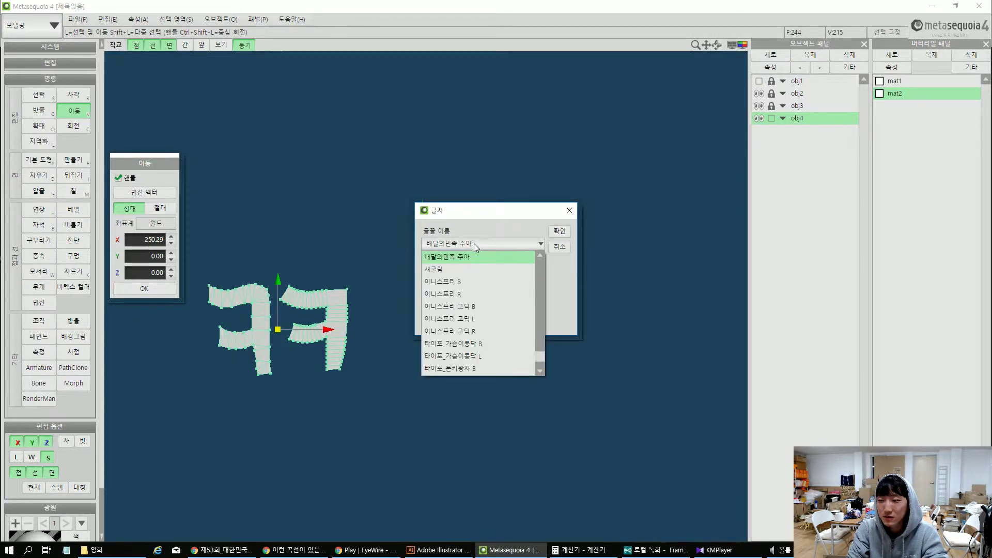
pyautogui.click(468, 255)
pyautogui.click(509, 290)
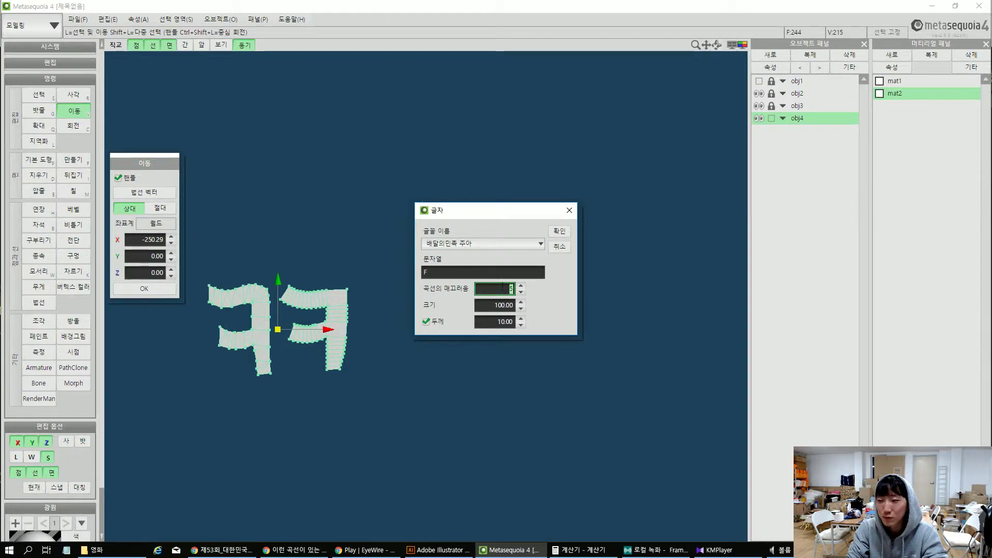
pyautogui.click(495, 307)
pyautogui.click(492, 324)
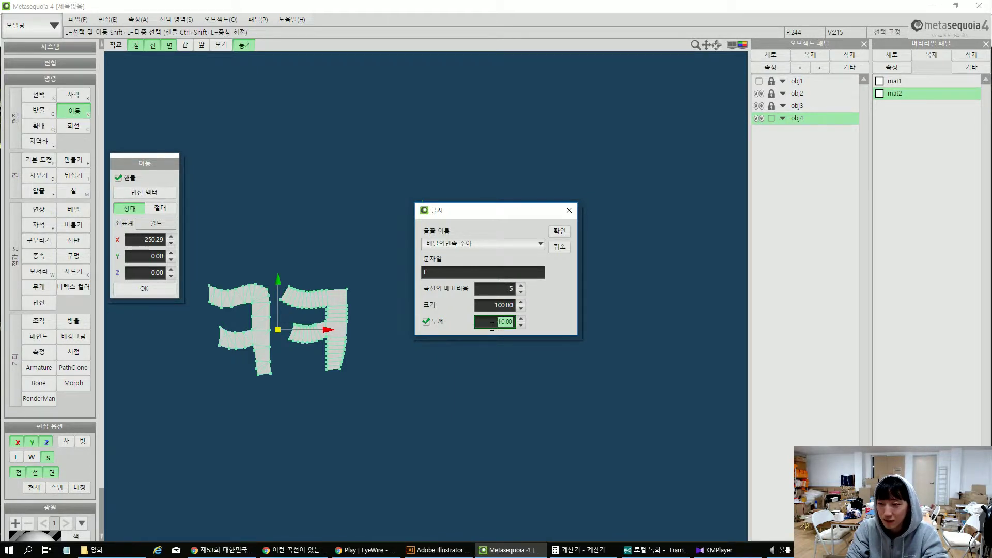
pyautogui.write('50')
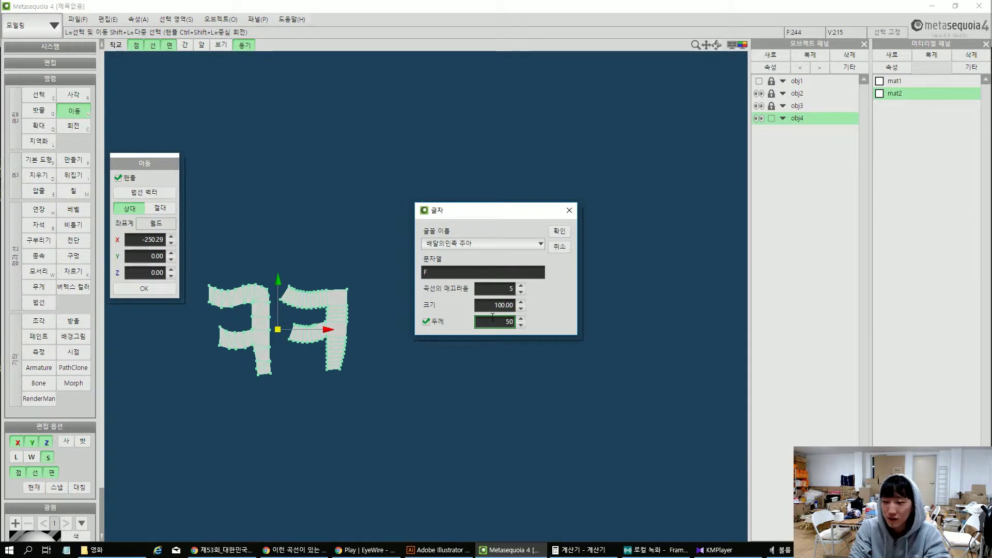
pyautogui.click(497, 310)
pyautogui.click(497, 320)
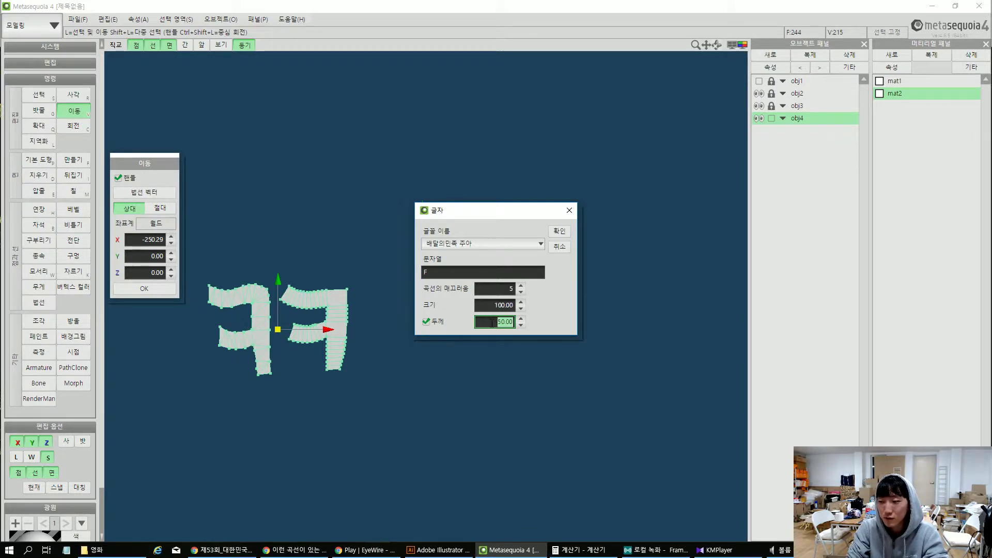
# Generate the F text at size 100, inspect it at the origin, and undo its creation
pyautogui.click(516, 273)
pyautogui.click(560, 231)
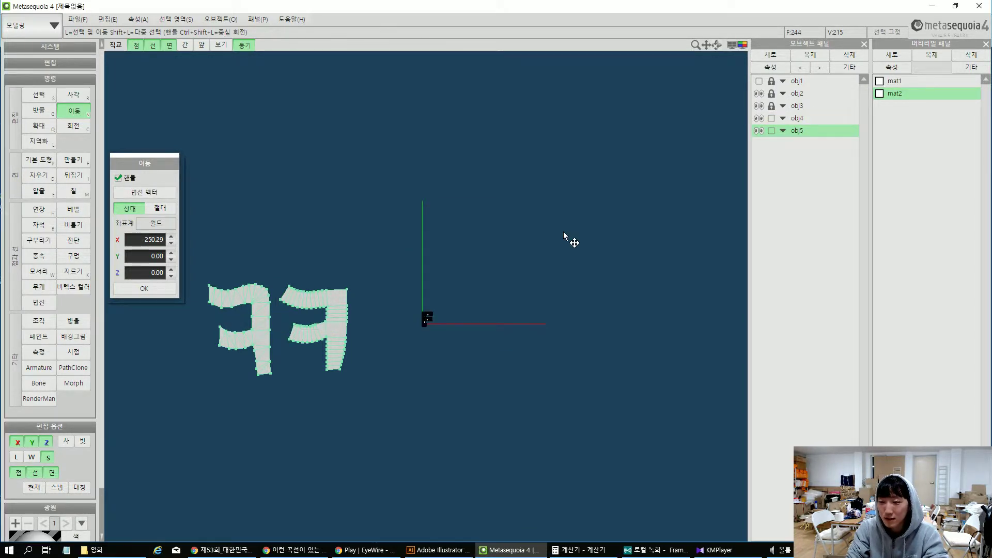
pyautogui.scroll(5, 421, 312)
pyautogui.moveTo(455, 339); pyautogui.dragTo(430, 406, button='right')
pyautogui.scroll(-4, 408, 363)
pyautogui.scroll(-3, 441, 360)
pyautogui.hotkey('ctrl', 'z')
pyautogui.click(176, 19)
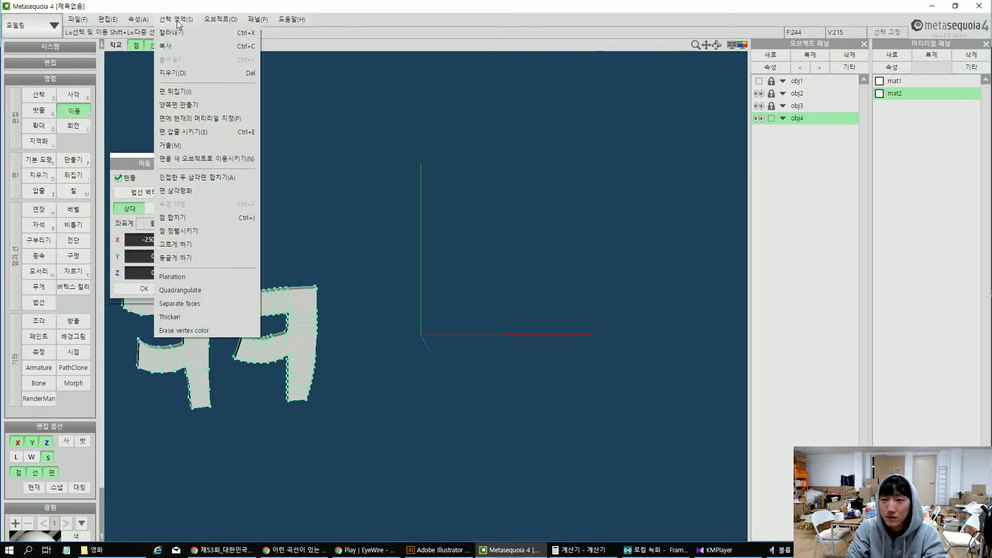
pyautogui.moveTo(211, 35)
pyautogui.click(363, 46)
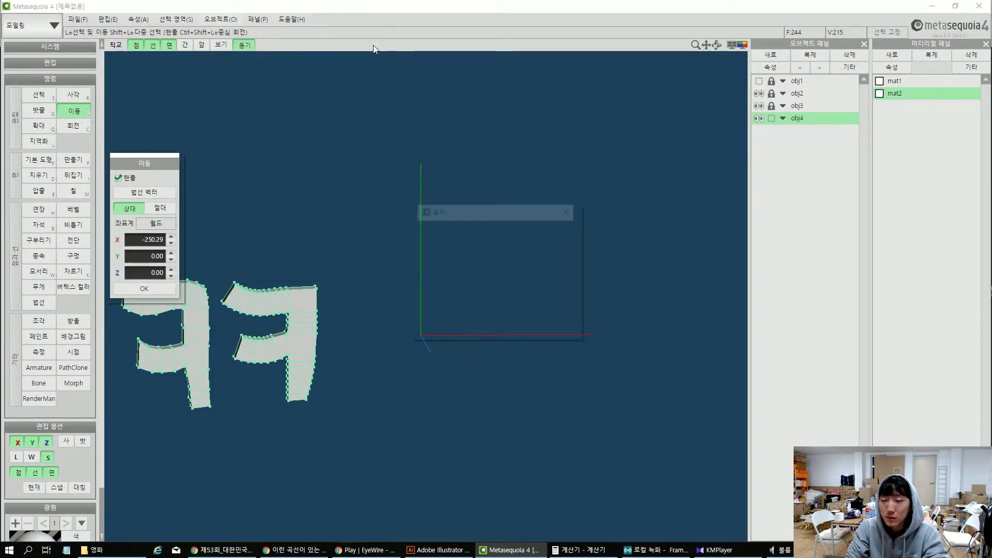
pyautogui.click(492, 305)
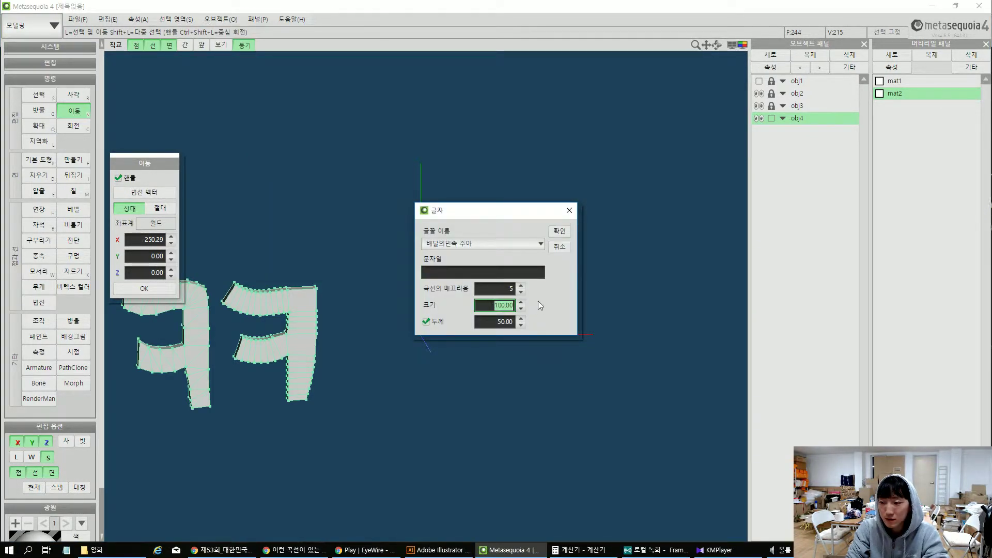
pyautogui.write('75')
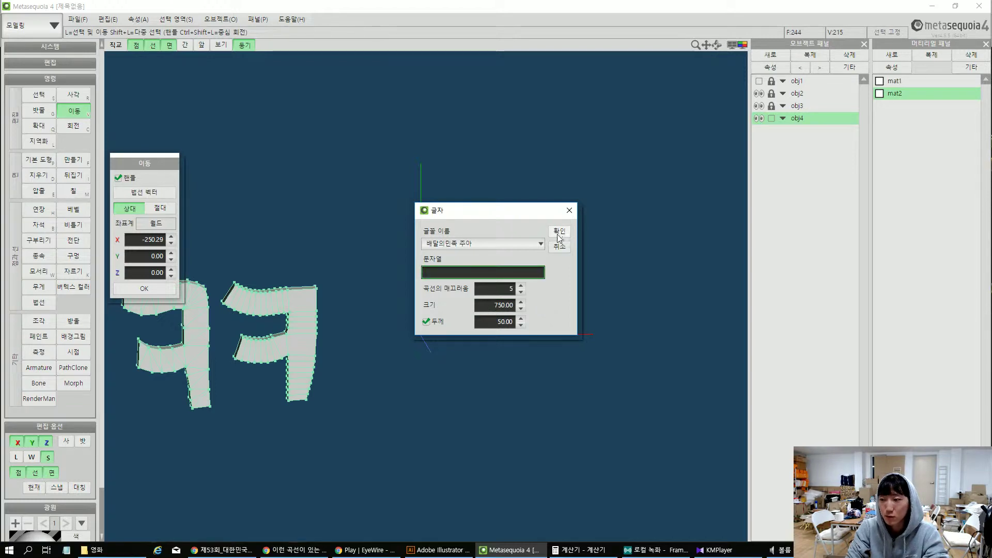
pyautogui.click(490, 303)
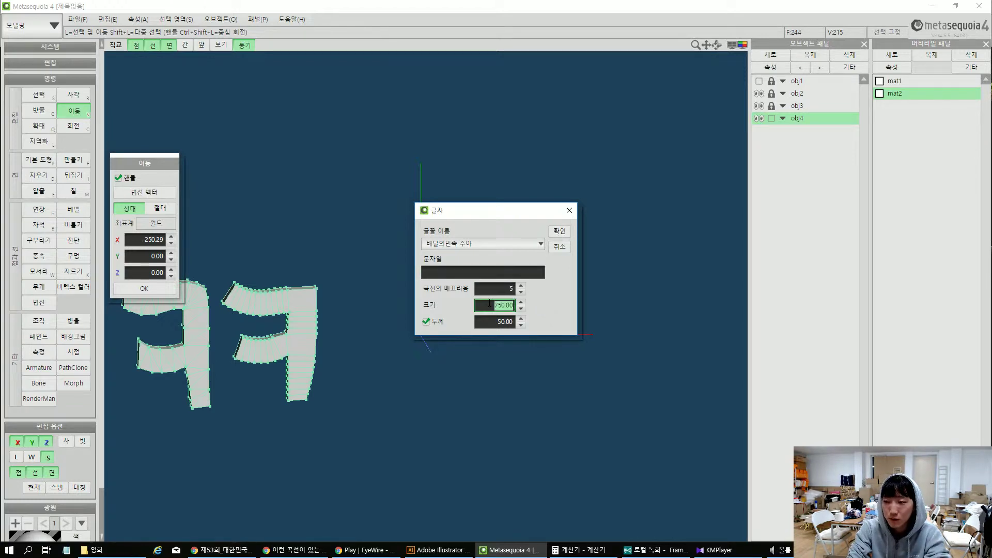
pyautogui.press('Return')
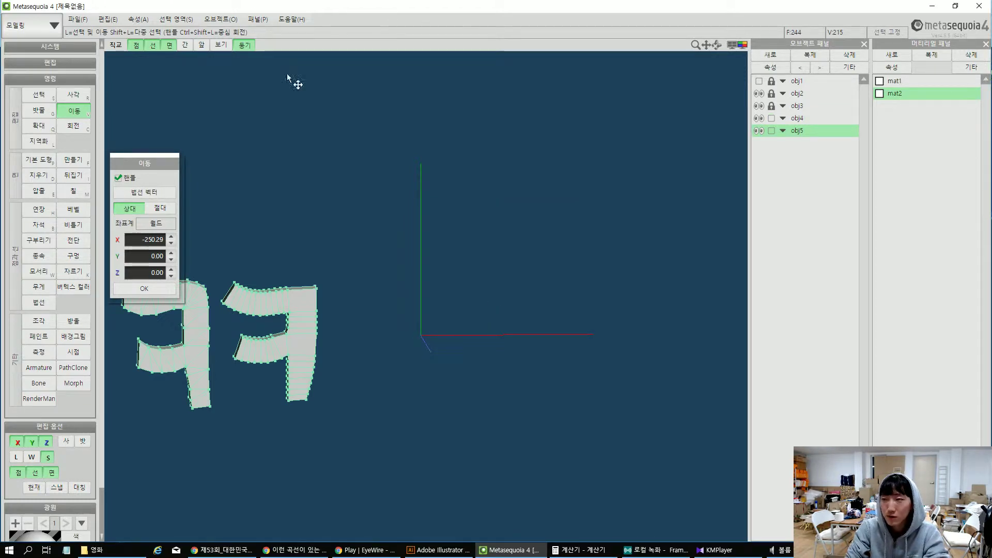
pyautogui.moveTo(394, 171); pyautogui.dragTo(376, 170, button='right')
pyautogui.moveTo(376, 170)
pyautogui.keyDown('ctrl'); pyautogui.mouseDown(button='right')
pyautogui.moveTo(366, 358)
pyautogui.moveTo(394, 254)
pyautogui.moveTo(390, 165)
pyautogui.mouseUp(button='right'); pyautogui.keyUp('ctrl')
pyautogui.hotkey('ctrl', 'z')
# Generate an F text in the 배달의민족 주아 font at size 750 with a thickness of 50
pyautogui.click(184, 21)
pyautogui.moveTo(222, 22)
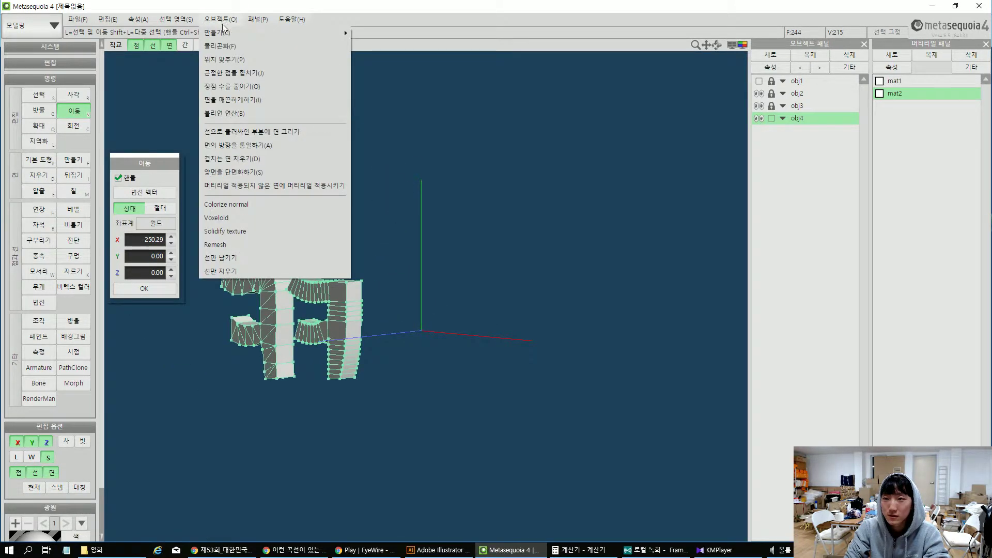
pyautogui.click(362, 46)
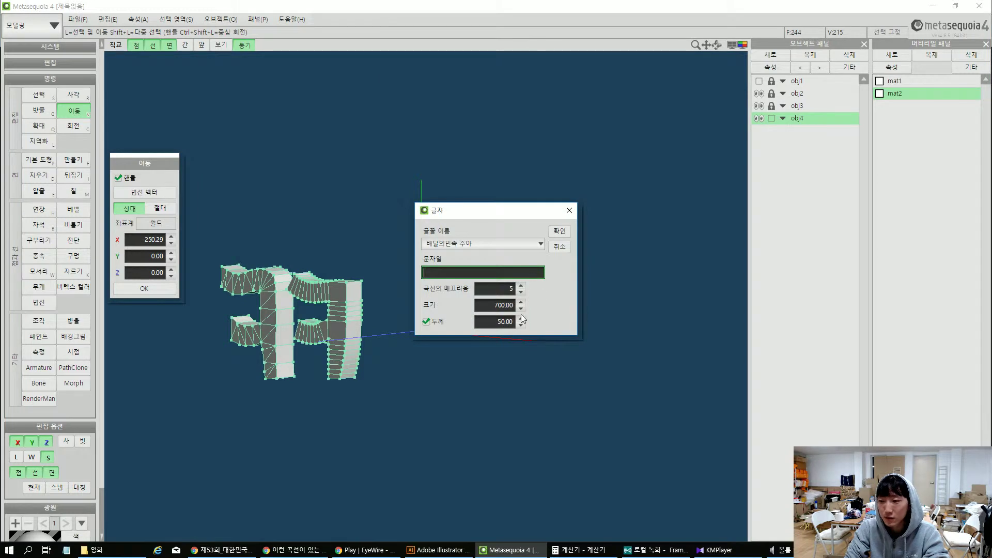
pyautogui.doubleClick(507, 306)
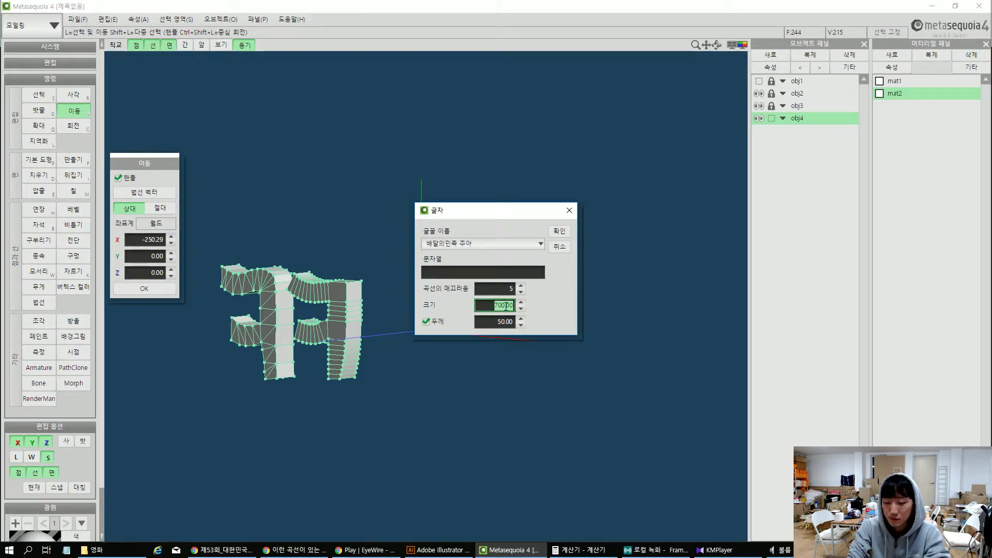
pyautogui.press('Return')
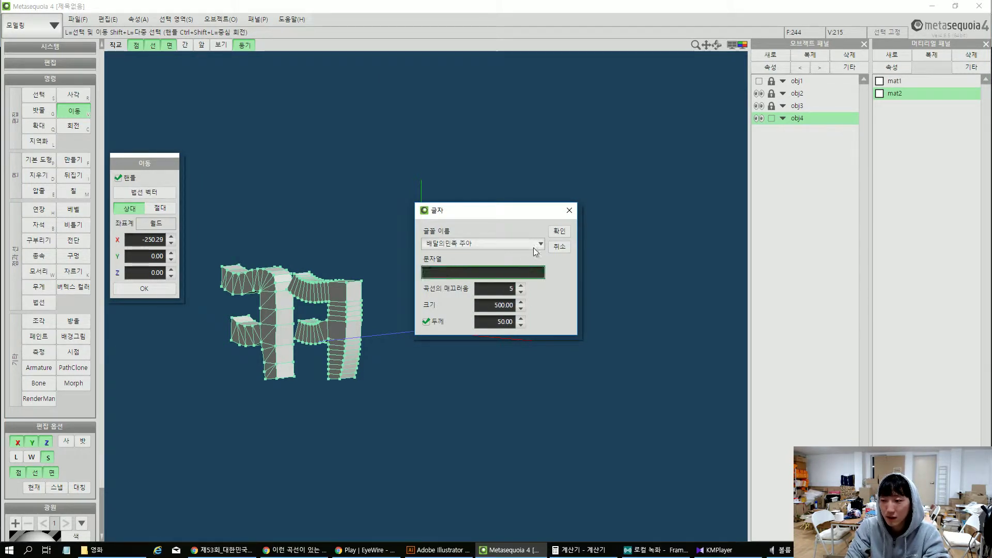
pyautogui.click(474, 269)
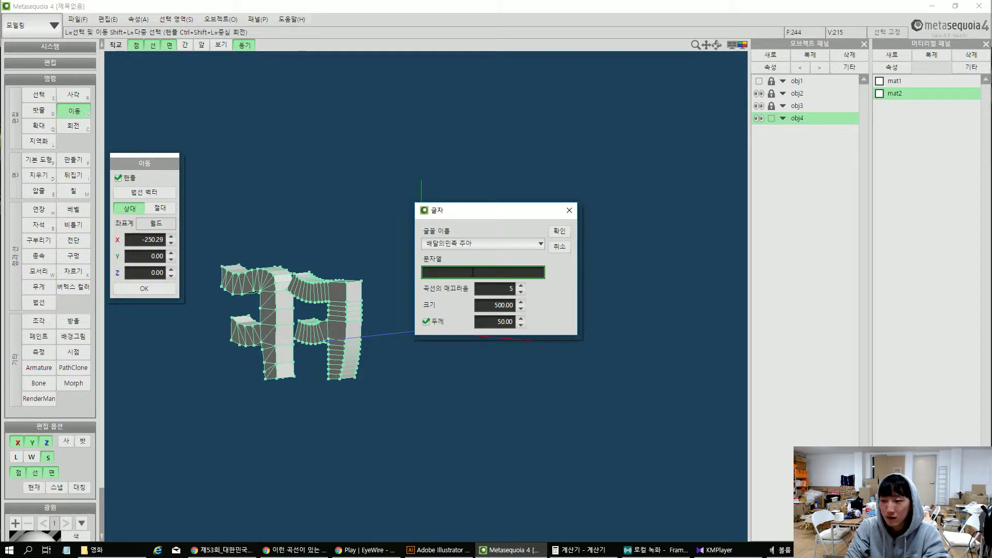
pyautogui.write('F')
pyautogui.doubleClick(500, 306)
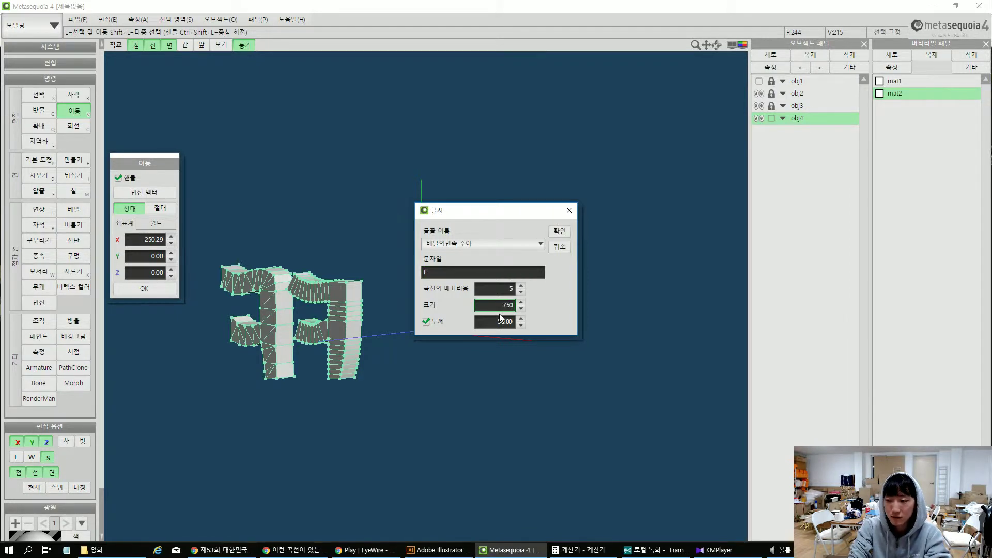
pyautogui.press('Return')
pyautogui.moveTo(499, 315); pyautogui.dragTo(545, 310, button='right')
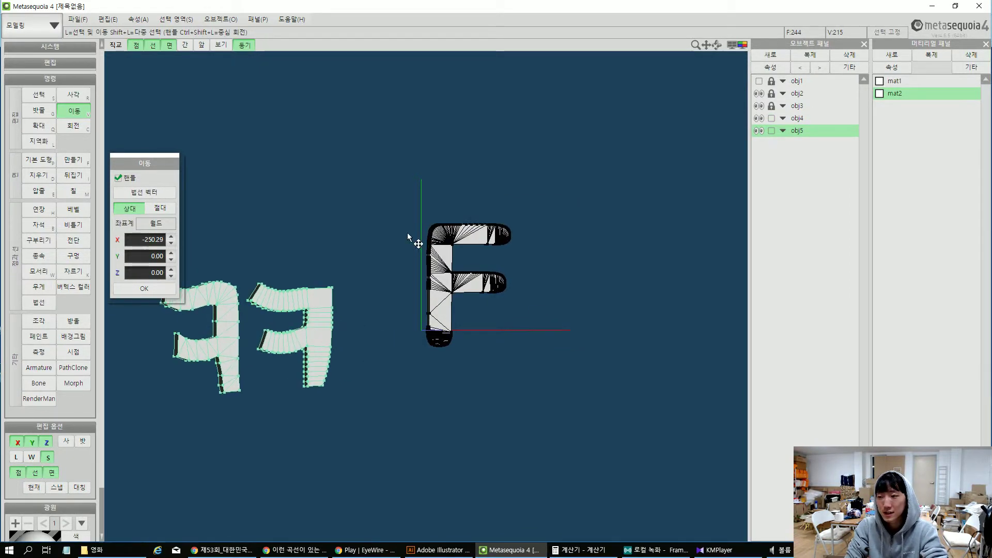
# Select the whole F text and move it onto the origin, by about -131 in X and -178 in Y
pyautogui.click(408, 237)
pyautogui.moveTo(398, 200); pyautogui.dragTo(572, 415)
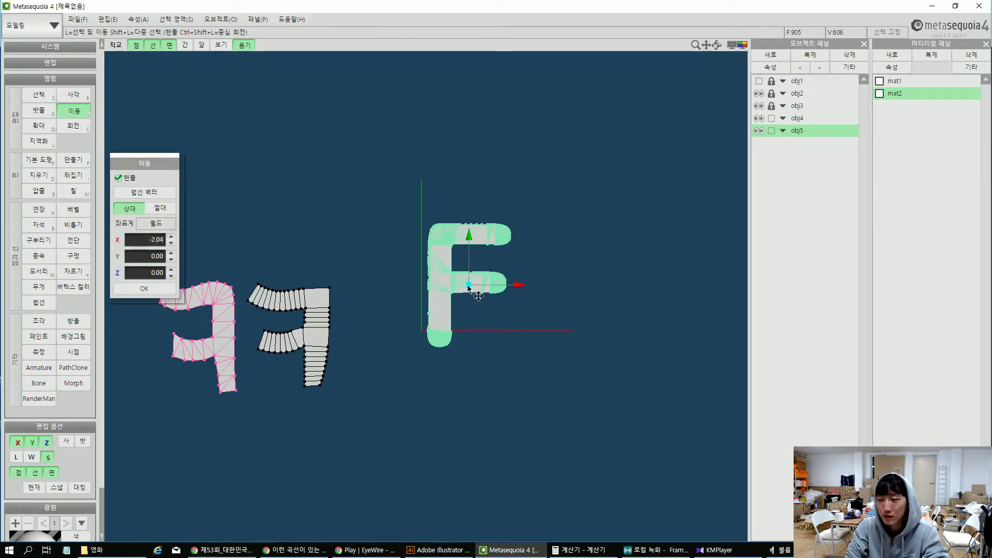
pyautogui.moveTo(468, 288); pyautogui.dragTo(443, 327)
pyautogui.moveTo(443, 328)
pyautogui.mouseDown(button='right')
pyautogui.moveTo(361, 365)
pyautogui.moveTo(374, 401)
pyautogui.moveTo(433, 357)
pyautogui.moveTo(442, 337)
pyautogui.moveTo(443, 398)
pyautogui.moveTo(443, 336)
pyautogui.mouseUp(button='right')
pyautogui.scroll(5, 443, 274)
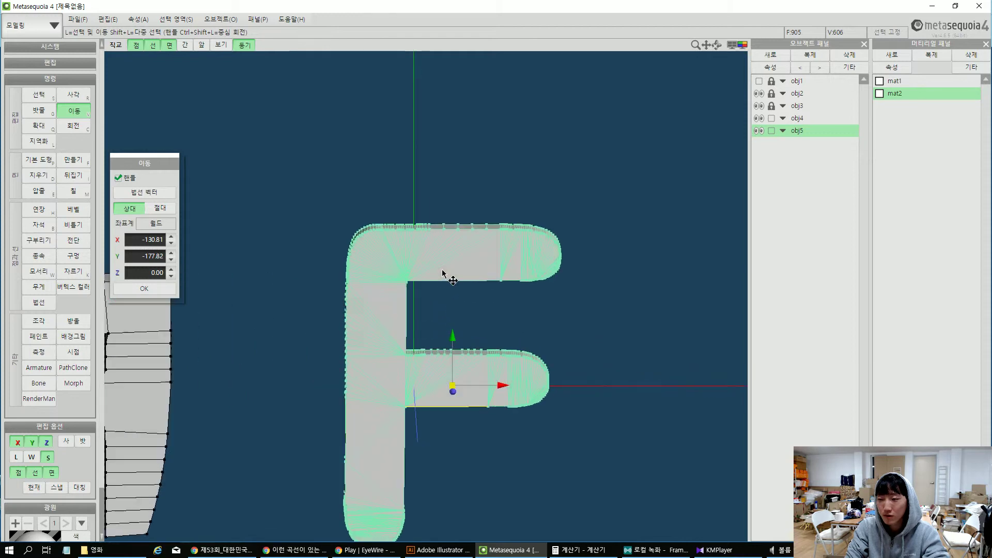
pyautogui.click(445, 294)
# Try the Bend tool on the F's upper arm, curving it downward along its length and its rounded tip back up
pyautogui.press('r')
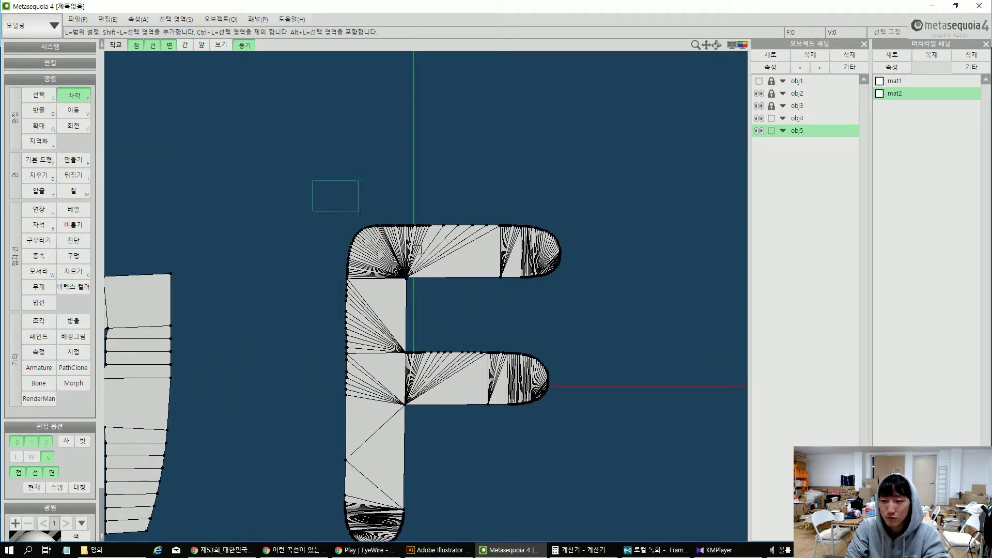
pyautogui.moveTo(408, 243); pyautogui.dragTo(587, 290)
pyautogui.click(39, 240)
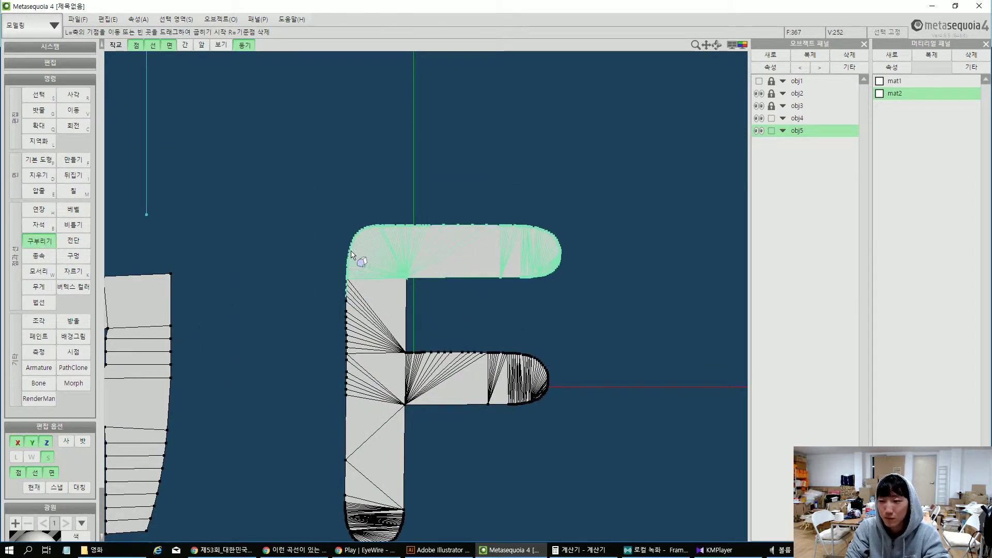
pyautogui.moveTo(351, 254); pyautogui.dragTo(461, 266)
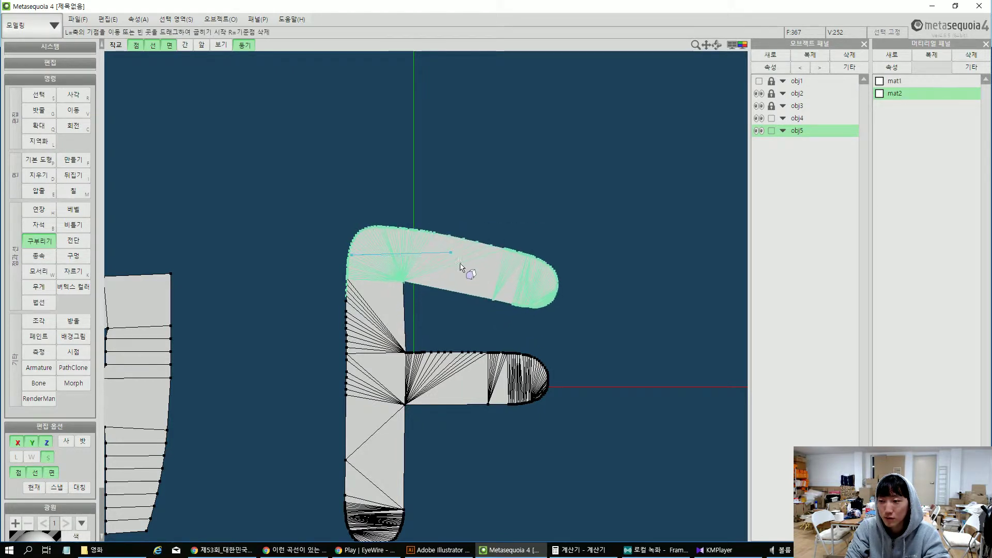
pyautogui.rightClick(460, 263)
pyautogui.moveTo(556, 290); pyautogui.dragTo(555, 290)
pyautogui.moveTo(564, 286); pyautogui.dragTo(573, 245)
pyautogui.rightClick(550, 288)
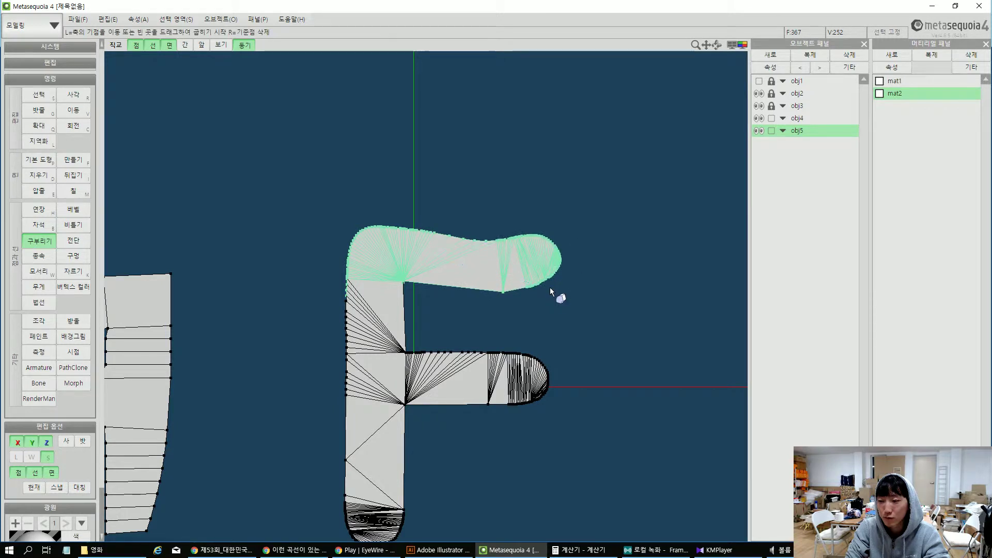
pyautogui.click(455, 305)
# Try bending the F's lower arm upward toward its rounded tip with the Bend tool
pyautogui.press('r')
pyautogui.moveTo(397, 341); pyautogui.dragTo(554, 427)
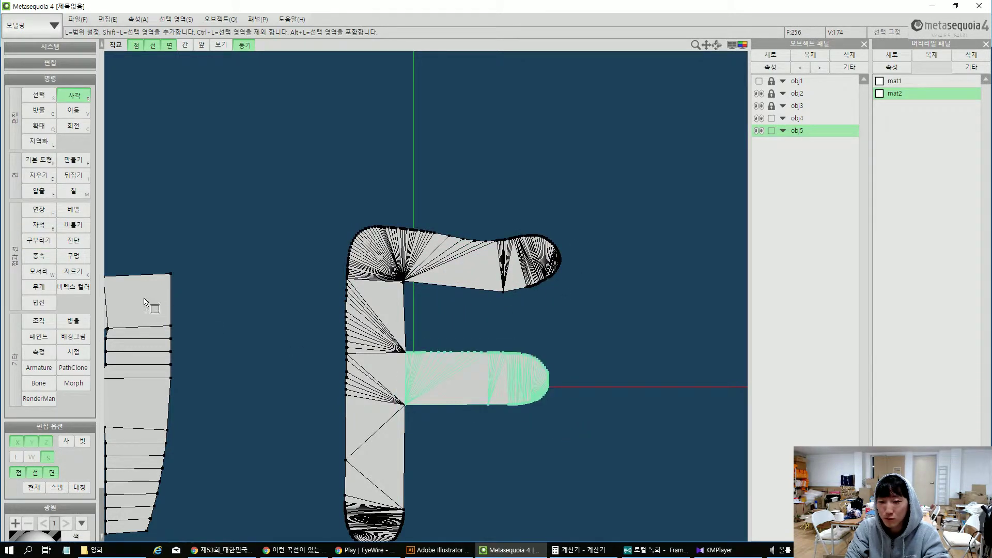
pyautogui.click(39, 240)
pyautogui.moveTo(404, 365); pyautogui.dragTo(516, 414)
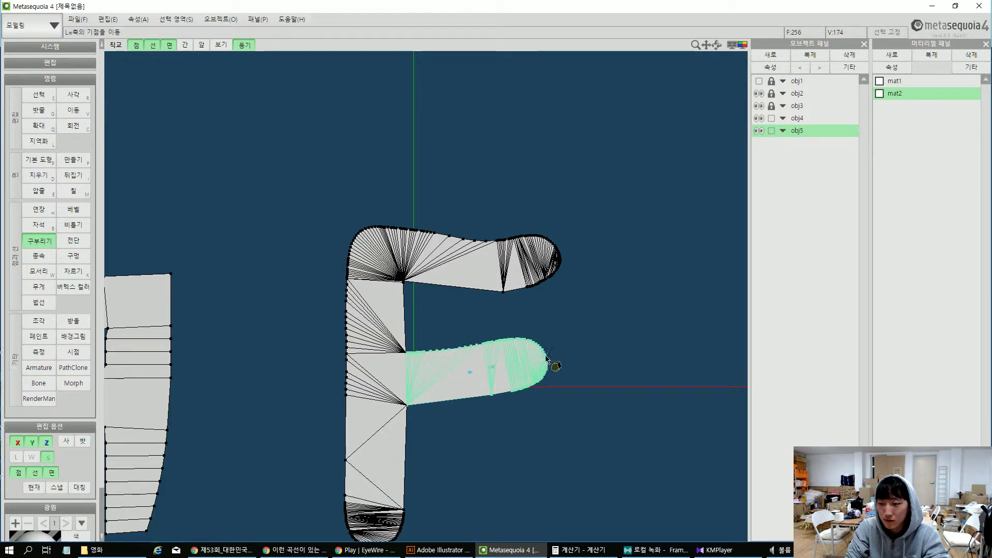
pyautogui.moveTo(547, 358); pyautogui.dragTo(565, 328)
# Try reselecting the lower arm's outer part and moving it down by about 24 in Y
pyautogui.press('r')
pyautogui.moveTo(576, 403); pyautogui.dragTo(406, 332)
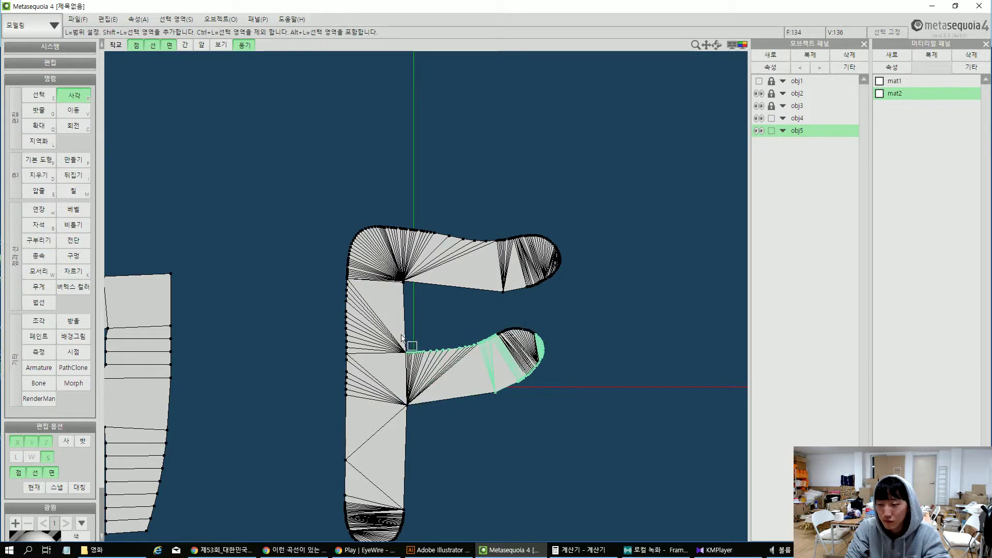
pyautogui.press('c')
pyautogui.press('r')
pyautogui.moveTo(558, 312); pyautogui.dragTo(406, 398)
pyautogui.press('c')
pyautogui.moveTo(517, 331); pyautogui.dragTo(476, 388)
pyautogui.press('v')
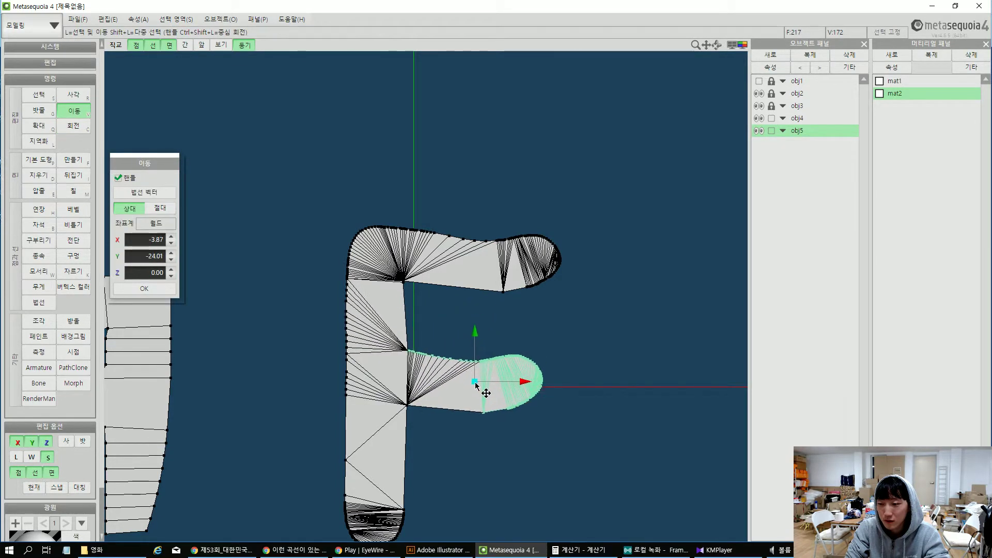
pyautogui.click(475, 465)
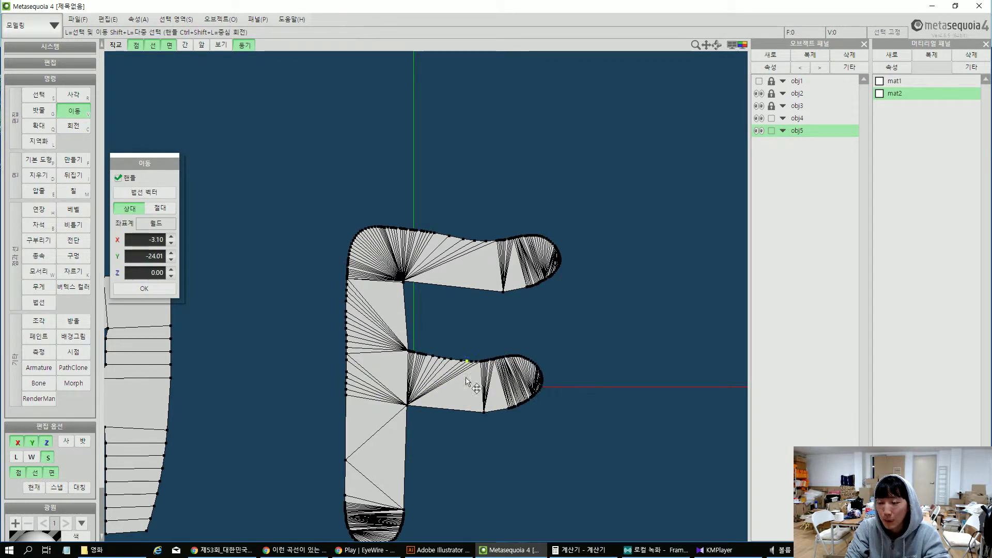
# Inspect the triangulated faces of the bent arms and undo the bends and moves on both arms
pyautogui.moveTo(476, 455); pyautogui.dragTo(466, 394, button='right')
pyautogui.scroll(3, 465, 394)
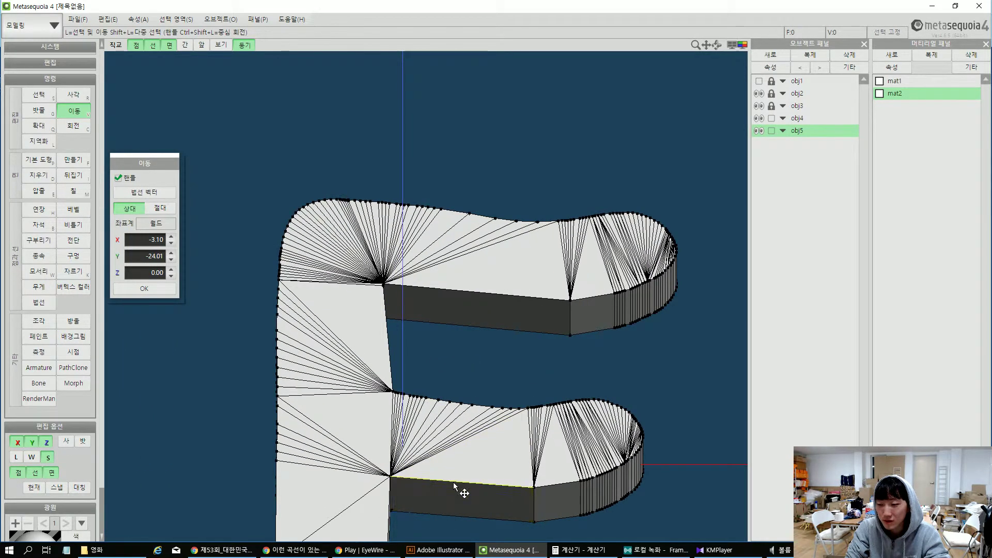
pyautogui.moveTo(461, 487); pyautogui.dragTo(441, 394, button='right')
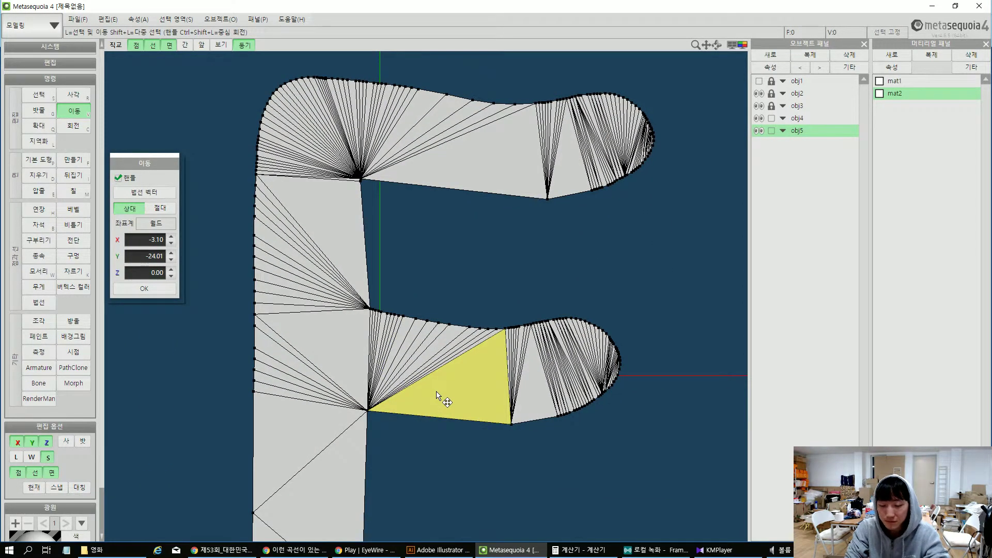
pyautogui.press('k')
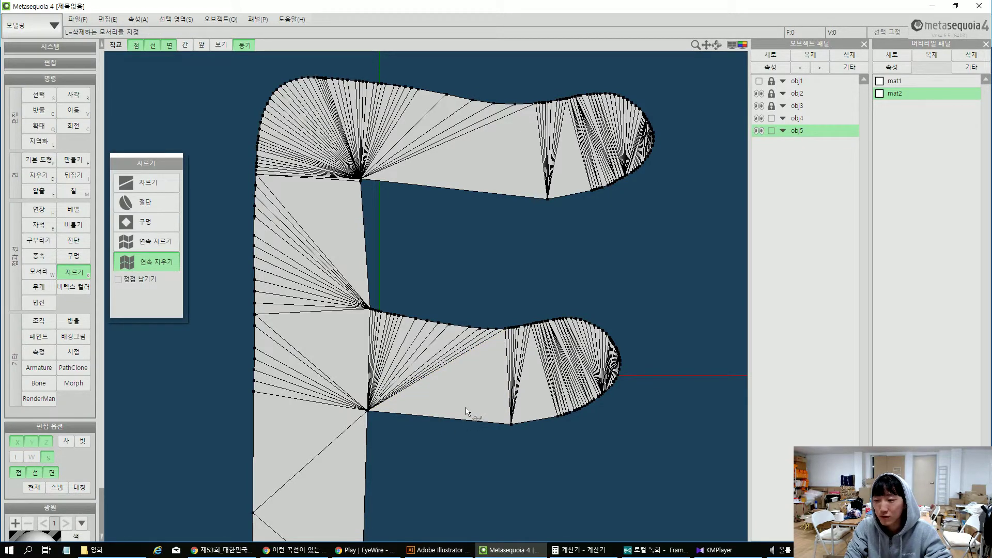
pyautogui.hotkey('ctrl', 'z')
pyautogui.hotkey('ctrl', 'z')
pyautogui.hotkey('ctrl', 'z')
pyautogui.hotkey('ctrl', 'z')
pyautogui.hotkey('ctrl', 'z')
pyautogui.hotkey('ctrl', 'z')
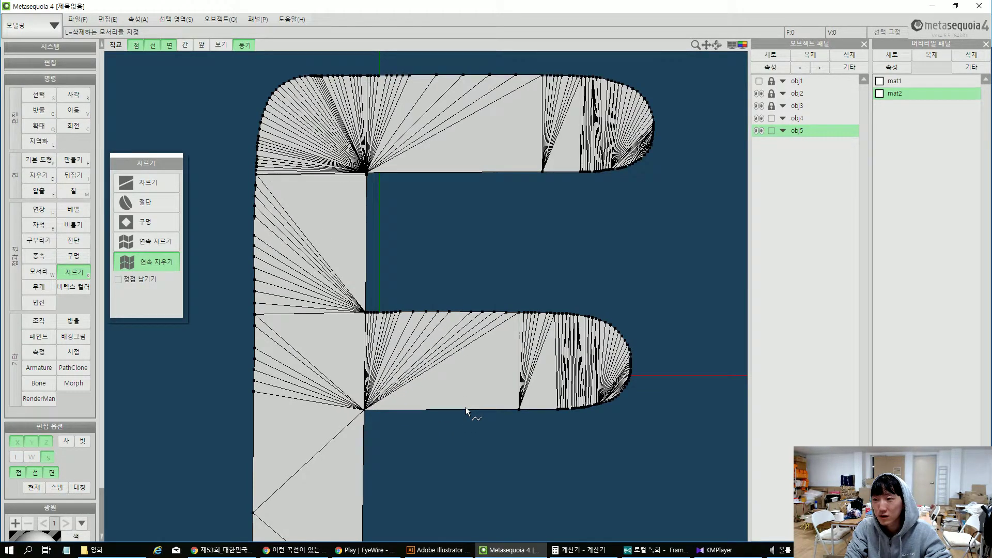
# Cut a row of crosswise edges along the lower arm's underside with the continuous knife, from the stem toward the rounded tip
pyautogui.press('k')
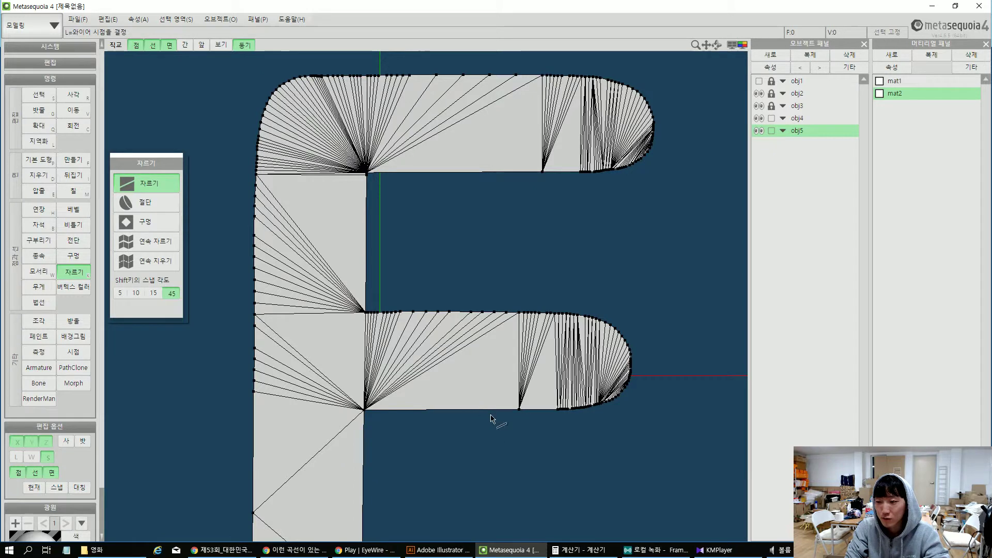
pyautogui.moveTo(491, 419)
pyautogui.mouseDown(button='right')
pyautogui.moveTo(487, 381)
pyautogui.moveTo(489, 421)
pyautogui.mouseUp(button='right')
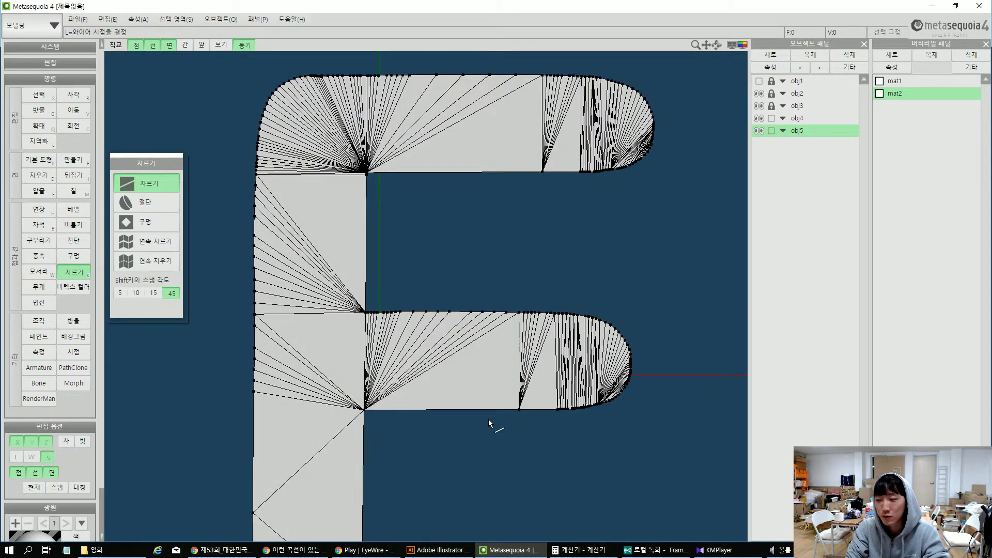
pyautogui.press('k')
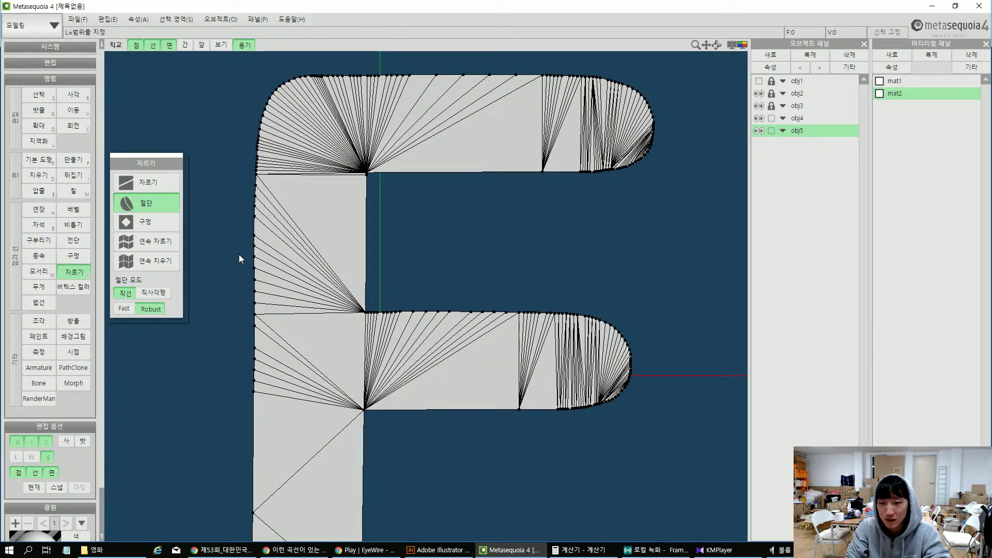
pyautogui.press('k')
pyautogui.press('k')
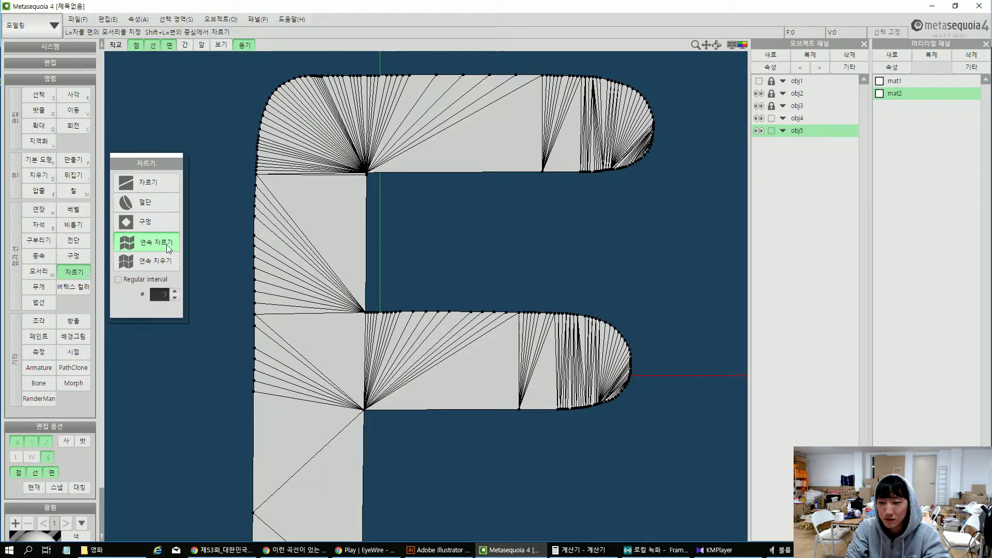
pyautogui.moveTo(422, 334); pyautogui.dragTo(422, 314, button='right')
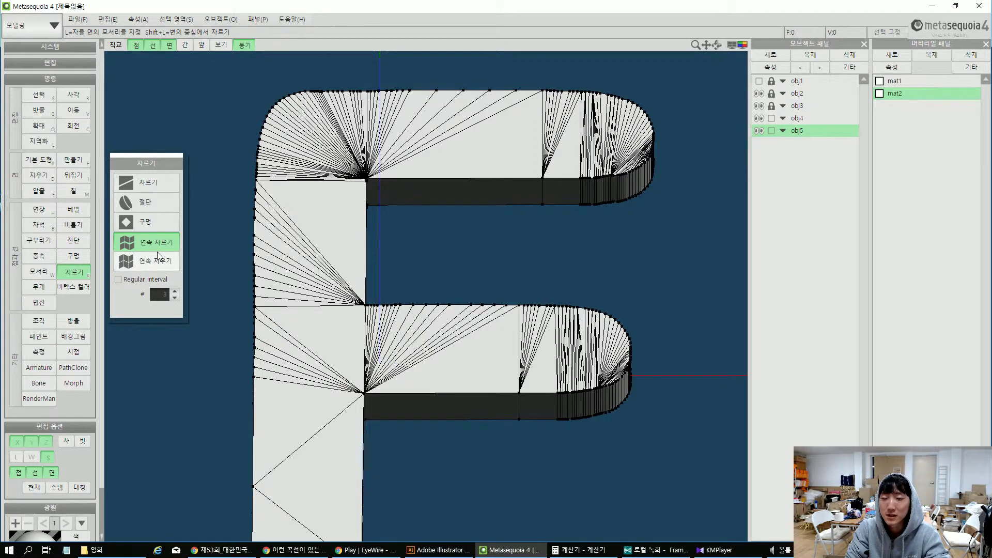
pyautogui.moveTo(493, 398); pyautogui.dragTo(448, 370, button='right')
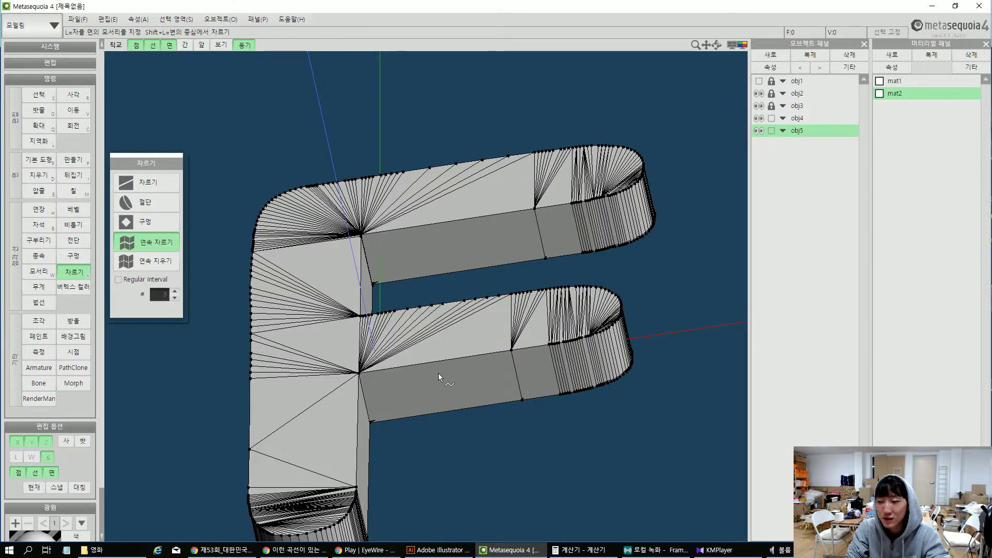
pyautogui.keyDown('shift'); pyautogui.click(436, 362); pyautogui.keyUp('shift')
pyautogui.keyDown('shift'); pyautogui.click(462, 361); pyautogui.keyUp('shift')
pyautogui.keyDown('shift'); pyautogui.click(410, 364); pyautogui.keyUp('shift')
pyautogui.keyDown('shift'); pyautogui.click(385, 368); pyautogui.keyUp('shift')
pyautogui.keyDown('shift'); pyautogui.click(420, 366); pyautogui.keyUp('shift')
pyautogui.keyDown('shift'); pyautogui.click(456, 363); pyautogui.keyUp('shift')
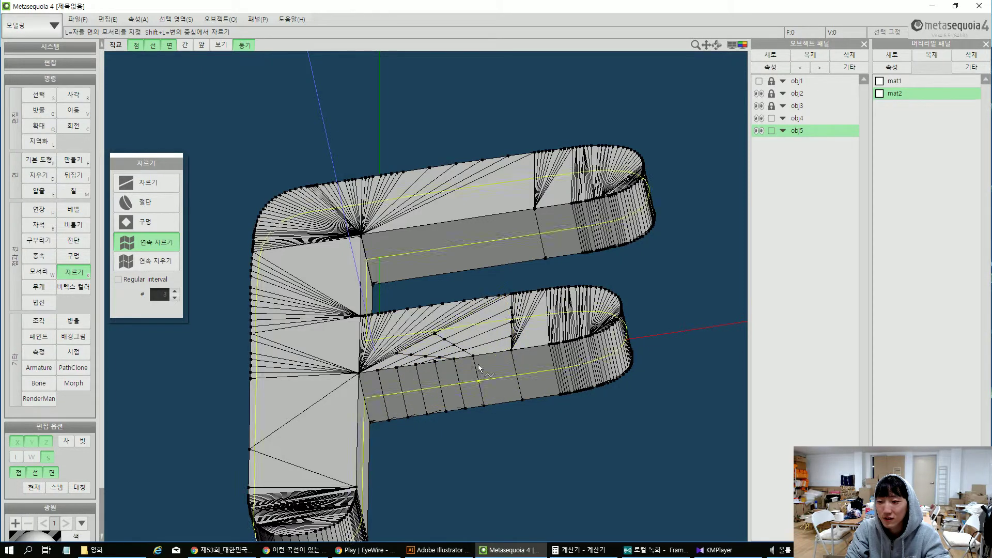
pyautogui.keyDown('shift'); pyautogui.click(494, 357); pyautogui.keyUp('shift')
pyautogui.moveTo(495, 363); pyautogui.dragTo(491, 408, button='right')
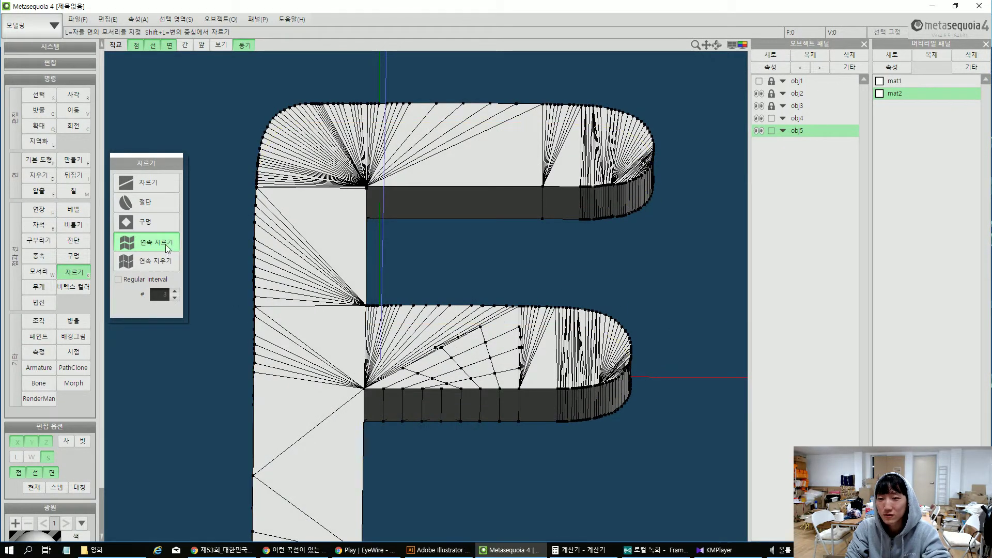
# Delete the irregular faces in the middle of the lower arm and the stray vertices at the outer side of the gap
pyautogui.press('F1')
pyautogui.click(157, 187)
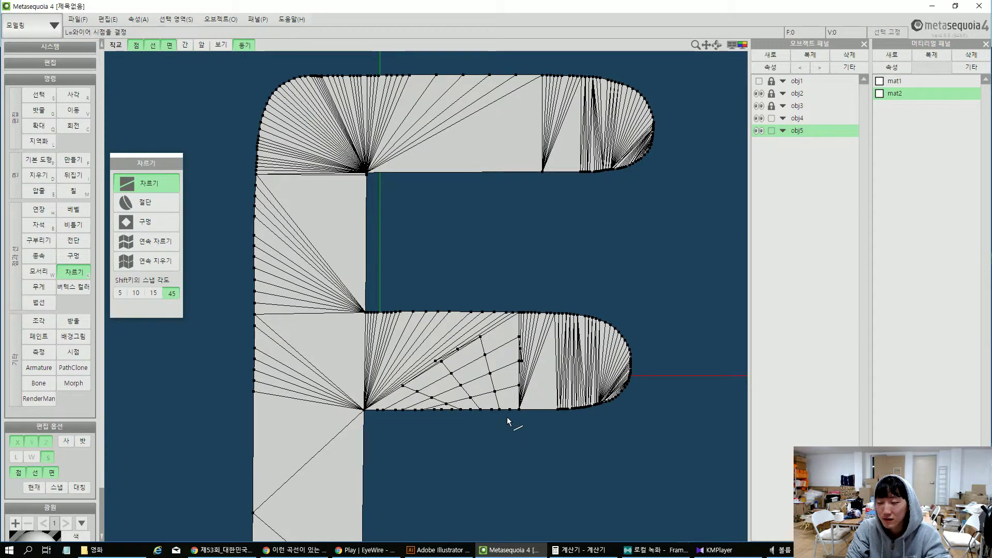
pyautogui.press('r')
pyautogui.moveTo(508, 402); pyautogui.dragTo(378, 328)
pyautogui.press('Delete')
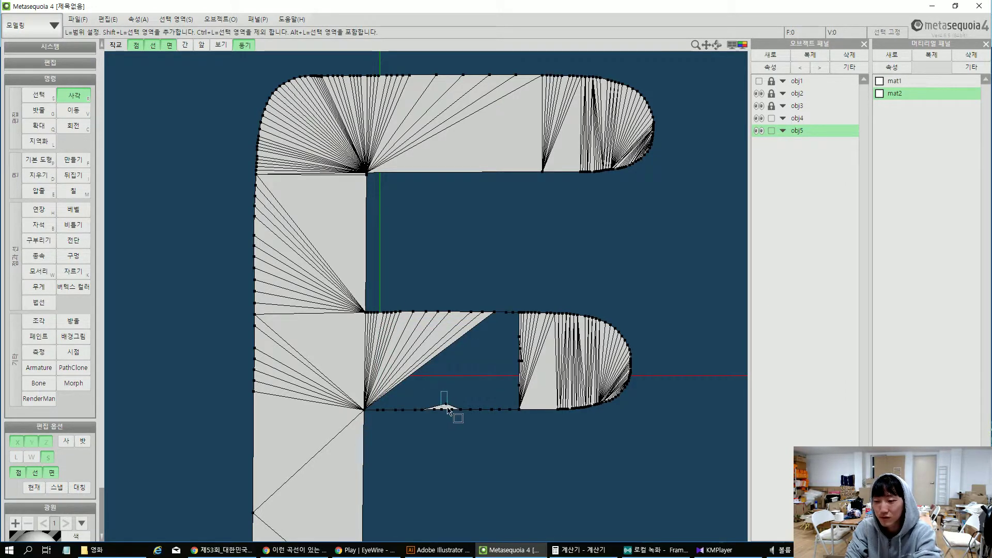
pyautogui.moveTo(454, 407); pyautogui.dragTo(506, 369, button='right')
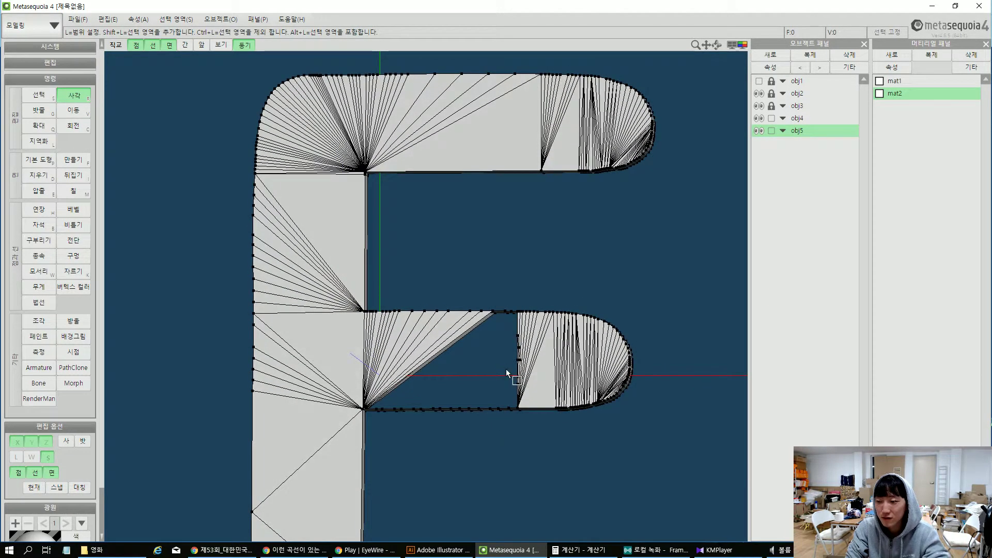
pyautogui.press('F1')
pyautogui.moveTo(506, 332); pyautogui.dragTo(532, 401)
pyautogui.press('Delete')
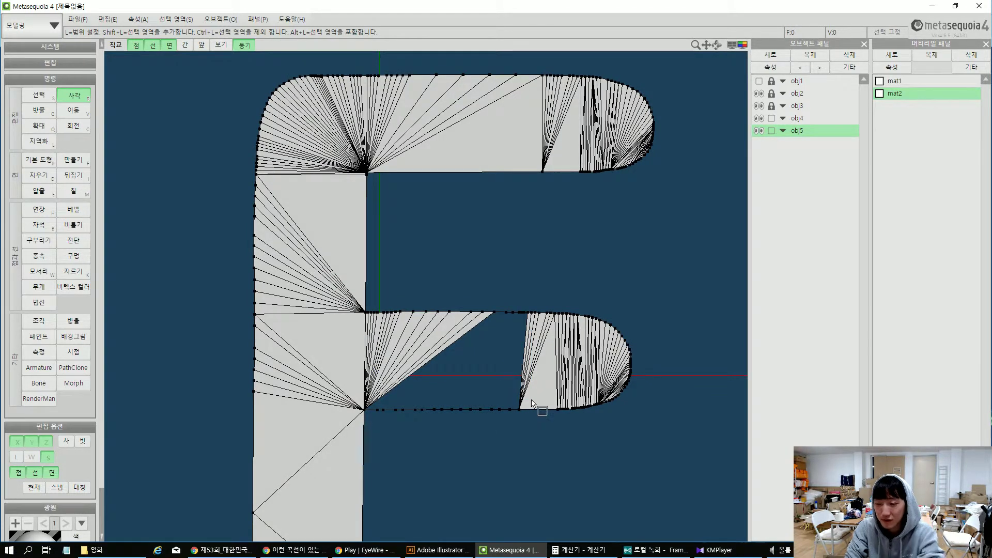
# Create two four-sided front faces at the gap's outer end, joining the lower arm's upper and lower edge vertices
pyautogui.moveTo(532, 401)
pyautogui.mouseDown(button='right')
pyautogui.moveTo(517, 399)
pyautogui.moveTo(526, 382)
pyautogui.mouseUp(button='right')
pyautogui.press('f')
pyautogui.click(522, 401)
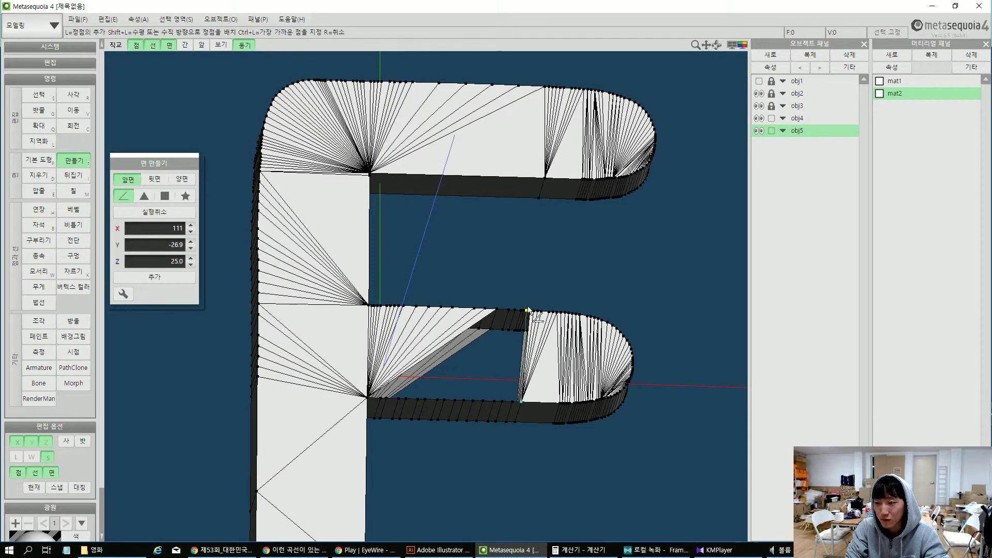
pyautogui.scroll(3, 540, 328)
pyautogui.press('f')
pyautogui.press('f')
pyautogui.click(594, 320)
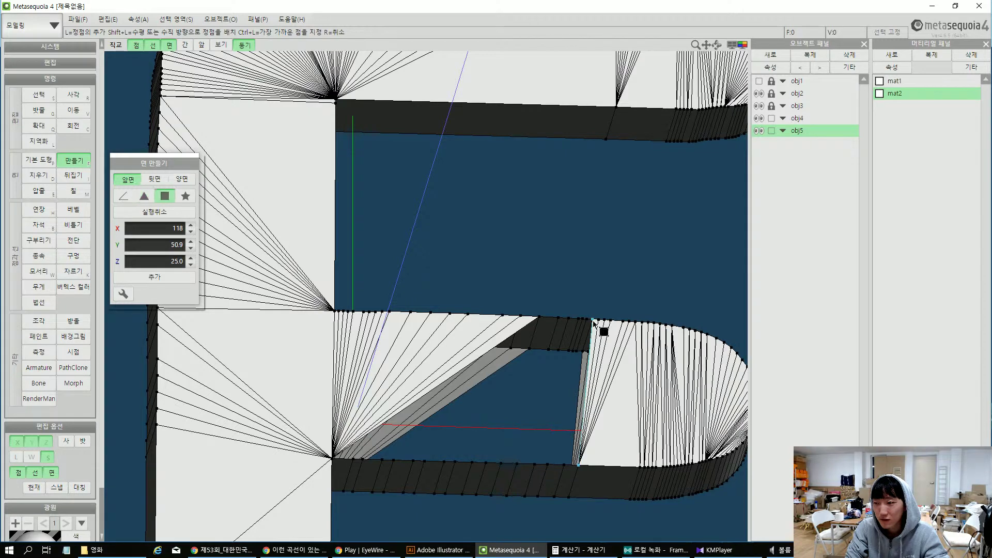
pyautogui.click(587, 319)
pyautogui.click(564, 466)
pyautogui.click(564, 466)
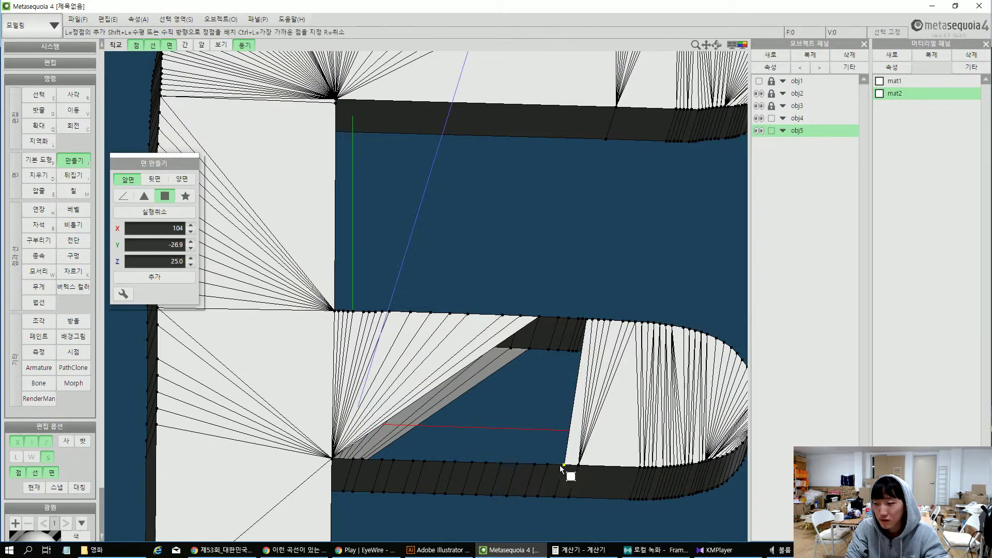
pyautogui.click(548, 465)
pyautogui.click(586, 320)
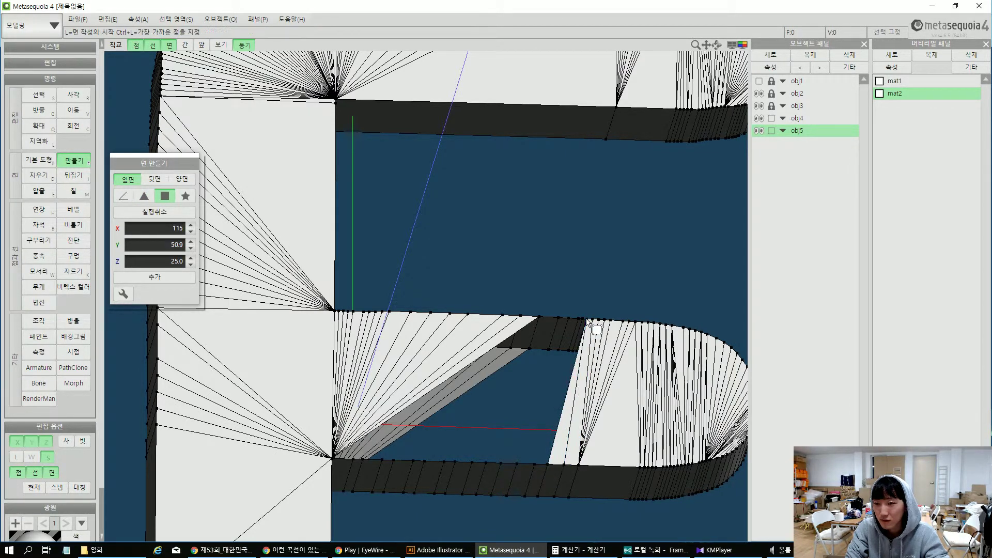
# Switch face creation to triangles and fill the gap inward along the arm's upper edge as far as the existing faces' outermost upper vertex
pyautogui.press('f')
pyautogui.press('f')
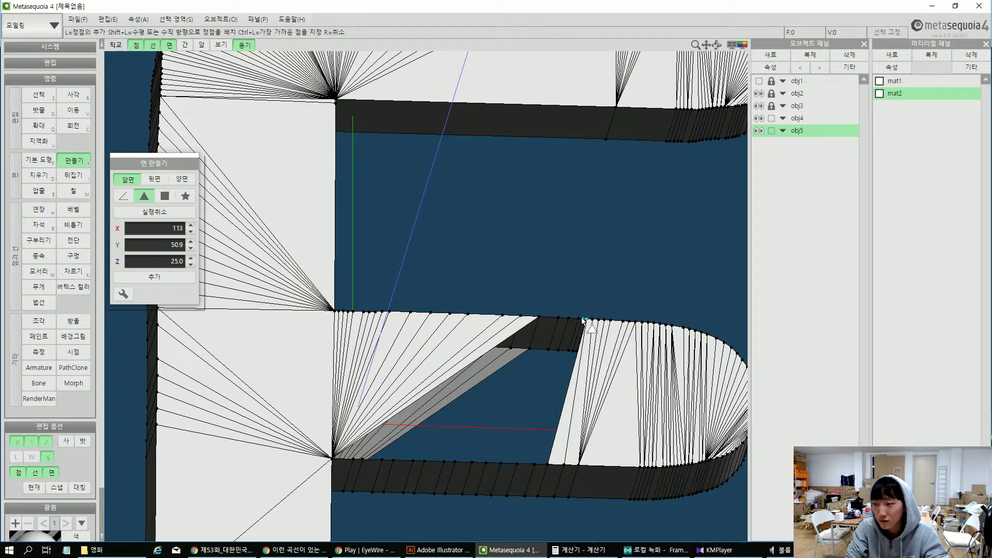
pyautogui.click(549, 465)
pyautogui.click(549, 464)
pyautogui.click(583, 318)
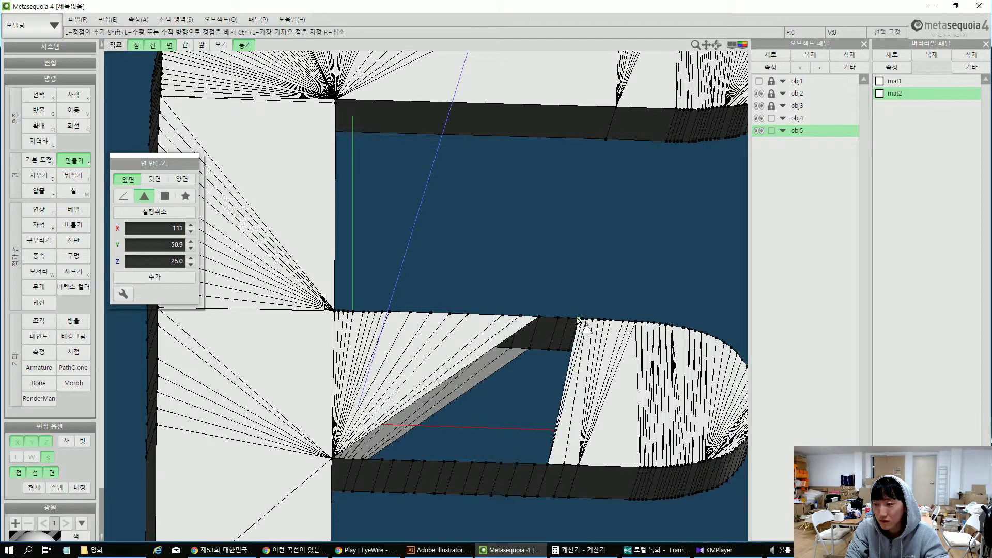
pyautogui.click(569, 318)
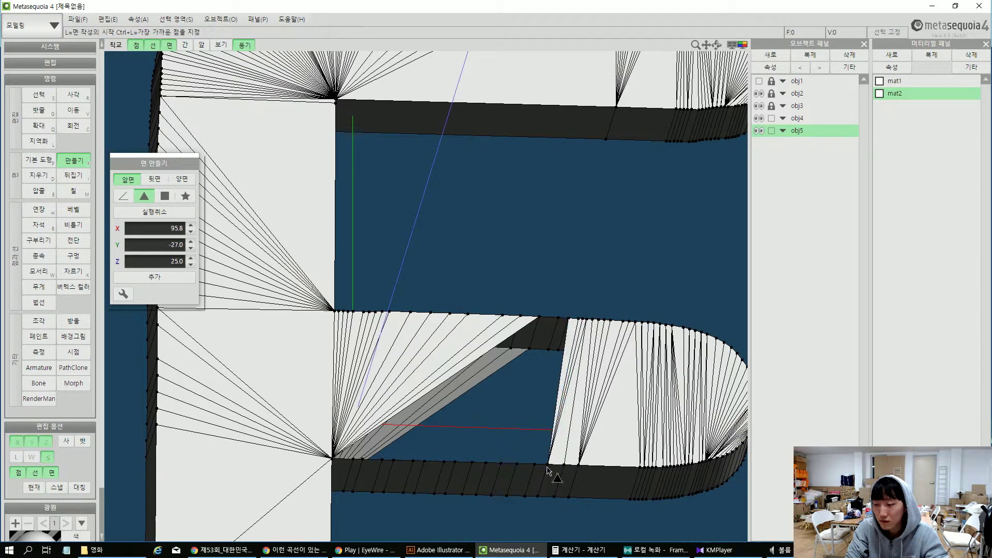
pyautogui.click(568, 318)
pyautogui.click(568, 319)
pyautogui.click(558, 318)
pyautogui.click(536, 465)
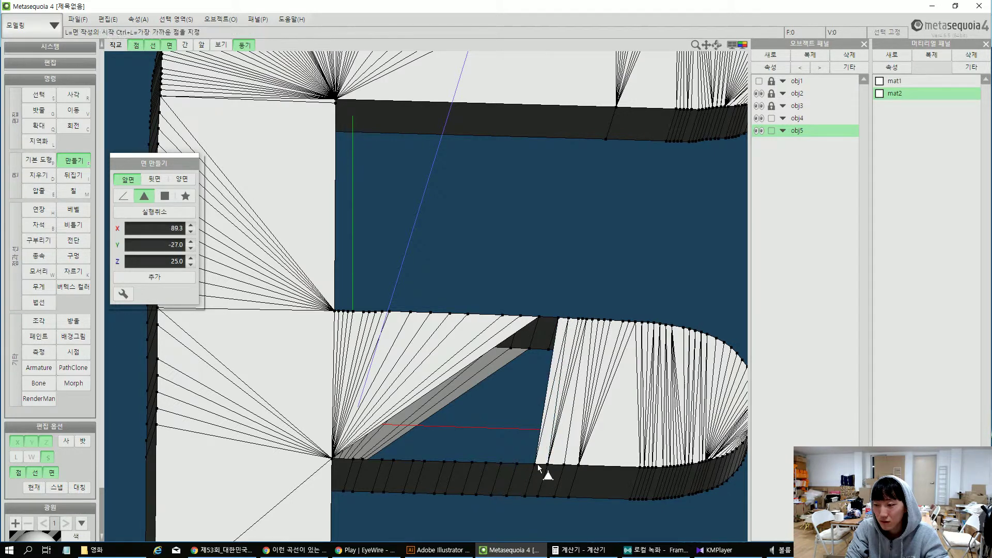
pyautogui.click(536, 465)
pyautogui.click(559, 318)
pyautogui.click(540, 317)
# Add a fan of triangles from the gap's upper corner vertex to successive lower-edge vertices, across the outer half of the gap
pyautogui.click(540, 317)
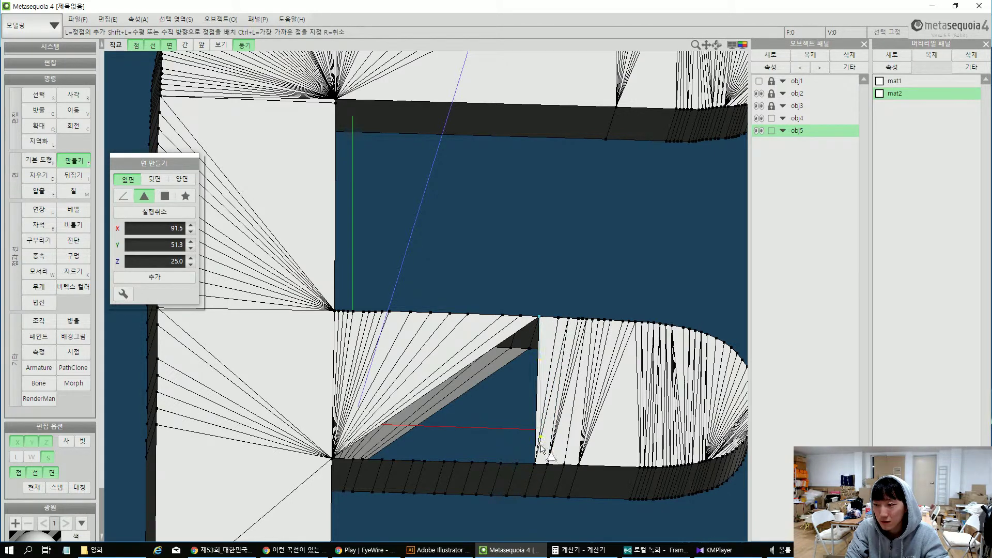
pyautogui.click(536, 464)
pyautogui.click(517, 464)
pyautogui.click(518, 464)
pyautogui.click(503, 464)
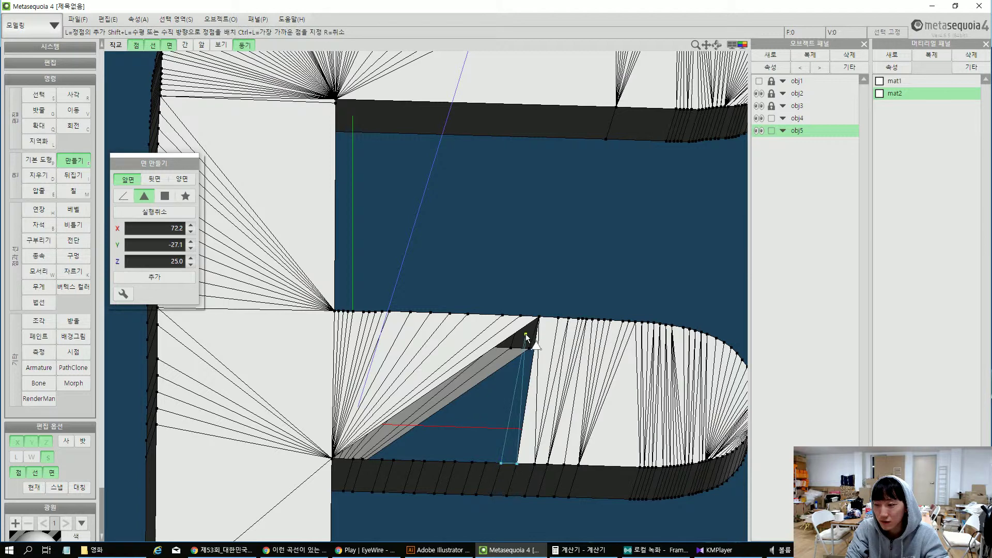
pyautogui.click(540, 318)
pyautogui.click(540, 318)
pyautogui.click(502, 464)
pyautogui.click(485, 464)
pyautogui.click(485, 463)
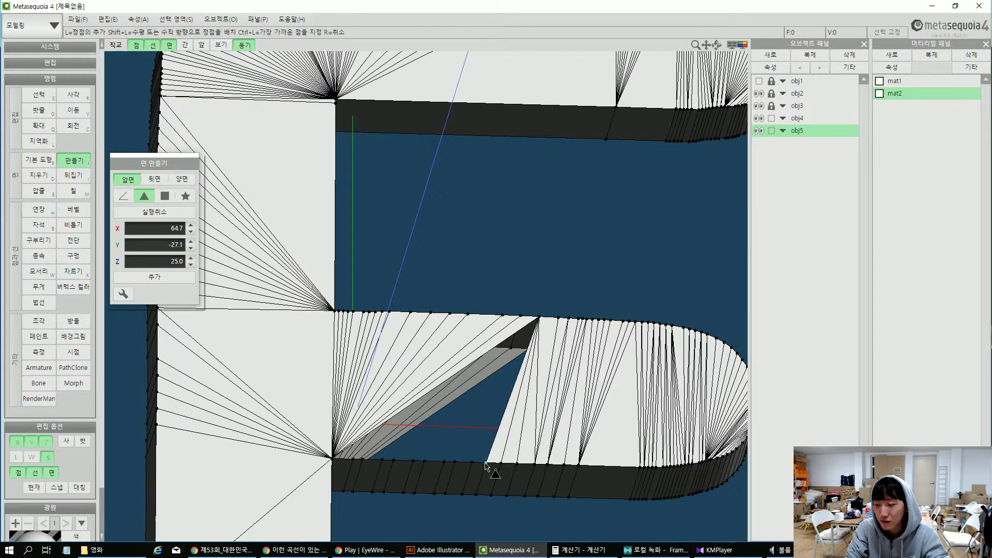
pyautogui.click(473, 463)
pyautogui.click(539, 318)
pyautogui.click(540, 317)
pyautogui.click(472, 463)
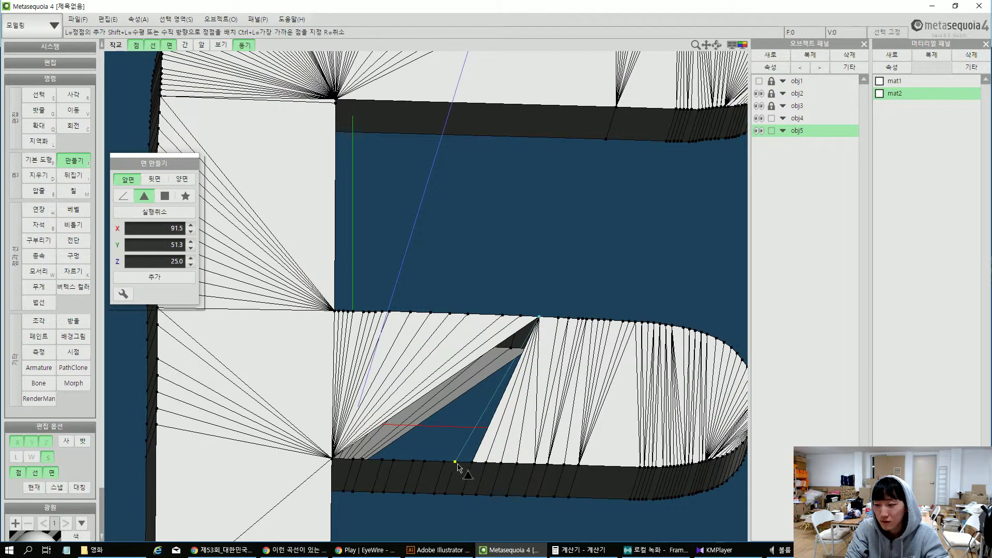
pyautogui.click(456, 463)
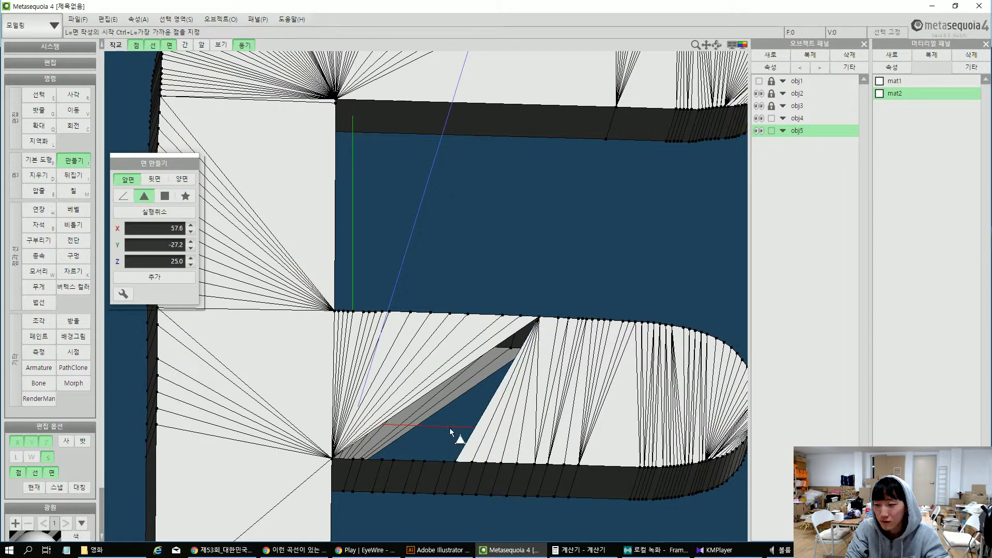
pyautogui.click(539, 318)
pyautogui.click(455, 462)
pyautogui.click(444, 462)
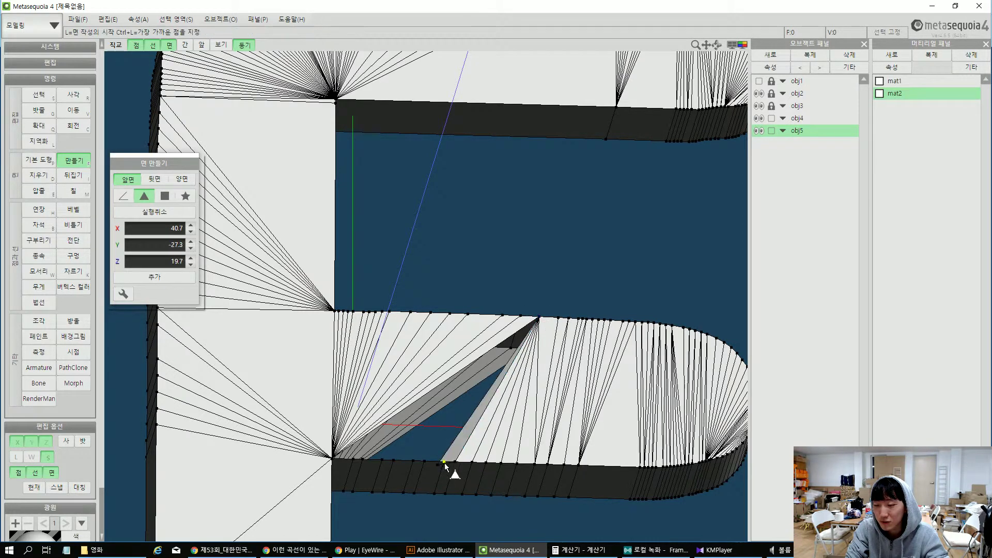
pyautogui.hotkey('ctrl', 'z')
# Extend the triangle fan toward the stem with three more faces between the upper corner vertex and the front lower edge
pyautogui.click(444, 462)
pyautogui.click(456, 461)
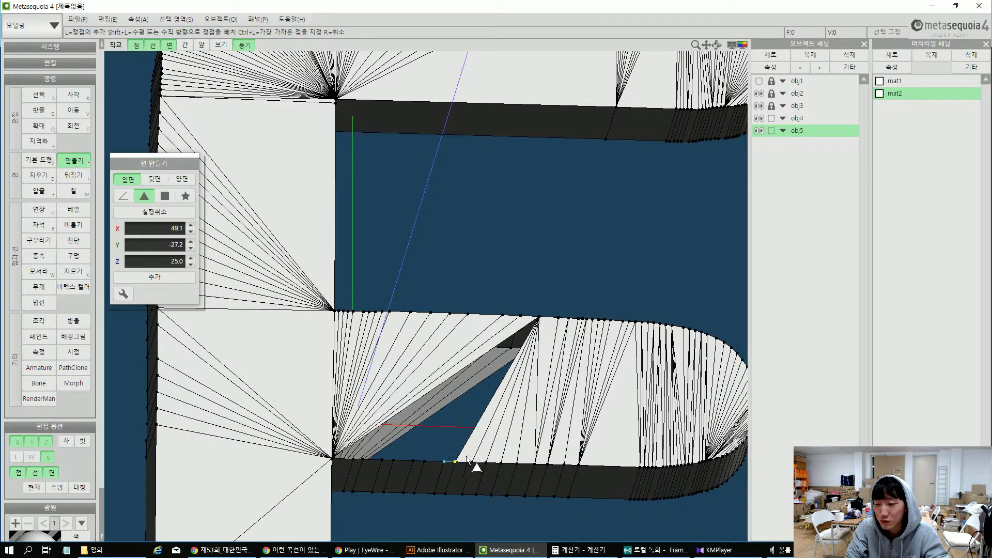
pyautogui.click(540, 318)
pyautogui.click(540, 318)
pyautogui.click(425, 461)
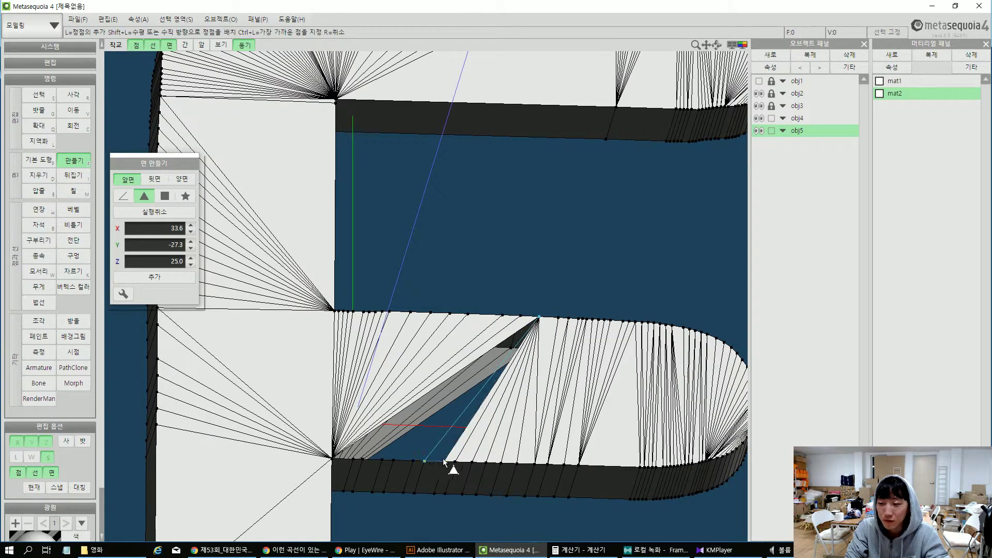
pyautogui.click(444, 461)
pyautogui.click(425, 461)
pyautogui.click(413, 461)
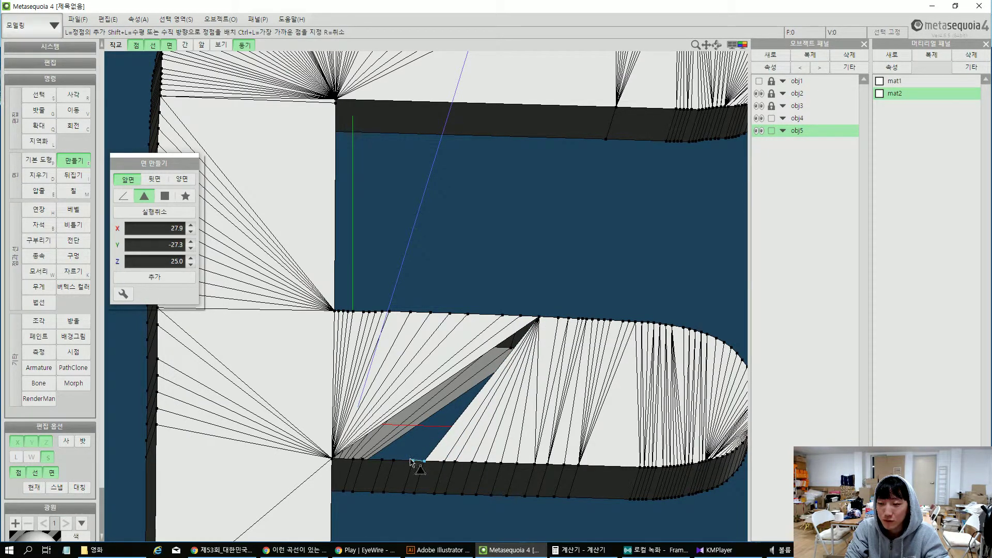
pyautogui.click(539, 318)
# Close the remaining narrow gap with triangles from the upper corner vertex to the lower-edge vertices nearest the stem
pyautogui.click(539, 317)
pyautogui.click(414, 461)
pyautogui.click(394, 461)
pyautogui.click(394, 461)
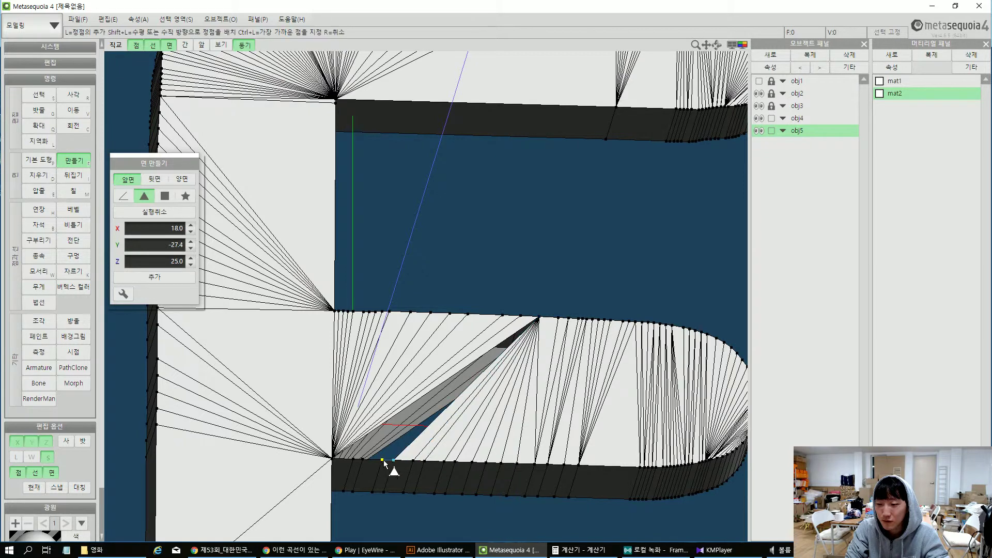
pyautogui.click(539, 317)
pyautogui.click(539, 317)
pyautogui.click(383, 461)
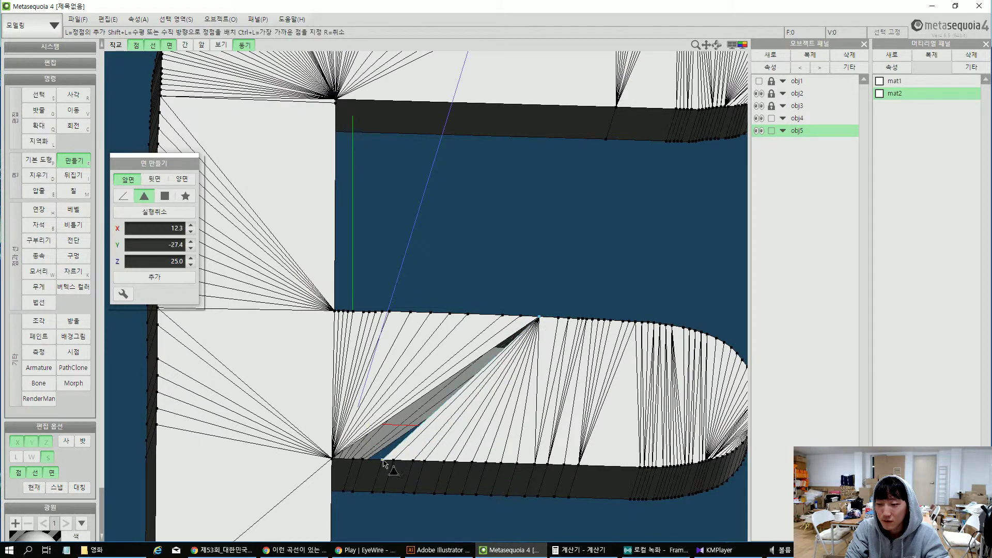
pyautogui.click(364, 460)
pyautogui.click(354, 460)
pyautogui.click(538, 318)
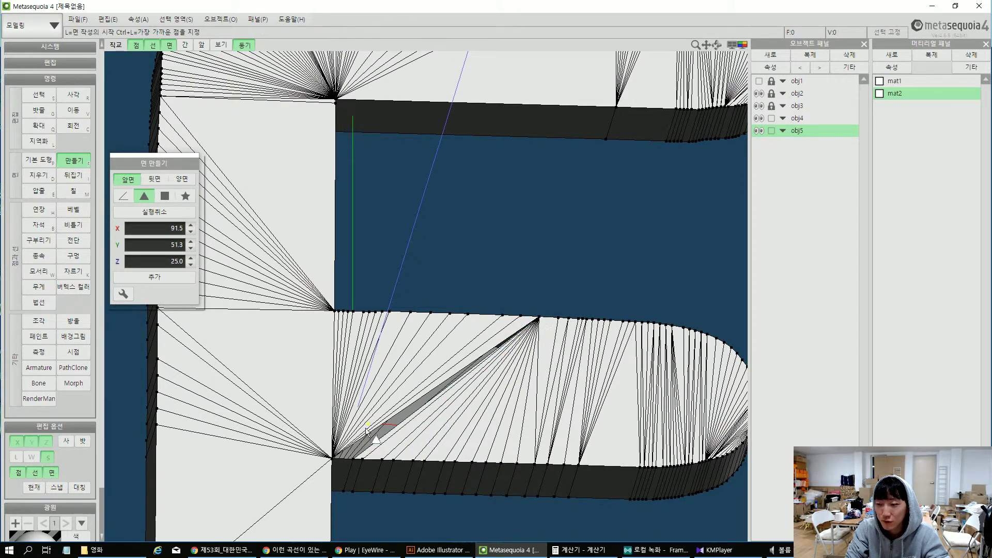
pyautogui.click(354, 460)
pyautogui.click(538, 318)
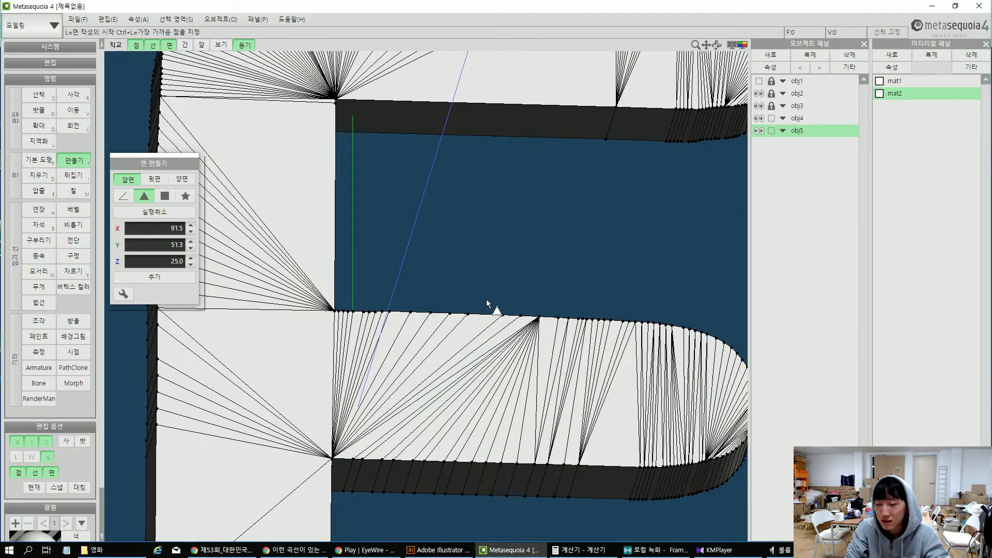
# Select the text F's whole lower arm and bend it downward, curving its rounded end back toward horizontal
pyautogui.moveTo(487, 301); pyautogui.dragTo(457, 314, button='right')
pyautogui.scroll(-8, 457, 315)
pyautogui.press('r')
pyautogui.moveTo(401, 285); pyautogui.dragTo(528, 362)
pyautogui.scroll(3, 416, 364)
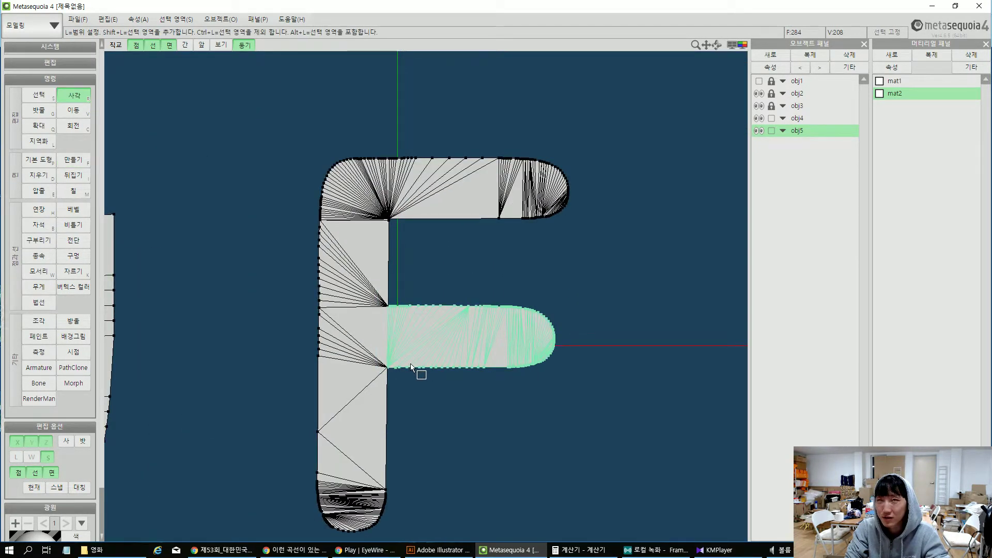
pyautogui.click(52, 243)
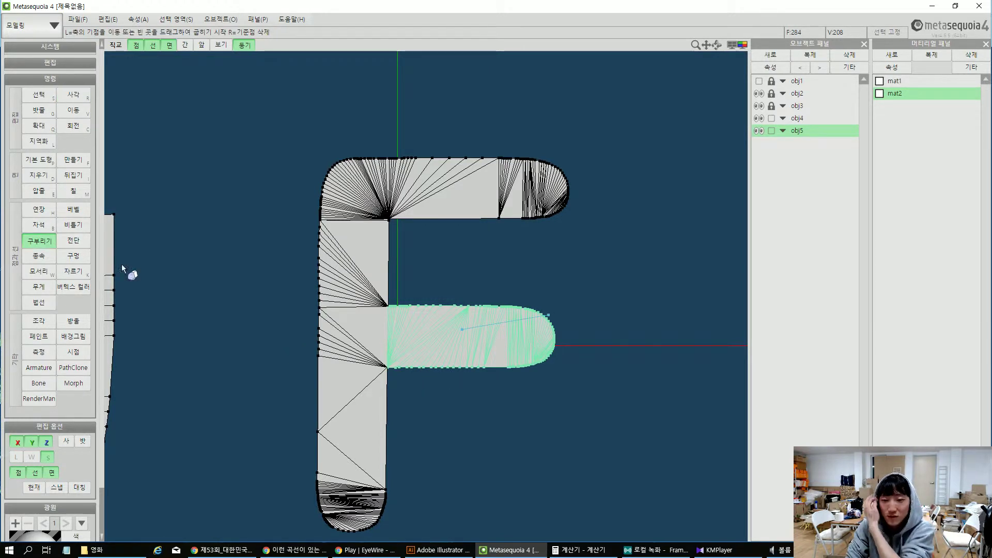
pyautogui.moveTo(387, 333); pyautogui.dragTo(563, 355)
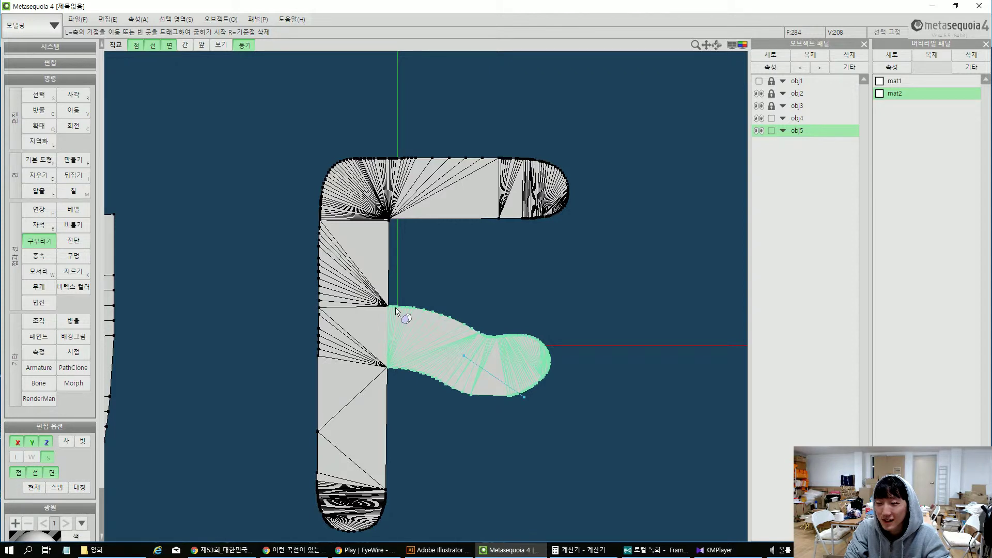
# Select the F's upper arm with its corner, bend the arm downward and curl its outer end back upward
pyautogui.press('r')
pyautogui.moveTo(379, 126); pyautogui.dragTo(607, 239)
pyautogui.moveTo(262, 126); pyautogui.dragTo(643, 254)
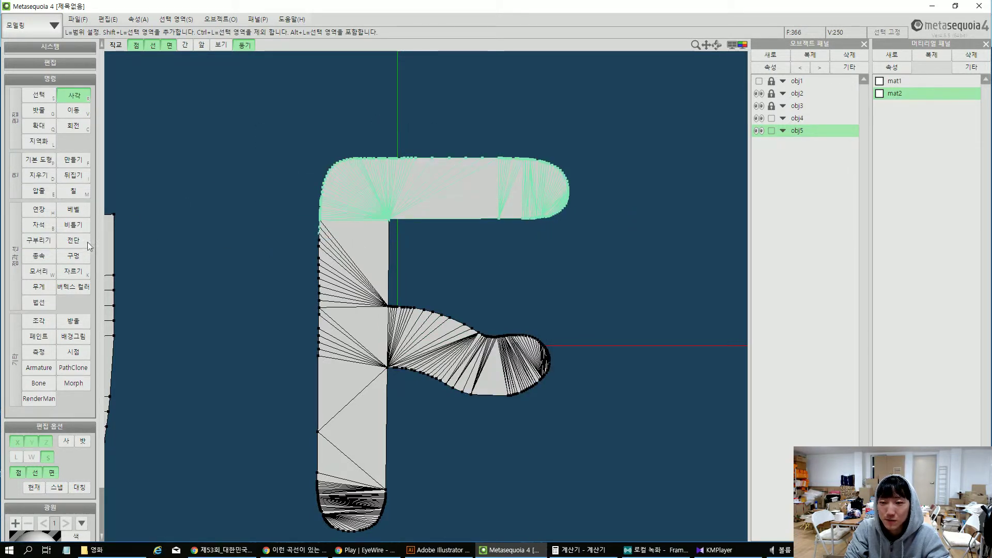
pyautogui.click(45, 240)
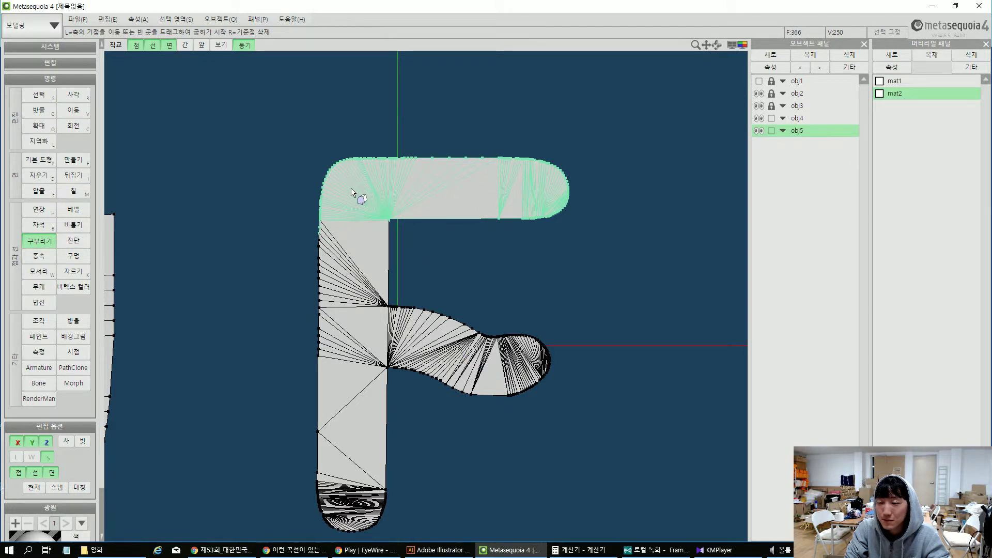
pyautogui.moveTo(342, 187)
pyautogui.mouseDown()
pyautogui.moveTo(499, 195)
pyautogui.moveTo(505, 215)
pyautogui.moveTo(474, 212)
pyautogui.mouseUp()
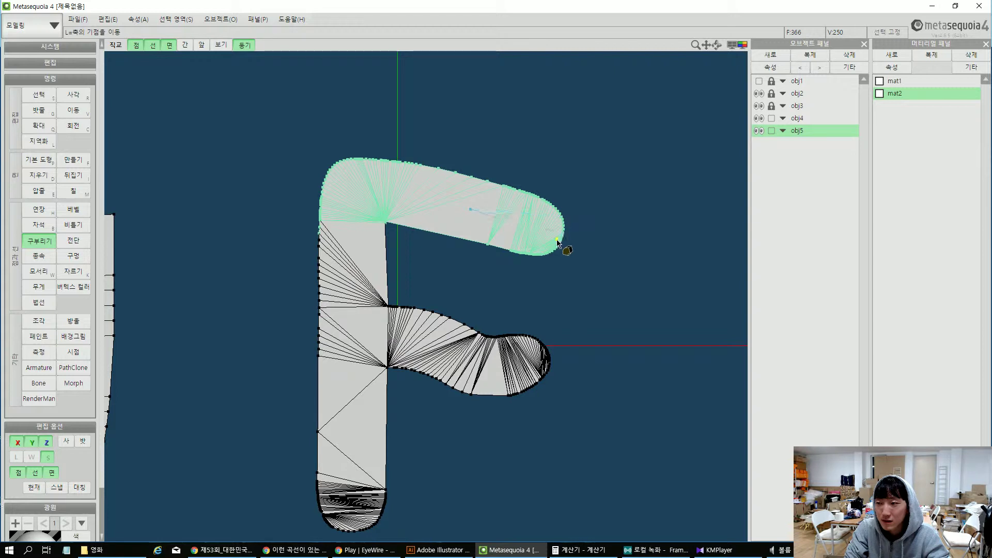
pyautogui.moveTo(564, 247); pyautogui.dragTo(567, 189)
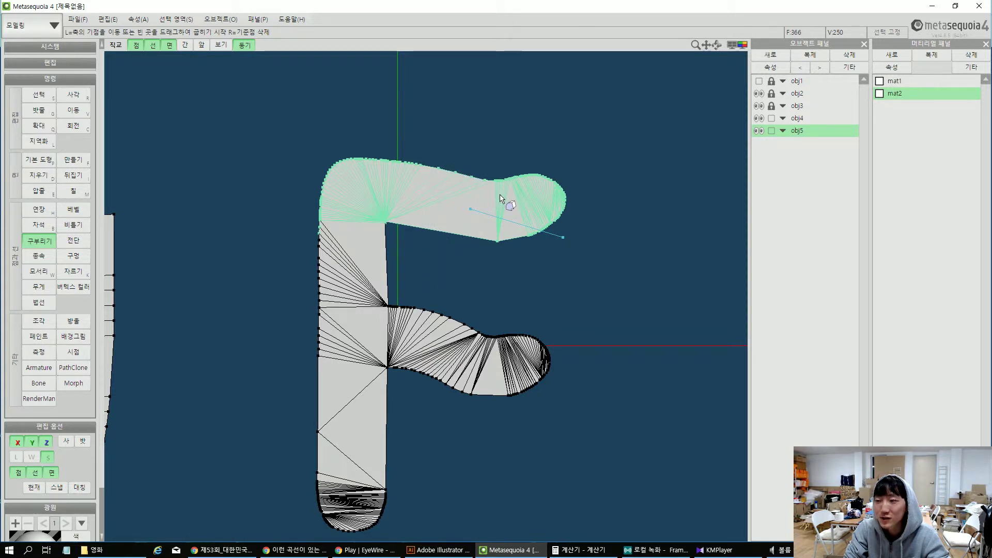
pyautogui.click(451, 175)
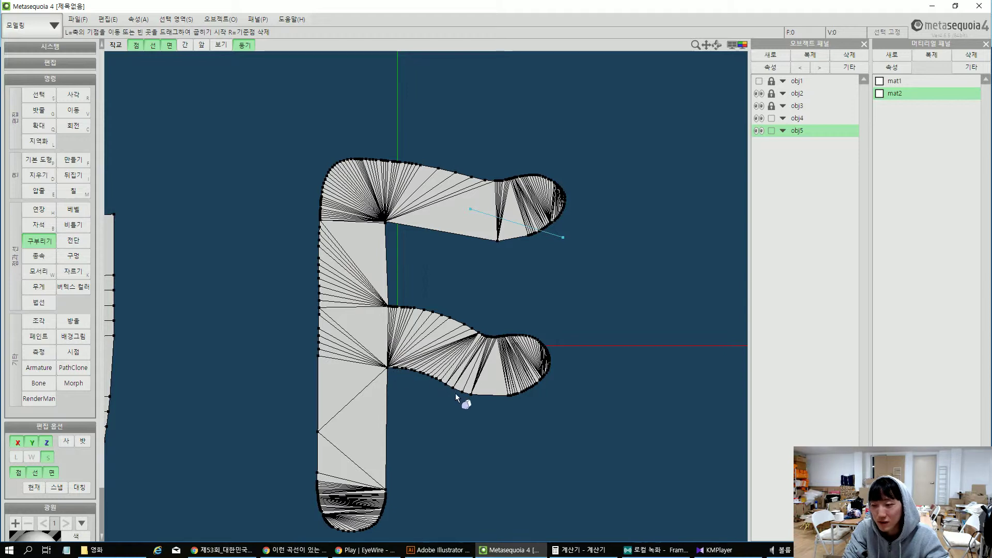
# Select the whole text F and rotate it half a turn about the vertical axis so its arms point the other way
pyautogui.scroll(-2, 434, 413)
pyautogui.scroll(-2, 434, 416)
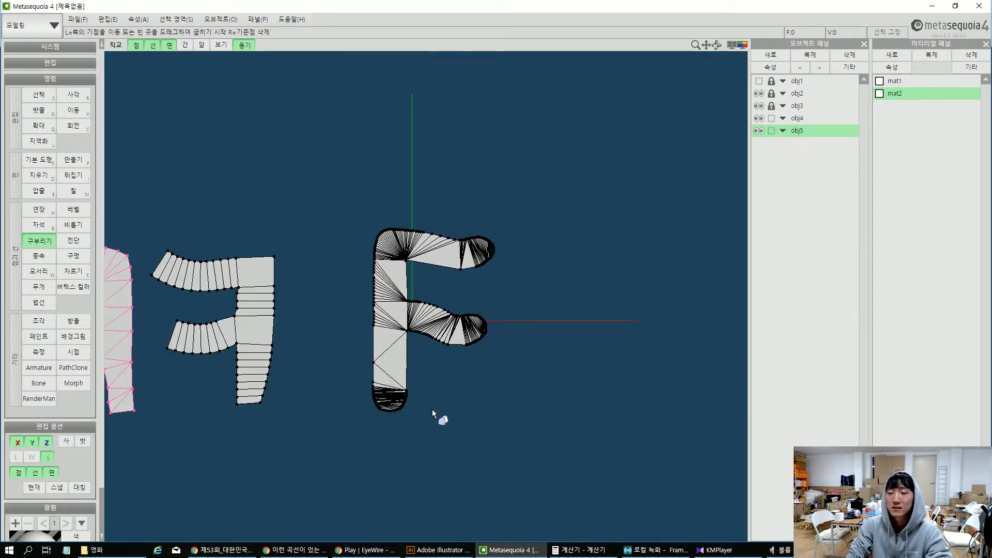
pyautogui.press('r')
pyautogui.moveTo(355, 228); pyautogui.dragTo(580, 427)
pyautogui.press('c')
pyautogui.moveTo(447, 318); pyautogui.dragTo(171, 321)
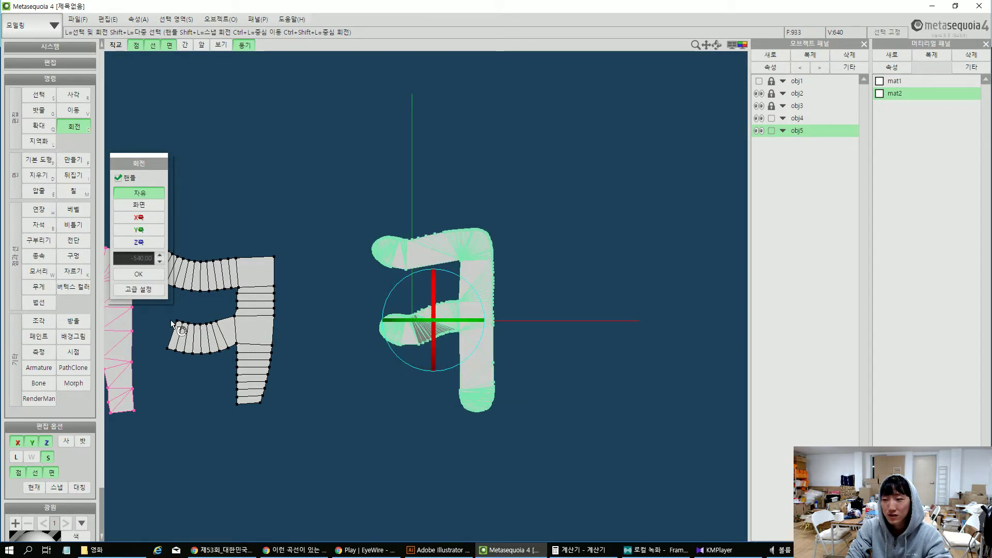
pyautogui.moveTo(382, 333); pyautogui.dragTo(415, 378, button='right')
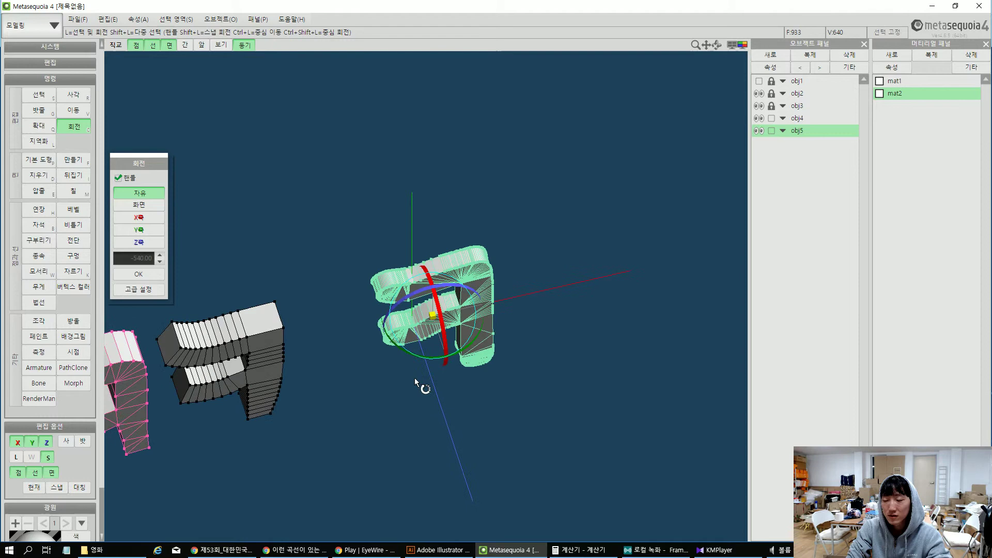
pyautogui.click(442, 376)
pyautogui.moveTo(473, 339); pyautogui.dragTo(423, 405, button='right')
pyautogui.scroll(5, 392, 361)
pyautogui.press('r')
pyautogui.moveTo(264, 367); pyautogui.dragTo(696, 495)
pyautogui.moveTo(696, 495); pyautogui.dragTo(559, 406, button='right')
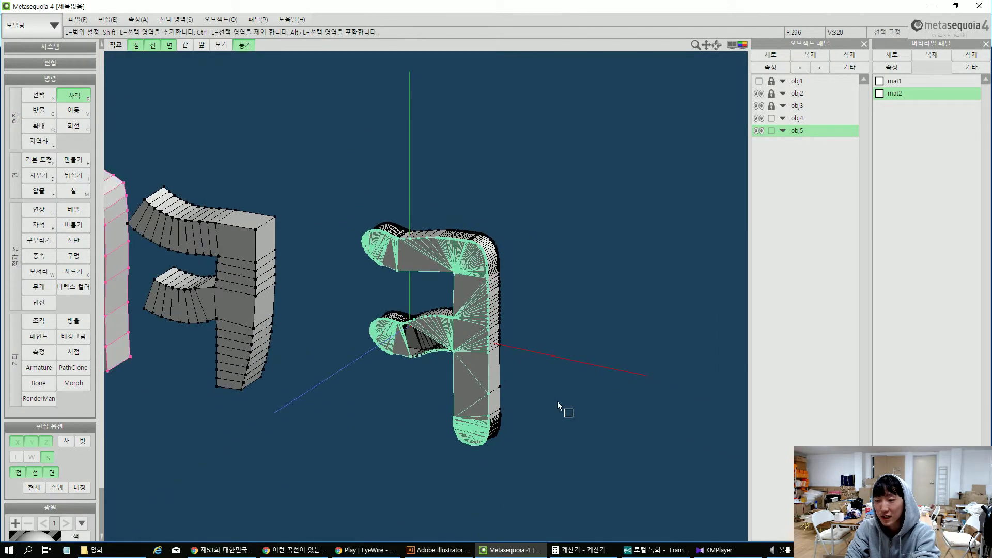
pyautogui.click(462, 267)
# Select and delete all faces on the flat side of the F that still has a gap in its lower arm
pyautogui.moveTo(432, 255); pyautogui.dragTo(394, 266, button='right')
pyautogui.moveTo(385, 243); pyautogui.dragTo(469, 473)
pyautogui.hotkey('ctrl', 'e')
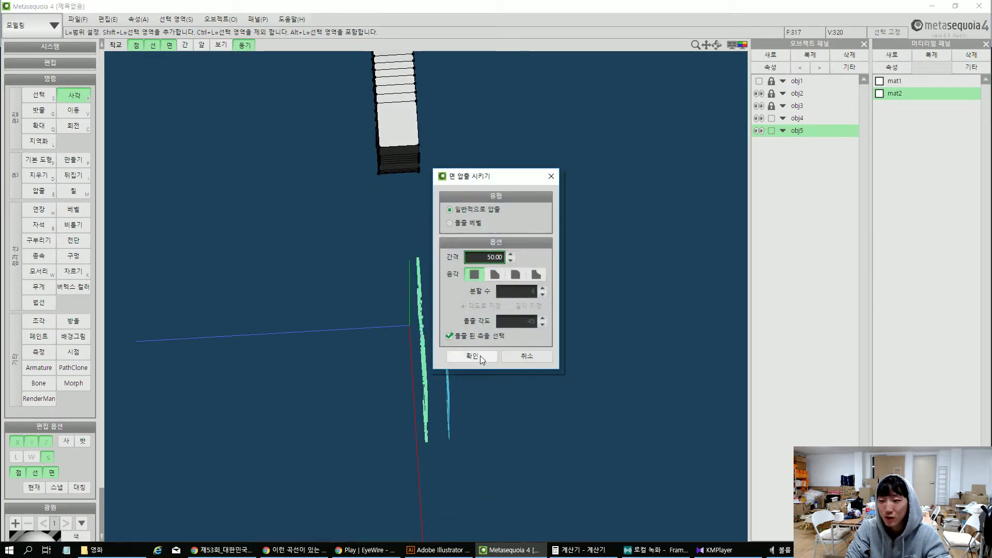
pyautogui.click(531, 359)
pyautogui.moveTo(352, 406); pyautogui.dragTo(437, 370, button='right')
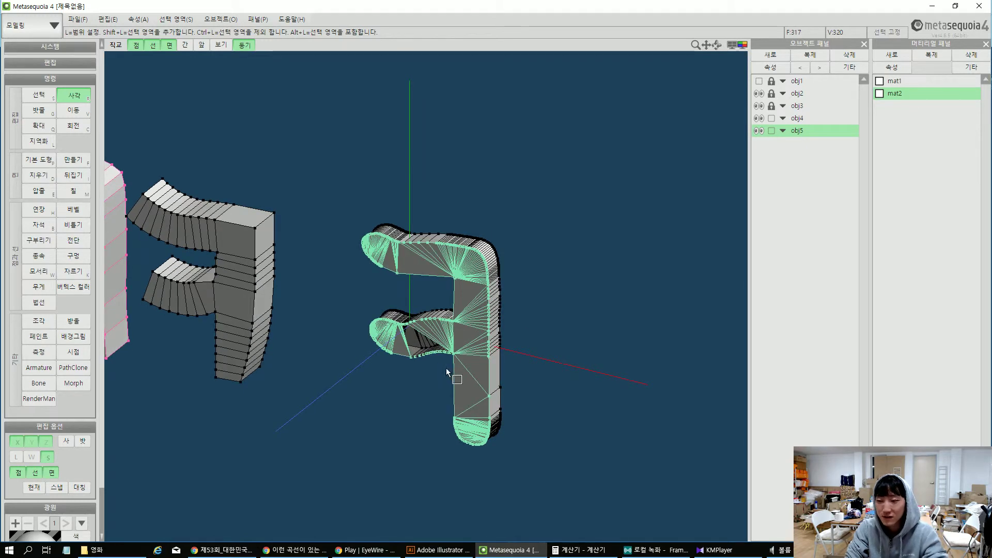
pyautogui.press('Delete')
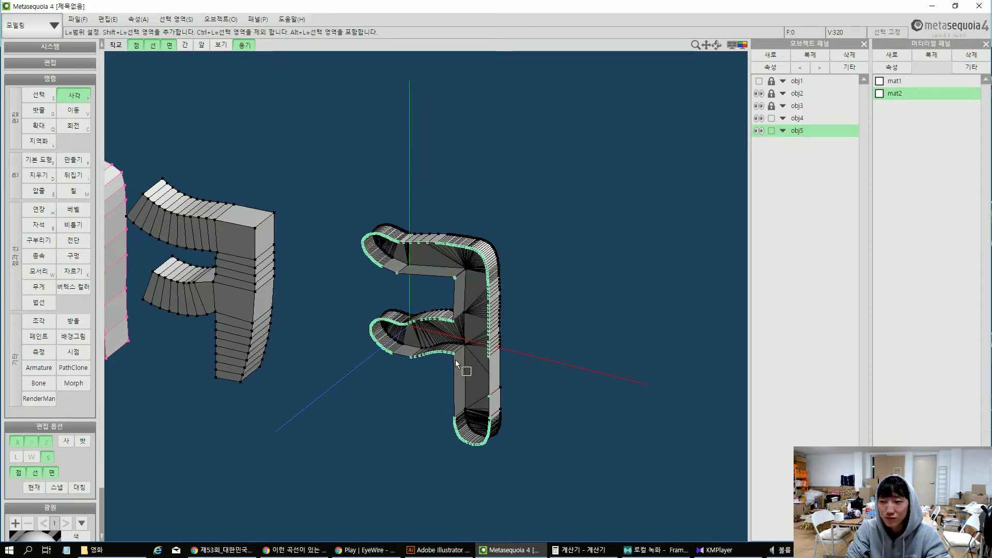
# Select the F's remaining flat side and mirror its faces across the global XY plane to cover the open side
pyautogui.moveTo(419, 262); pyautogui.dragTo(426, 260, button='right')
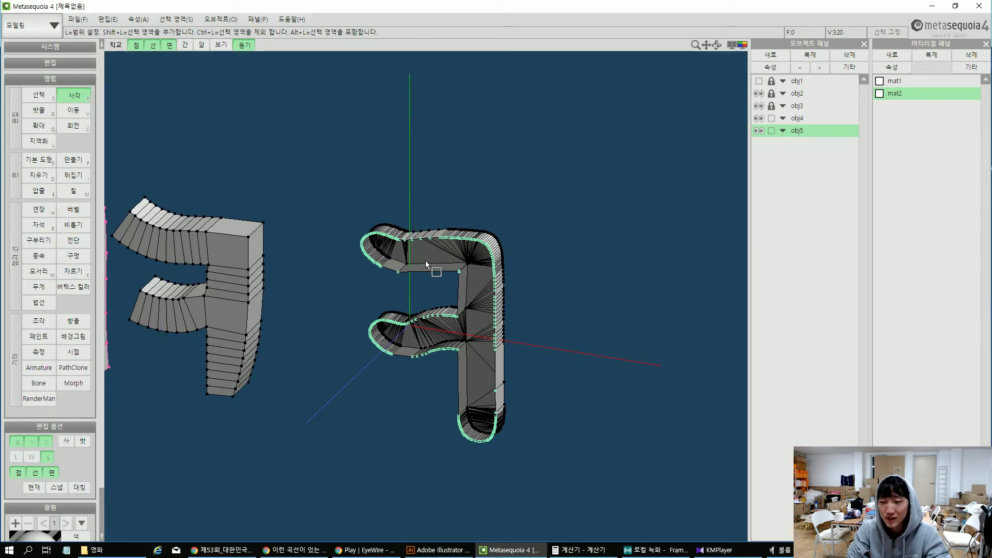
pyautogui.moveTo(475, 340); pyautogui.dragTo(372, 420, button='right')
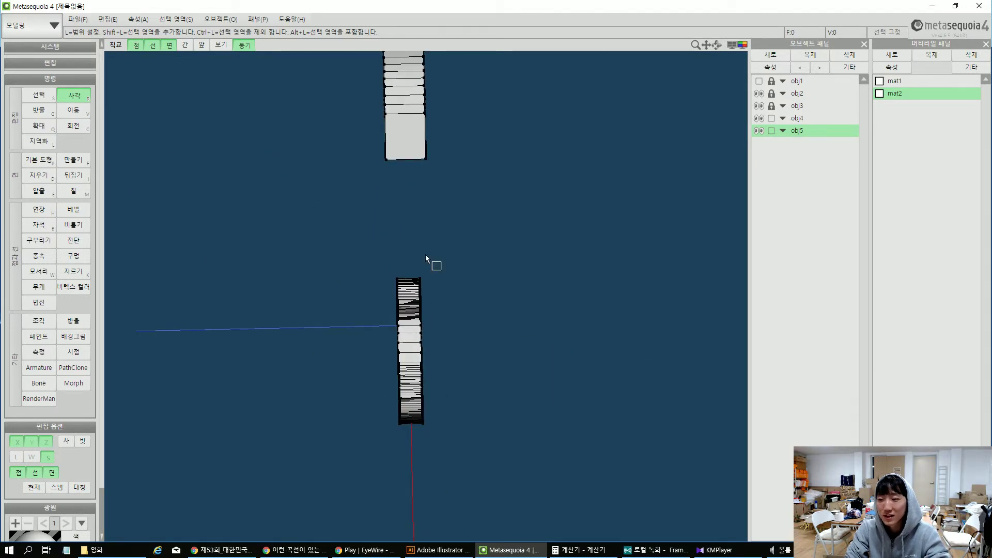
pyautogui.moveTo(404, 252); pyautogui.dragTo(470, 440)
pyautogui.moveTo(167, 191); pyautogui.dragTo(209, 201, button='right')
pyautogui.click(202, 21)
pyautogui.moveTo(176, 19)
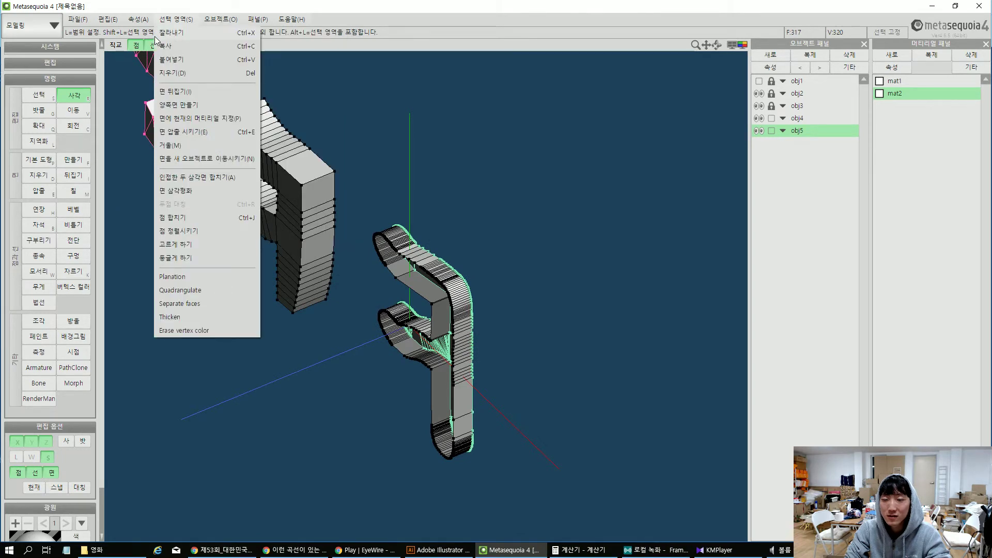
pyautogui.click(182, 150)
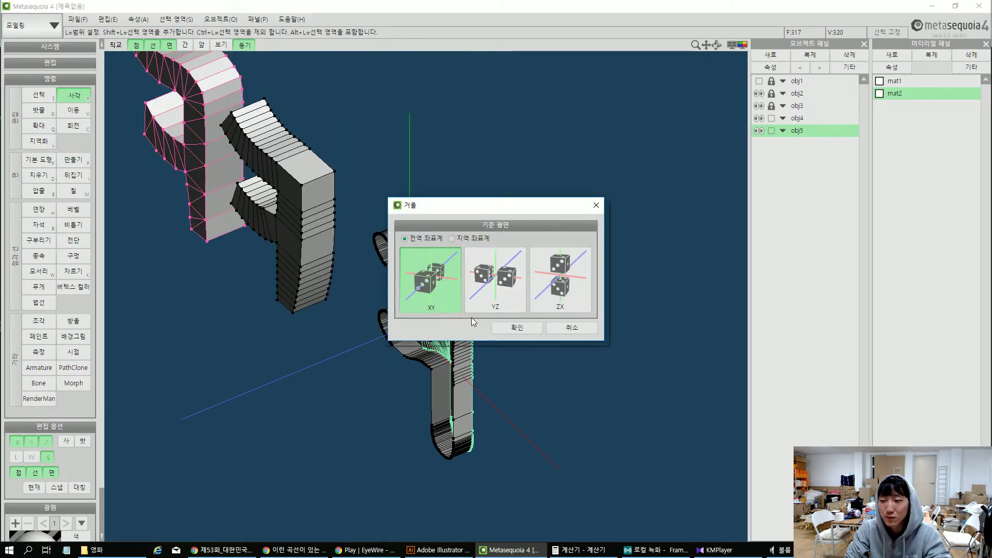
pyautogui.click(517, 325)
# Select only the newly mirrored flat side of the F together with the edge vertices it meets
pyautogui.moveTo(511, 327); pyautogui.dragTo(447, 397, button='right')
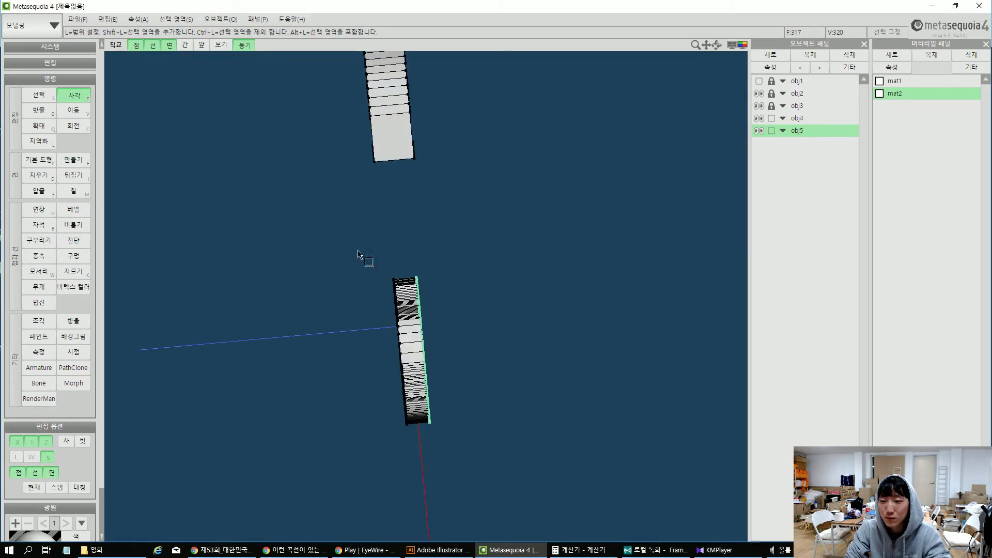
pyautogui.moveTo(354, 245); pyautogui.dragTo(412, 443)
pyautogui.moveTo(412, 443); pyautogui.dragTo(398, 447, button='right')
pyautogui.moveTo(354, 267); pyautogui.dragTo(360, 278, button='right')
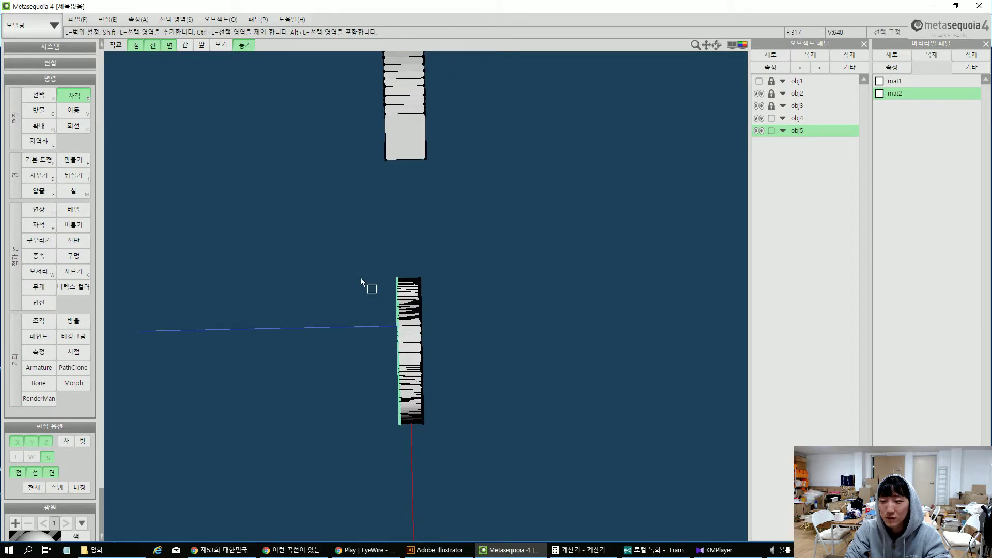
pyautogui.moveTo(346, 236); pyautogui.dragTo(424, 457)
# Try to join the object's nearby vertices with a joining distance of 0.000
pyautogui.click(221, 19)
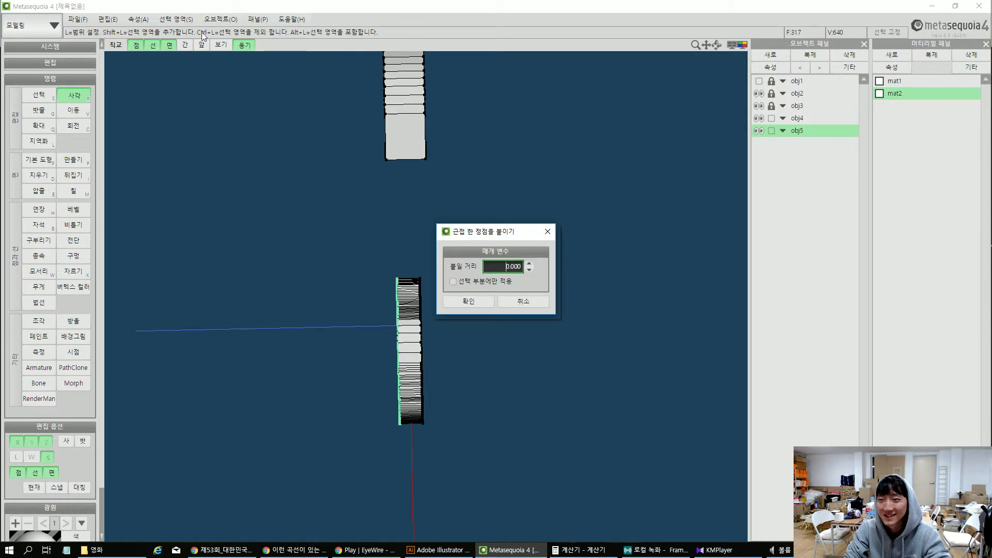
pyautogui.click(215, 20)
pyautogui.click(224, 76)
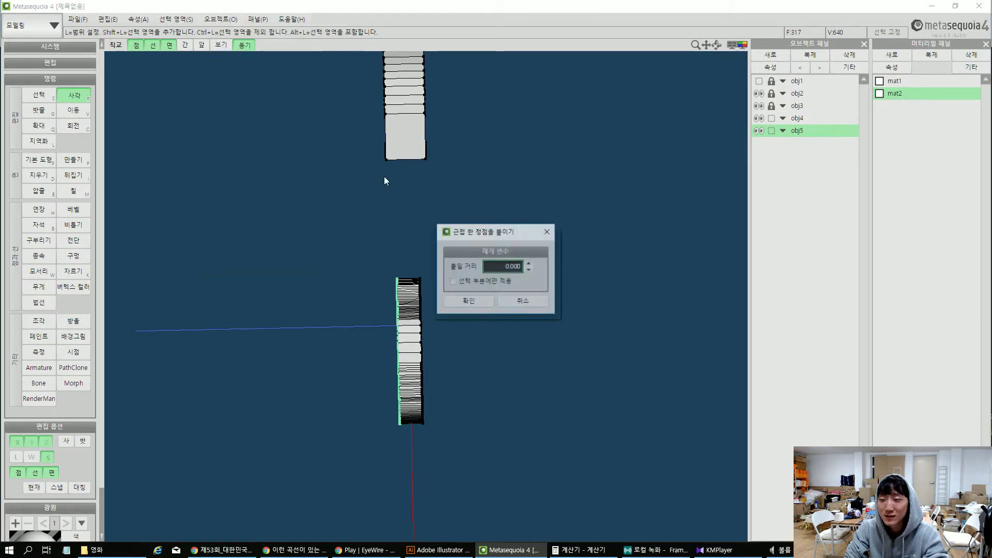
pyautogui.click(478, 302)
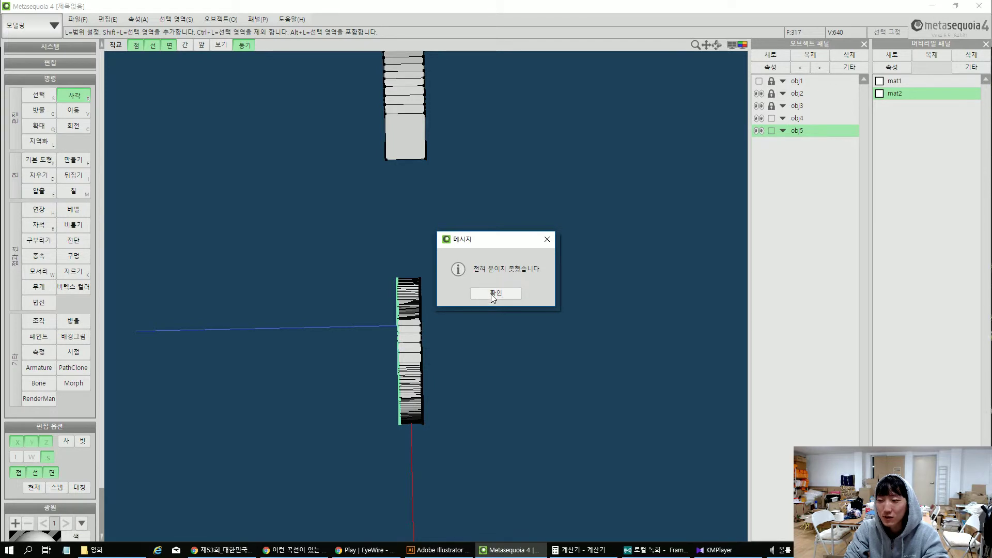
pyautogui.click(494, 294)
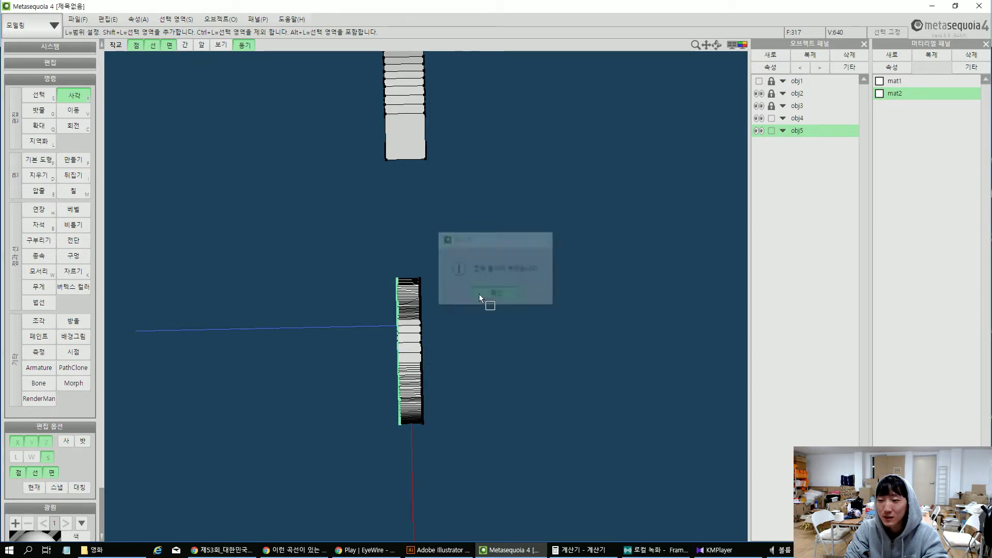
# Align the selected vertices of the mirrored side to Z 25.00 in global coordinates
pyautogui.scroll(3, 414, 294)
pyautogui.scroll(2, 385, 284)
pyautogui.scroll(2, 327, 277)
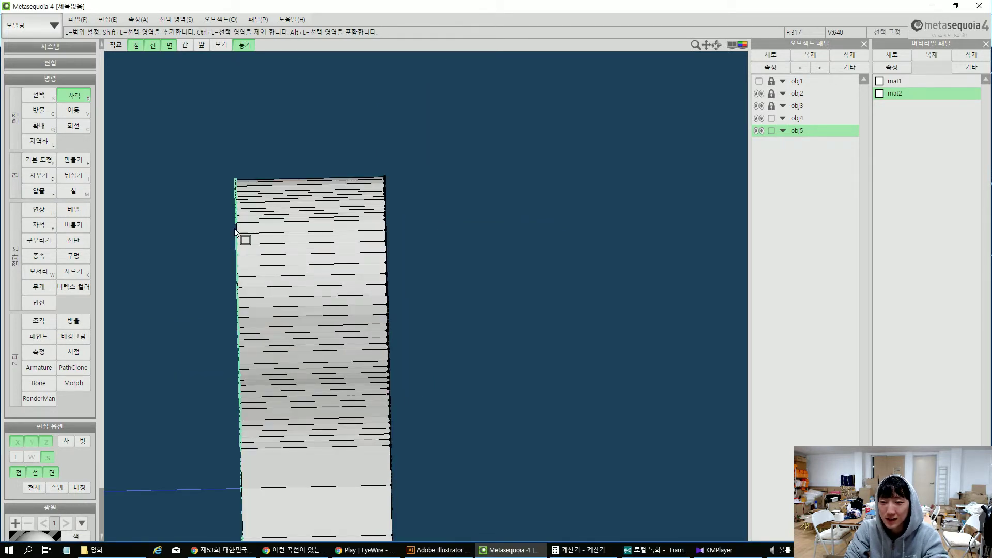
pyautogui.moveTo(238, 247); pyautogui.dragTo(350, 257, button='right')
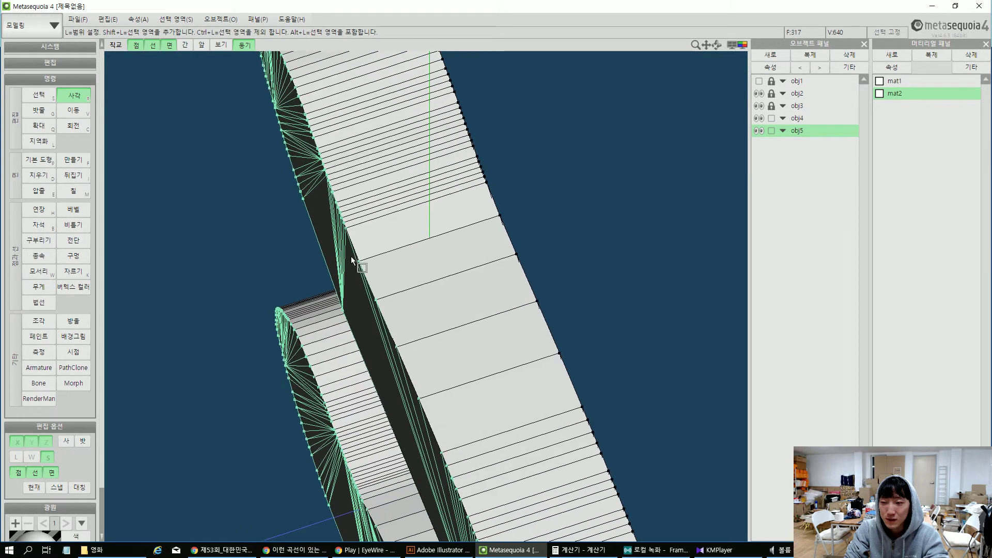
pyautogui.scroll(-5, 362, 264)
pyautogui.click(182, 21)
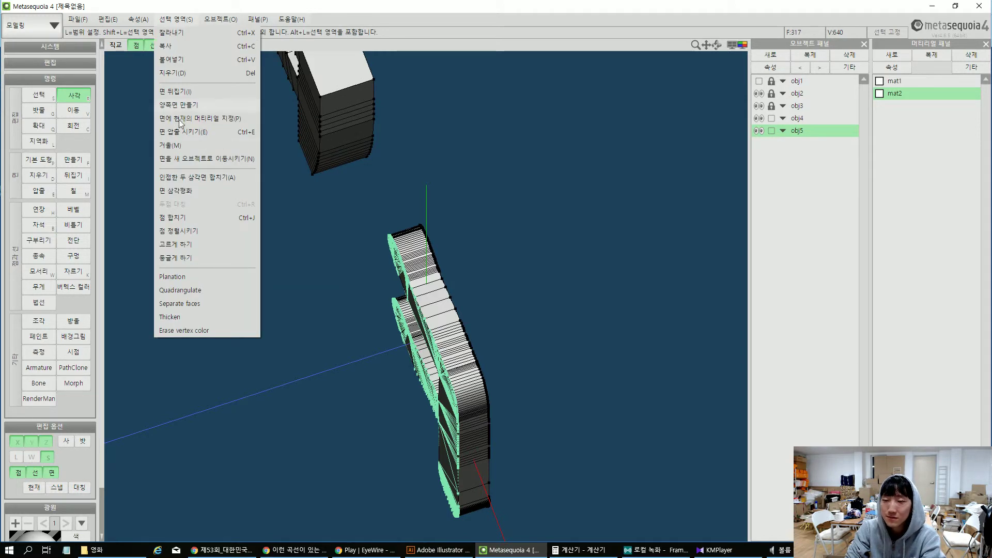
pyautogui.click(180, 230)
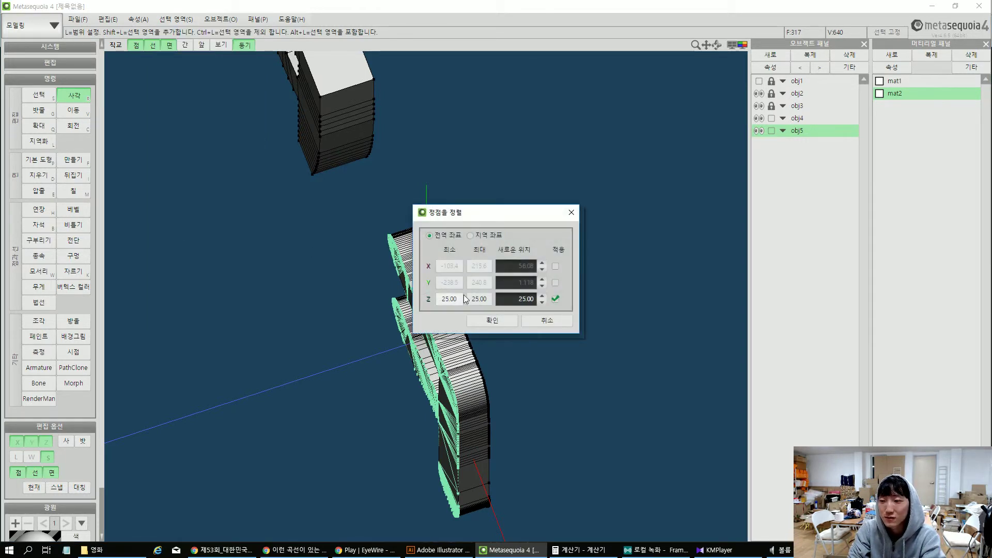
pyautogui.click(490, 321)
# Merge the coincident vertices along the aligned side's seam, using a joining distance of 0.000
pyautogui.click(216, 20)
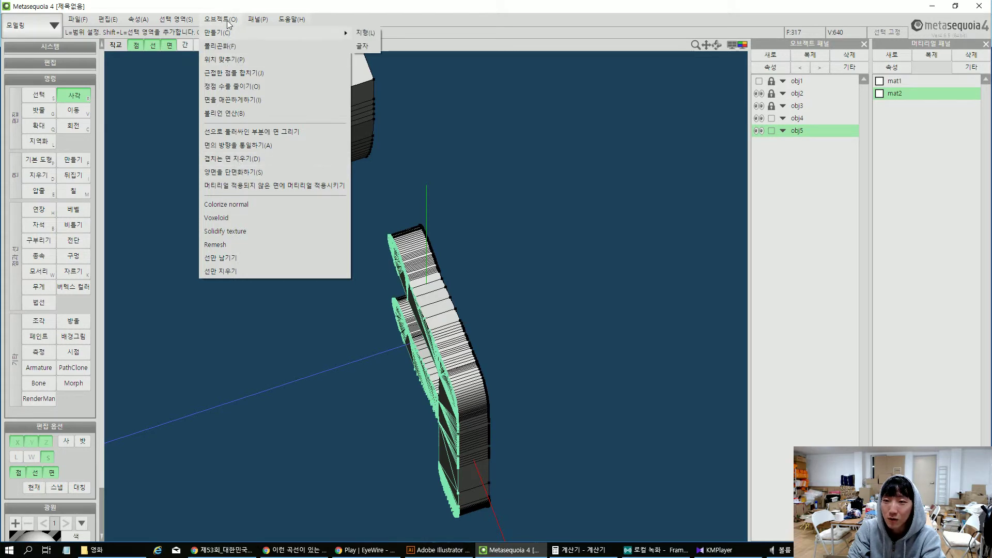
pyautogui.click(231, 77)
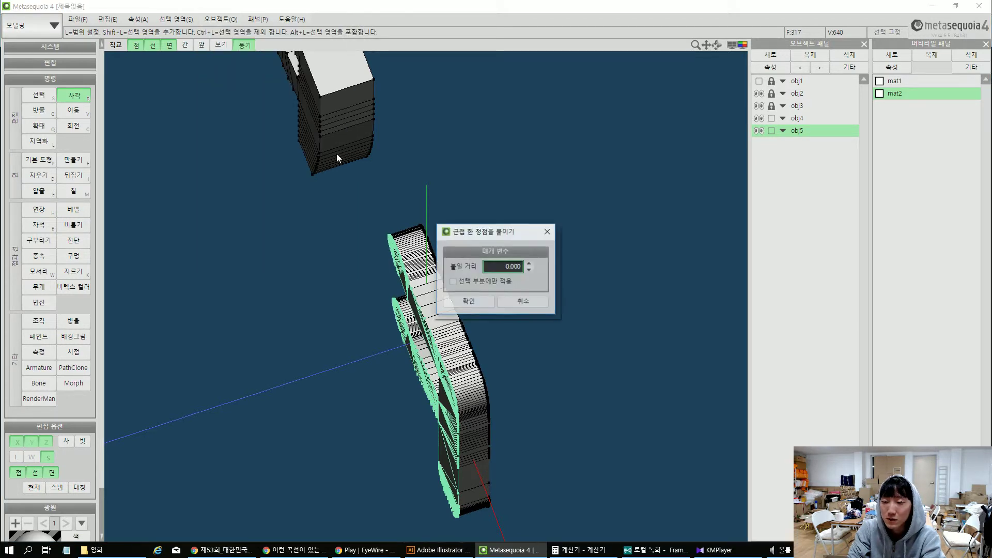
pyautogui.click(470, 303)
pyautogui.click(495, 293)
pyautogui.moveTo(465, 315); pyautogui.dragTo(533, 292, button='right')
pyautogui.scroll(-5, 534, 292)
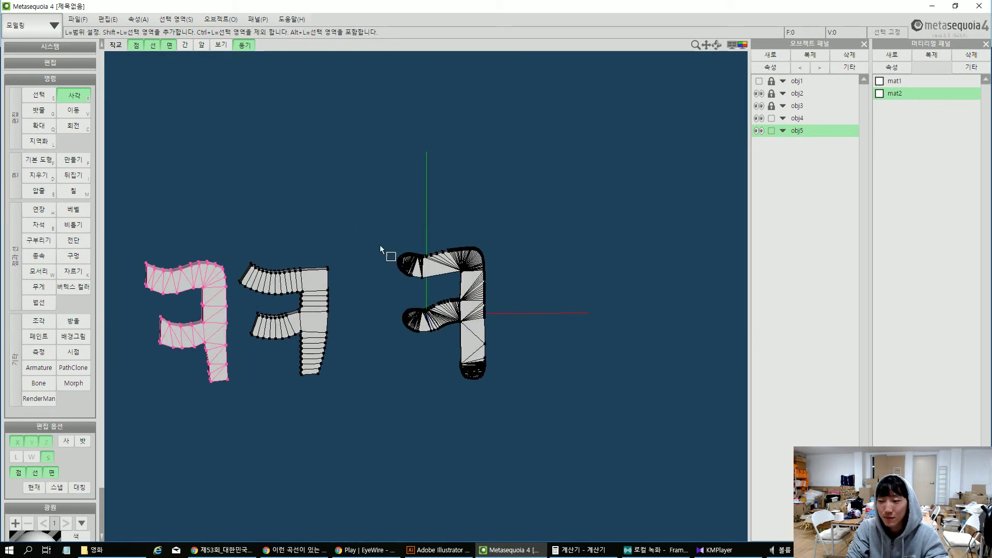
pyautogui.moveTo(382, 232); pyautogui.dragTo(517, 398)
pyautogui.press('v')
pyautogui.moveTo(362, 299); pyautogui.dragTo(495, 301, button='middle')
pyautogui.press('r')
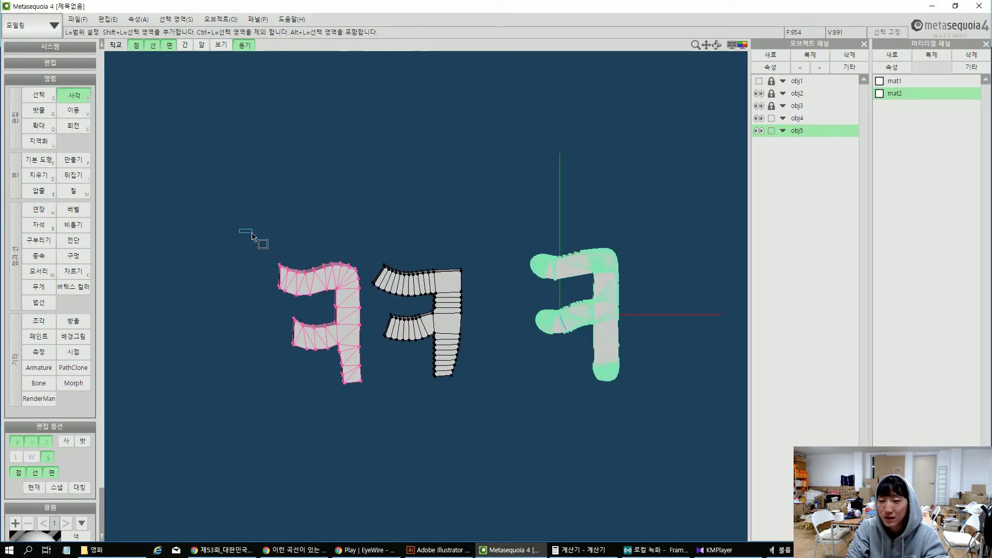
pyautogui.moveTo(240, 229); pyautogui.dragTo(518, 445)
pyautogui.press('v')
# Unlock obj3 and obj2, and move the two unrounded F models about 185 along X toward the rounded F
pyautogui.click(772, 106)
pyautogui.click(772, 93)
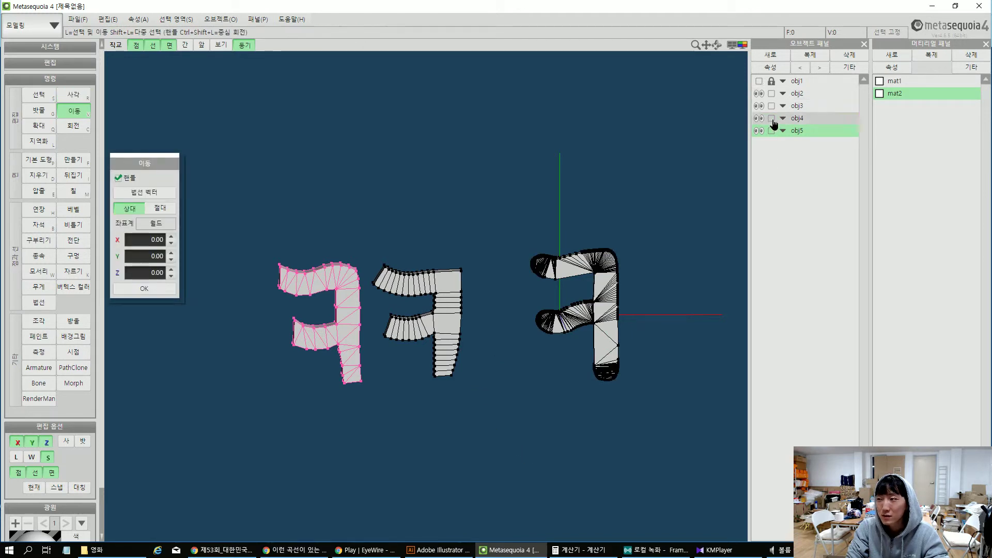
pyautogui.press('r')
pyautogui.moveTo(240, 225); pyautogui.dragTo(497, 449)
pyautogui.press('v')
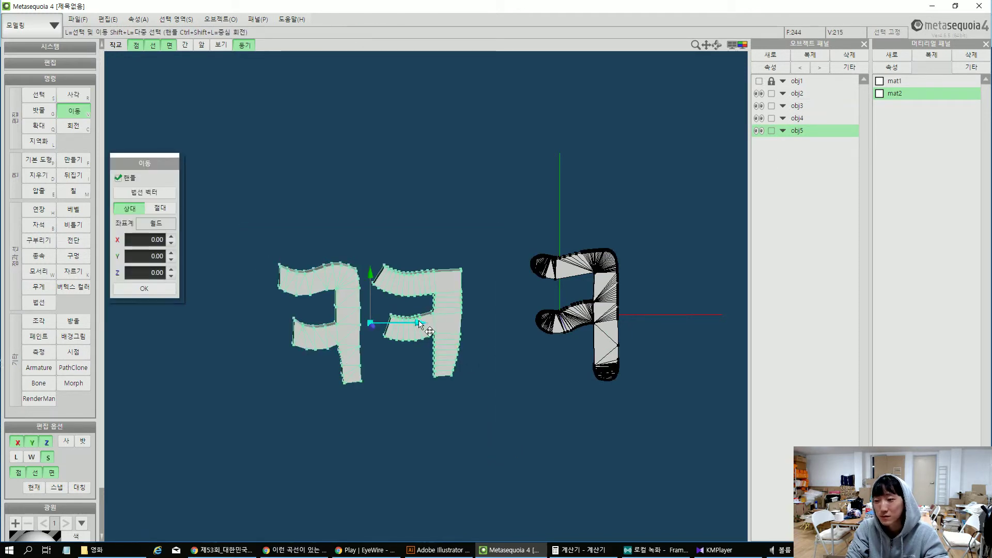
pyautogui.moveTo(419, 323); pyautogui.dragTo(470, 324)
pyautogui.moveTo(581, 399); pyautogui.dragTo(528, 382, button='right')
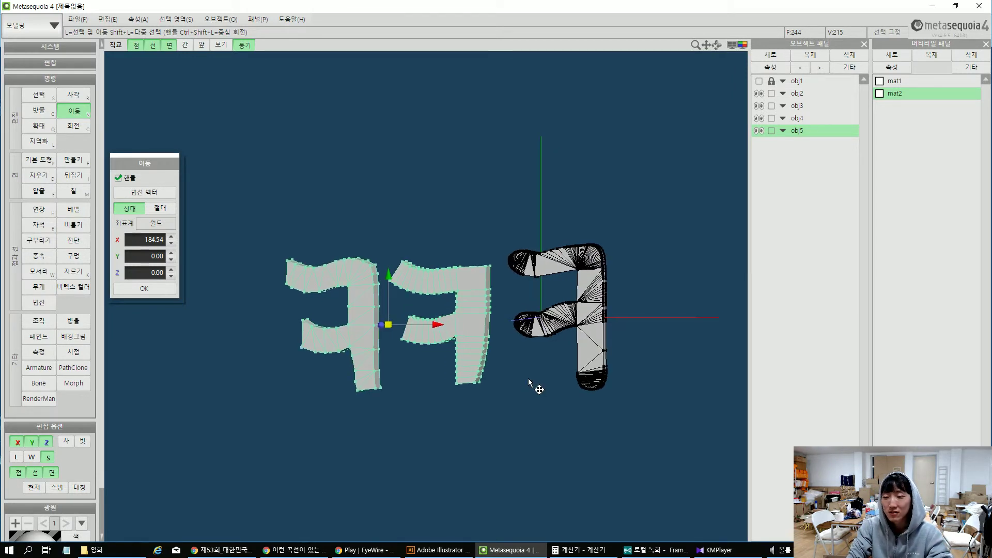
pyautogui.click(528, 379)
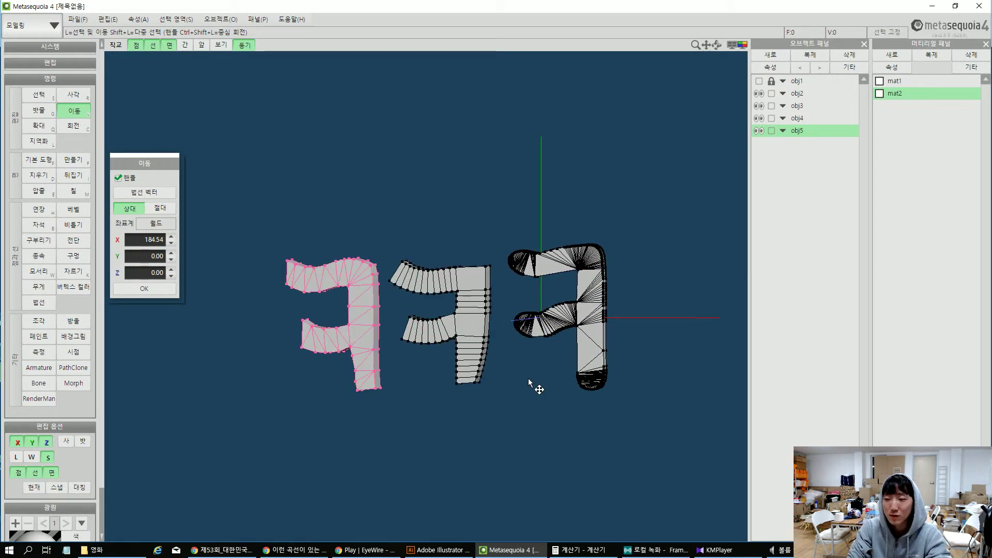
# Check the forum sketch of the curved F in the browser and examine the matching model's front and depth in Metasequoia
pyautogui.scroll(3, 528, 379)
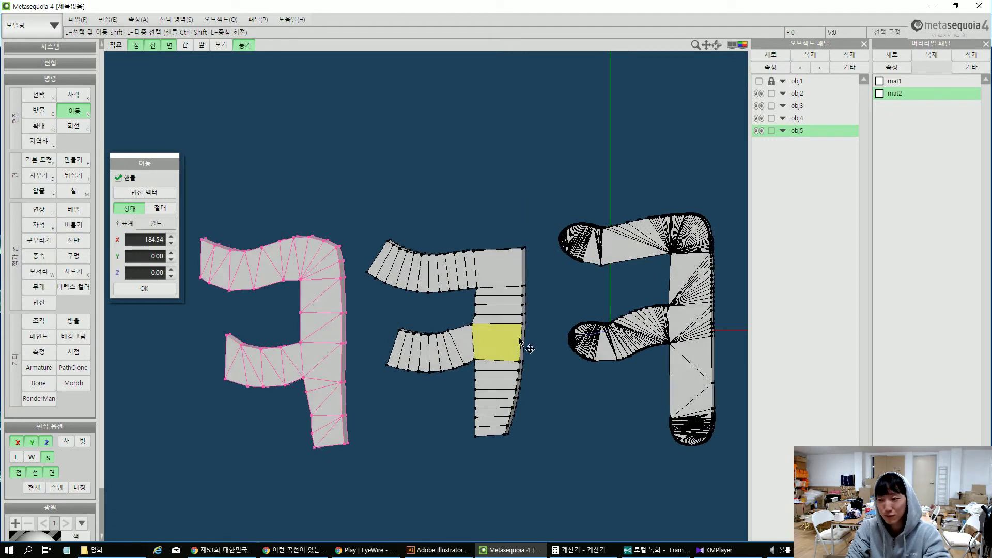
pyautogui.press('r')
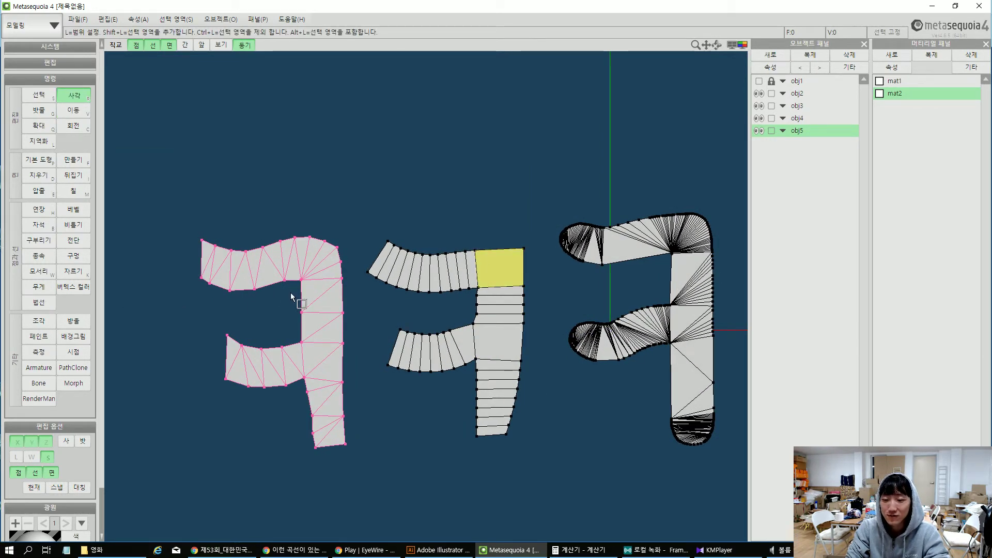
pyautogui.click(295, 550)
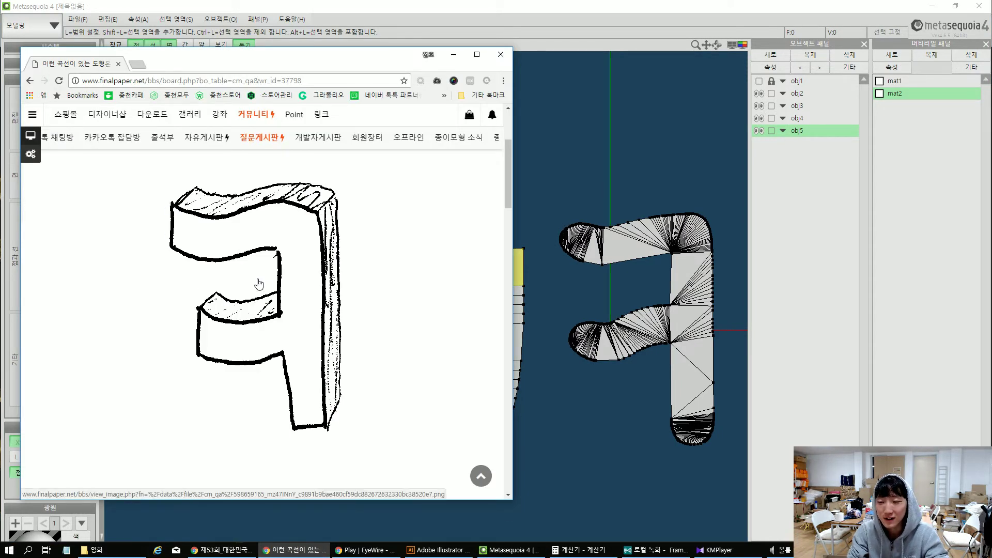
pyautogui.click(597, 8)
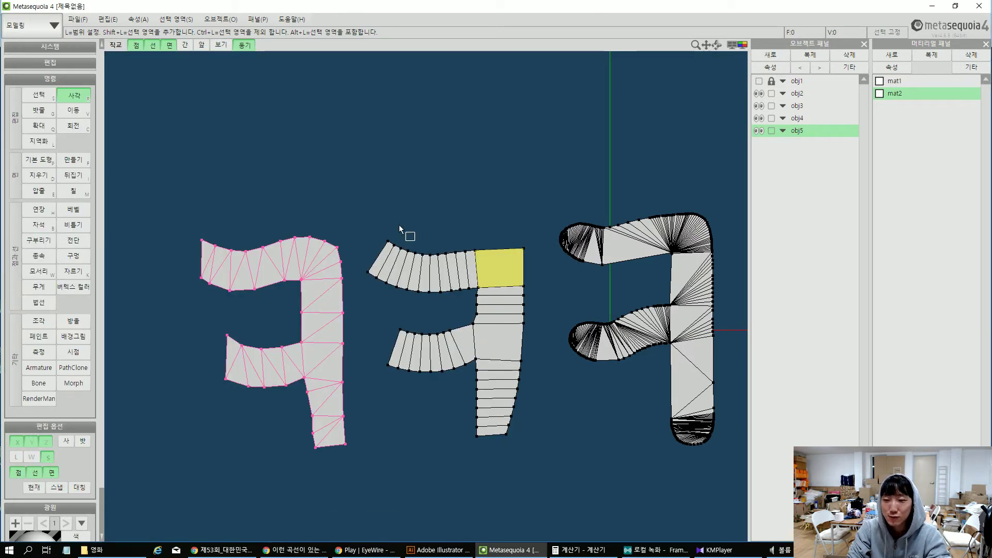
pyautogui.moveTo(313, 285); pyautogui.dragTo(346, 310, button='right')
pyautogui.scroll(5, 445, 281)
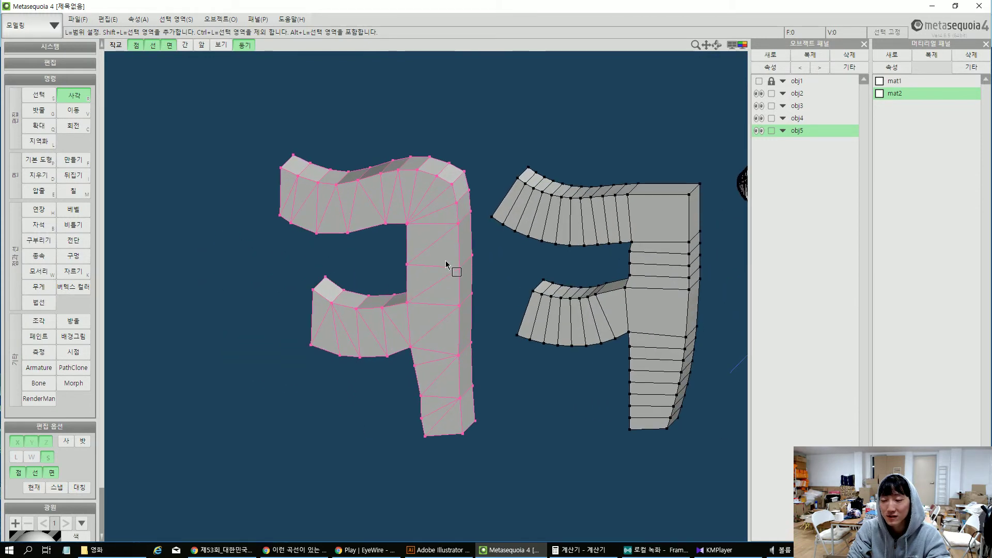
pyautogui.moveTo(466, 233); pyautogui.dragTo(469, 228, button='right')
pyautogui.scroll(-3, 381, 193)
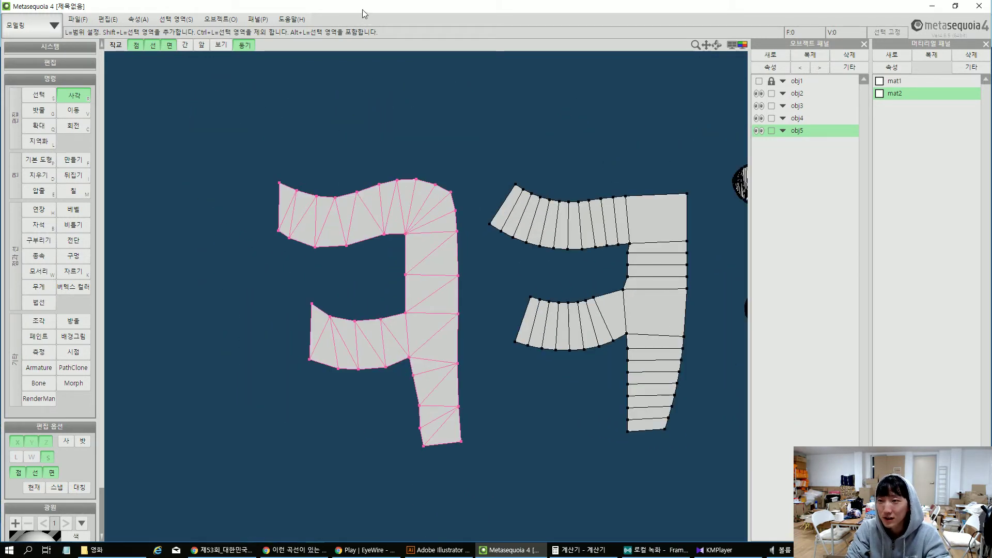
# Place the Metasequoia window beside the forum sketch and compare the traced and segmented F models with the drawing
pyautogui.moveTo(362, 9); pyautogui.dragTo(693, 61)
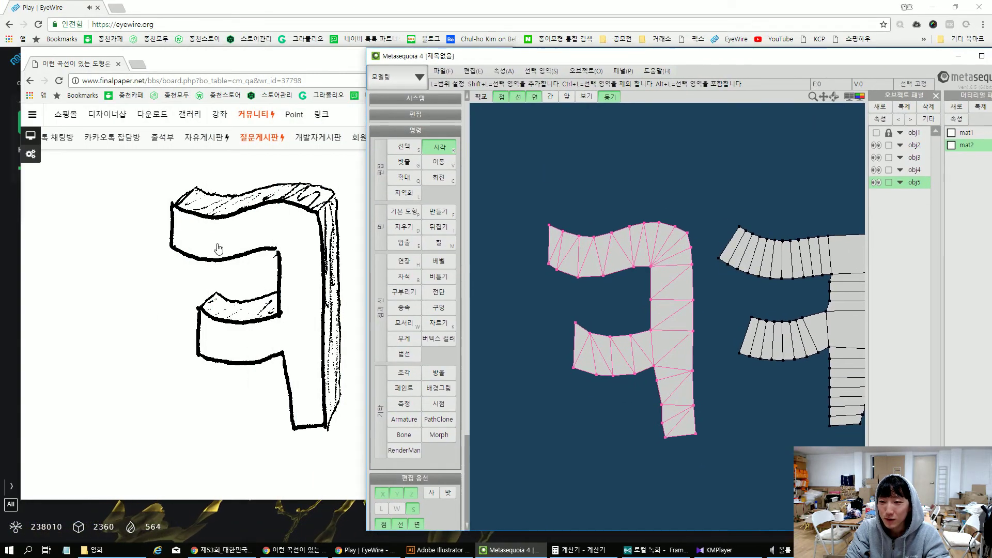
pyautogui.moveTo(563, 315)
pyautogui.mouseDown(button='middle')
pyautogui.moveTo(527, 316)
pyautogui.moveTo(628, 333)
pyautogui.mouseUp(button='middle')
pyautogui.scroll(3, 537, 333)
pyautogui.scroll(-3, 628, 332)
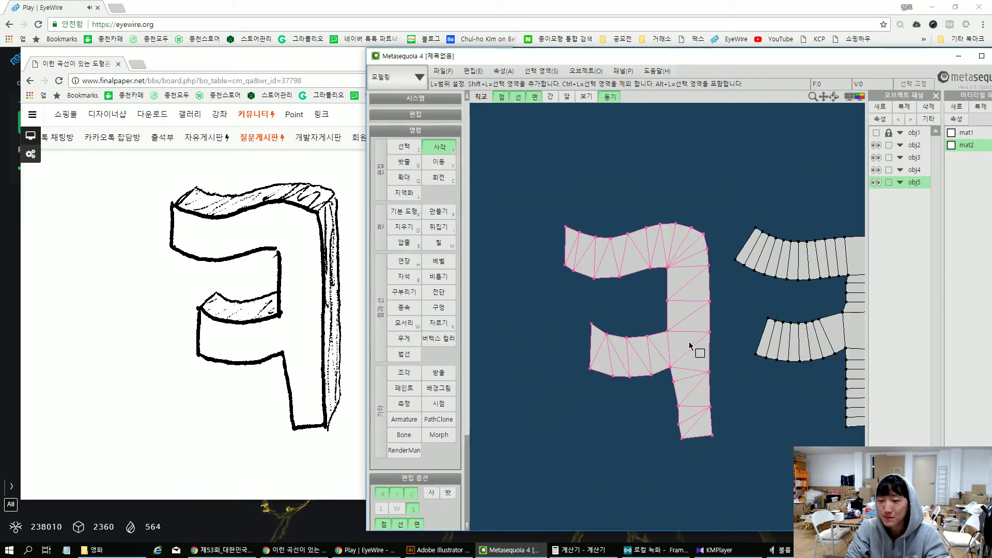
pyautogui.moveTo(691, 345); pyautogui.dragTo(565, 347, button='middle')
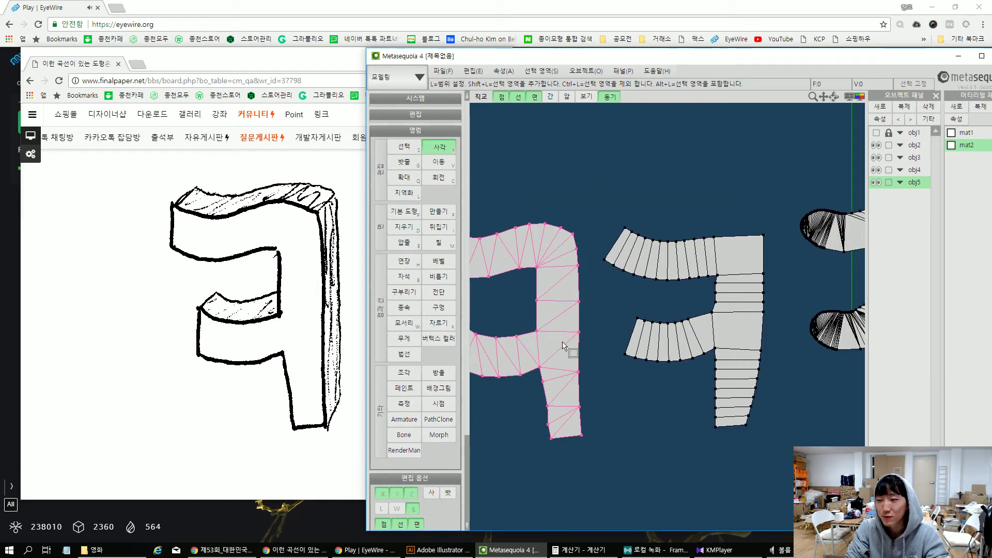
pyautogui.moveTo(741, 57); pyautogui.dragTo(558, 57)
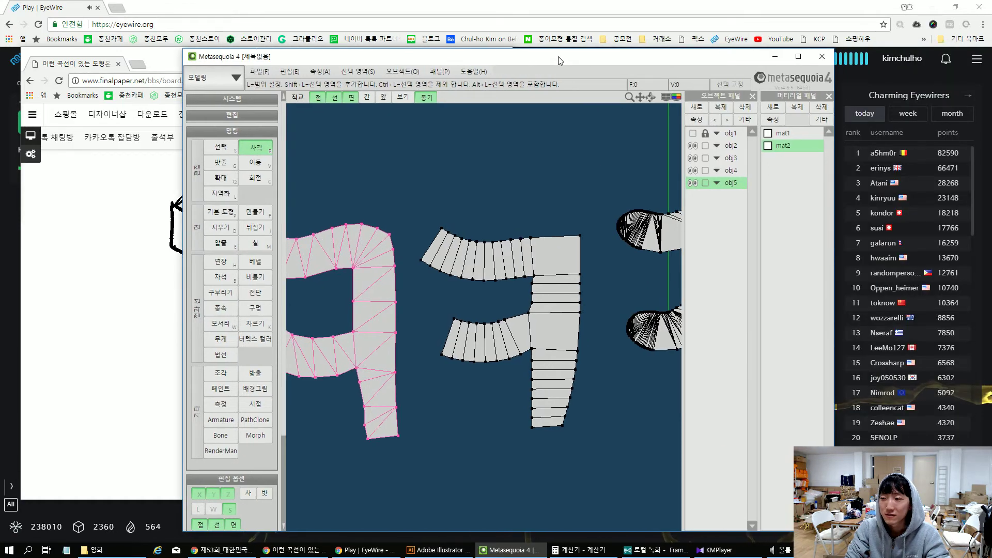
# Maximize the modelling window and examine all three F models together from an oblique angle
pyautogui.doubleClick(558, 57)
pyautogui.scroll(-3, 472, 251)
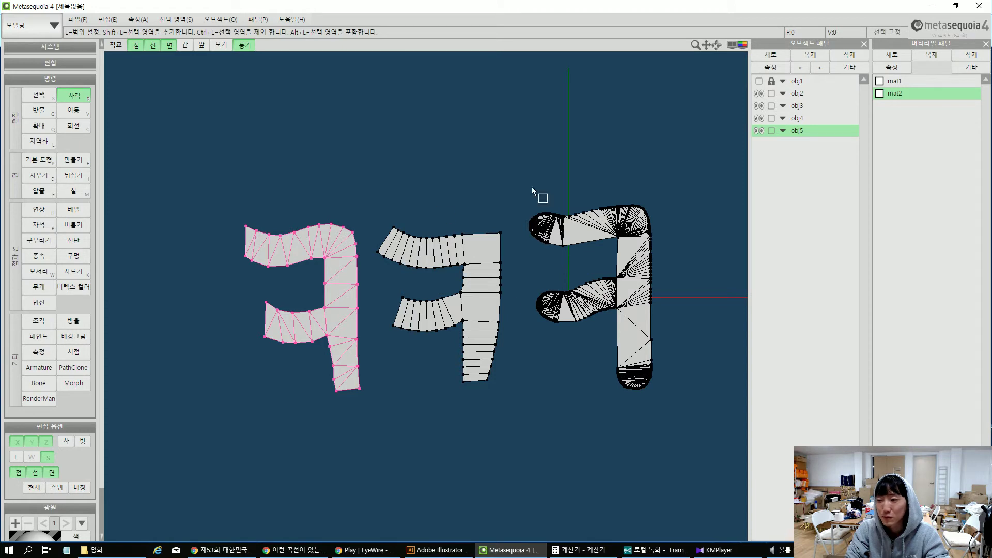
pyautogui.moveTo(455, 316)
pyautogui.mouseDown(button='right')
pyautogui.moveTo(505, 340)
pyautogui.moveTo(503, 355)
pyautogui.moveTo(558, 387)
pyautogui.moveTo(464, 345)
pyautogui.moveTo(579, 346)
pyautogui.mouseUp(button='right')
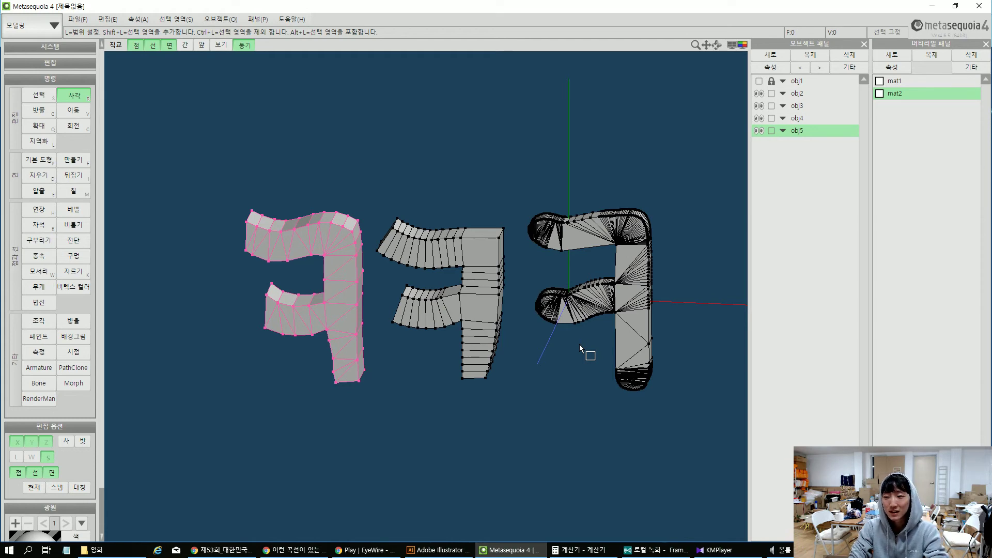
pyautogui.moveTo(579, 345); pyautogui.dragTo(584, 367, button='right')
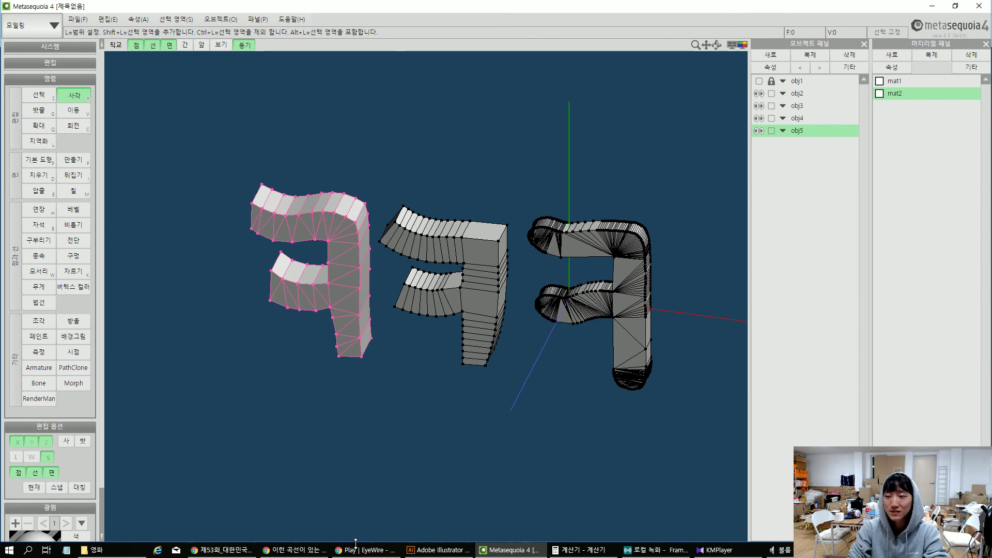
pyautogui.moveTo(357, 498); pyautogui.dragTo(363, 479, button='right')
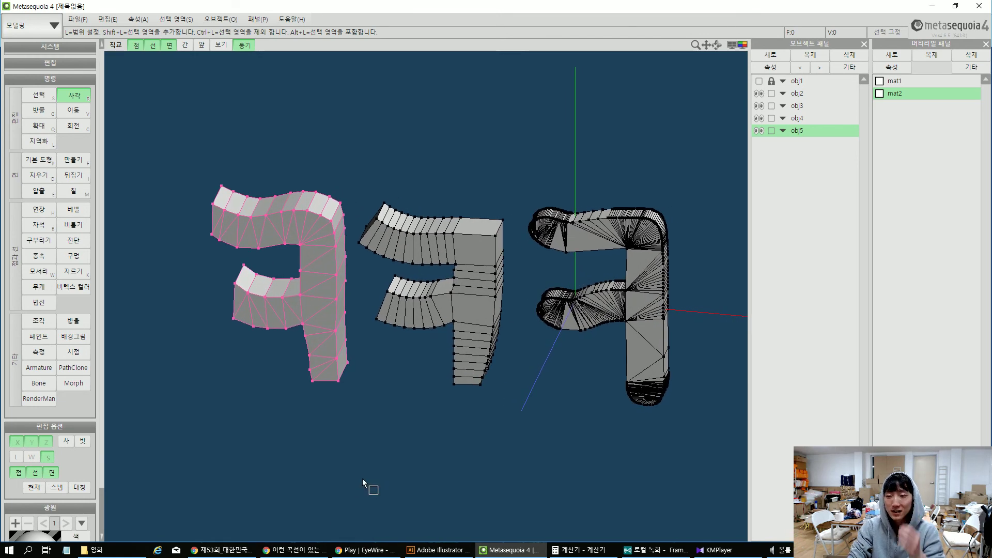